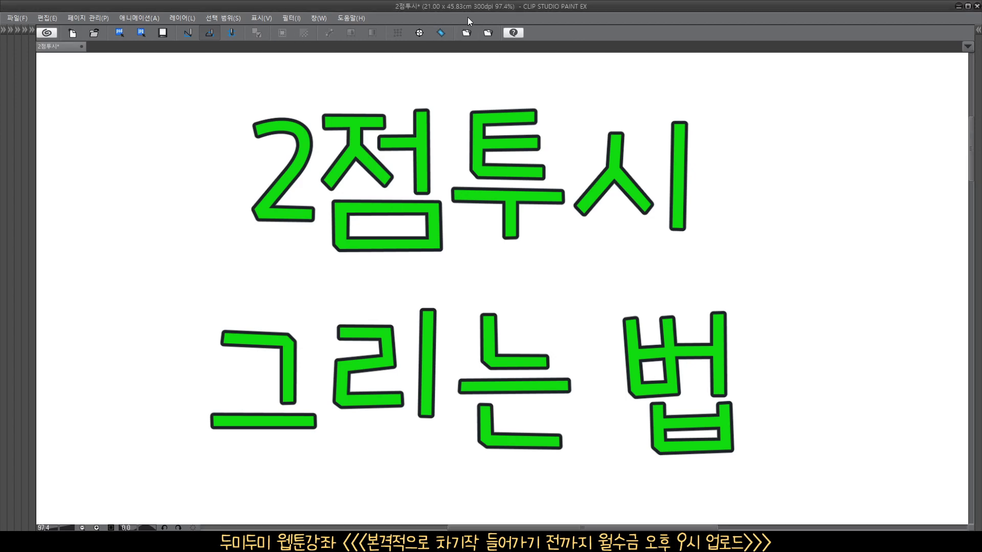
Bring back the hidden palettes and delete the title text layer "2점투시 그리는 법"
{"action": "key", "text": "Tab"}
{"action": "scroll", "coordinate": [465, 176], "scroll_direction": "down", "scroll_amount": 2}
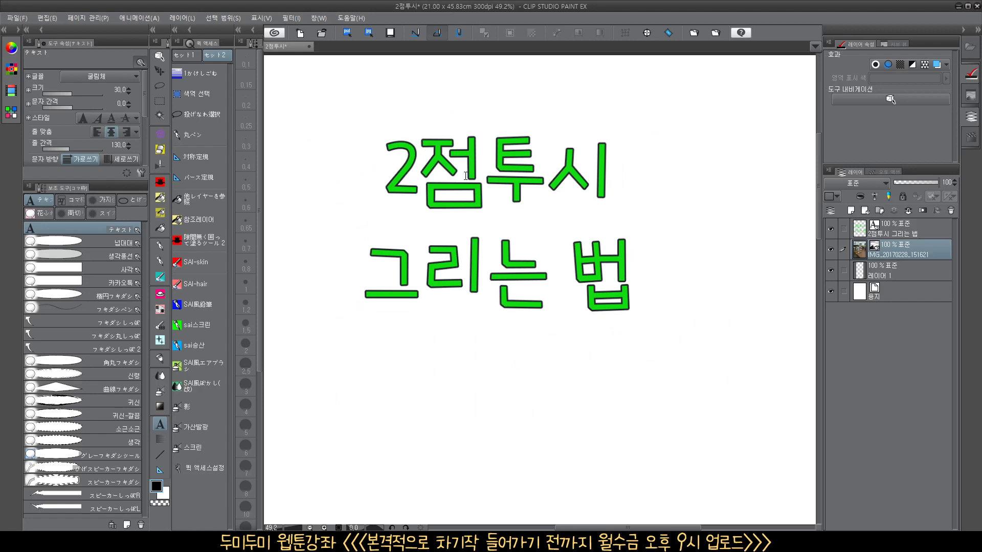
{"action": "scroll", "coordinate": [469, 244], "scroll_direction": "down", "scroll_amount": 1}
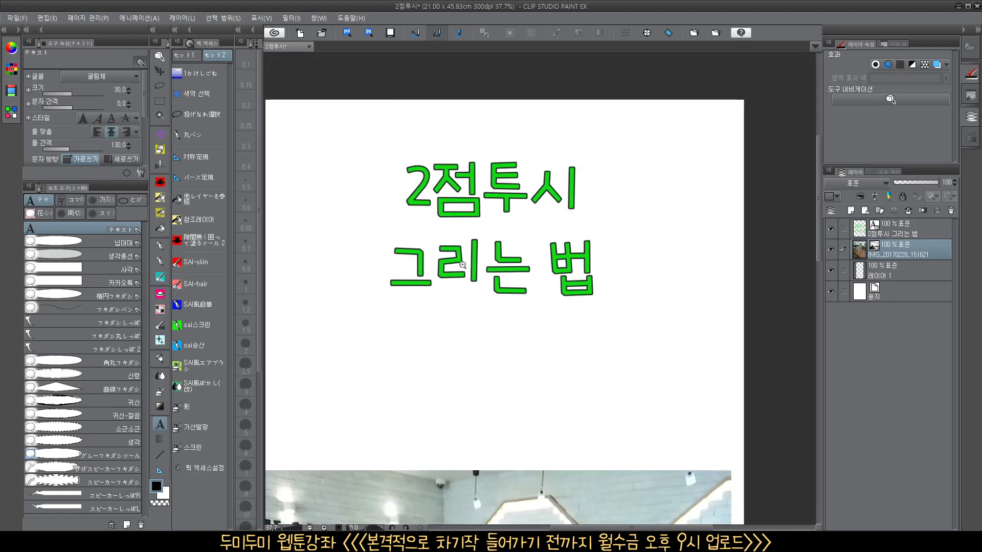
{"action": "left_click", "coordinate": [927, 234]}
{"action": "left_click", "coordinate": [951, 211]}
{"action": "left_click", "coordinate": [528, 206]}
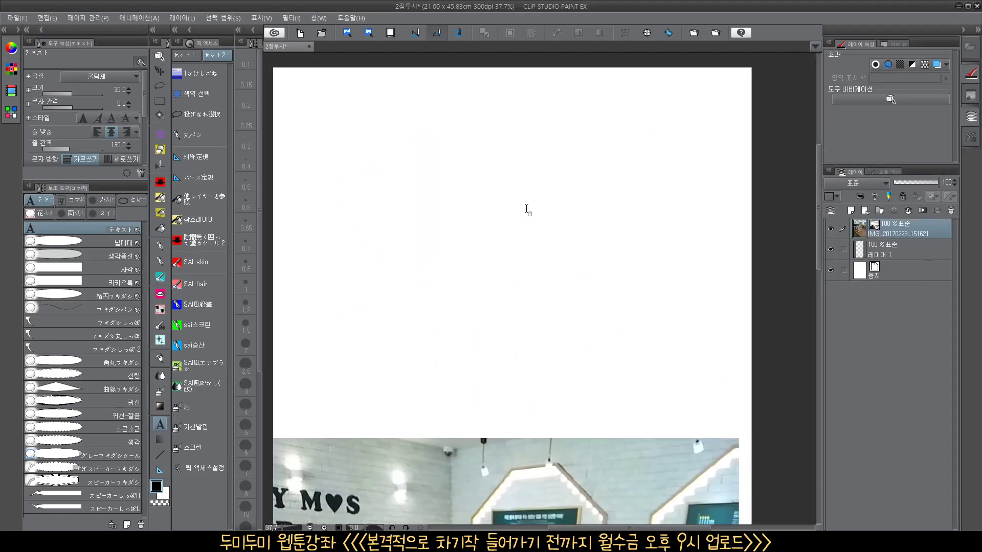
Sketch freehand round-pen strokes along the bookshelf and the wall's vertical lines on a new layer, and delete that layer
{"action": "left_click_drag", "start_coordinate": [553, 250], "coordinate": [535, 276]}
{"action": "left_click_drag", "start_coordinate": [533, 245], "coordinate": [527, 109]}
{"action": "left_click_drag", "start_coordinate": [529, 352], "coordinate": [522, 209]}
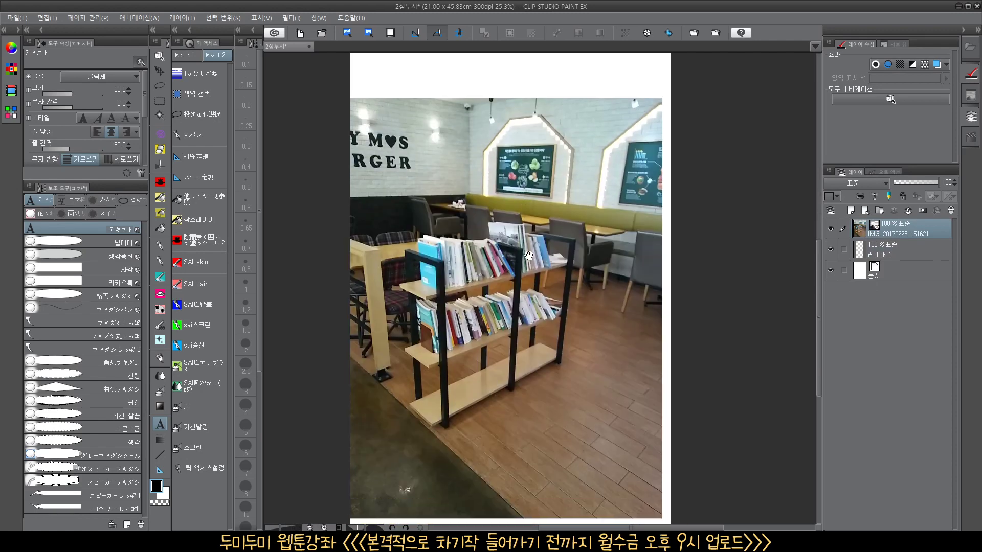
{"action": "left_click_drag", "start_coordinate": [529, 256], "coordinate": [518, 258]}
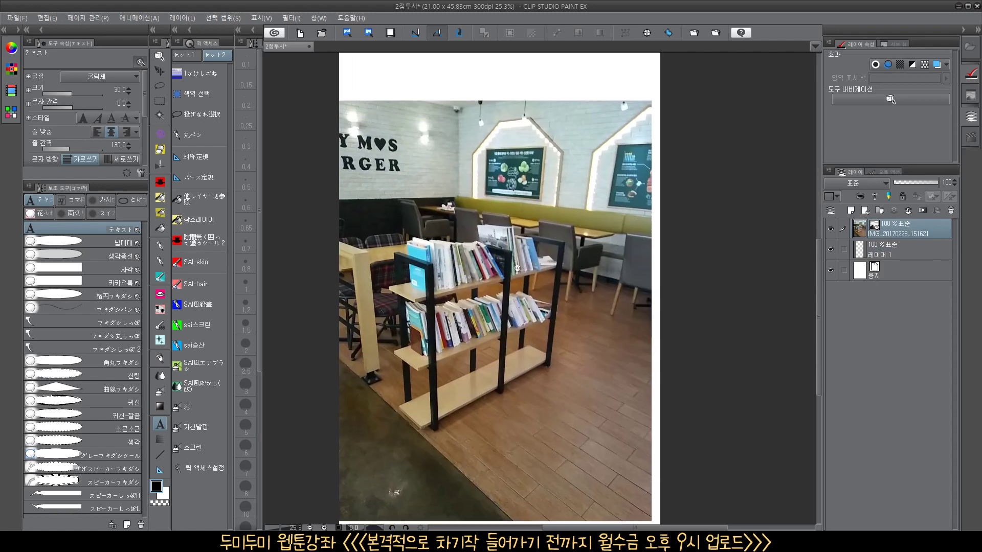
{"action": "scroll", "coordinate": [517, 268], "scroll_direction": "down", "scroll_amount": 1}
{"action": "left_click_drag", "start_coordinate": [509, 268], "coordinate": [499, 280]}
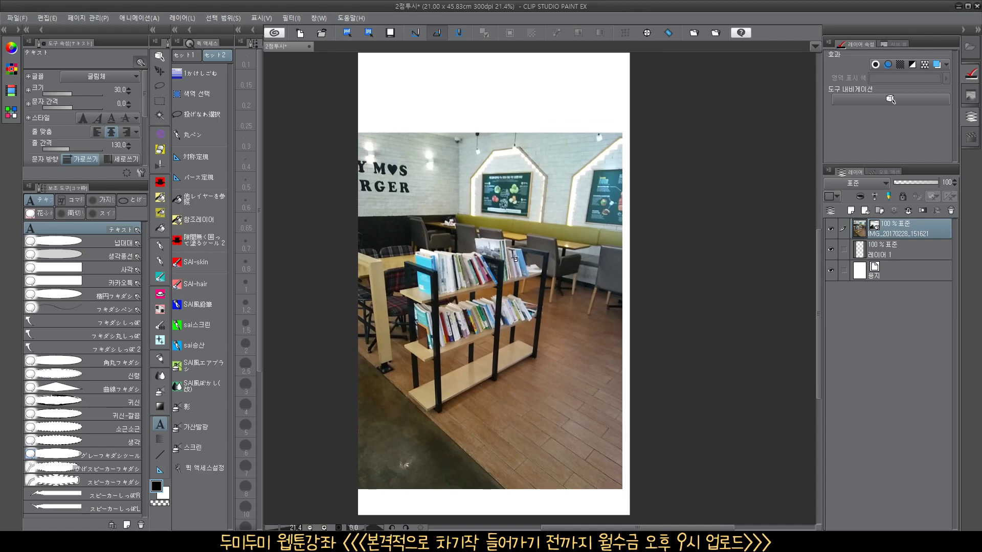
{"action": "left_click", "coordinate": [864, 211]}
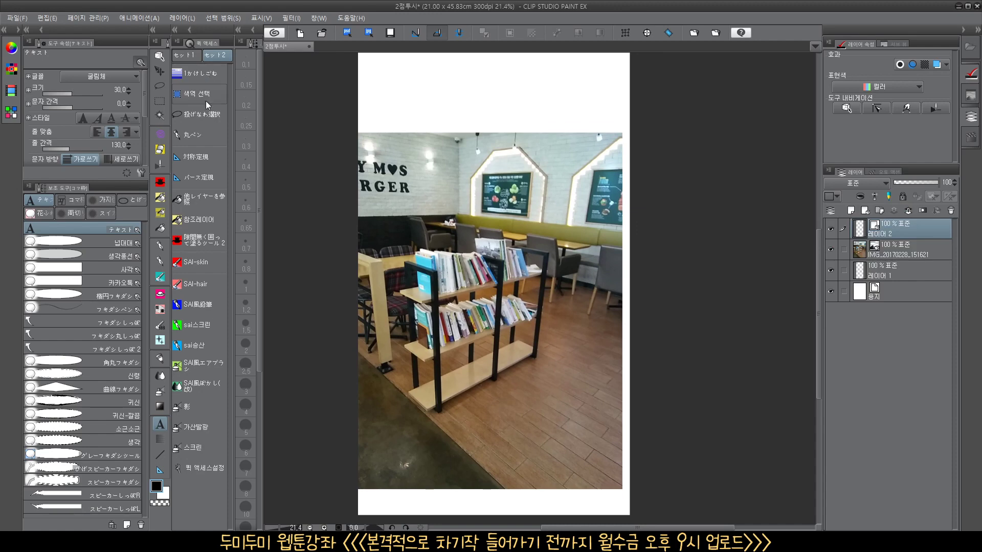
{"action": "left_click", "coordinate": [201, 137]}
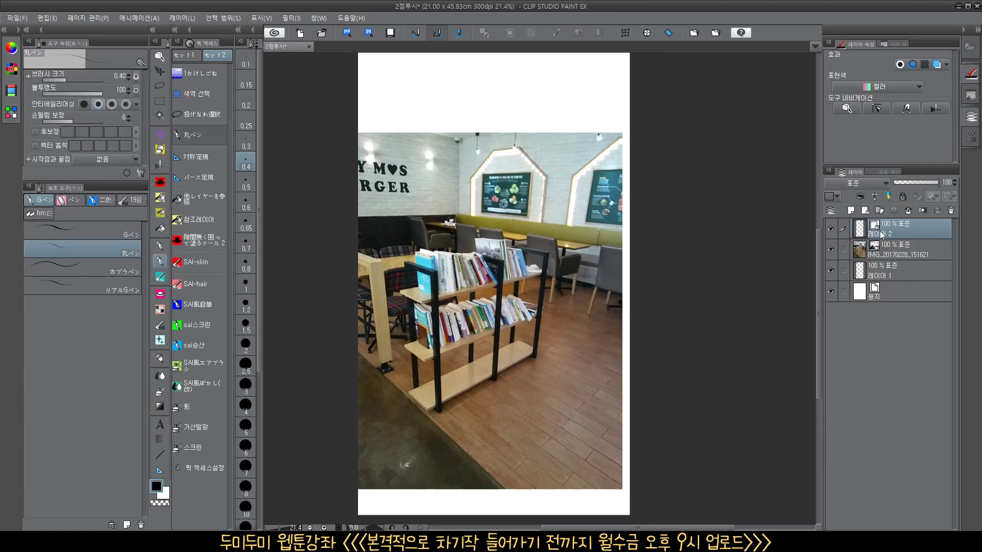
{"action": "left_click_drag", "start_coordinate": [450, 275], "coordinate": [672, 233]}
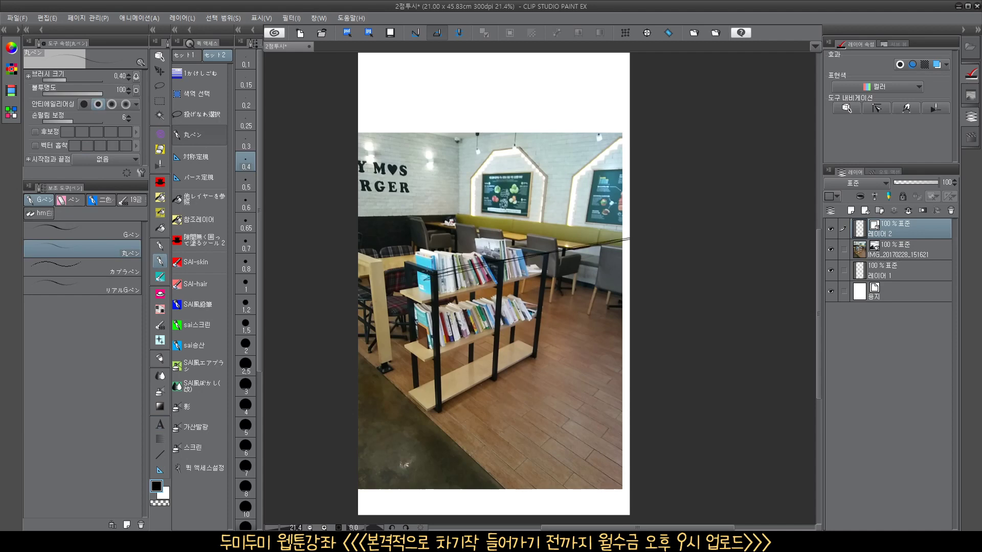
{"action": "left_click_drag", "start_coordinate": [399, 256], "coordinate": [468, 290]}
{"action": "mouse_move", "coordinate": [460, 117]}
{"action": "left_mouse_down"}
{"action": "mouse_move", "coordinate": [459, 225]}
{"action": "mouse_move", "coordinate": [454, 118]}
{"action": "left_mouse_up"}
{"action": "mouse_move", "coordinate": [574, 178]}
{"action": "left_mouse_down"}
{"action": "mouse_move", "coordinate": [564, 235]}
{"action": "mouse_move", "coordinate": [562, 117]}
{"action": "mouse_move", "coordinate": [567, 233]}
{"action": "mouse_move", "coordinate": [572, 190]}
{"action": "mouse_move", "coordinate": [571, 219]}
{"action": "left_mouse_up"}
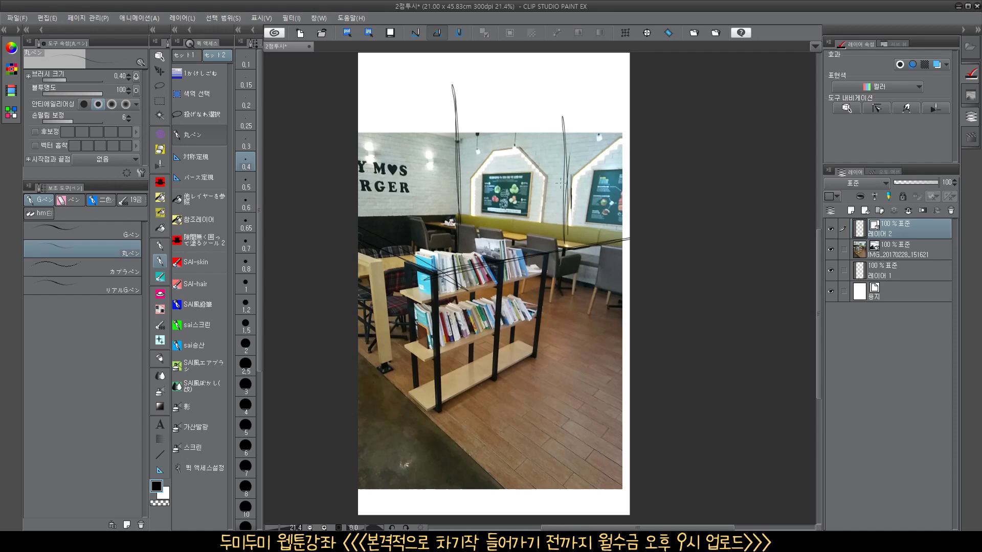
{"action": "left_click", "coordinate": [951, 210]}
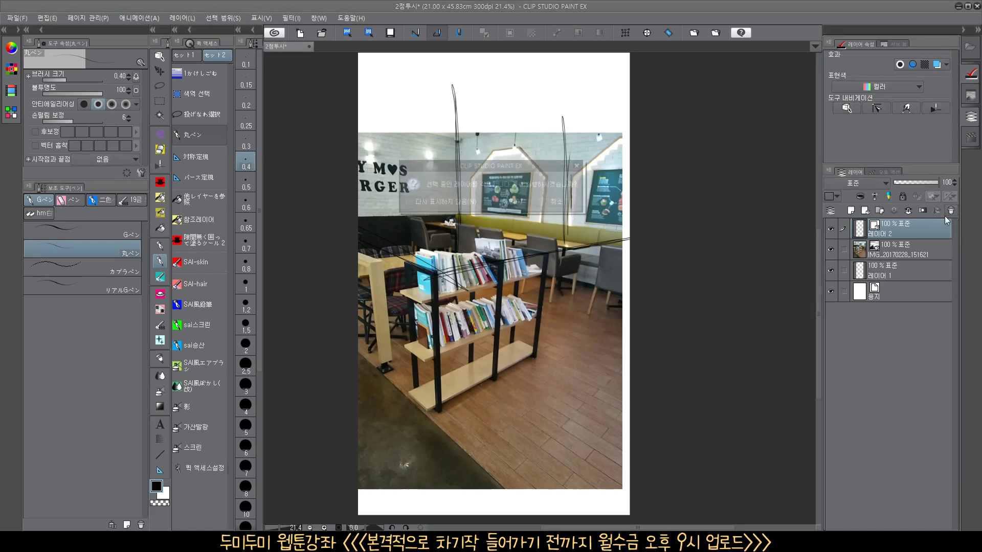
{"action": "left_click", "coordinate": [512, 203]}
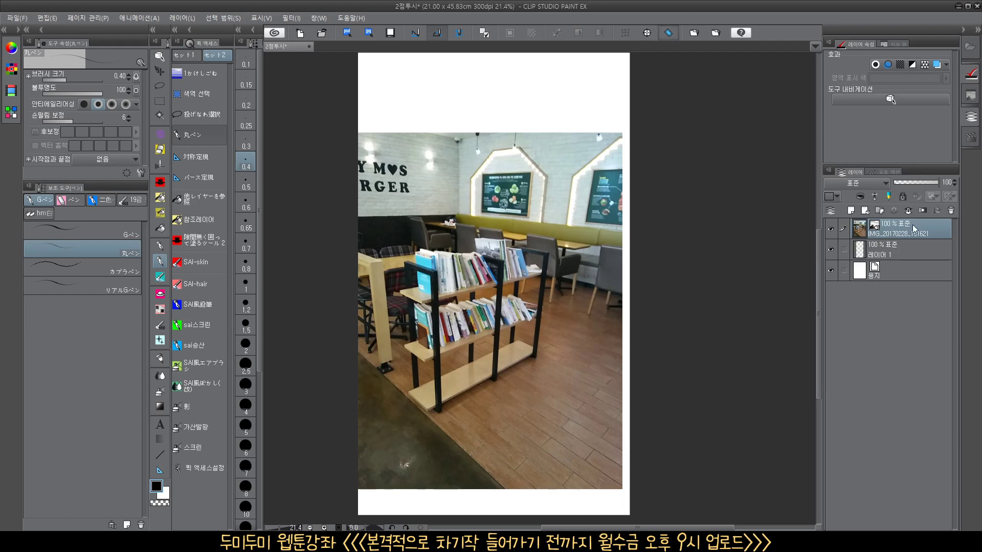
Lower the photo layer's opacity to 55% and draw two vertical straight guide lines on 레이어 1, at the wall corner and between the wall displays
{"action": "left_click", "coordinate": [918, 182]}
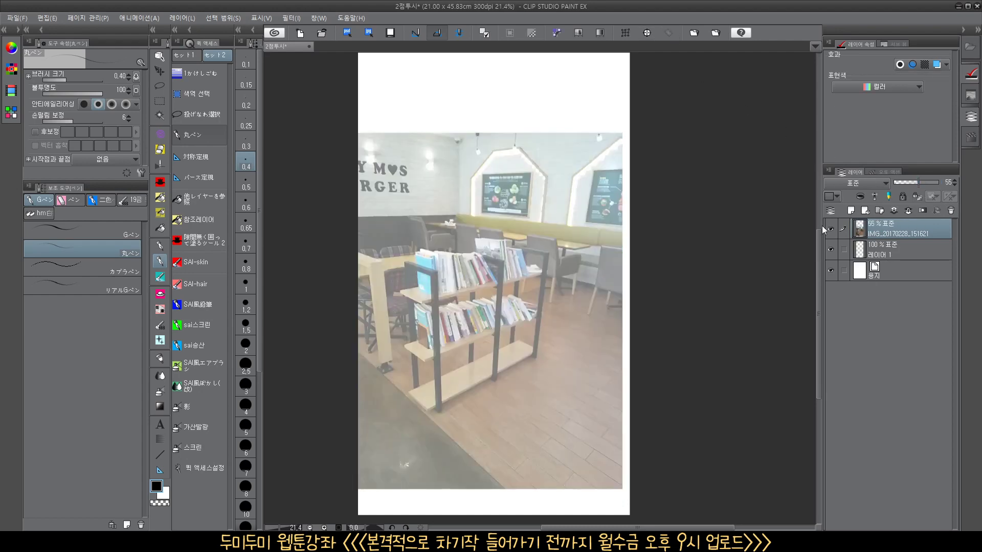
{"action": "left_click", "coordinate": [161, 457]}
{"action": "left_click", "coordinate": [893, 250]}
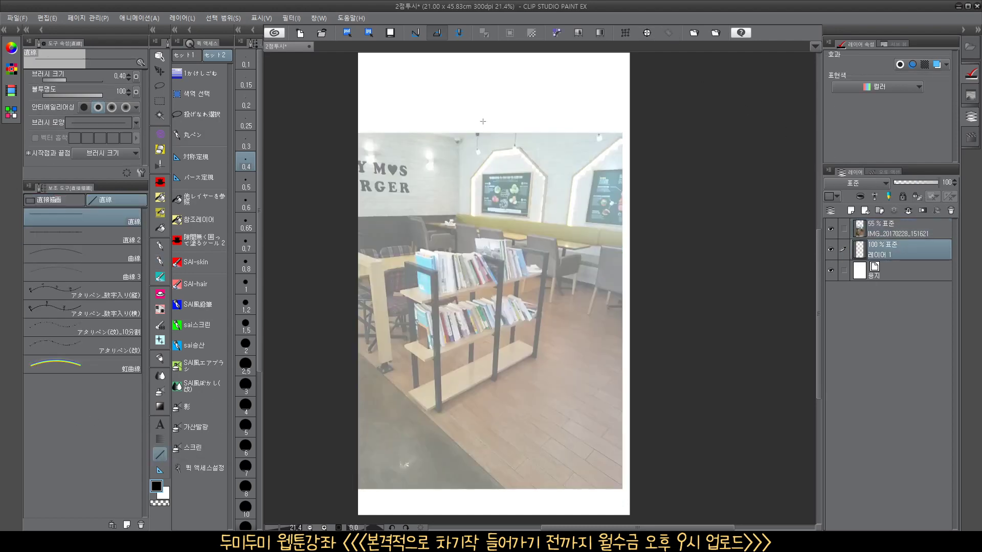
{"action": "left_click_drag", "start_coordinate": [459, 105], "coordinate": [459, 364]}
{"action": "left_click_drag", "start_coordinate": [554, 190], "coordinate": [538, 230]}
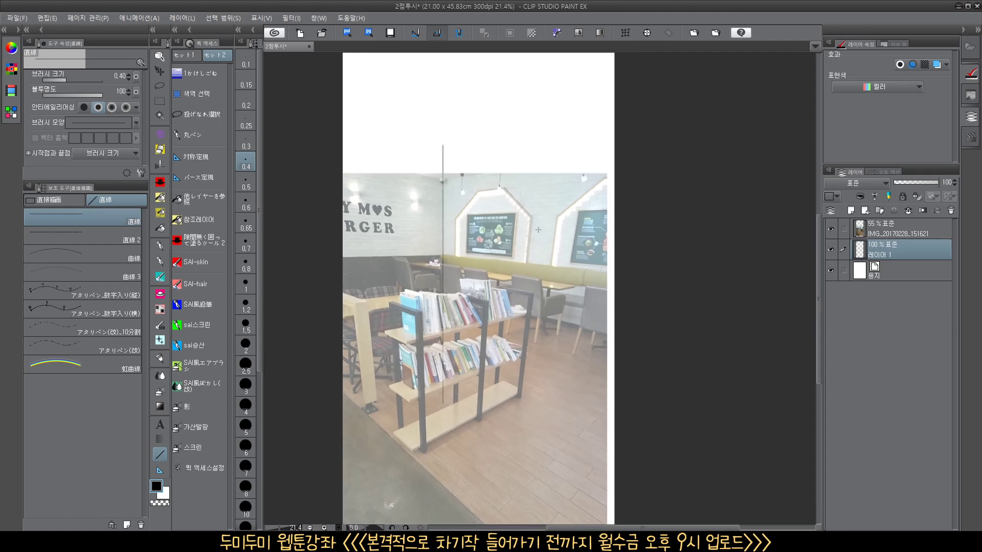
{"action": "left_click_drag", "start_coordinate": [534, 156], "coordinate": [527, 338]}
Free-transform the photo layer by pulling both lower corners outward, making the bookshelf posts and wall corner parallel to the vertical guides
{"action": "left_click", "coordinate": [901, 235]}
{"action": "key", "text": "ctrl+t"}
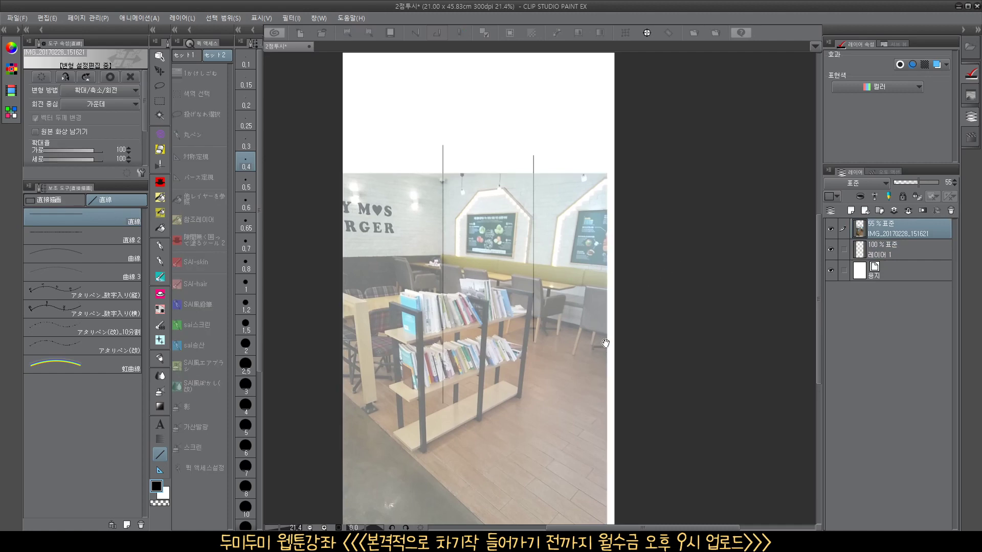
{"action": "scroll", "coordinate": [606, 340], "scroll_direction": "down", "scroll_amount": 3}
{"action": "left_click_drag", "start_coordinate": [606, 450], "coordinate": [669, 463]}
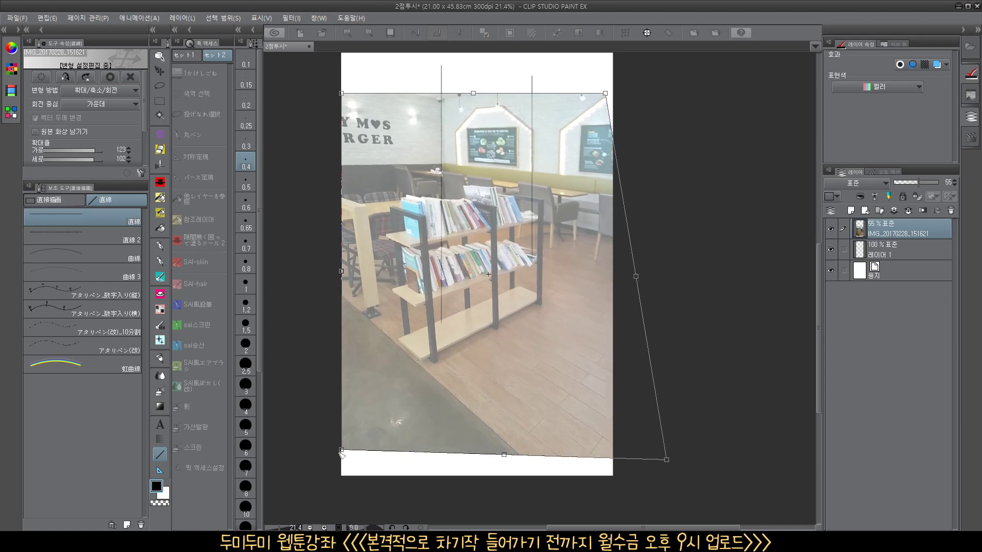
{"action": "left_click_drag", "start_coordinate": [341, 451], "coordinate": [328, 453]}
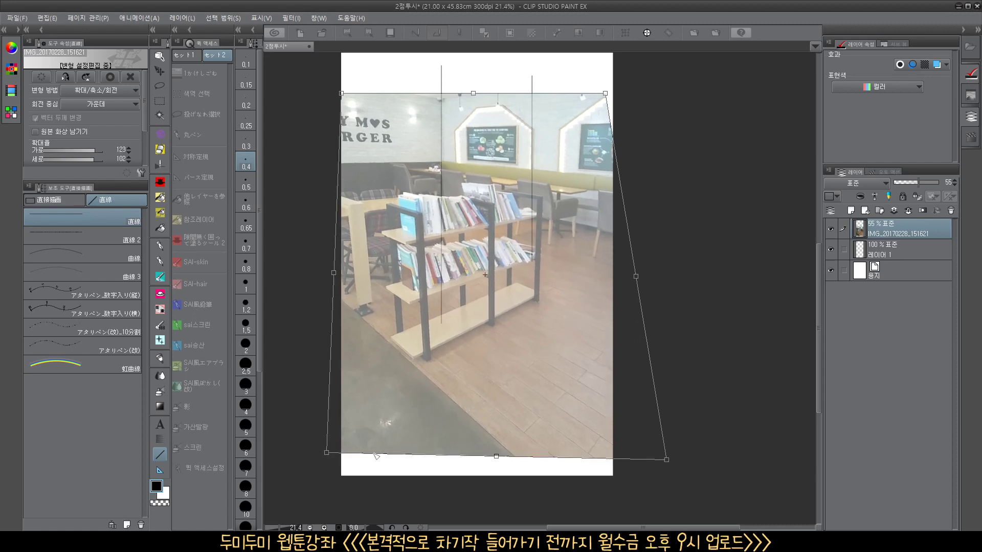
{"action": "left_click_drag", "start_coordinate": [666, 460], "coordinate": [670, 462]}
{"action": "left_click_drag", "start_coordinate": [572, 389], "coordinate": [572, 407]}
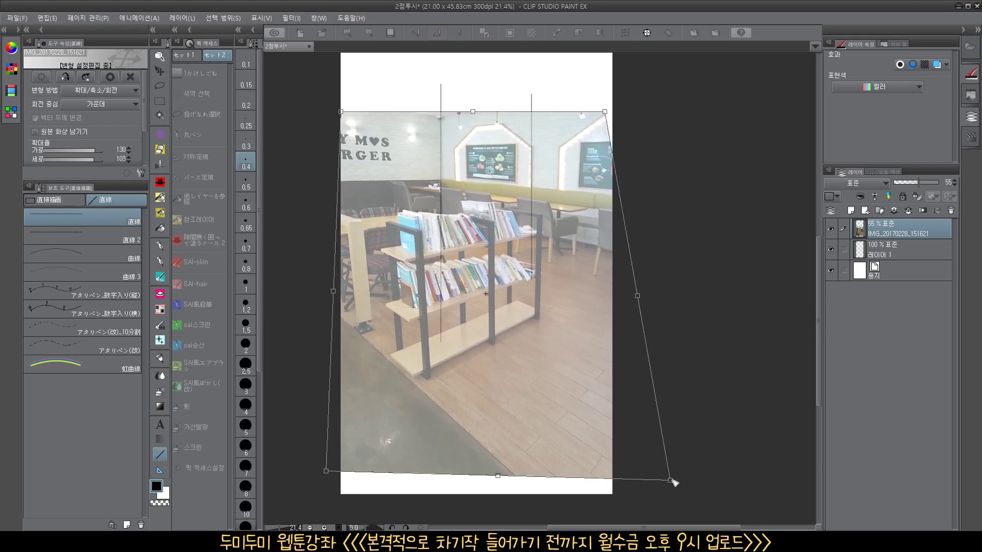
{"action": "left_click_drag", "start_coordinate": [670, 480], "coordinate": [678, 478]}
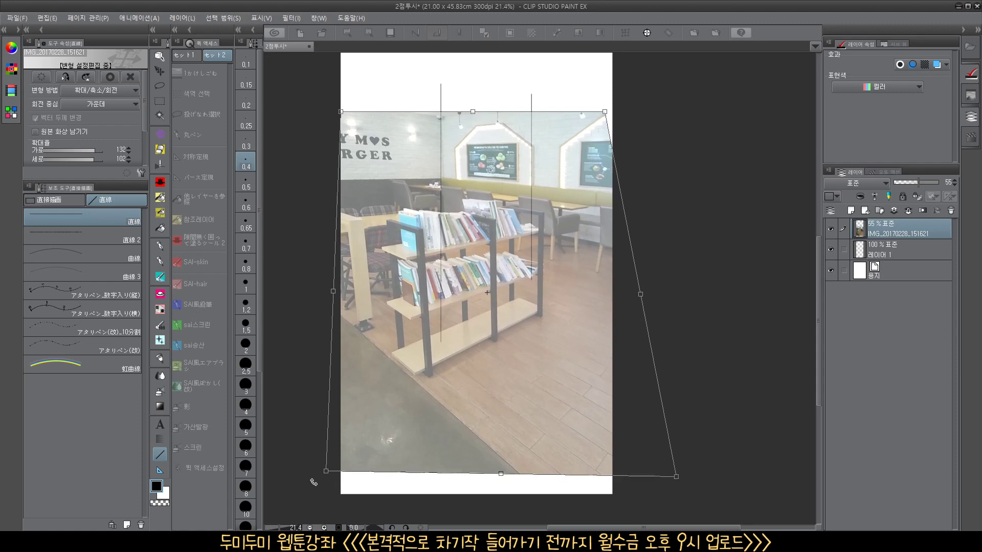
{"action": "left_click_drag", "start_coordinate": [326, 472], "coordinate": [308, 474]}
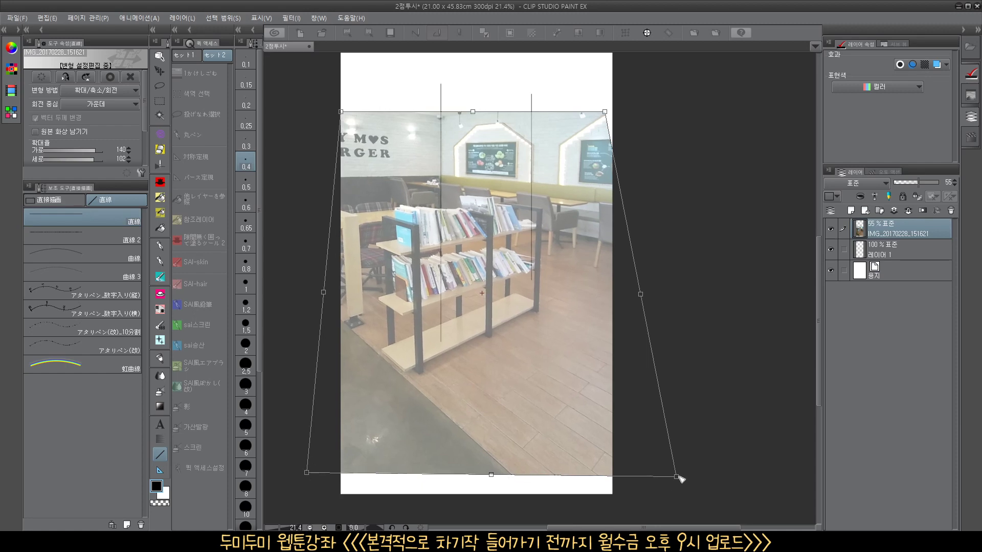
{"action": "left_click_drag", "start_coordinate": [679, 478], "coordinate": [692, 478]}
Stretch the photo down to the canvas's lower edge, level its lower side, raise its upper edge, and apply the transform
{"action": "left_click_drag", "start_coordinate": [535, 400], "coordinate": [497, 387]}
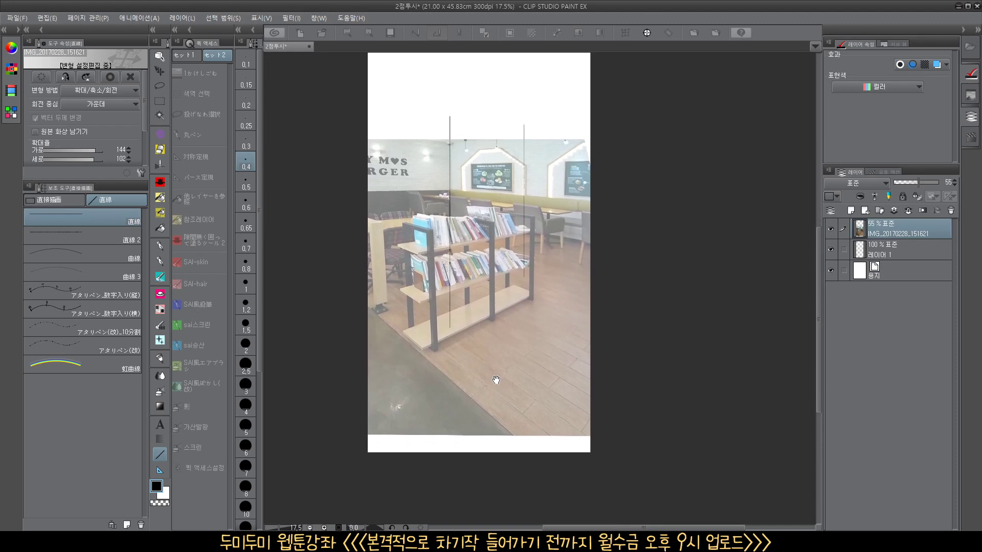
{"action": "mouse_move", "coordinate": [496, 436]}
{"action": "left_mouse_down"}
{"action": "mouse_move", "coordinate": [499, 467]}
{"action": "mouse_move", "coordinate": [499, 454]}
{"action": "left_mouse_up"}
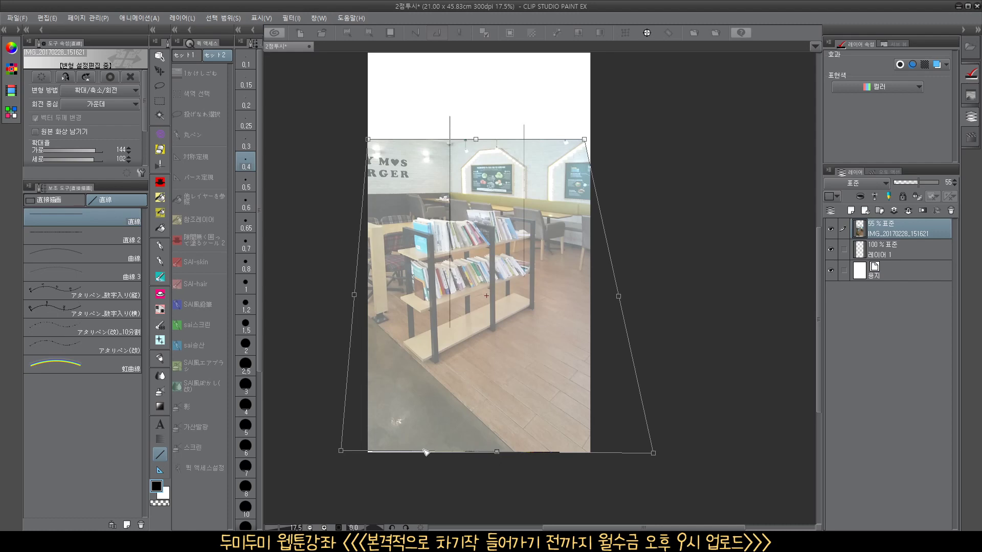
{"action": "left_click_drag", "start_coordinate": [341, 452], "coordinate": [338, 455]}
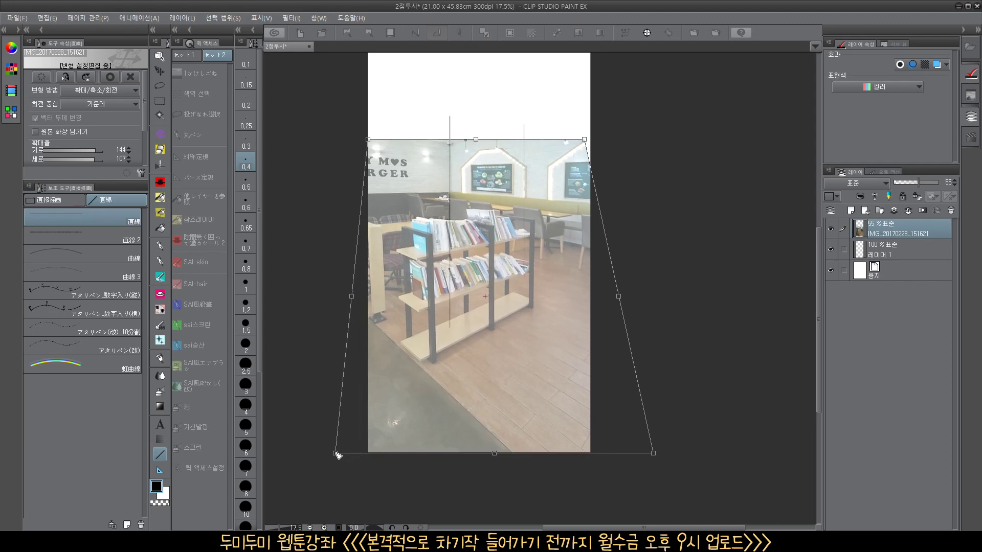
{"action": "left_click_drag", "start_coordinate": [523, 388], "coordinate": [522, 401]}
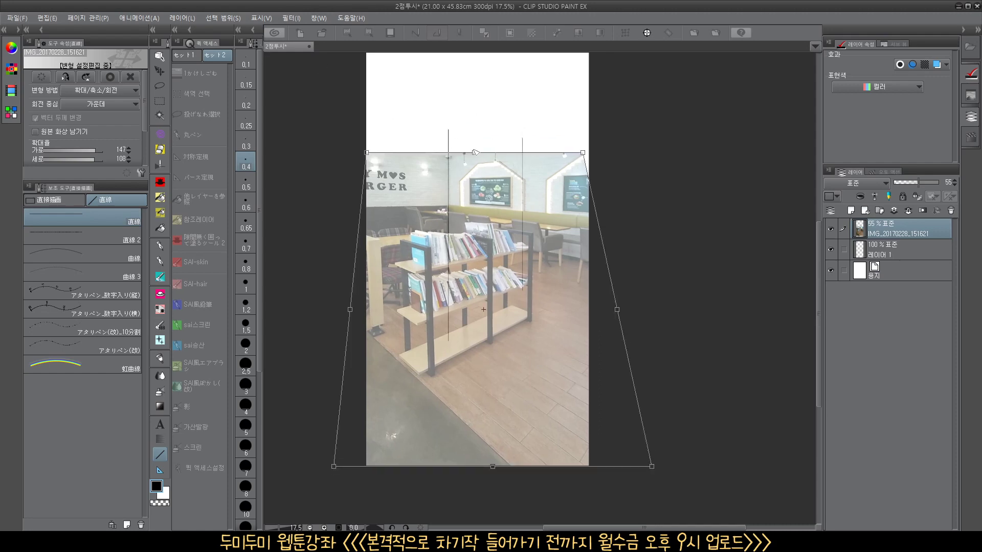
{"action": "left_click_drag", "start_coordinate": [475, 152], "coordinate": [477, 141]}
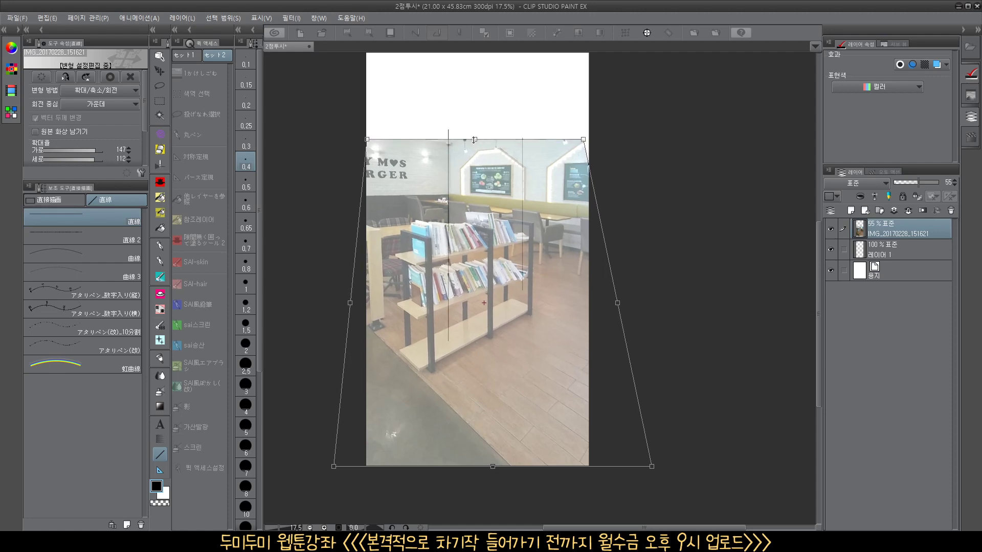
{"action": "key", "text": "Return"}
{"action": "key", "text": "Return"}
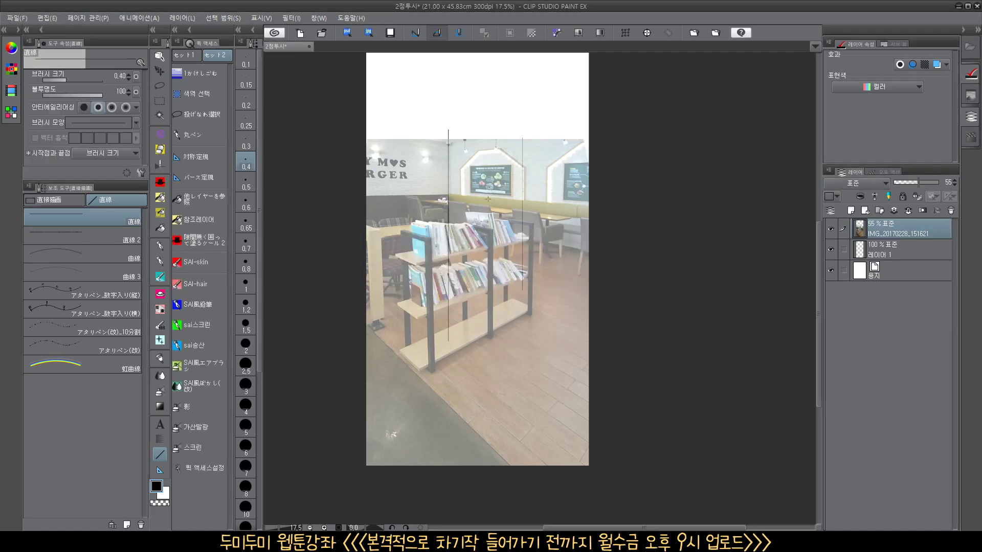
Move the transformed photo upward on the canvas, leaving white margins above and below it
{"action": "key", "text": "ctrl+t"}
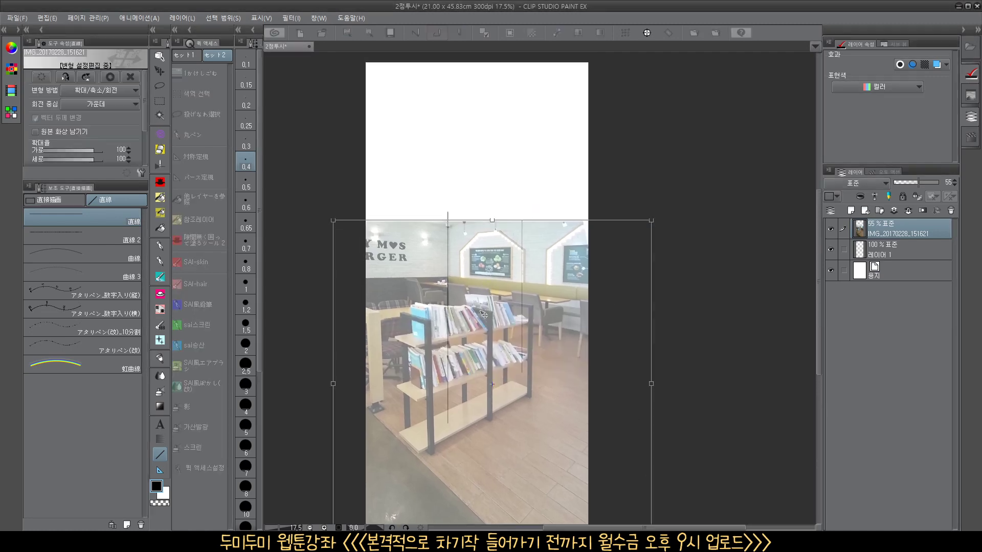
{"action": "left_click_drag", "start_coordinate": [481, 324], "coordinate": [474, 266]}
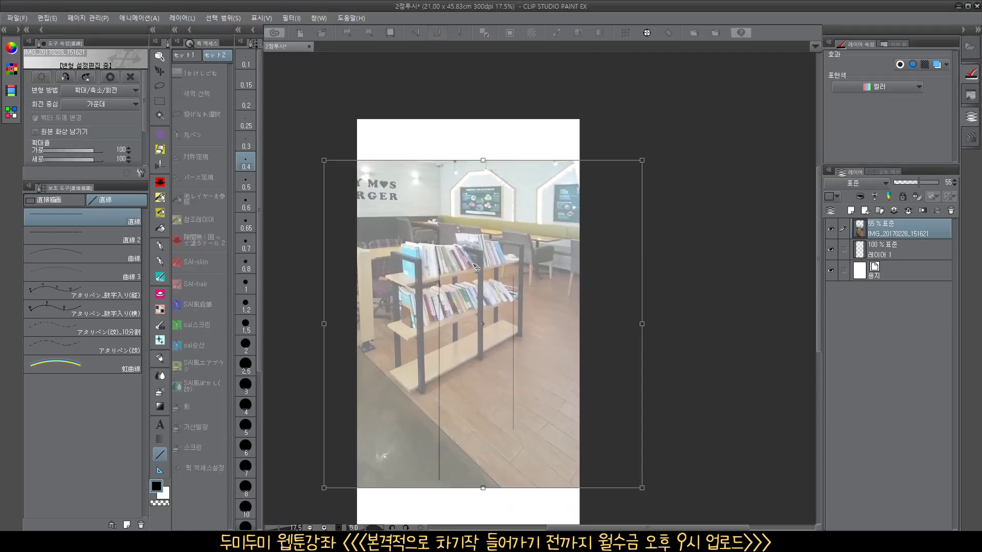
{"action": "key", "text": "Return"}
Add a new layer and set the perspective ruler's first vanishing point from the bookshelf's upper and lowest long front edges
{"action": "left_click", "coordinate": [863, 211]}
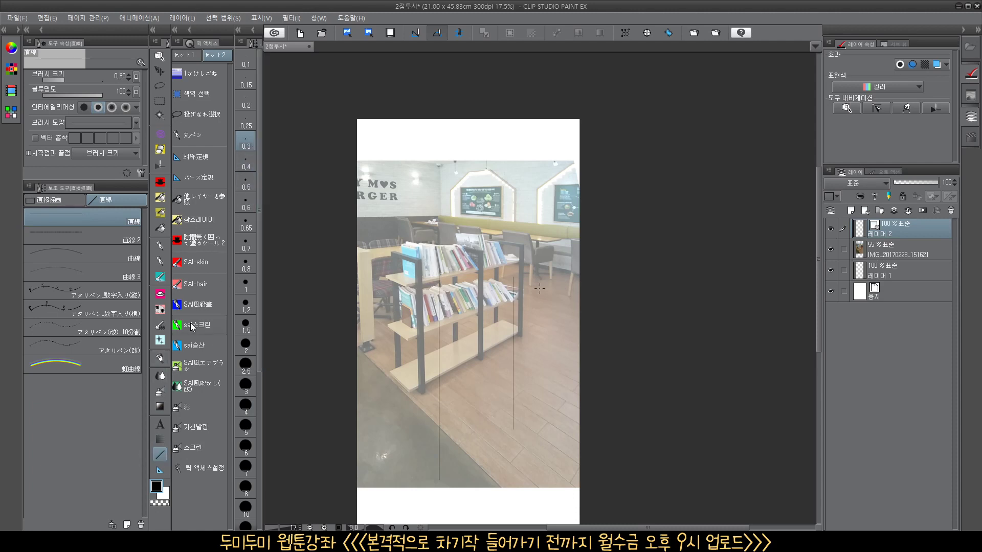
{"action": "left_click", "coordinate": [202, 178]}
{"action": "left_click_drag", "start_coordinate": [427, 278], "coordinate": [426, 295]}
{"action": "scroll", "coordinate": [432, 284], "scroll_direction": "down", "scroll_amount": 1}
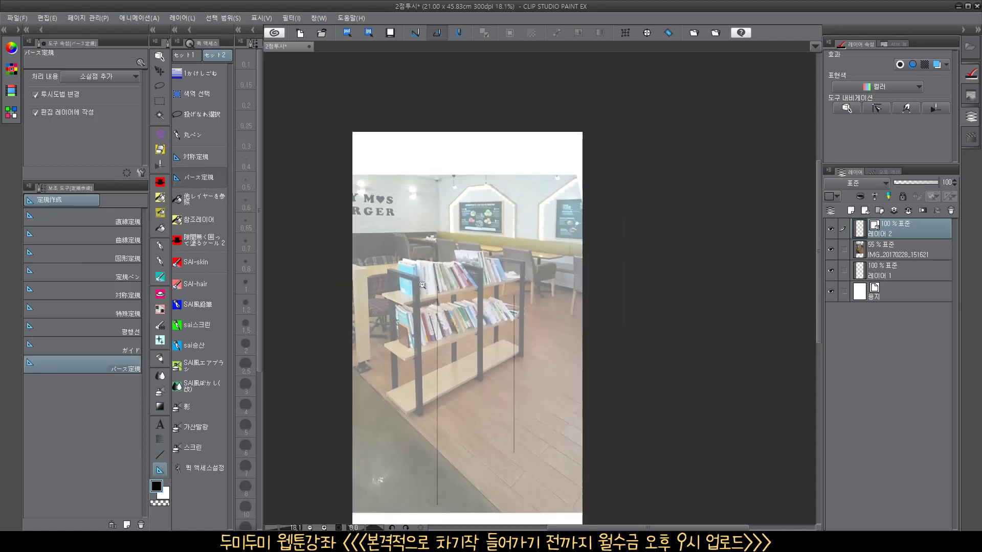
{"action": "left_click_drag", "start_coordinate": [435, 395], "coordinate": [423, 373]}
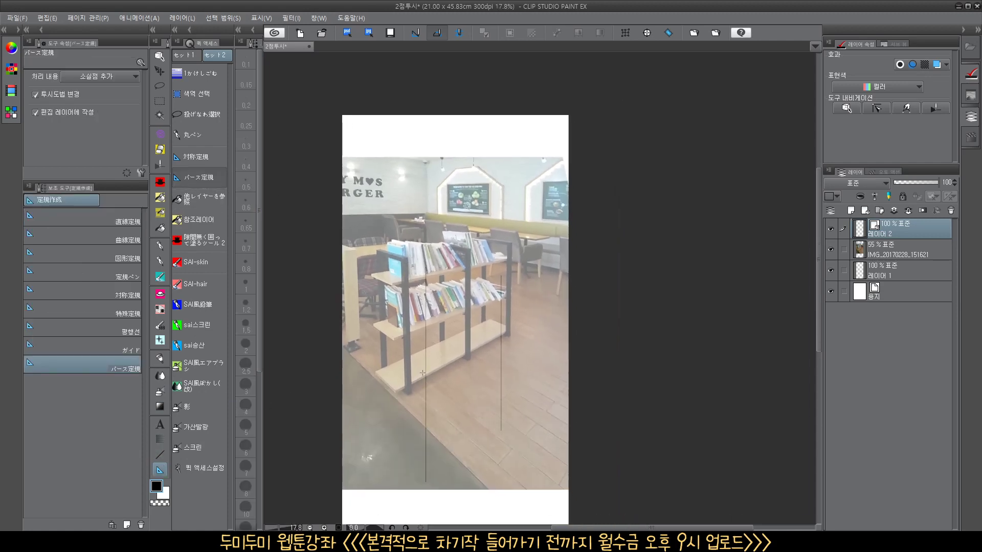
{"action": "left_click_drag", "start_coordinate": [391, 284], "coordinate": [605, 236]}
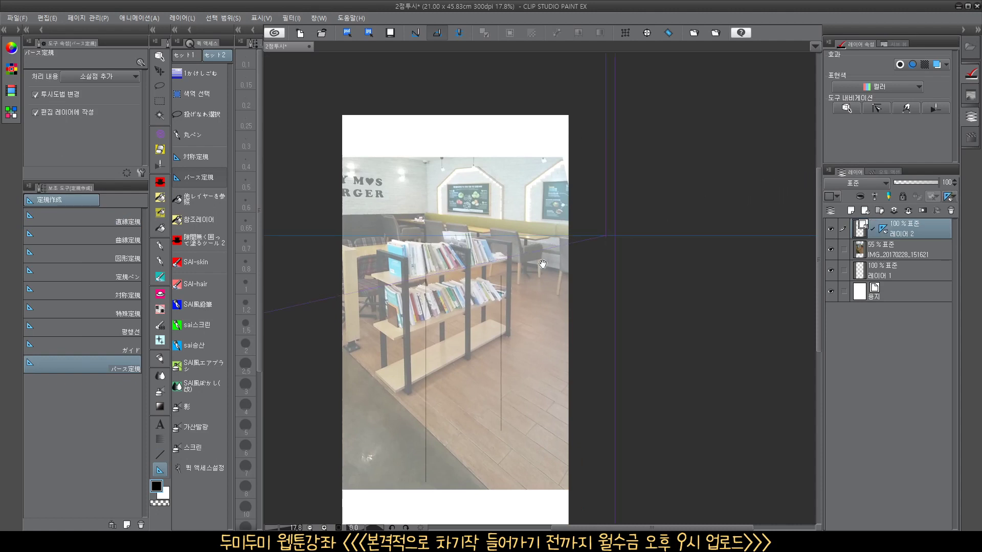
{"action": "mouse_move", "coordinate": [490, 315]}
{"action": "left_mouse_down"}
{"action": "mouse_move", "coordinate": [495, 326]}
{"action": "mouse_move", "coordinate": [499, 308]}
{"action": "left_mouse_up"}
{"action": "left_click_drag", "start_coordinate": [410, 384], "coordinate": [539, 310]}
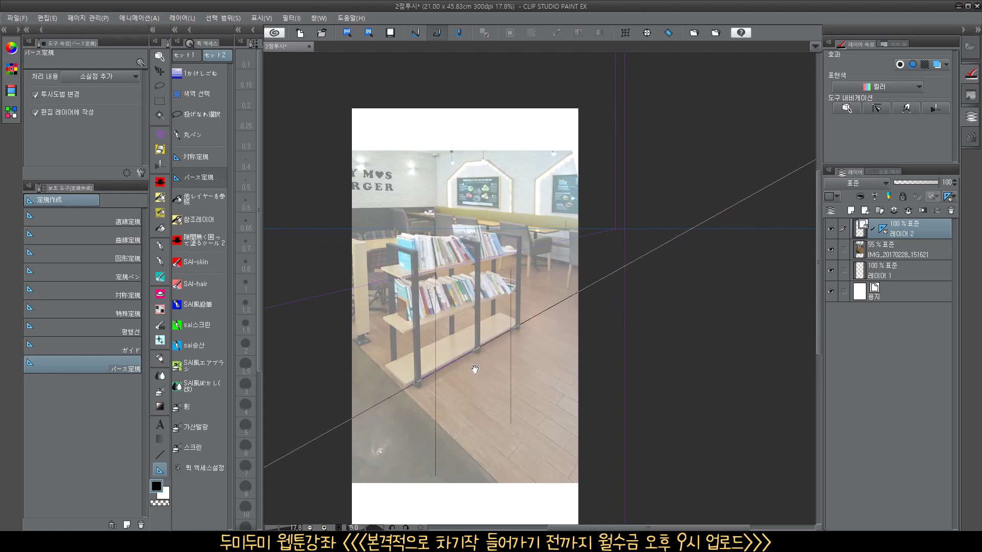
Try to set the perspective ruler's second vanishing point from the floor boundary line beside the bookshelf
{"action": "left_click_drag", "start_coordinate": [474, 369], "coordinate": [539, 365]}
{"action": "left_click_drag", "start_coordinate": [476, 385], "coordinate": [377, 295]}
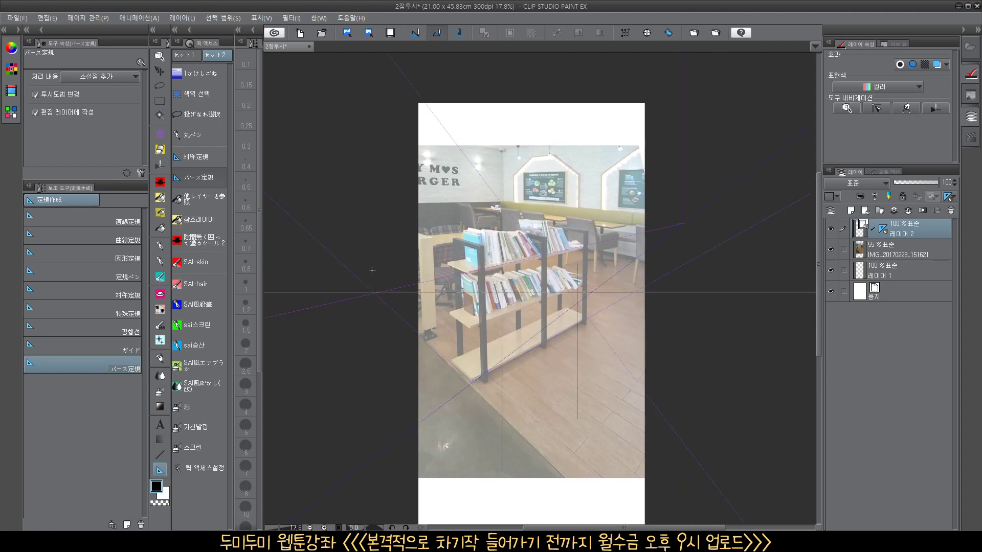
{"action": "left_click_drag", "start_coordinate": [558, 350], "coordinate": [578, 364]}
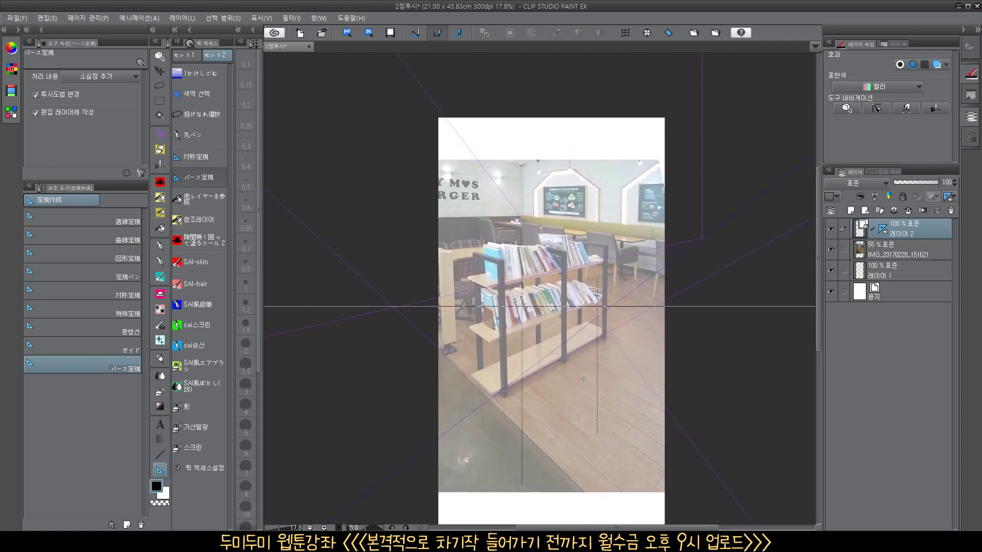
Undo all of the perspective ruler lines, clearing the ruler from the new layer
{"action": "key", "text": "ctrl+z"}
{"action": "key", "text": "ctrl+z"}
{"action": "key", "text": "ctrl+z"}
{"action": "key", "text": "ctrl+z"}
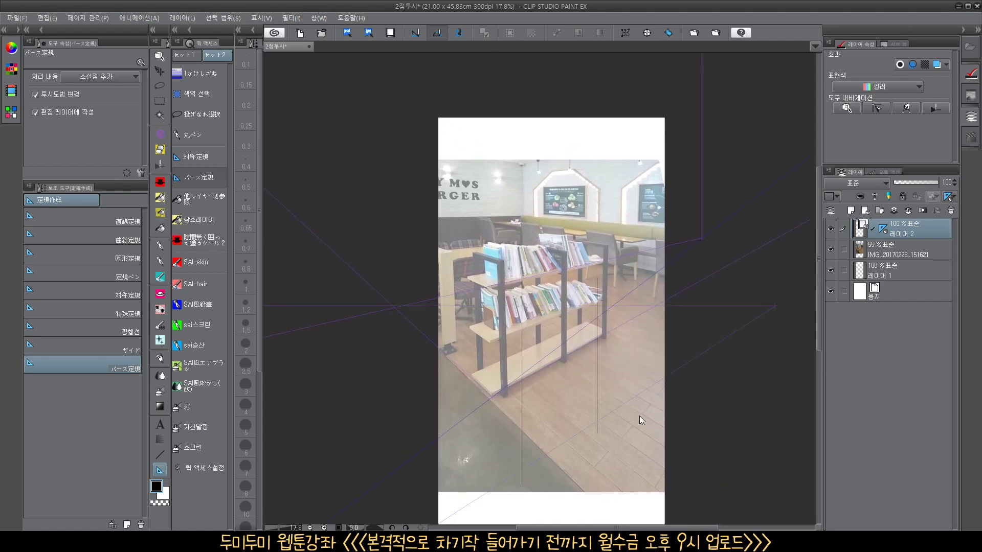
Set the perspective ruler's first vanishing point again from the long front edges of the bookshelf's upper and lowest shelves
{"action": "left_click_drag", "start_coordinate": [628, 379], "coordinate": [569, 363]}
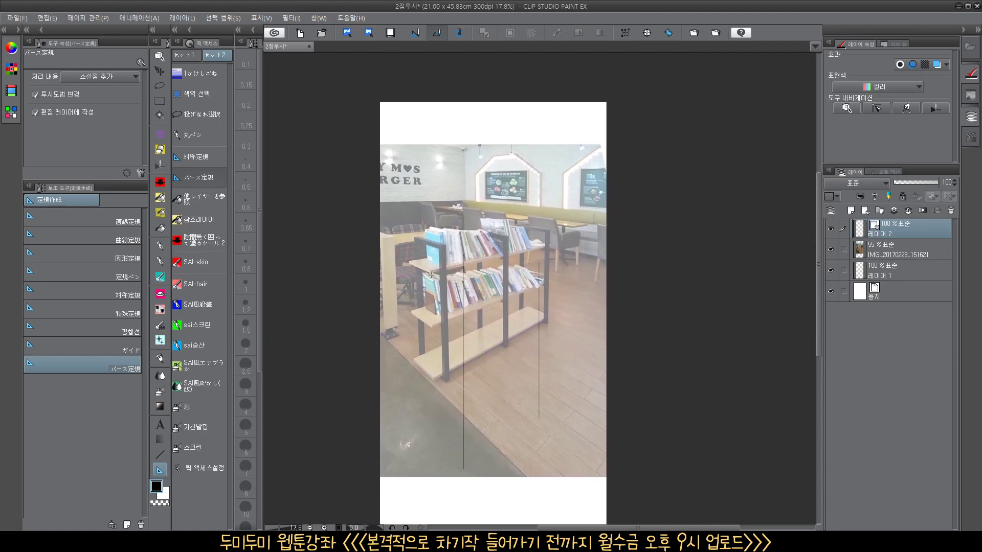
{"action": "left_click_drag", "start_coordinate": [431, 273], "coordinate": [545, 249]}
{"action": "left_click_drag", "start_coordinate": [474, 308], "coordinate": [474, 342]}
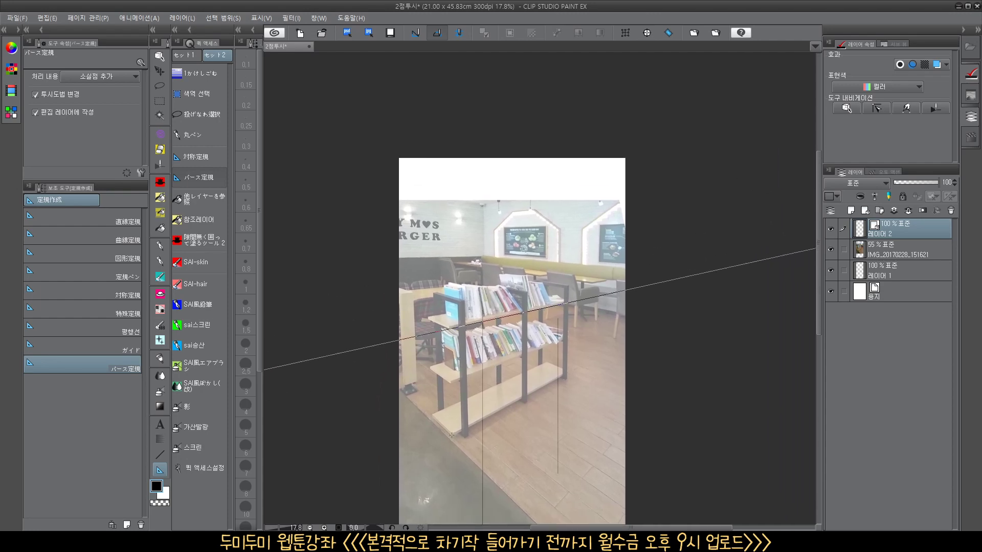
{"action": "left_click_drag", "start_coordinate": [451, 435], "coordinate": [564, 376]}
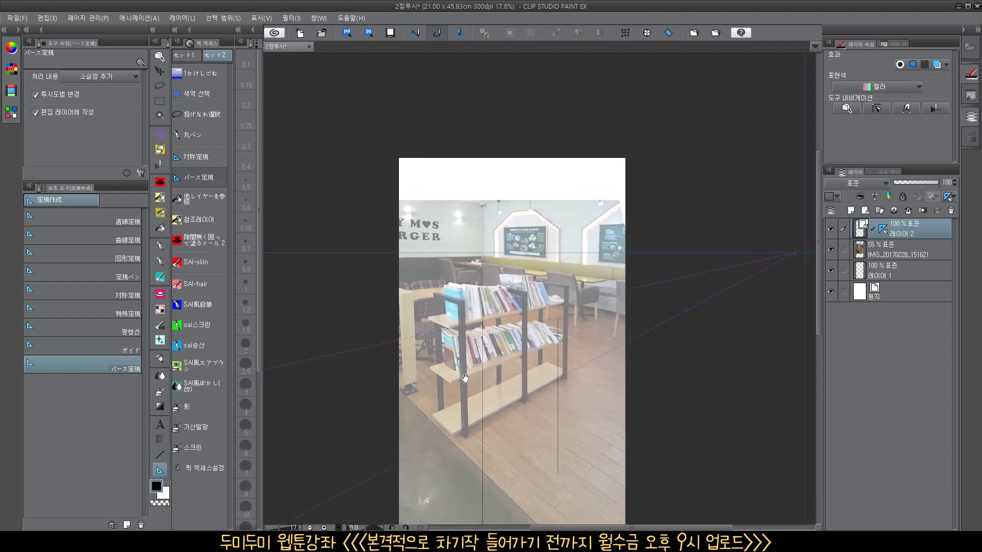
Set the ruler's second vanishing point from the floor boundary beside the bookshelf and the upper shelf's short end edge
{"action": "left_click_drag", "start_coordinate": [465, 379], "coordinate": [569, 393]}
{"action": "left_click_drag", "start_coordinate": [556, 452], "coordinate": [450, 352]}
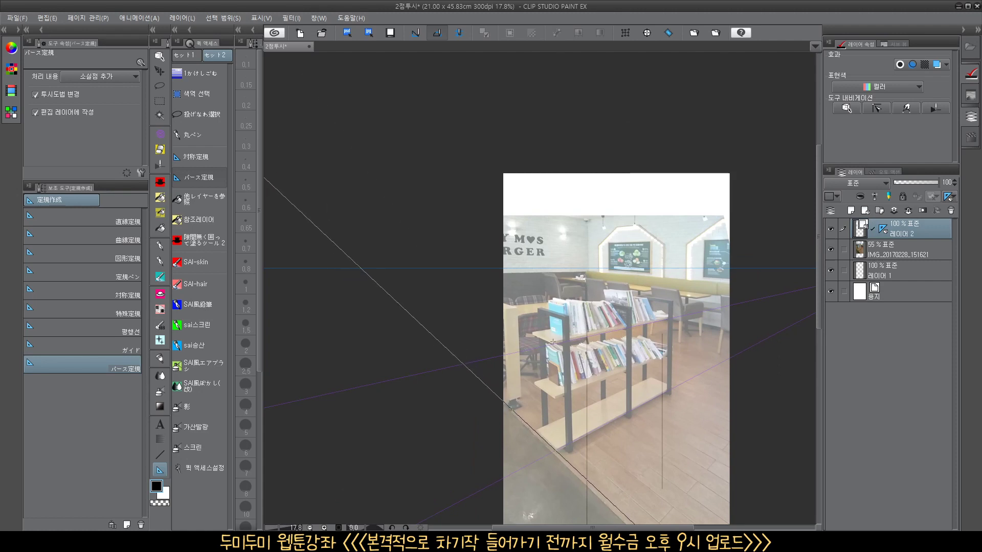
{"action": "left_click_drag", "start_coordinate": [553, 341], "coordinate": [419, 287]}
{"action": "left_click_drag", "start_coordinate": [490, 360], "coordinate": [394, 335]}
{"action": "left_click_drag", "start_coordinate": [517, 306], "coordinate": [583, 301]}
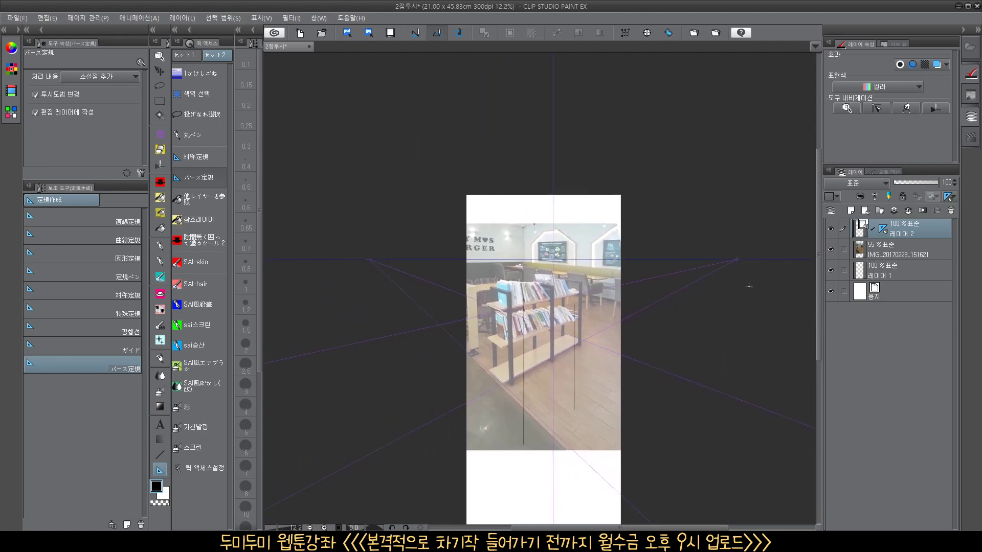
Lower the photo layer's opacity to 34% and reselect the perspective ruler's layer
{"action": "left_click_drag", "start_coordinate": [431, 304], "coordinate": [369, 305]}
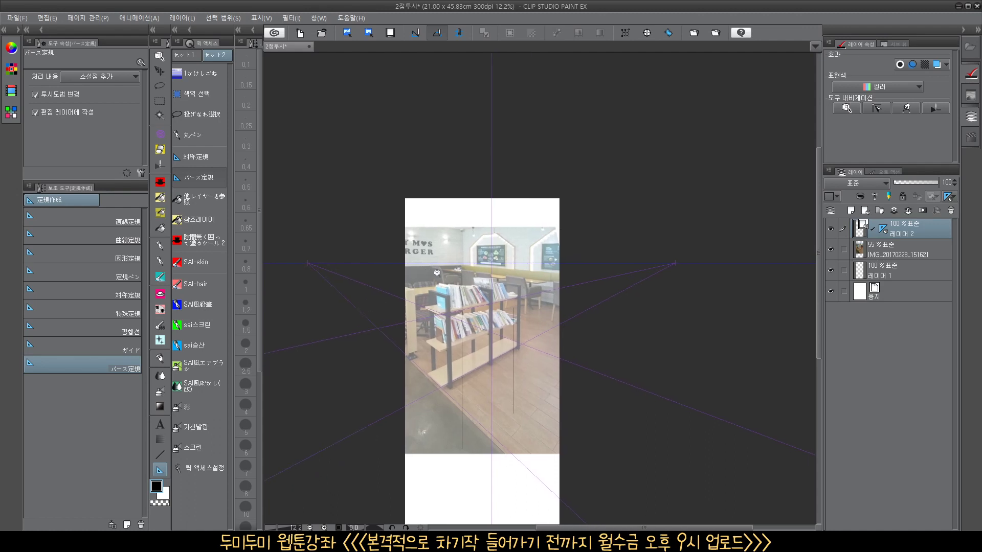
{"action": "left_click_drag", "start_coordinate": [432, 271], "coordinate": [449, 263]}
{"action": "left_click_drag", "start_coordinate": [473, 443], "coordinate": [495, 448]}
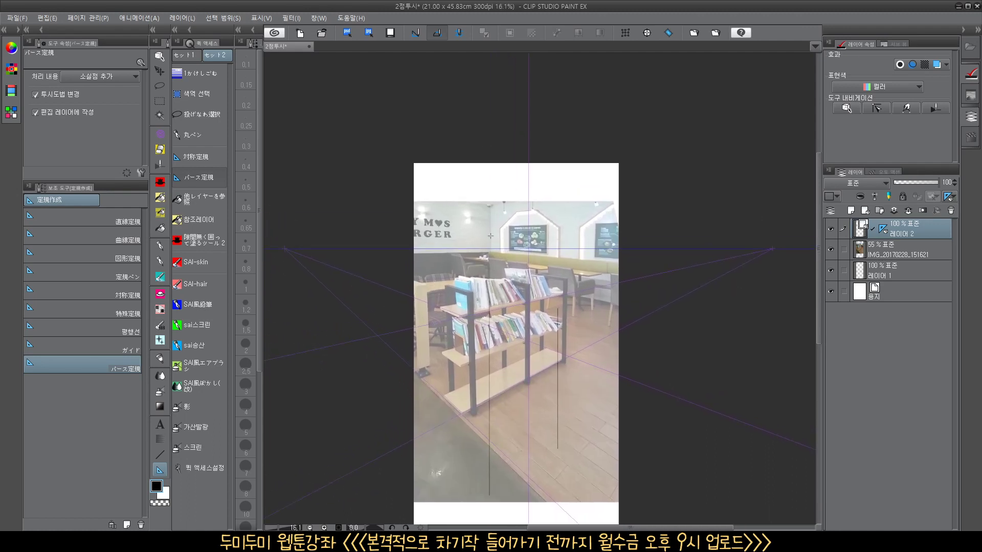
{"action": "scroll", "coordinate": [492, 308], "scroll_direction": "down", "scroll_amount": 2}
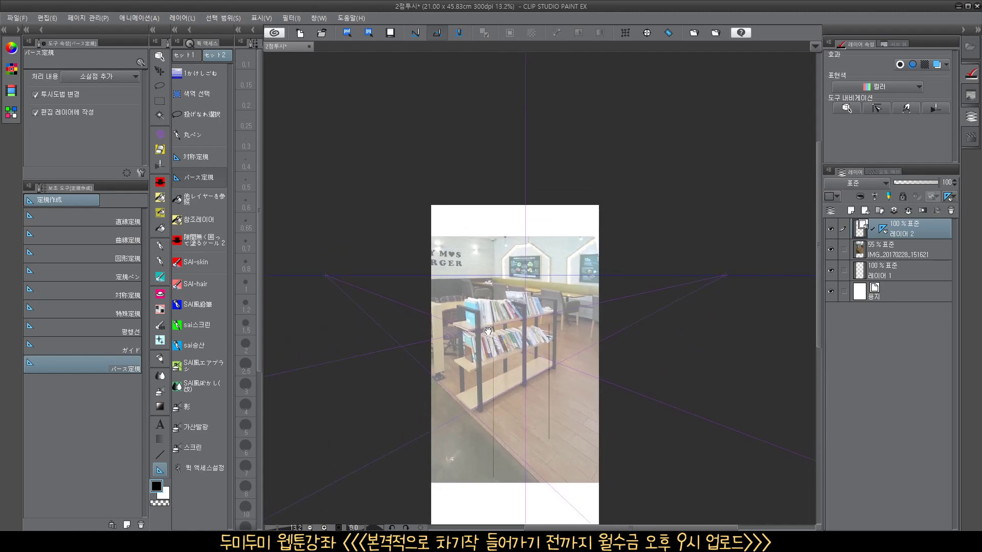
{"action": "left_click", "coordinate": [902, 253]}
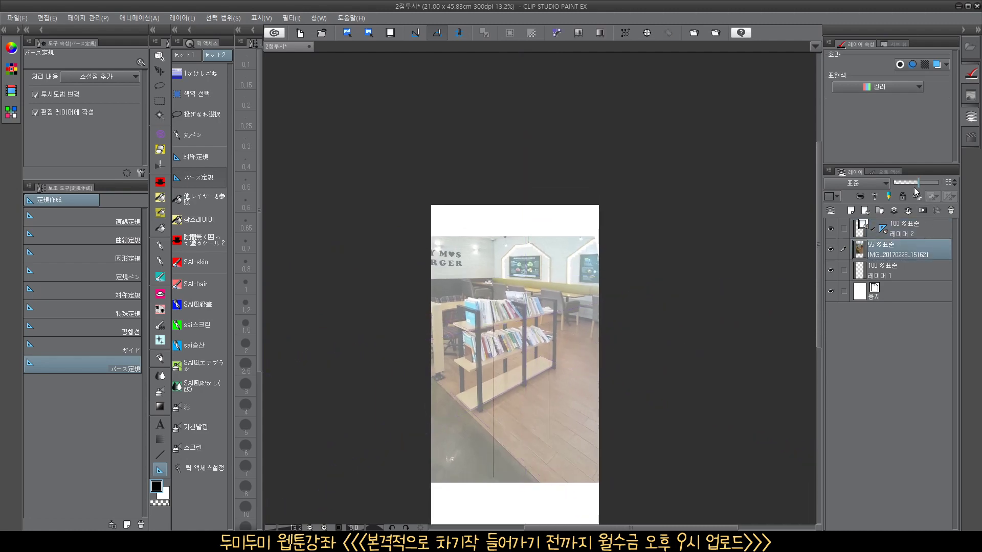
{"action": "left_click_drag", "start_coordinate": [915, 187], "coordinate": [909, 185]}
{"action": "left_click", "coordinate": [917, 232]}
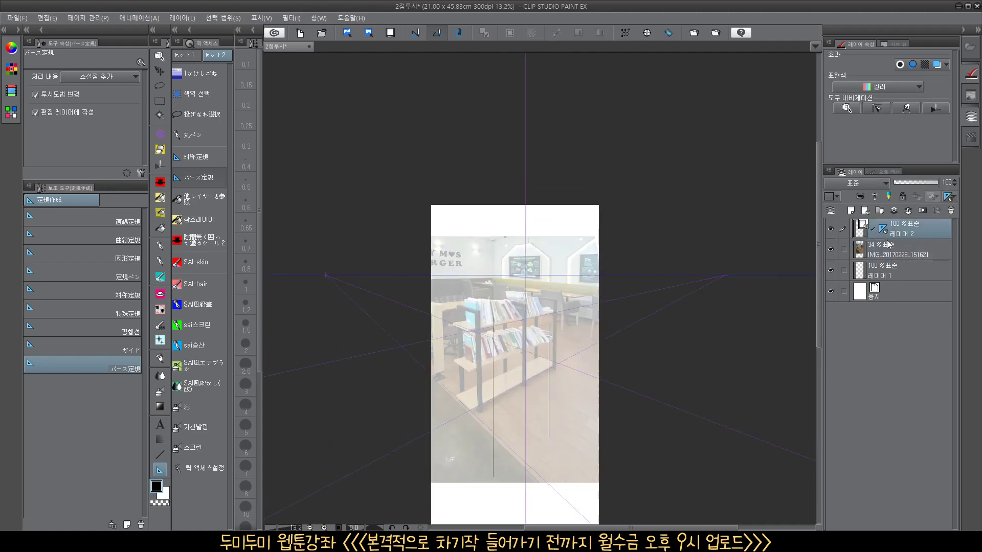
With the straight line tool on the perspective ruler's layer, draw a line along the floor boundary between grey floor and wood
{"action": "left_click", "coordinate": [900, 266]}
{"action": "scroll", "coordinate": [539, 297], "scroll_direction": "up", "scroll_amount": 3}
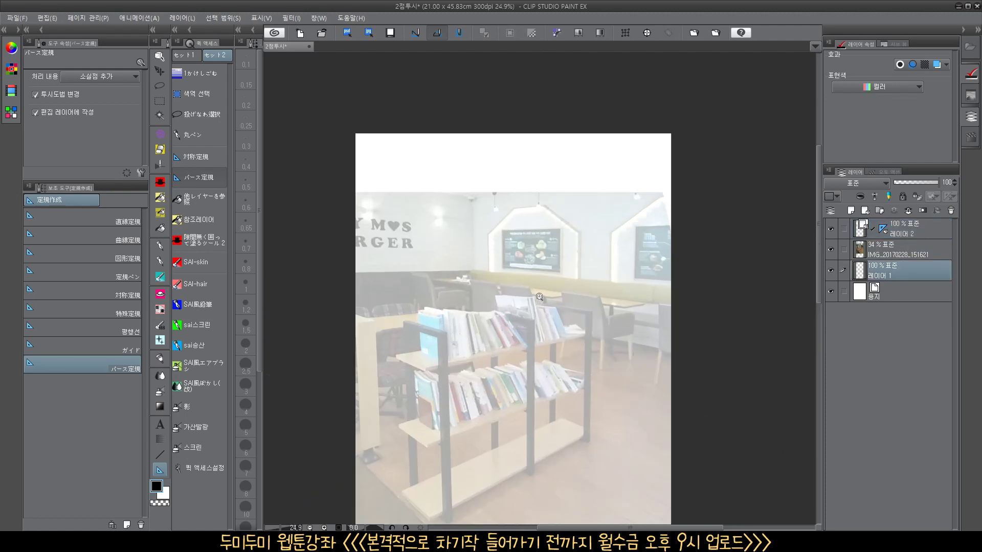
{"action": "scroll", "coordinate": [539, 297], "scroll_direction": "up", "scroll_amount": 1}
{"action": "left_click", "coordinate": [914, 231]}
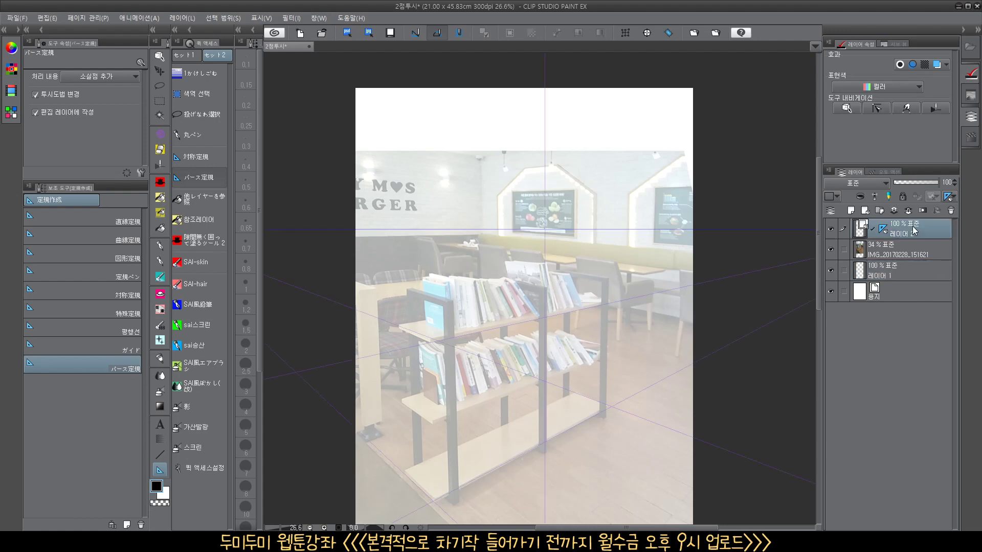
{"action": "left_click", "coordinate": [161, 453]}
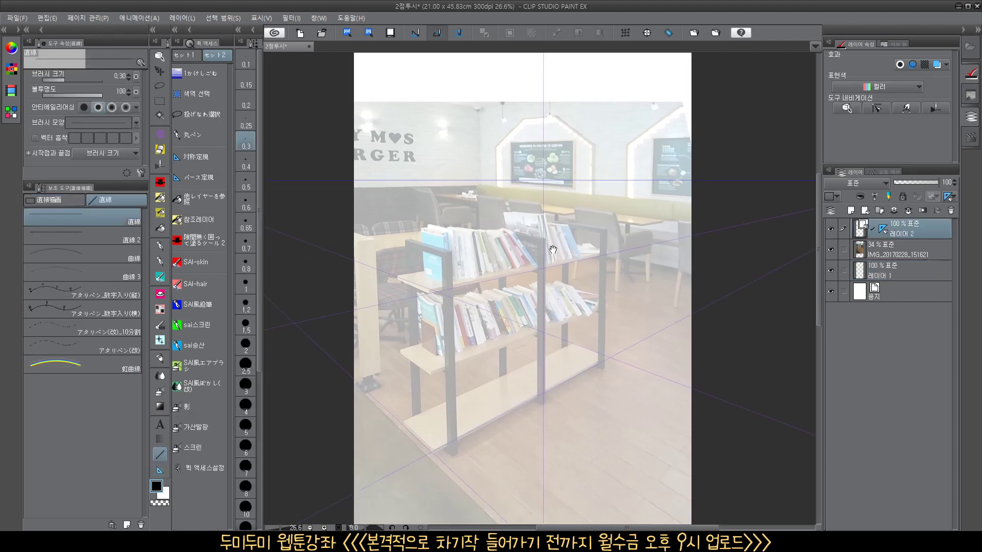
{"action": "scroll", "coordinate": [511, 294], "scroll_direction": "down", "scroll_amount": 5}
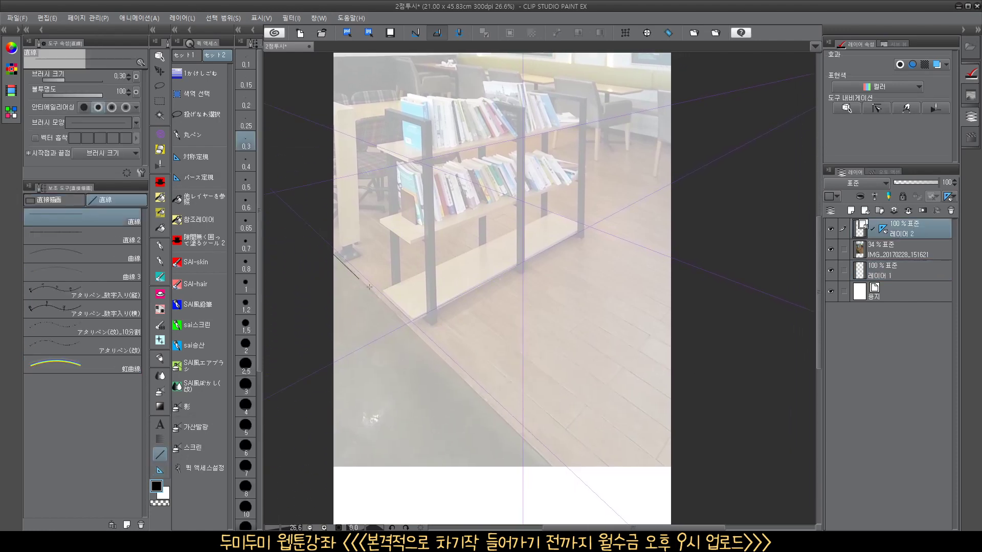
{"action": "left_click_drag", "start_coordinate": [369, 288], "coordinate": [569, 482]}
Try a straight line across the floor that follows the perspective of the bookshelf's long front edge
{"action": "scroll", "coordinate": [542, 383], "scroll_direction": "down", "scroll_amount": 1}
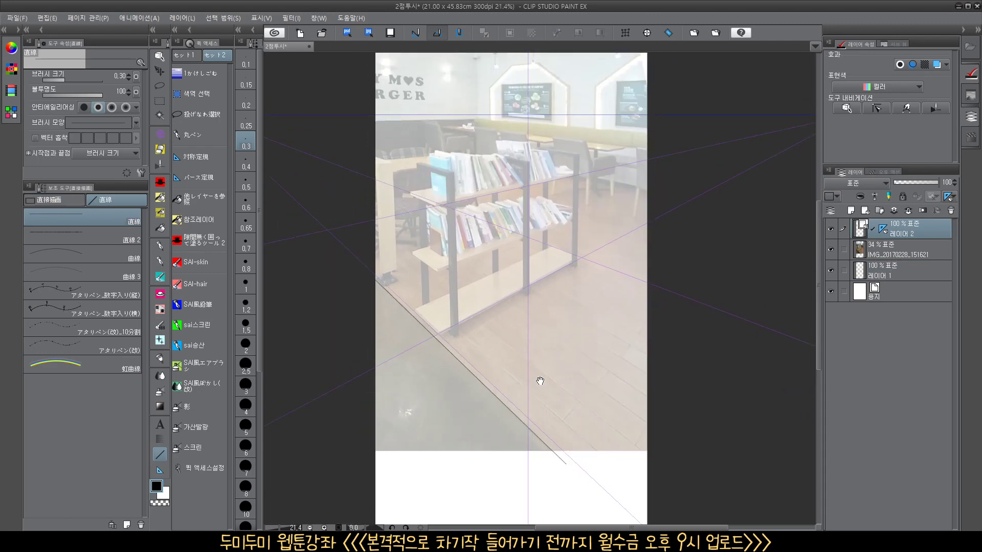
{"action": "left_click_drag", "start_coordinate": [540, 381], "coordinate": [533, 421]}
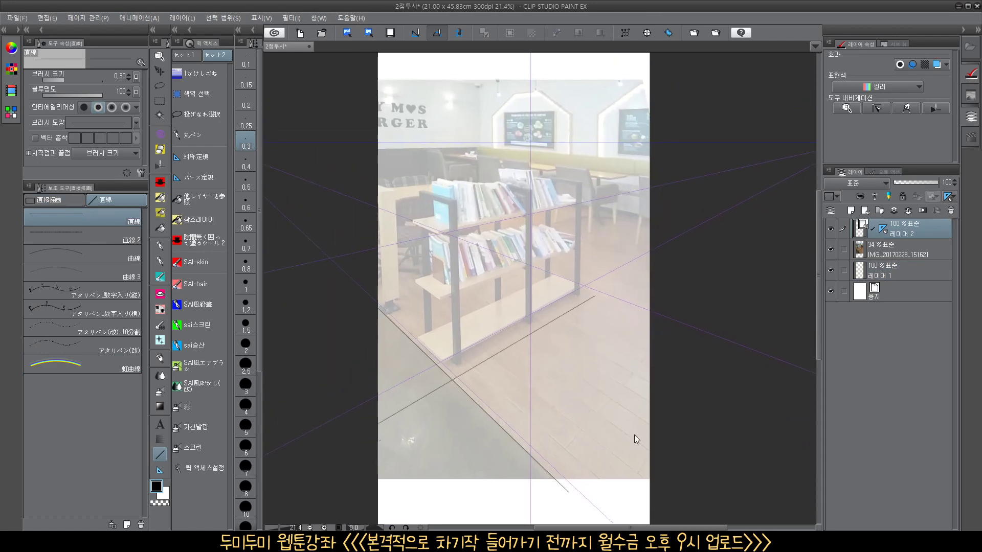
{"action": "scroll", "coordinate": [525, 394], "scroll_direction": "down", "scroll_amount": 2}
{"action": "mouse_move", "coordinate": [528, 402]}
{"action": "left_mouse_down"}
{"action": "mouse_move", "coordinate": [516, 432]}
{"action": "mouse_move", "coordinate": [555, 370]}
{"action": "mouse_move", "coordinate": [559, 432]}
{"action": "mouse_move", "coordinate": [650, 391]}
{"action": "mouse_move", "coordinate": [634, 341]}
{"action": "left_mouse_up"}
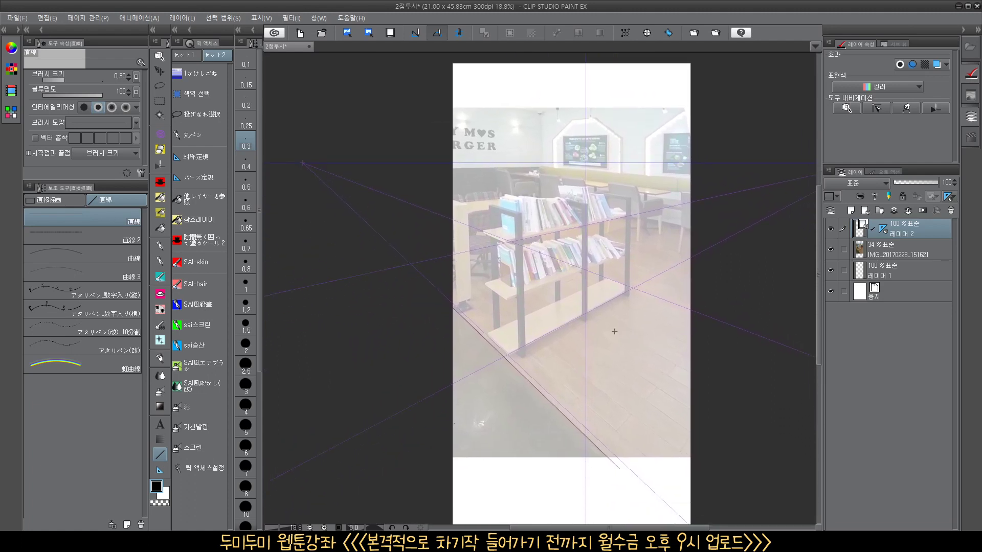
{"action": "left_click_drag", "start_coordinate": [452, 410], "coordinate": [637, 302]}
{"action": "key", "text": "ctrl+z"}
Try several vertical straight lines along the bookshelf's nearest front post
{"action": "left_click_drag", "start_coordinate": [593, 336], "coordinate": [575, 489]}
{"action": "left_click_drag", "start_coordinate": [507, 392], "coordinate": [551, 384]}
{"action": "left_click_drag", "start_coordinate": [504, 348], "coordinate": [507, 274]}
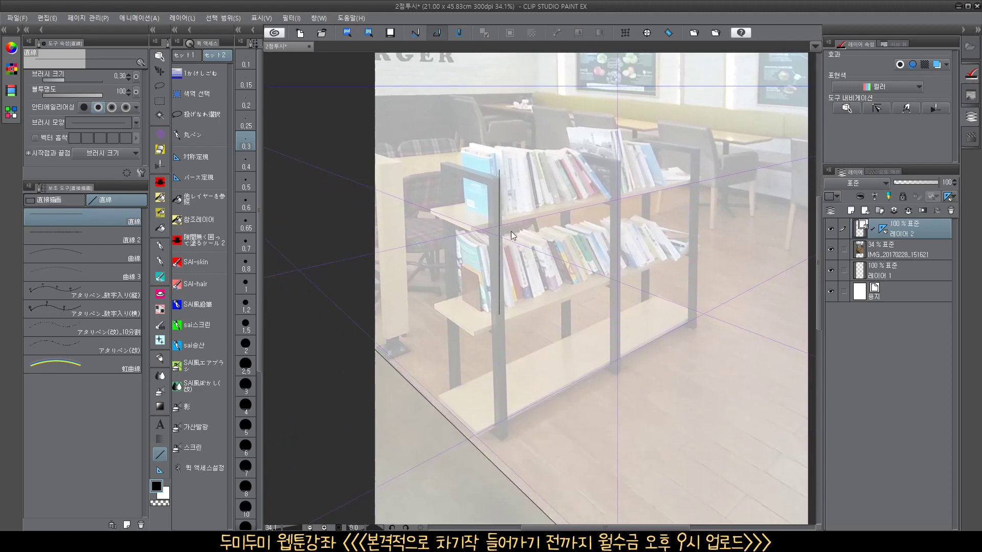
{"action": "left_click_drag", "start_coordinate": [505, 171], "coordinate": [516, 342]}
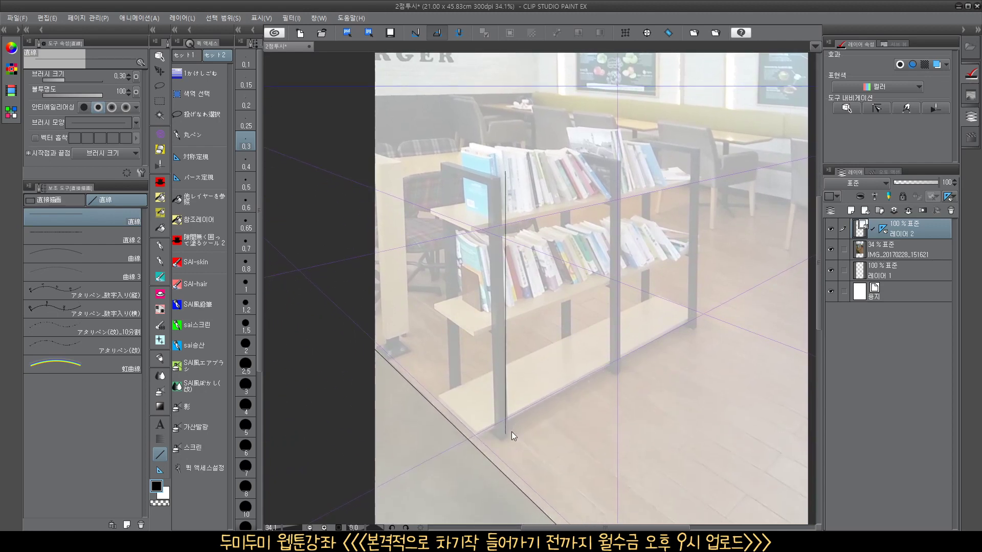
{"action": "key", "text": "ctrl+z"}
{"action": "left_click_drag", "start_coordinate": [507, 440], "coordinate": [507, 167]}
{"action": "key", "text": "ctrl+z"}
{"action": "key", "text": "ctrl+z"}
{"action": "key", "text": "ctrl+y"}
{"action": "left_click_drag", "start_coordinate": [503, 202], "coordinate": [498, 325]}
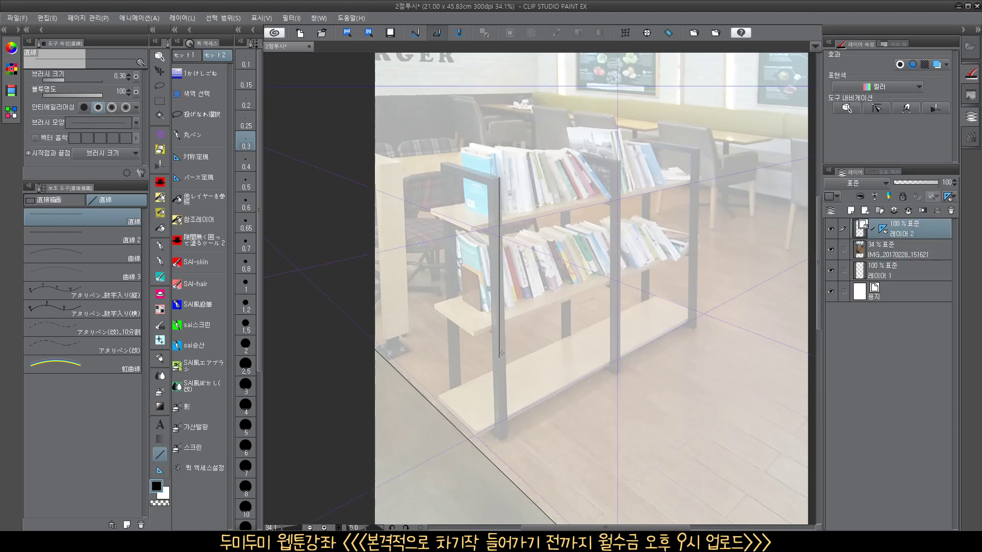
{"action": "key", "text": "ctrl+z"}
{"action": "left_click_drag", "start_coordinate": [508, 388], "coordinate": [509, 275]}
{"action": "key", "text": "ctrl+z"}
Draw a perspective line along the bookshelf's top front edge and two vertical lines along its nearest front post
{"action": "left_click_drag", "start_coordinate": [515, 314], "coordinate": [488, 336]}
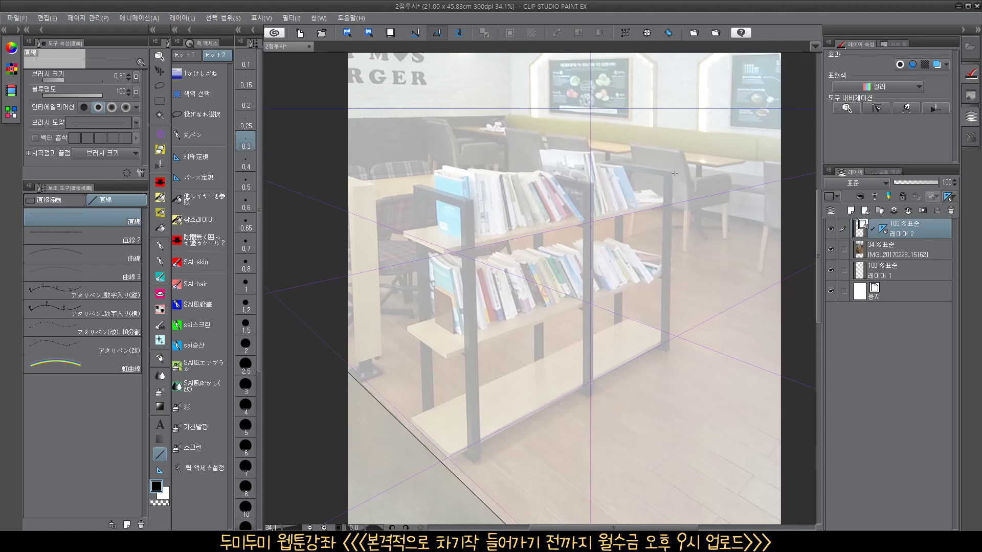
{"action": "left_click_drag", "start_coordinate": [625, 181], "coordinate": [691, 170]}
{"action": "key", "text": "ctrl+z"}
{"action": "left_click_drag", "start_coordinate": [473, 197], "coordinate": [481, 446]}
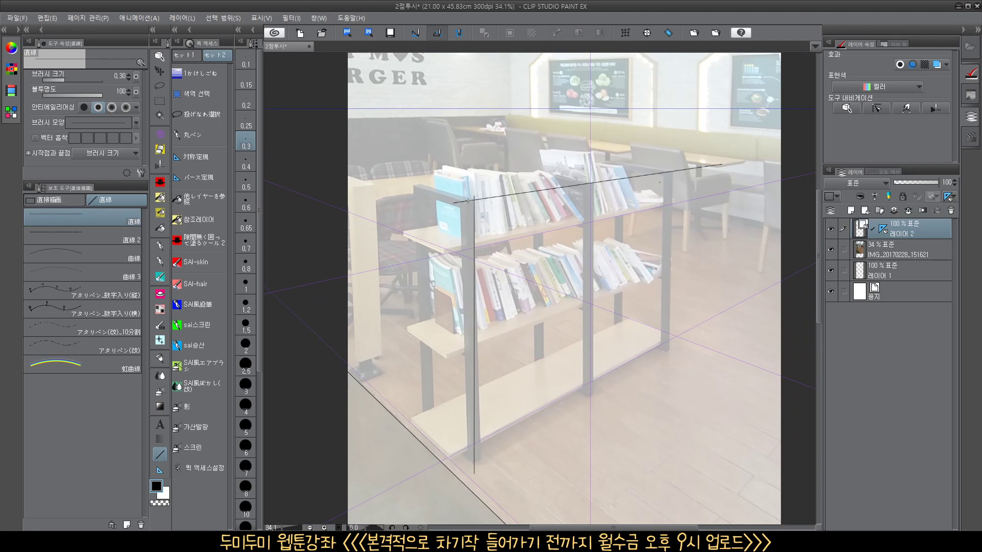
{"action": "left_click_drag", "start_coordinate": [469, 200], "coordinate": [478, 471]}
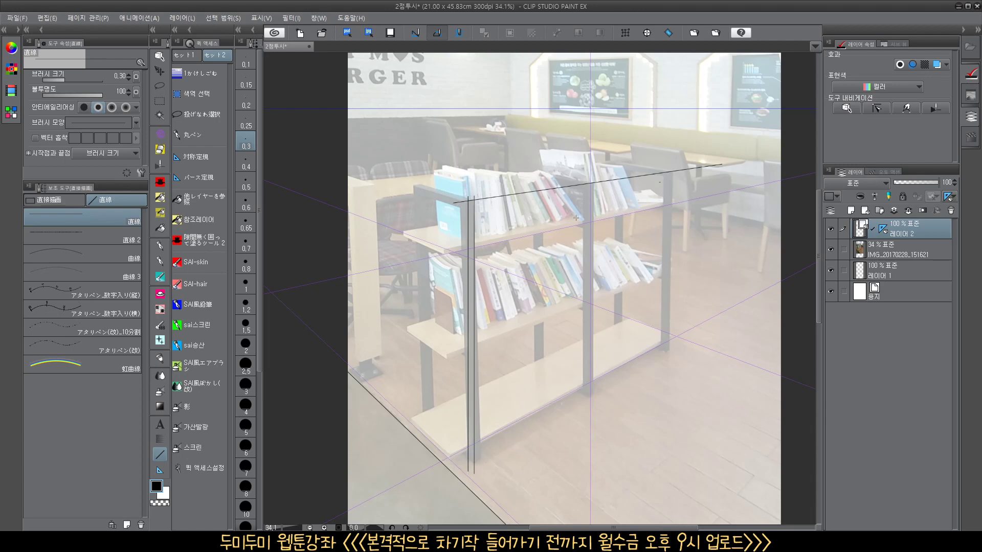
Draw two vertical lines along each of the bookshelf's middle and far front posts
{"action": "left_click_drag", "start_coordinate": [594, 190], "coordinate": [600, 391]}
{"action": "left_click_drag", "start_coordinate": [591, 222], "coordinate": [596, 416]}
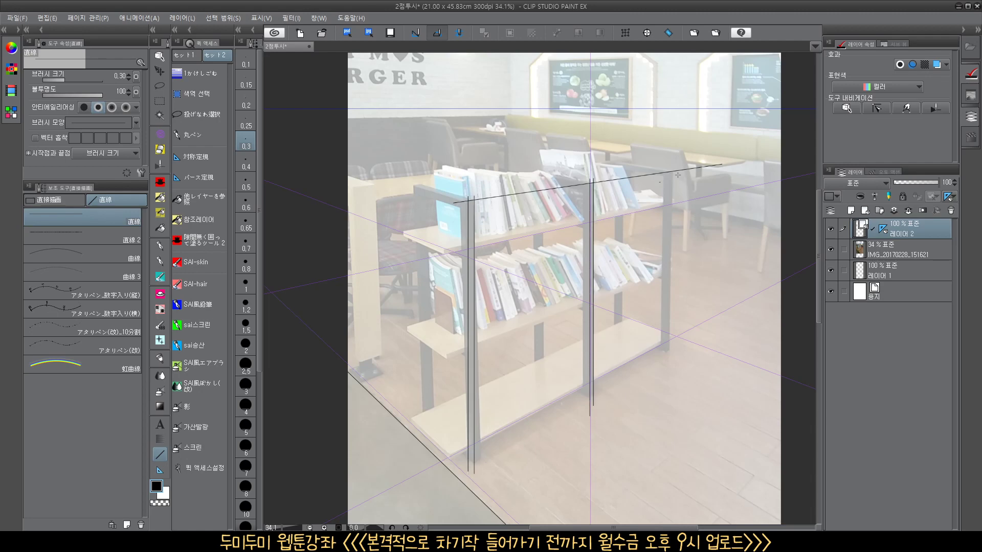
{"action": "left_click_drag", "start_coordinate": [674, 166], "coordinate": [674, 313]}
{"action": "key", "text": "ctrl+z"}
{"action": "left_click_drag", "start_coordinate": [673, 166], "coordinate": [674, 305]}
{"action": "left_click_drag", "start_coordinate": [669, 188], "coordinate": [671, 333]}
{"action": "key", "text": "ctrl+z"}
{"action": "mouse_move", "coordinate": [668, 167]}
{"action": "left_mouse_down"}
{"action": "mouse_move", "coordinate": [662, 374]}
{"action": "mouse_move", "coordinate": [701, 316]}
{"action": "left_mouse_up"}
Draw a line joining the feet of the front posts and a receding depth line from the nearest post's foot
{"action": "left_click", "coordinate": [664, 376]}
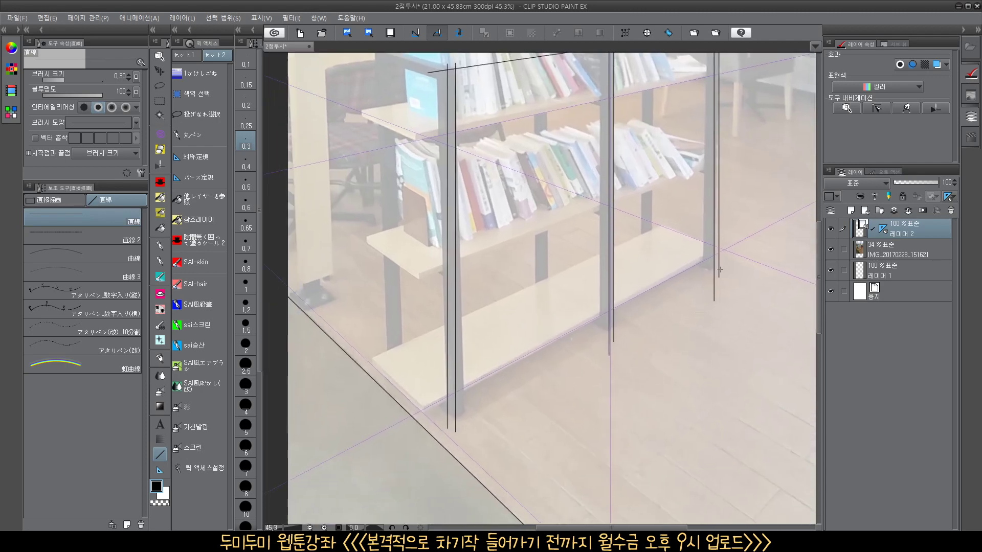
{"action": "left_click_drag", "start_coordinate": [702, 280], "coordinate": [451, 436]}
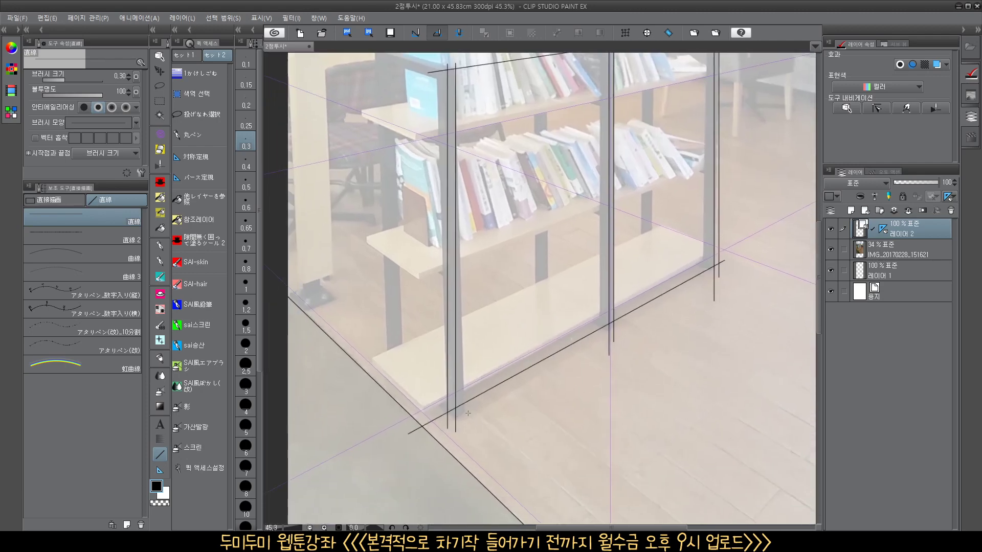
{"action": "scroll", "coordinate": [468, 413], "scroll_direction": "up", "scroll_amount": 3}
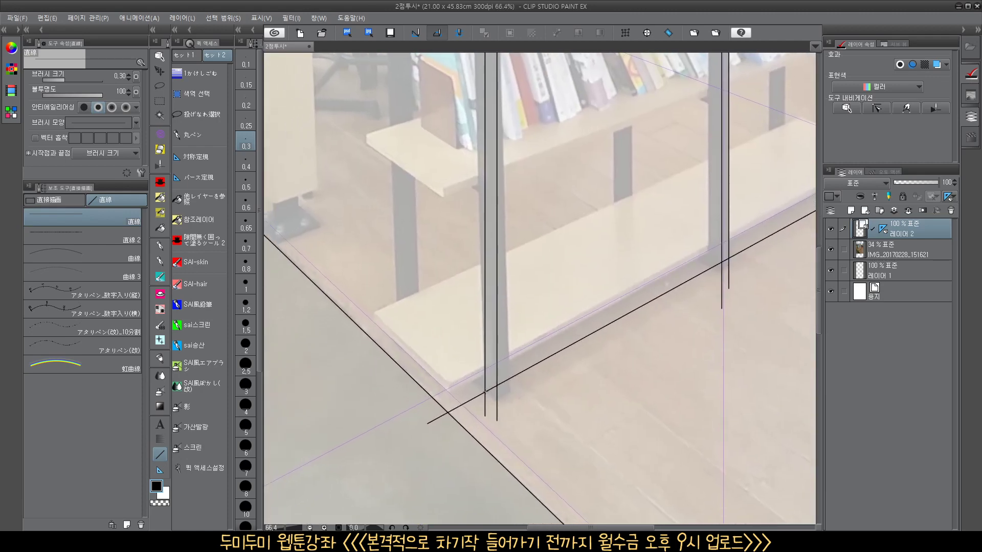
{"action": "left_click_drag", "start_coordinate": [485, 392], "coordinate": [358, 276]}
Draw a receding depth line from the foot of the middle front post toward the other vanishing point
{"action": "left_click_drag", "start_coordinate": [662, 339], "coordinate": [602, 396]}
{"action": "left_click_drag", "start_coordinate": [660, 320], "coordinate": [522, 244]}
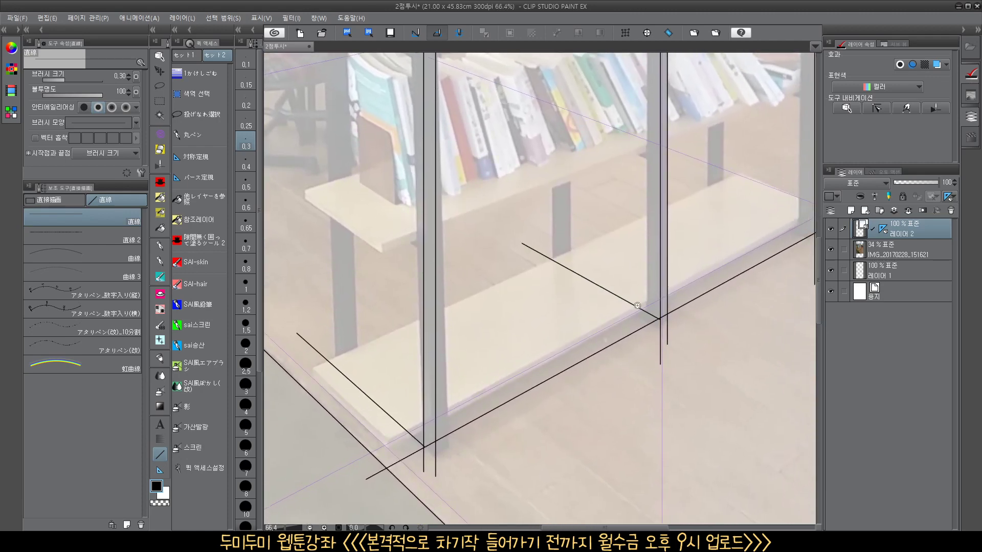
{"action": "scroll", "coordinate": [658, 322], "scroll_direction": "up", "scroll_amount": 3}
{"action": "key", "text": "ctrl+z"}
{"action": "left_click_drag", "start_coordinate": [669, 309], "coordinate": [517, 199]}
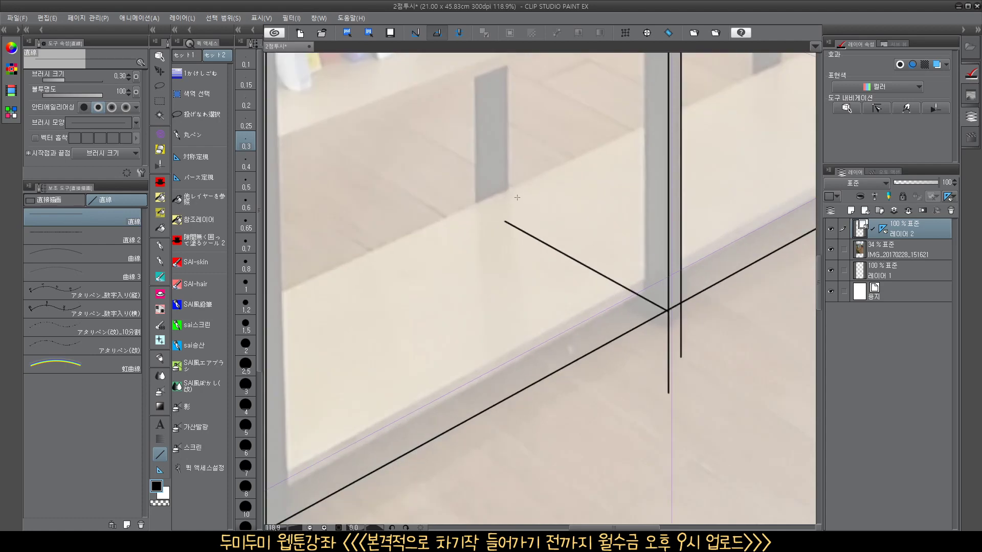
{"action": "key", "text": "ctrl+z"}
{"action": "left_click_drag", "start_coordinate": [668, 309], "coordinate": [546, 209]}
{"action": "key", "text": "ctrl+z"}
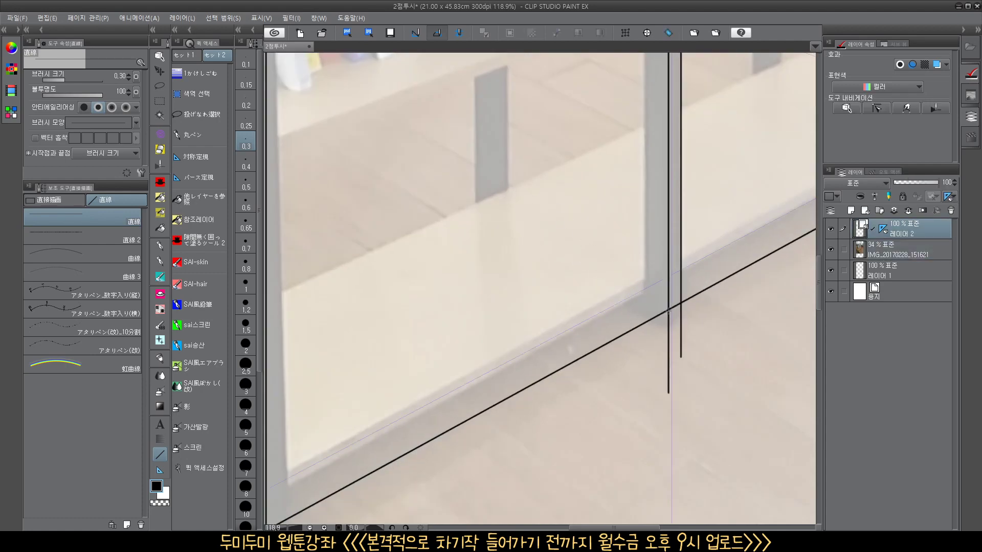
{"action": "left_click_drag", "start_coordinate": [669, 310], "coordinate": [475, 205]}
Draw a receding depth line from the foot of the far front post, redoing it until it reaches across the bottom shelf
{"action": "scroll", "coordinate": [687, 227], "scroll_direction": "down", "scroll_amount": 3}
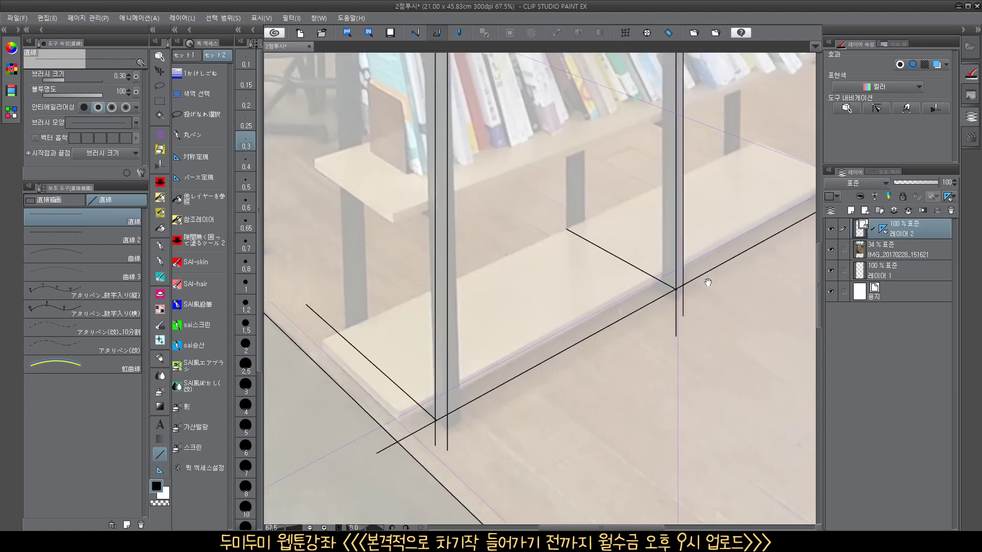
{"action": "scroll", "coordinate": [653, 289], "scroll_direction": "up", "scroll_amount": 2}
{"action": "left_click_drag", "start_coordinate": [692, 275], "coordinate": [625, 219]}
{"action": "key", "text": "ctrl+z"}
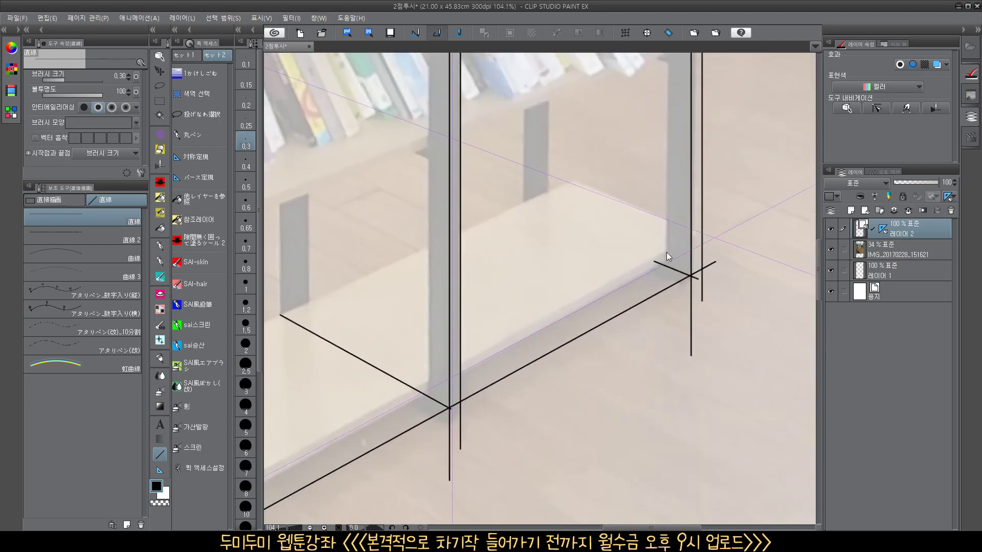
{"action": "key", "text": "ctrl+z"}
{"action": "left_click_drag", "start_coordinate": [680, 266], "coordinate": [525, 180]}
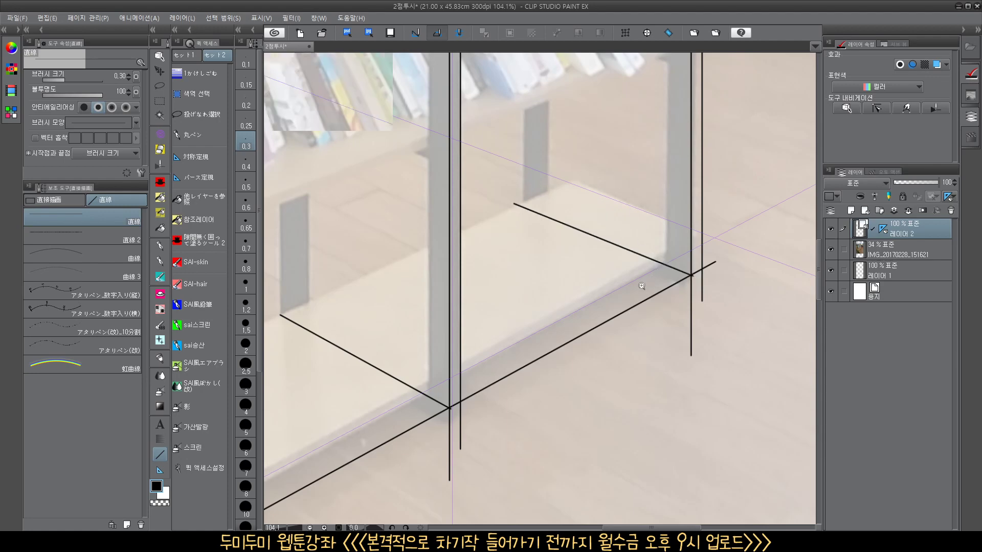
Draw the bottom shelf's rear edge as one perspective line from the near end to the far end, redoing the first attempt
{"action": "scroll", "coordinate": [666, 261], "scroll_direction": "down", "scroll_amount": 4}
{"action": "left_click_drag", "start_coordinate": [671, 311], "coordinate": [731, 294]}
{"action": "scroll", "coordinate": [522, 330], "scroll_direction": "up", "scroll_amount": 2}
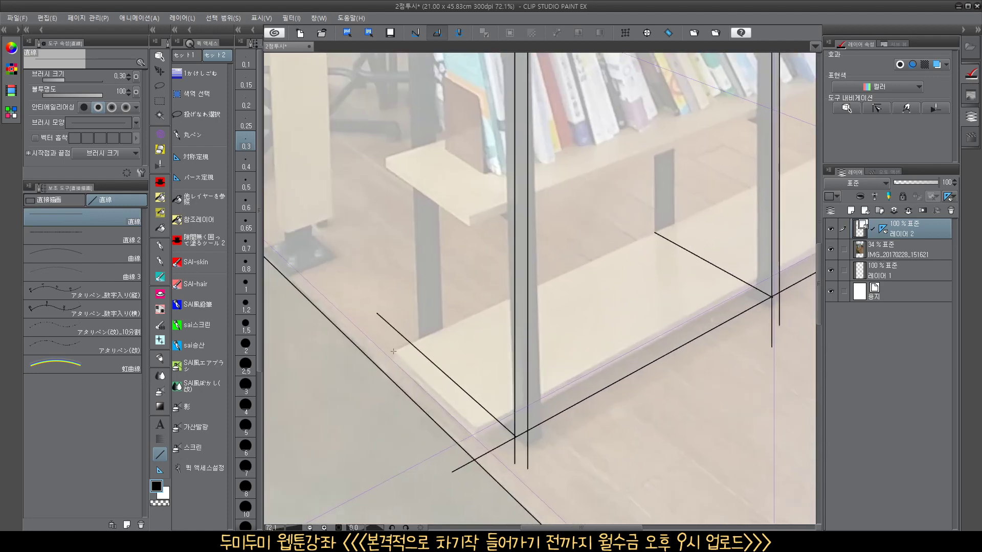
{"action": "left_click_drag", "start_coordinate": [393, 351], "coordinate": [769, 184]}
{"action": "scroll", "coordinate": [696, 279], "scroll_direction": "down", "scroll_amount": 2}
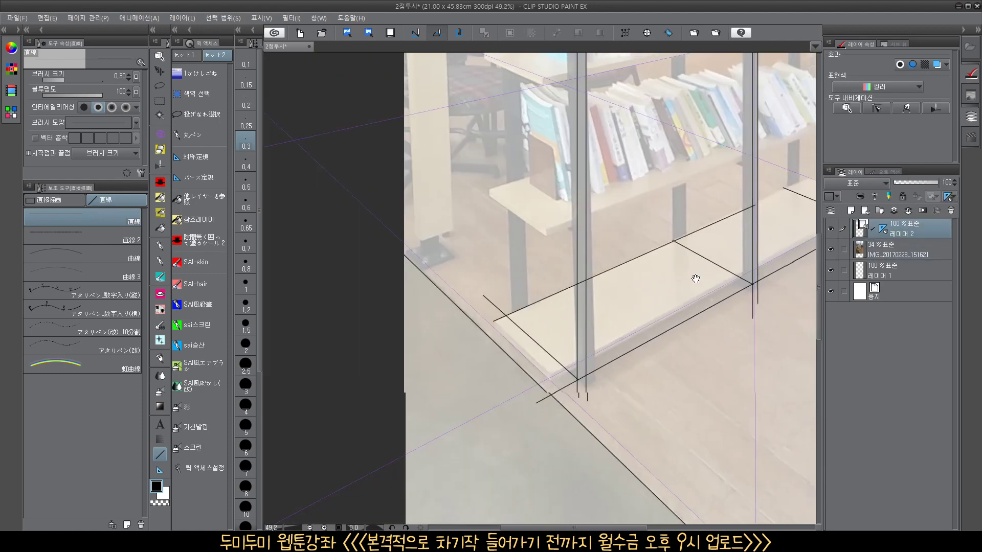
{"action": "left_click_drag", "start_coordinate": [696, 278], "coordinate": [603, 309]}
{"action": "left_click_drag", "start_coordinate": [721, 207], "coordinate": [411, 380]}
{"action": "key", "text": "ctrl+z"}
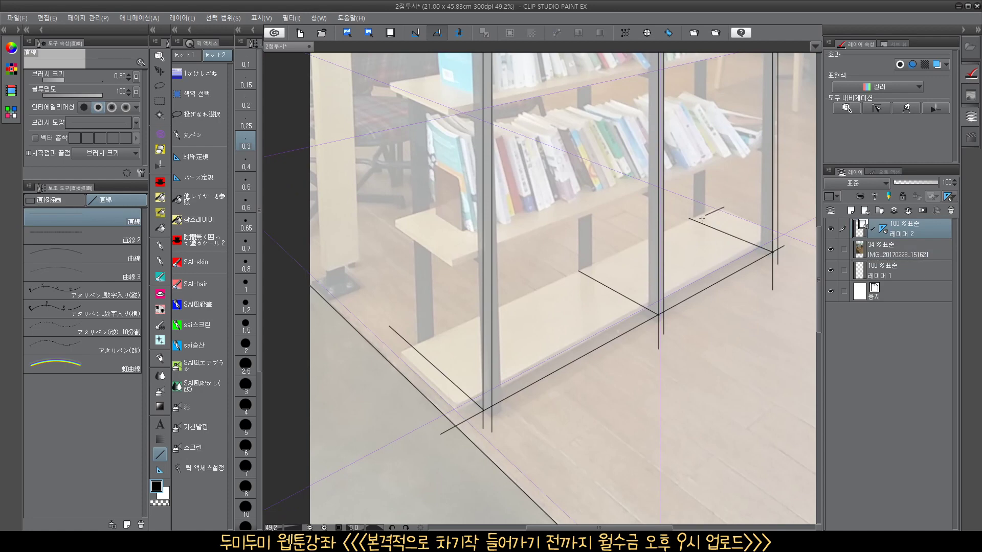
{"action": "left_click_drag", "start_coordinate": [702, 219], "coordinate": [442, 373]}
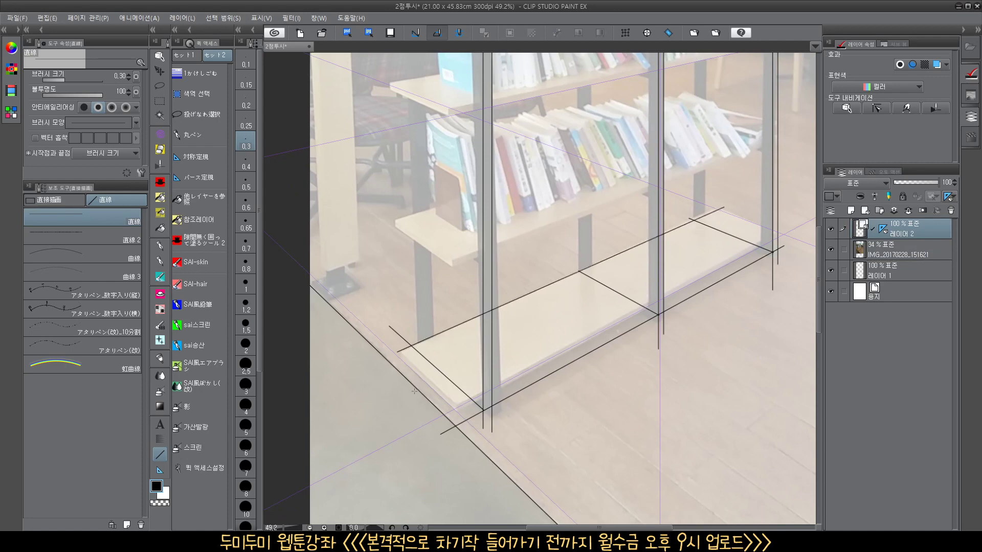
Draw the bottom shelf's upper front edge as a perspective line from the far post past the nearest post
{"action": "scroll", "coordinate": [455, 409], "scroll_direction": "up", "scroll_amount": 3}
{"action": "left_click_drag", "start_coordinate": [455, 409], "coordinate": [507, 394]}
{"action": "scroll", "coordinate": [580, 384], "scroll_direction": "down", "scroll_amount": 1}
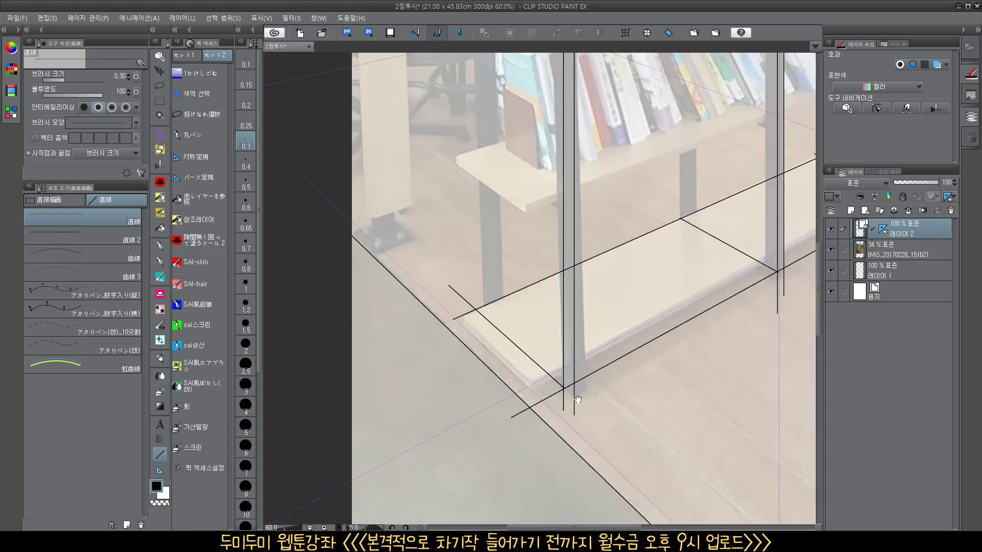
{"action": "left_click_drag", "start_coordinate": [578, 399], "coordinate": [515, 399]}
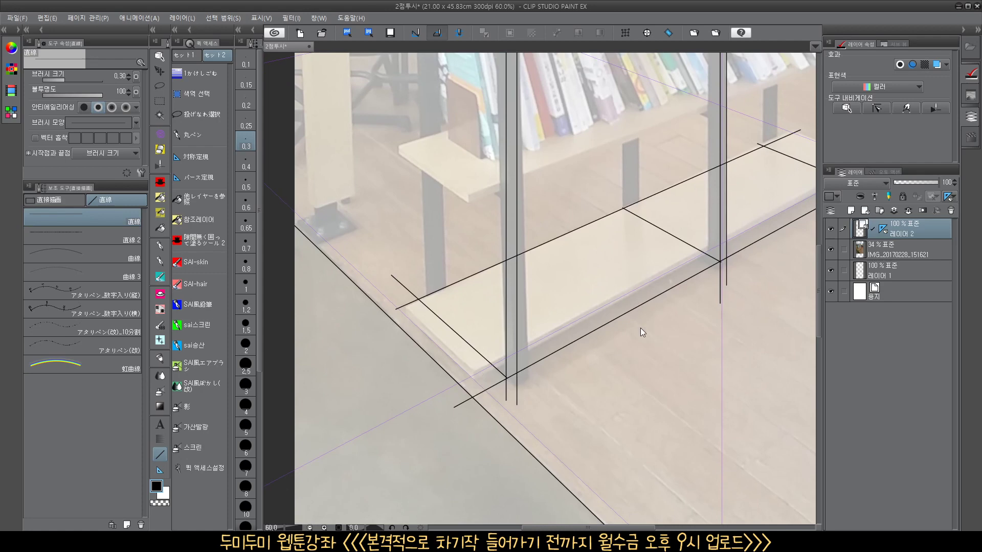
{"action": "left_click_drag", "start_coordinate": [641, 327], "coordinate": [517, 342]}
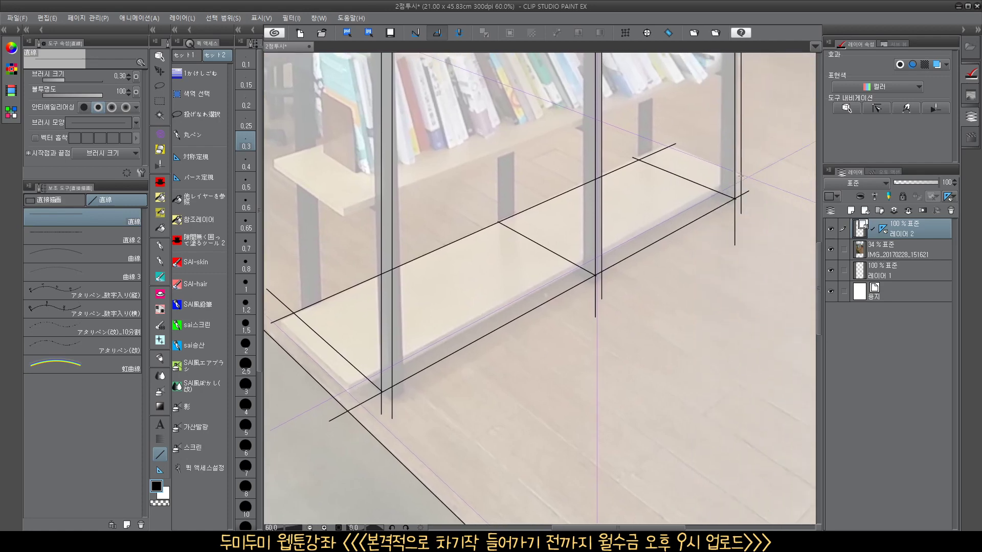
{"action": "left_click_drag", "start_coordinate": [689, 214], "coordinate": [370, 411]}
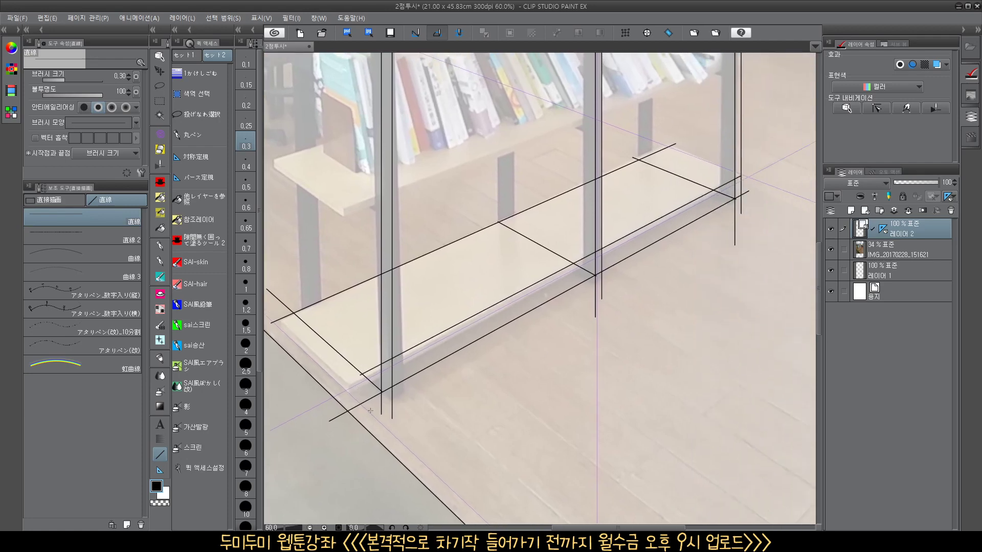
Draw the bottom shelf's thickness with a lower front edge, two near-end side edges and short verticals at the near corners
{"action": "mouse_move", "coordinate": [743, 178]}
{"action": "left_mouse_down"}
{"action": "mouse_move", "coordinate": [448, 343]}
{"action": "mouse_move", "coordinate": [372, 420]}
{"action": "mouse_move", "coordinate": [416, 390]}
{"action": "mouse_move", "coordinate": [549, 341]}
{"action": "mouse_move", "coordinate": [571, 311]}
{"action": "mouse_move", "coordinate": [559, 339]}
{"action": "mouse_move", "coordinate": [538, 296]}
{"action": "mouse_move", "coordinate": [366, 139]}
{"action": "left_mouse_up"}
{"action": "scroll", "coordinate": [561, 314], "scroll_direction": "down", "scroll_amount": 2}
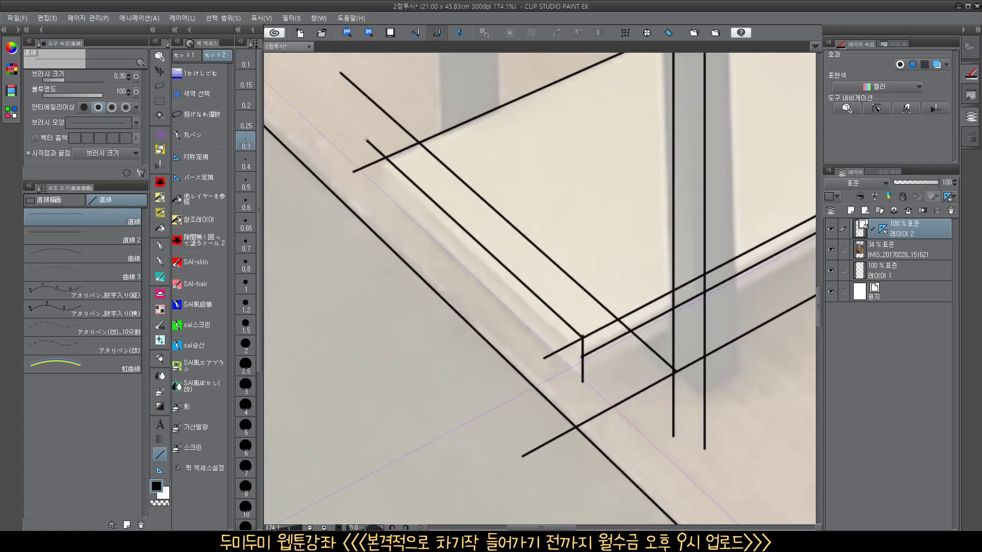
{"action": "left_click_drag", "start_coordinate": [582, 354], "coordinate": [366, 154]}
{"action": "scroll", "coordinate": [378, 188], "scroll_direction": "up", "scroll_amount": 2}
{"action": "left_click_drag", "start_coordinate": [406, 209], "coordinate": [422, 234]}
{"action": "left_click_drag", "start_coordinate": [409, 174], "coordinate": [408, 252]}
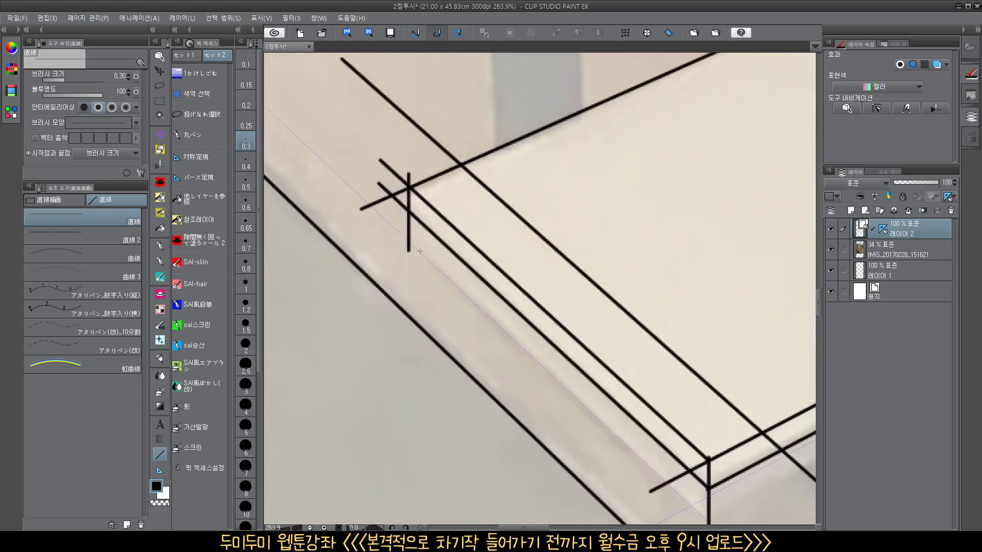
Erase the overshooting line ends at the bottom shelf's near rear corner with the vector eraser at size 2.14
{"action": "key", "text": "e"}
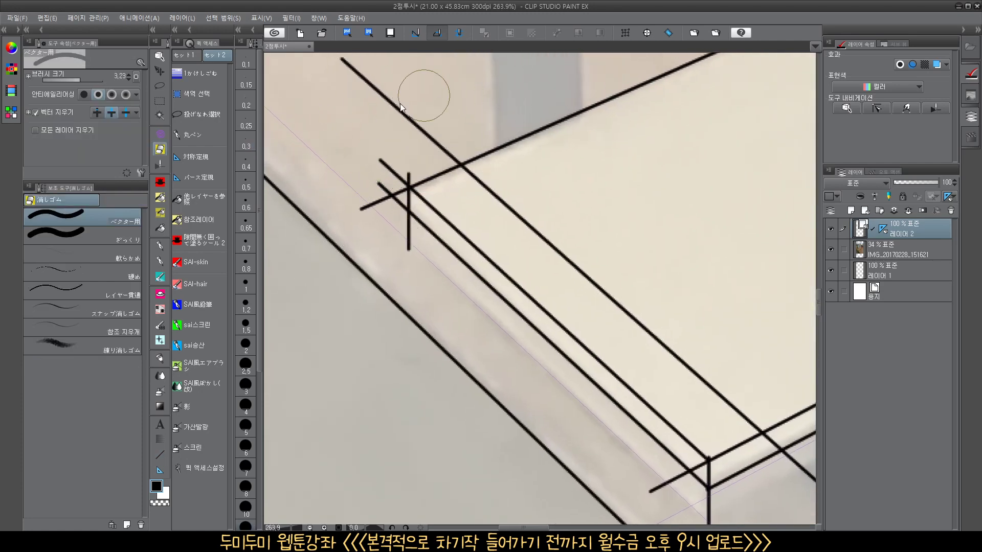
{"action": "mouse_move", "coordinate": [401, 158]}
{"action": "left_mouse_down"}
{"action": "mouse_move", "coordinate": [390, 176]}
{"action": "mouse_move", "coordinate": [394, 235]}
{"action": "left_mouse_up"}
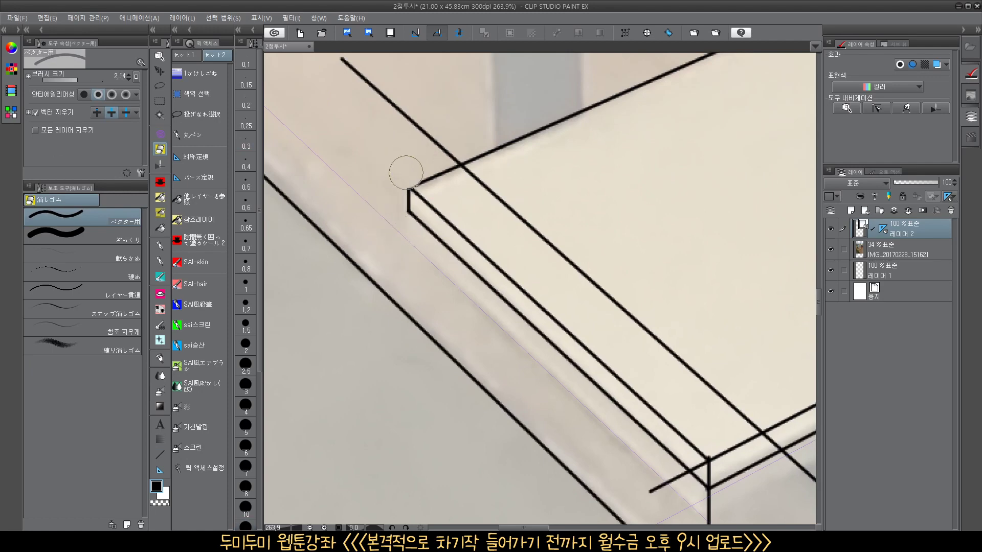
{"action": "left_click_drag", "start_coordinate": [406, 169], "coordinate": [412, 165]}
{"action": "key", "text": "ctrl+z"}
{"action": "key", "text": "ctrl+y"}
{"action": "key", "text": "ctrl+z"}
Trim the line overshoots at the nearest front post's foot and adjust the depth line's end to meet the corner
{"action": "left_click_drag", "start_coordinate": [516, 207], "coordinate": [526, 250]}
{"action": "left_click_drag", "start_coordinate": [706, 319], "coordinate": [605, 326]}
{"action": "mouse_move", "coordinate": [558, 350]}
{"action": "left_mouse_down"}
{"action": "mouse_move", "coordinate": [544, 345]}
{"action": "mouse_move", "coordinate": [608, 329]}
{"action": "left_mouse_up"}
{"action": "scroll", "coordinate": [542, 322], "scroll_direction": "up", "scroll_amount": 3}
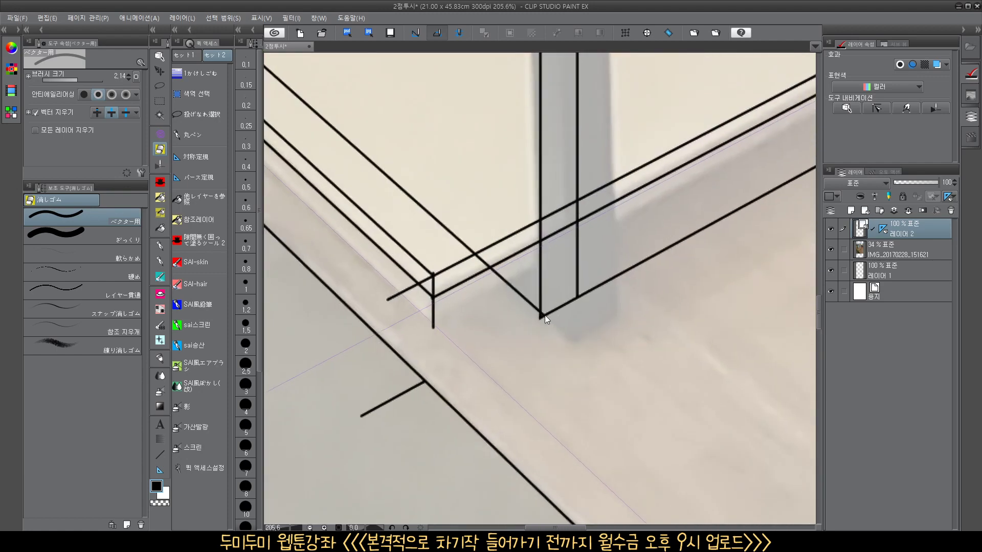
{"action": "left_click", "coordinate": [544, 313], "text": "ctrl"}
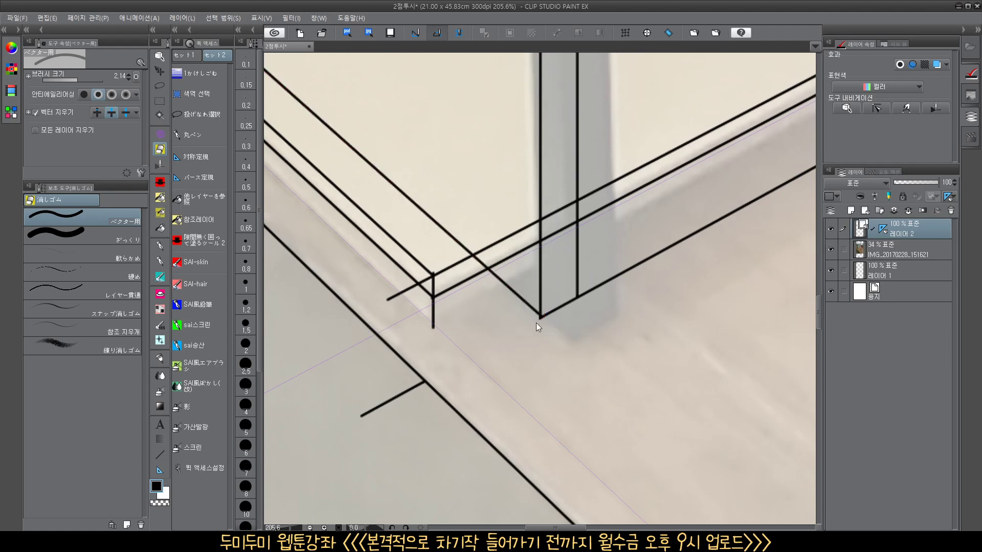
{"action": "scroll", "coordinate": [536, 323], "scroll_direction": "down", "scroll_amount": 3}
{"action": "scroll", "coordinate": [523, 327], "scroll_direction": "up", "scroll_amount": 3}
{"action": "left_click", "coordinate": [547, 301], "text": "ctrl"}
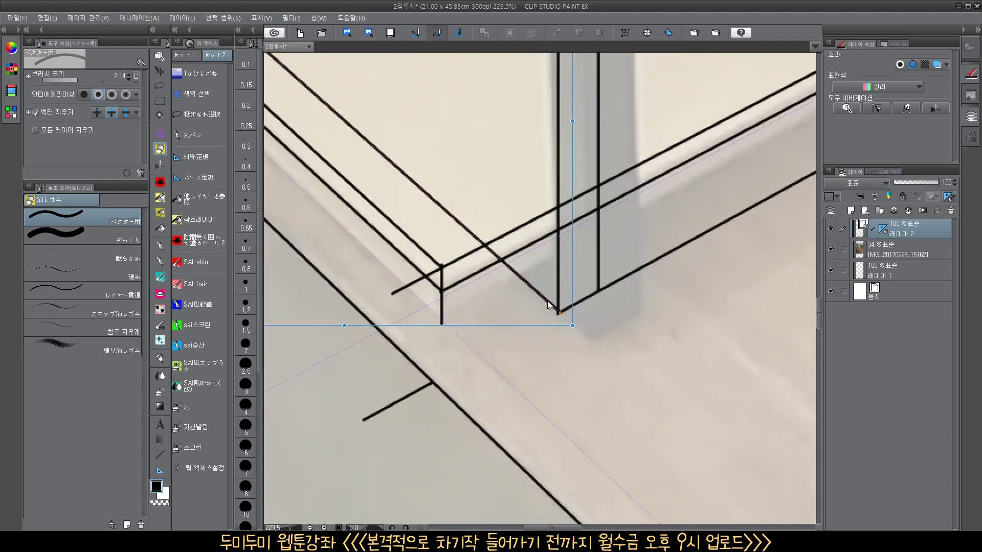
{"action": "left_click_drag", "start_coordinate": [550, 304], "coordinate": [548, 305]}
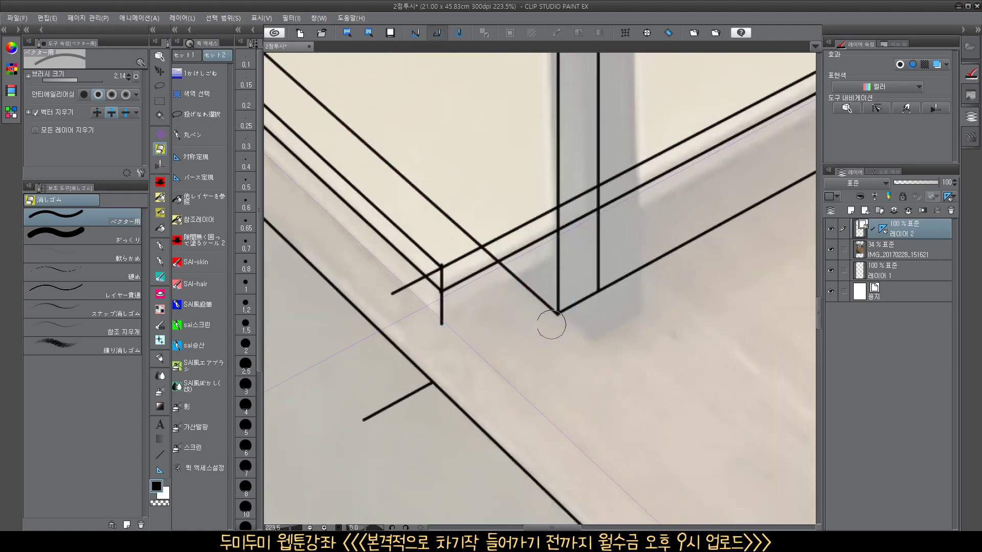
Reduce the vector eraser to size 0.54 and trim the overshooting lines at the bottom shelf's near front corner
{"action": "mouse_move", "coordinate": [468, 329]}
{"action": "left_mouse_down"}
{"action": "mouse_move", "coordinate": [503, 355]}
{"action": "mouse_move", "coordinate": [459, 337]}
{"action": "left_mouse_up"}
{"action": "left_click", "coordinate": [474, 338]}
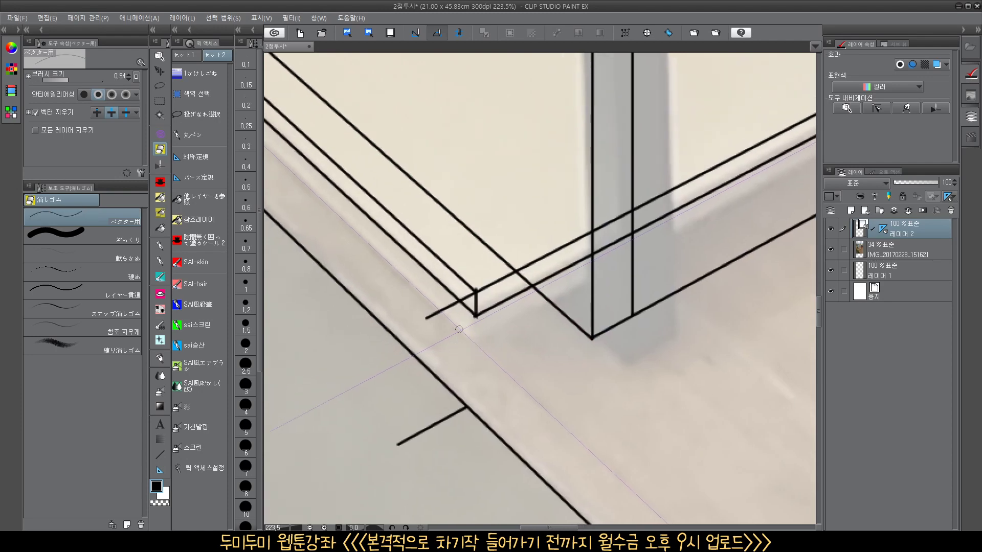
{"action": "left_click", "coordinate": [443, 310]}
{"action": "left_click", "coordinate": [468, 297]}
{"action": "scroll", "coordinate": [471, 326], "scroll_direction": "up", "scroll_amount": 3}
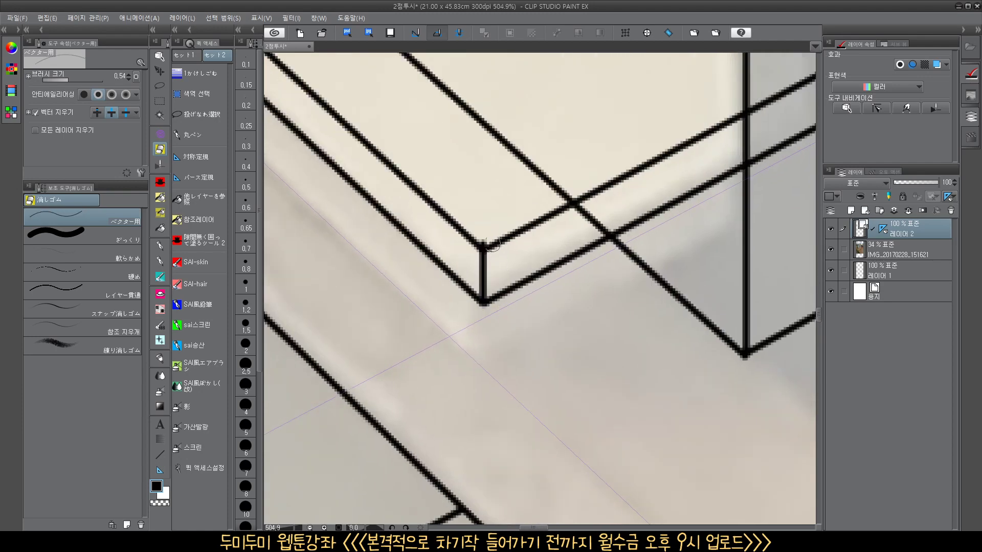
{"action": "scroll", "coordinate": [572, 235], "scroll_direction": "down", "scroll_amount": 2}
{"action": "scroll", "coordinate": [576, 356], "scroll_direction": "down", "scroll_amount": 2}
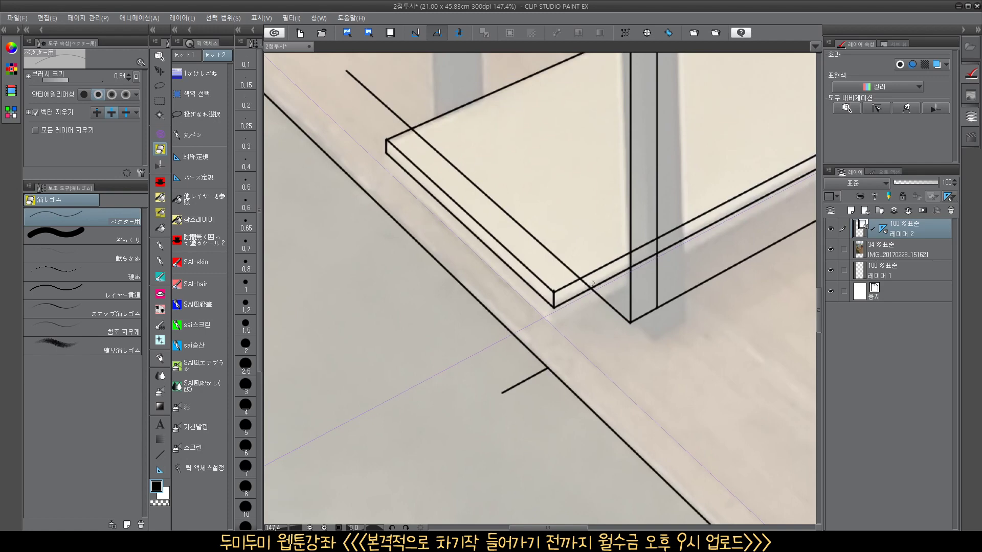
Erase the nearest post's depth line where it crosses the bottom shelf and the leftover line stub beyond the floor boundary
{"action": "left_click", "coordinate": [574, 266]}
{"action": "left_click_drag", "start_coordinate": [667, 269], "coordinate": [639, 276]}
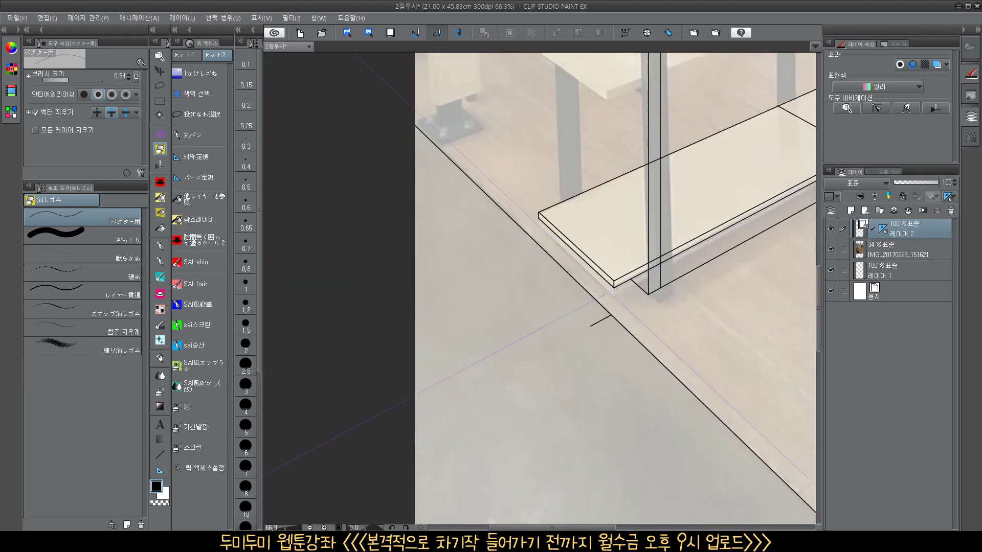
{"action": "left_click", "coordinate": [604, 321]}
Erase the bottom shelf's edge lines inside the middle front post and trim the overshoots at that post's foot
{"action": "left_click_drag", "start_coordinate": [692, 304], "coordinate": [485, 403]}
{"action": "left_click_drag", "start_coordinate": [476, 360], "coordinate": [498, 360]}
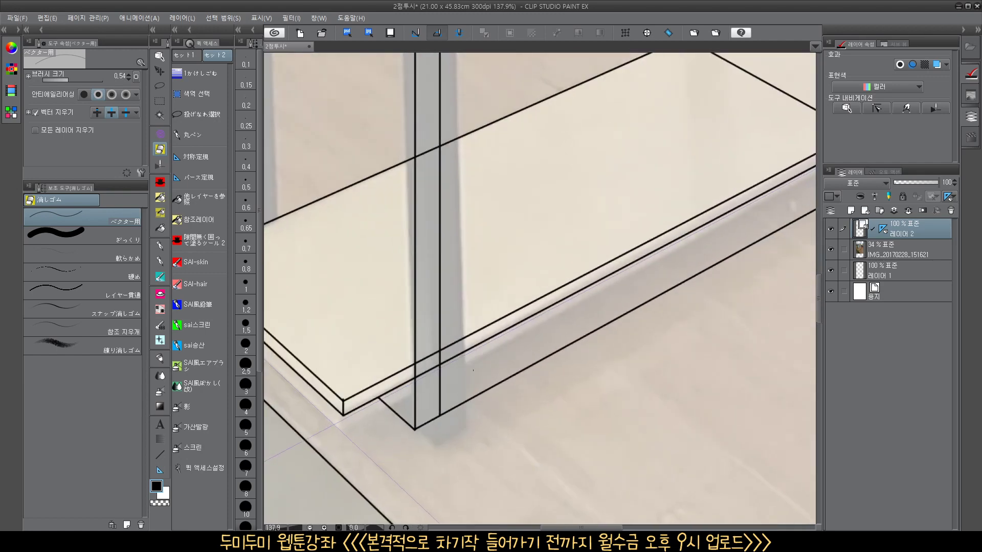
{"action": "left_click_drag", "start_coordinate": [627, 347], "coordinate": [433, 438]}
{"action": "scroll", "coordinate": [621, 324], "scroll_direction": "down", "scroll_amount": 3}
{"action": "mouse_move", "coordinate": [665, 307]}
{"action": "left_mouse_down"}
{"action": "mouse_move", "coordinate": [583, 344]}
{"action": "mouse_move", "coordinate": [625, 310]}
{"action": "mouse_move", "coordinate": [599, 282]}
{"action": "left_mouse_up"}
{"action": "left_click_drag", "start_coordinate": [702, 265], "coordinate": [638, 300]}
{"action": "left_click_drag", "start_coordinate": [682, 299], "coordinate": [584, 365]}
{"action": "mouse_move", "coordinate": [594, 323]}
{"action": "left_mouse_down"}
{"action": "mouse_move", "coordinate": [618, 311]}
{"action": "mouse_move", "coordinate": [582, 288]}
{"action": "left_mouse_up"}
{"action": "left_click_drag", "start_coordinate": [701, 330], "coordinate": [646, 335]}
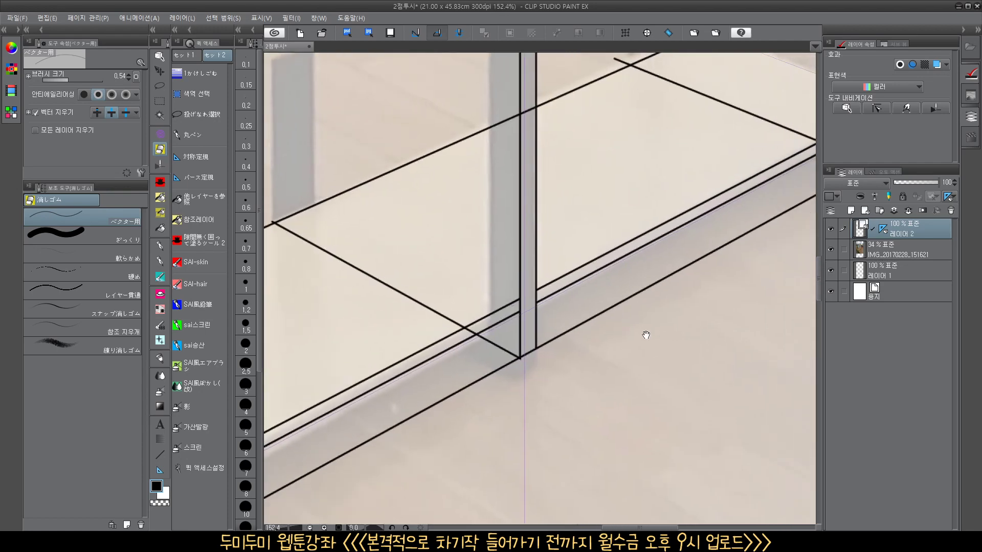
Trim the overshooting shelf, floor and depth lines at the foot of the far front post
{"action": "scroll", "coordinate": [645, 335], "scroll_direction": "down", "scroll_amount": 1}
{"action": "scroll", "coordinate": [714, 220], "scroll_direction": "up", "scroll_amount": 3}
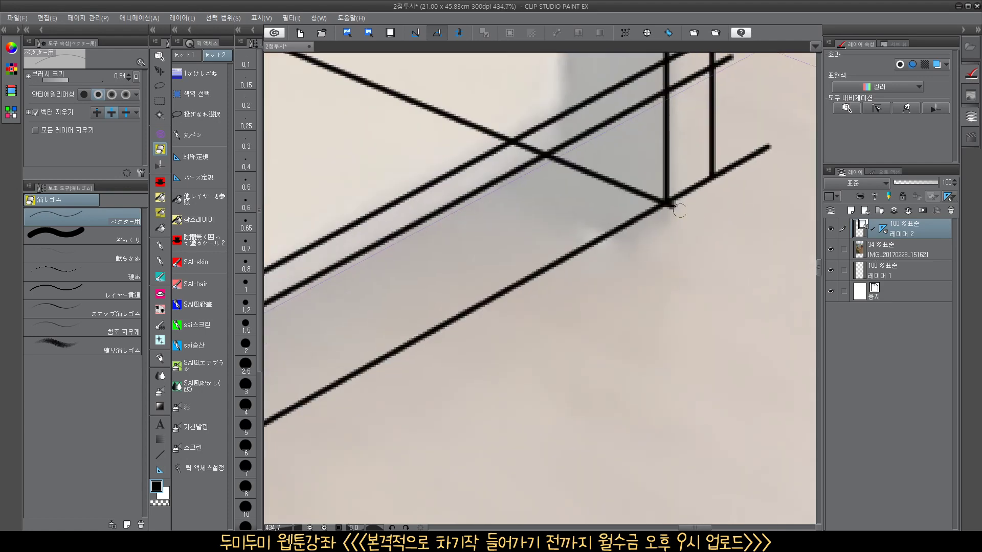
{"action": "left_click_drag", "start_coordinate": [728, 201], "coordinate": [620, 350]}
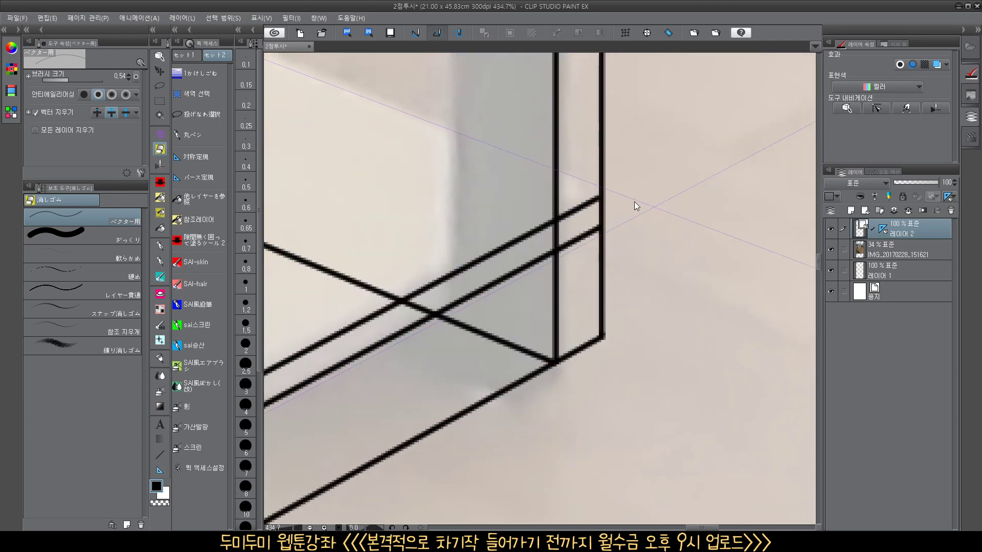
{"action": "scroll", "coordinate": [635, 202], "scroll_direction": "down", "scroll_amount": 5}
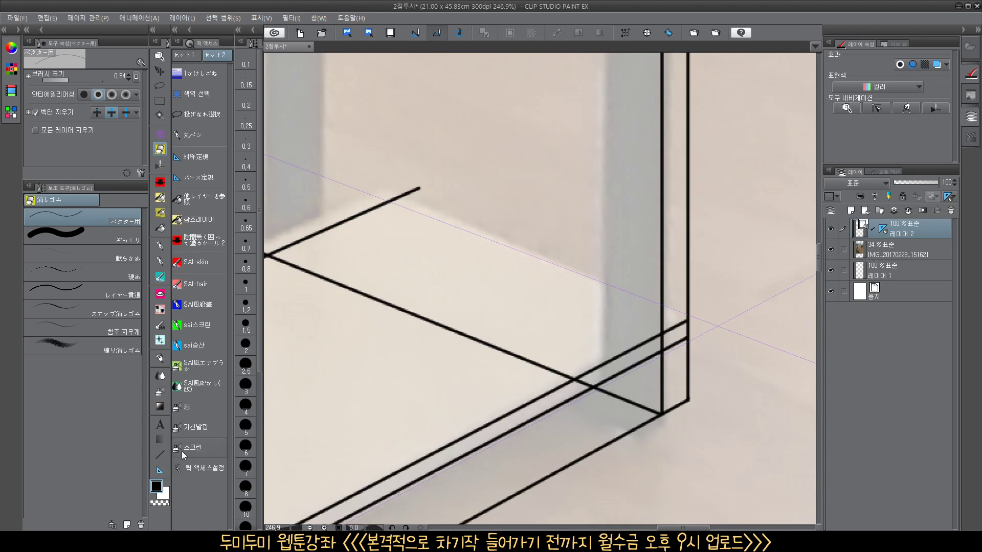
Draw the bottom shelf's far end edge from its rear corner to the far post and trim the rear edge's overshoot
{"action": "key", "text": "u"}
{"action": "mouse_move", "coordinate": [382, 194]}
{"action": "left_mouse_down"}
{"action": "mouse_move", "coordinate": [703, 316]}
{"action": "mouse_move", "coordinate": [368, 198]}
{"action": "left_mouse_up"}
{"action": "key", "text": "ctrl+z"}
{"action": "key", "text": "e"}
{"action": "left_click", "coordinate": [387, 197]}
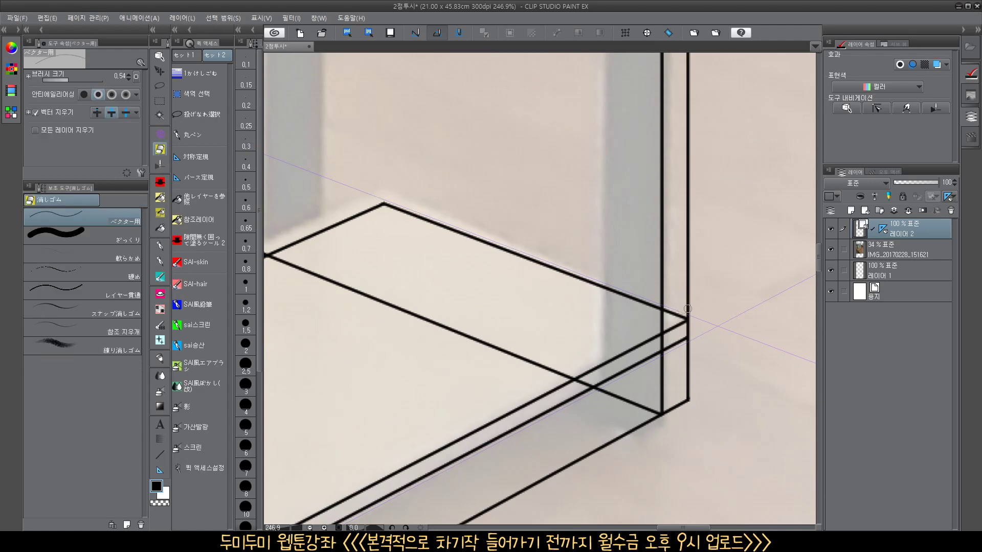
Switch to the straight line tool and undo the shelf's far end edge and the trims around the far front post
{"action": "scroll", "coordinate": [691, 319], "scroll_direction": "down", "scroll_amount": 5}
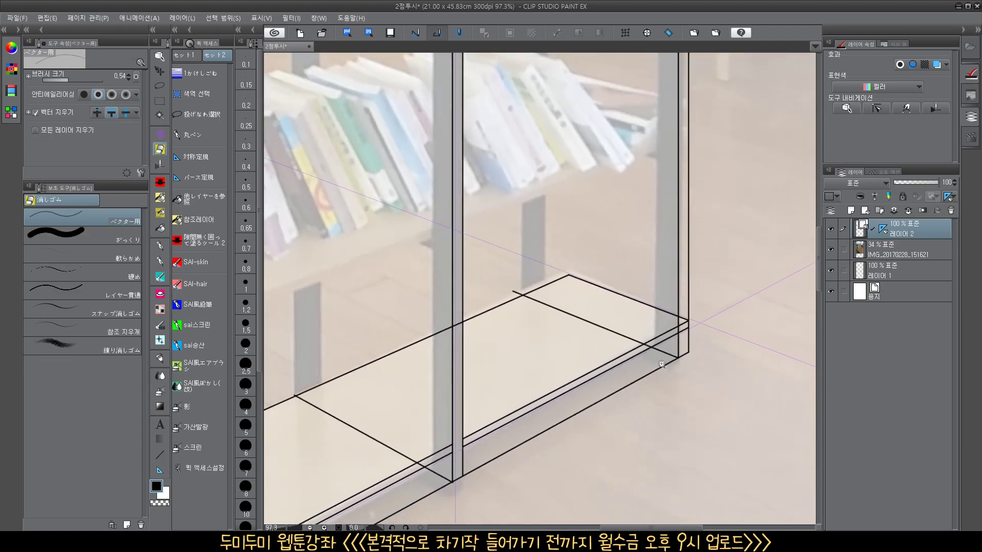
{"action": "scroll", "coordinate": [663, 363], "scroll_direction": "up", "scroll_amount": 4}
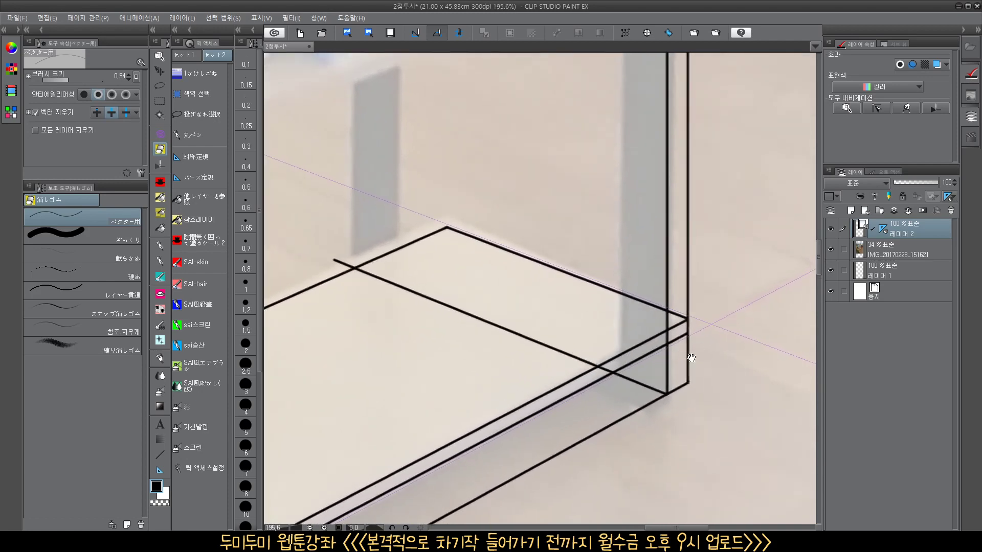
{"action": "left_click_drag", "start_coordinate": [487, 400], "coordinate": [462, 407]}
{"action": "left_click", "coordinate": [160, 454]}
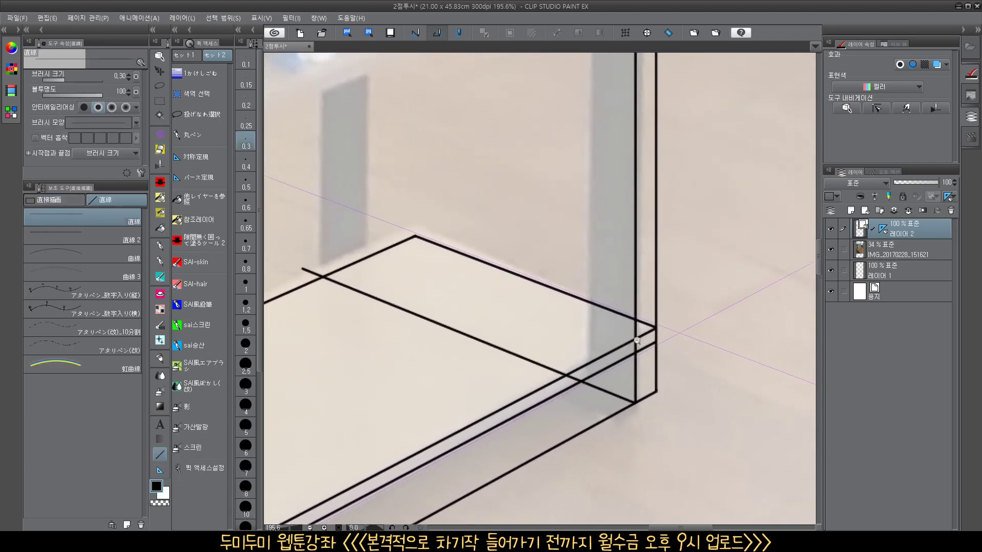
{"action": "scroll", "coordinate": [659, 345], "scroll_direction": "up", "scroll_amount": 2}
{"action": "left_click_drag", "start_coordinate": [648, 346], "coordinate": [708, 325]}
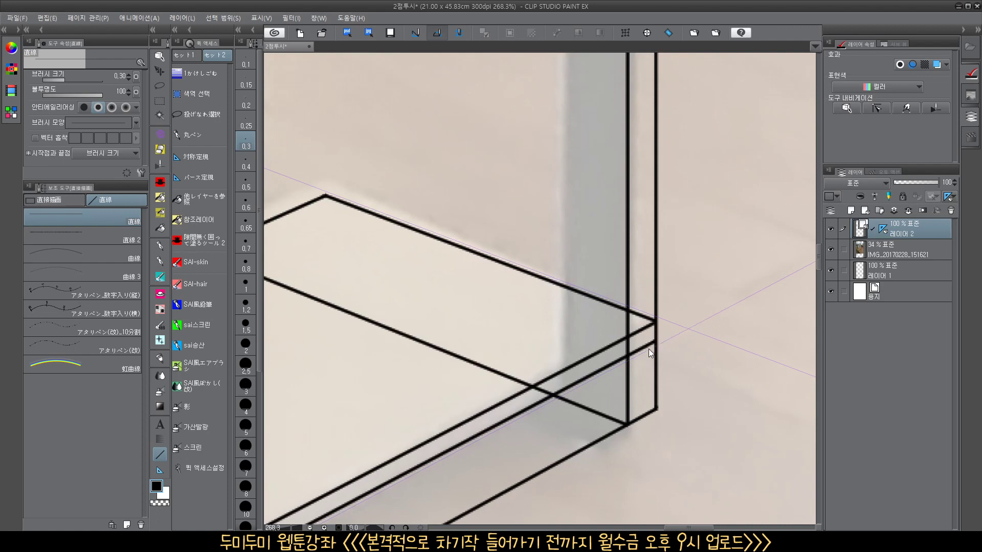
{"action": "key", "text": "ctrl+z"}
{"action": "key", "text": "ctrl+z"}
{"action": "key", "text": "ctrl+z"}
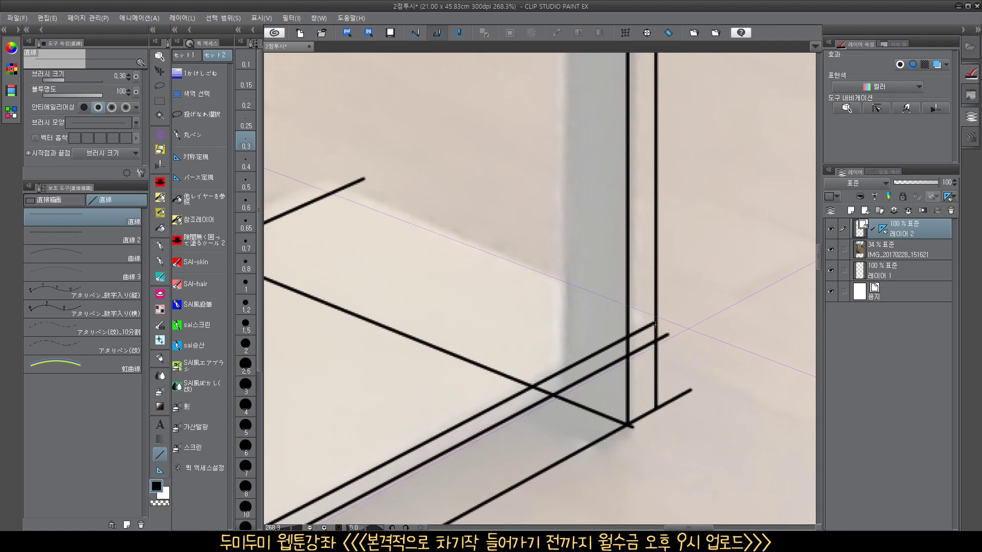
{"action": "scroll", "coordinate": [649, 337], "scroll_direction": "down", "scroll_amount": 8}
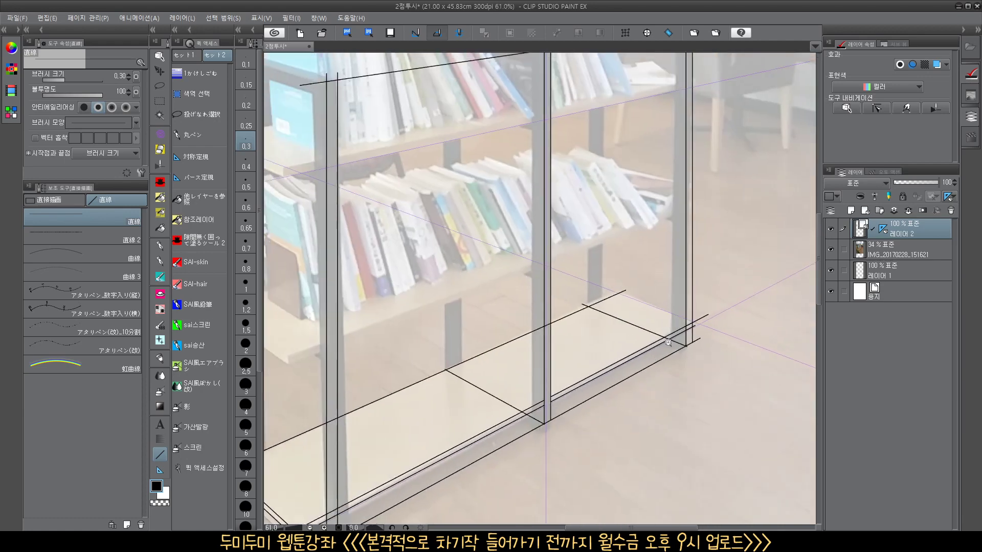
Draw the bottom shelf's far end edge from its rear corner past the far front post, and close the board's thickness with a short vertical
{"action": "scroll", "coordinate": [650, 362], "scroll_direction": "up", "scroll_amount": 6}
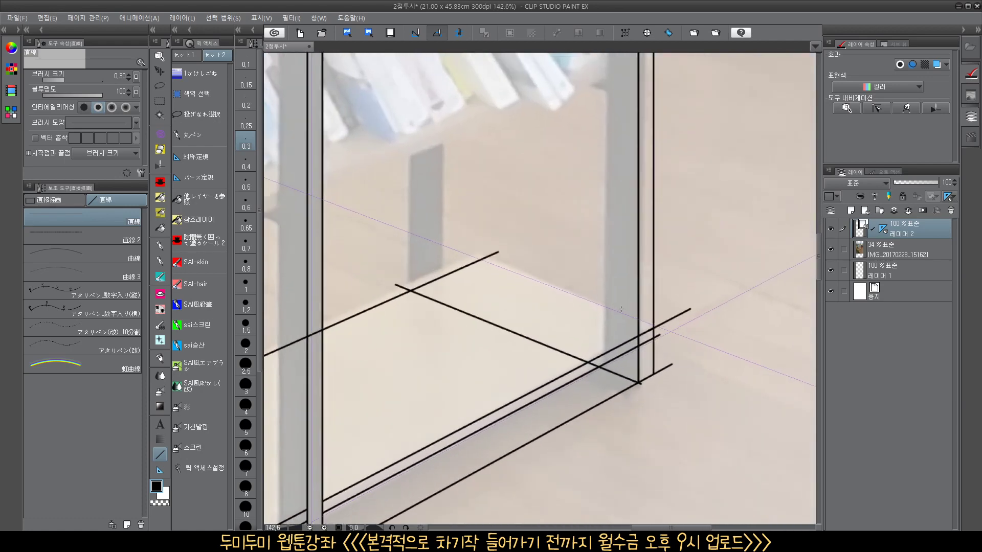
{"action": "left_click_drag", "start_coordinate": [487, 254], "coordinate": [697, 324]}
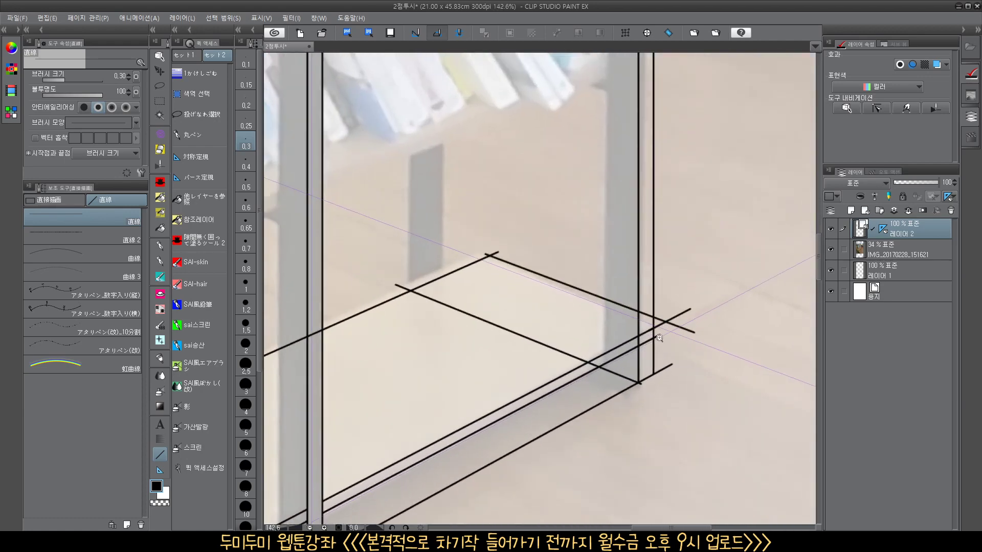
{"action": "scroll", "coordinate": [659, 338], "scroll_direction": "up", "scroll_amount": 6}
{"action": "left_click_drag", "start_coordinate": [710, 254], "coordinate": [711, 357]}
{"action": "mouse_move", "coordinate": [715, 369]}
{"action": "left_mouse_down"}
{"action": "mouse_move", "coordinate": [607, 377]}
{"action": "mouse_move", "coordinate": [577, 390]}
{"action": "left_mouse_up"}
Trim the overshoots at the bottom shelf's far corner and erase the shelf lines running inside the far front post
{"action": "key", "text": "e"}
{"action": "mouse_move", "coordinate": [579, 266]}
{"action": "left_mouse_down"}
{"action": "mouse_move", "coordinate": [589, 279]}
{"action": "mouse_move", "coordinate": [577, 351]}
{"action": "left_mouse_up"}
{"action": "left_click", "coordinate": [499, 261]}
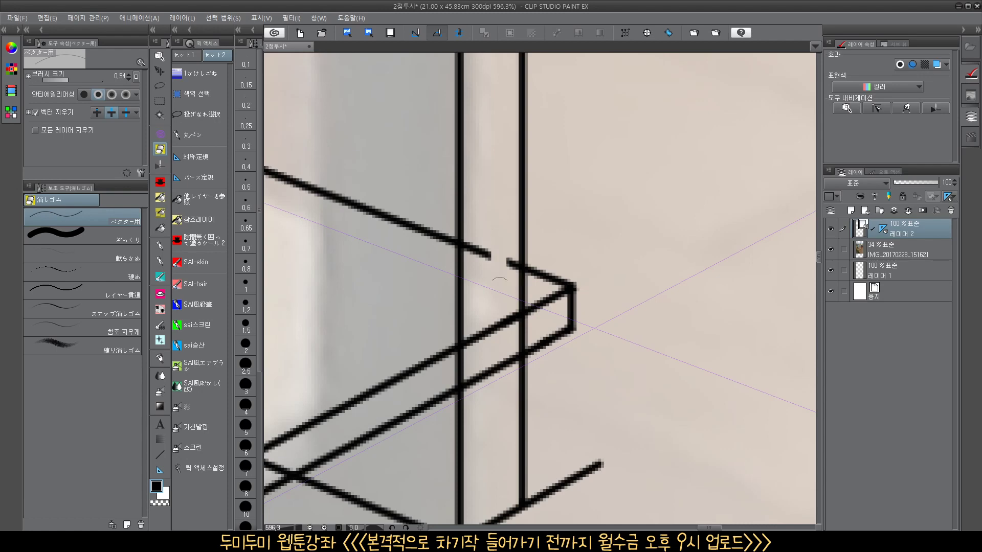
{"action": "left_click_drag", "start_coordinate": [499, 279], "coordinate": [504, 404]}
{"action": "scroll", "coordinate": [604, 369], "scroll_direction": "down", "scroll_amount": 5}
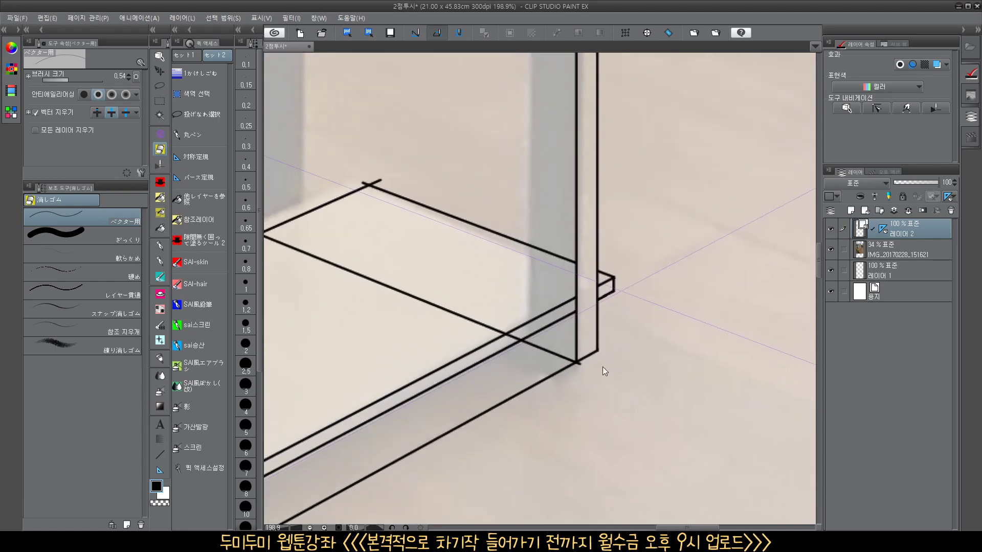
{"action": "scroll", "coordinate": [603, 367], "scroll_direction": "down", "scroll_amount": 5}
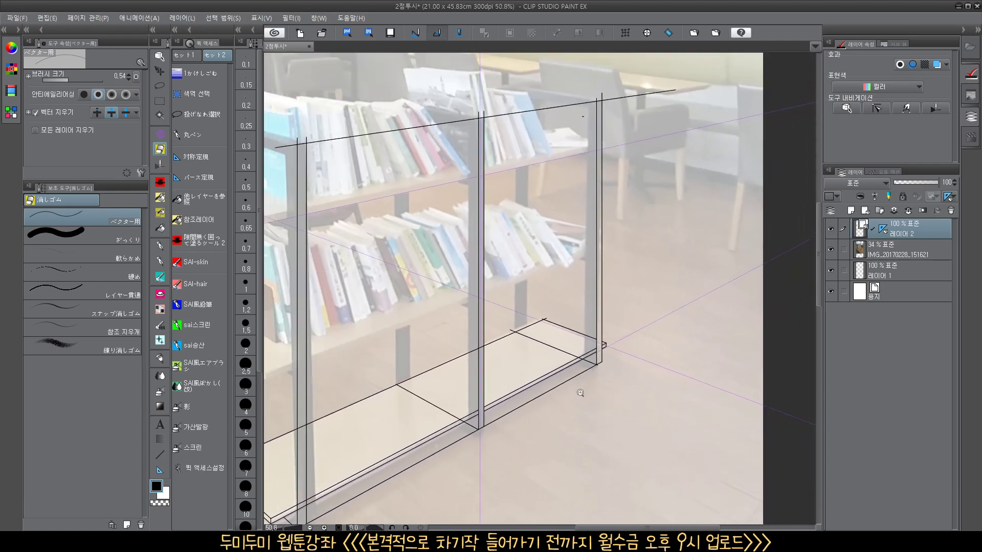
Narrow the far front post by drawing a new inner vertical edge closer to its outer edge and deleting the old one
{"action": "scroll", "coordinate": [580, 393], "scroll_direction": "up", "scroll_amount": 5}
{"action": "mouse_move", "coordinate": [598, 382]}
{"action": "left_mouse_down"}
{"action": "mouse_move", "coordinate": [620, 357]}
{"action": "mouse_move", "coordinate": [620, 379]}
{"action": "mouse_move", "coordinate": [581, 375]}
{"action": "left_mouse_up"}
{"action": "left_click", "coordinate": [160, 454]}
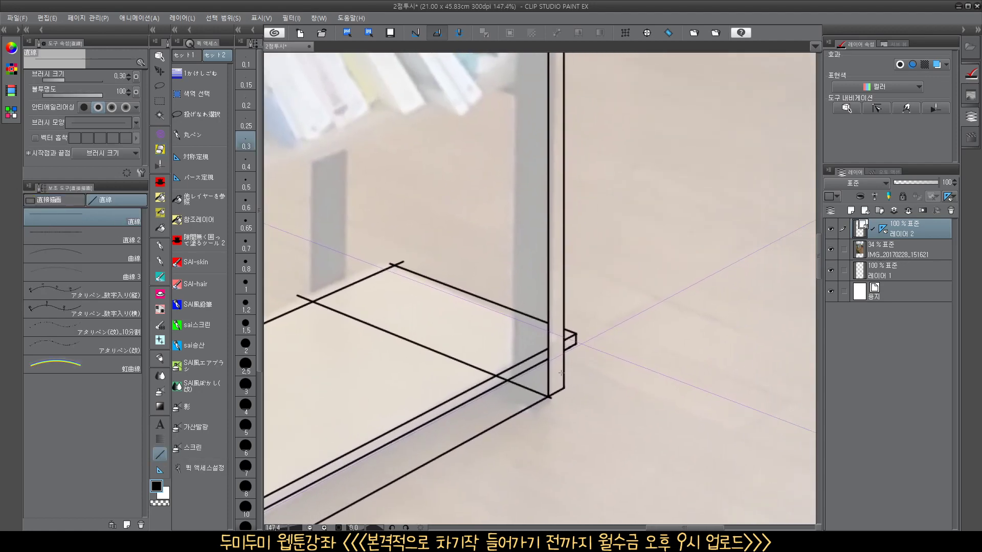
{"action": "left_click_drag", "start_coordinate": [556, 384], "coordinate": [556, 87]}
{"action": "scroll", "coordinate": [557, 127], "scroll_direction": "down", "scroll_amount": 3}
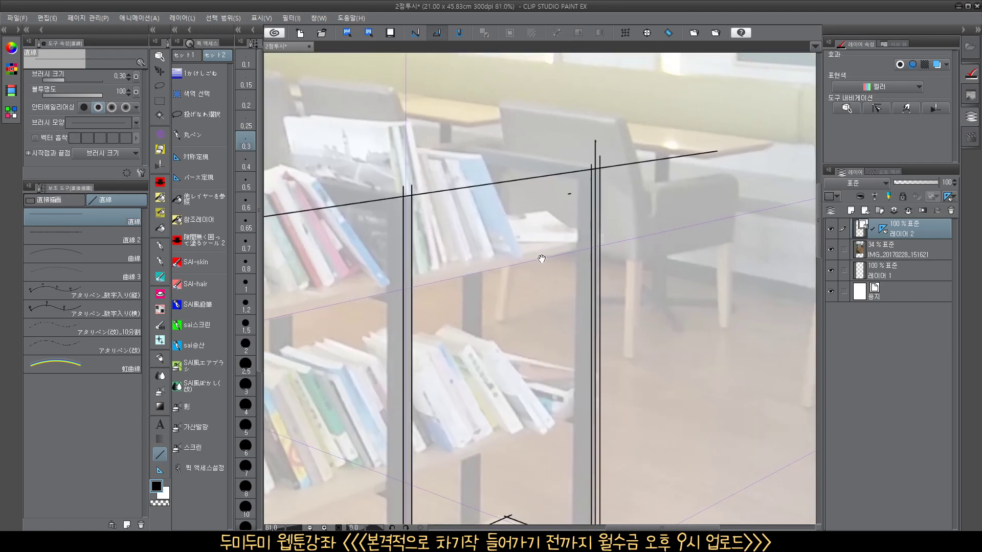
{"action": "left_click", "coordinate": [595, 174], "text": "ctrl"}
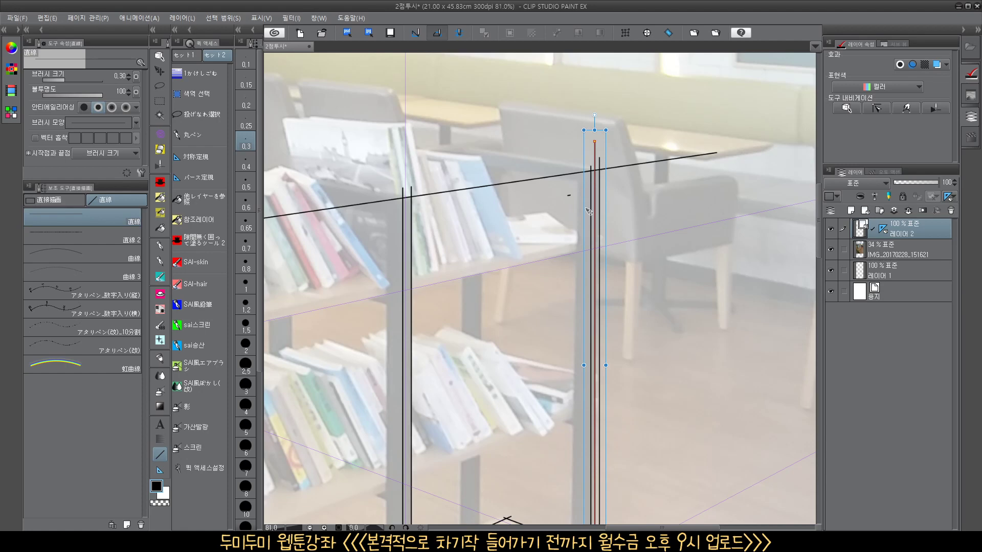
{"action": "left_click_drag", "start_coordinate": [588, 211], "coordinate": [606, 186]}
{"action": "left_click", "coordinate": [603, 190], "text": "ctrl"}
{"action": "key", "text": "Delete"}
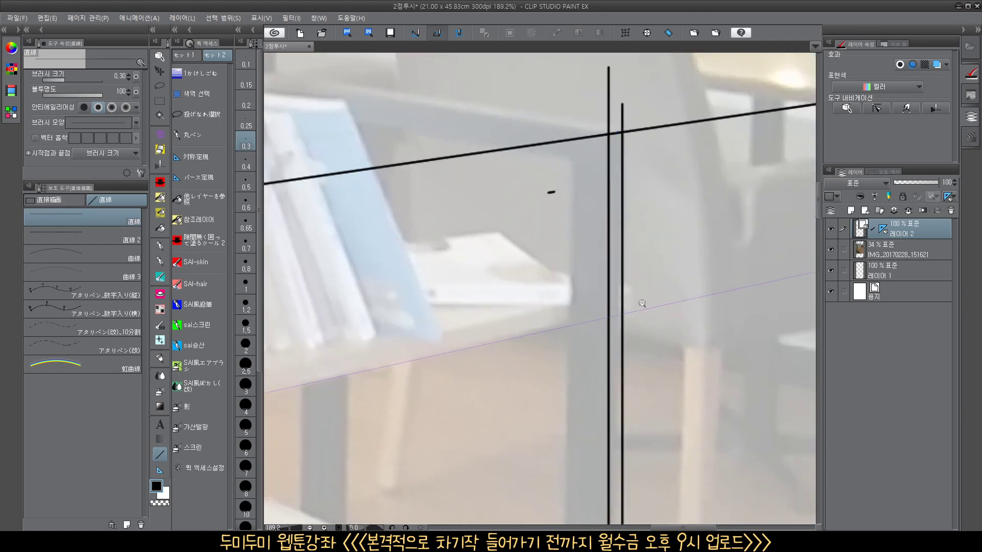
Extend the bottom shelf's two front edge lines and its far end edge to meet the far post's new inner edge
{"action": "left_click_drag", "start_coordinate": [648, 292], "coordinate": [616, 302]}
{"action": "scroll", "coordinate": [641, 430], "scroll_direction": "up", "scroll_amount": 6}
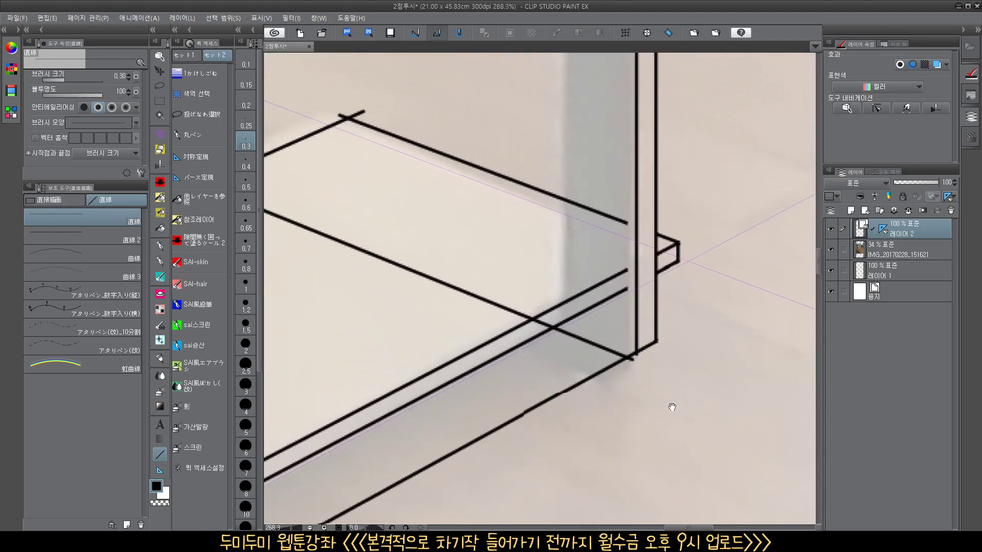
{"action": "left_click_drag", "start_coordinate": [594, 369], "coordinate": [563, 389]}
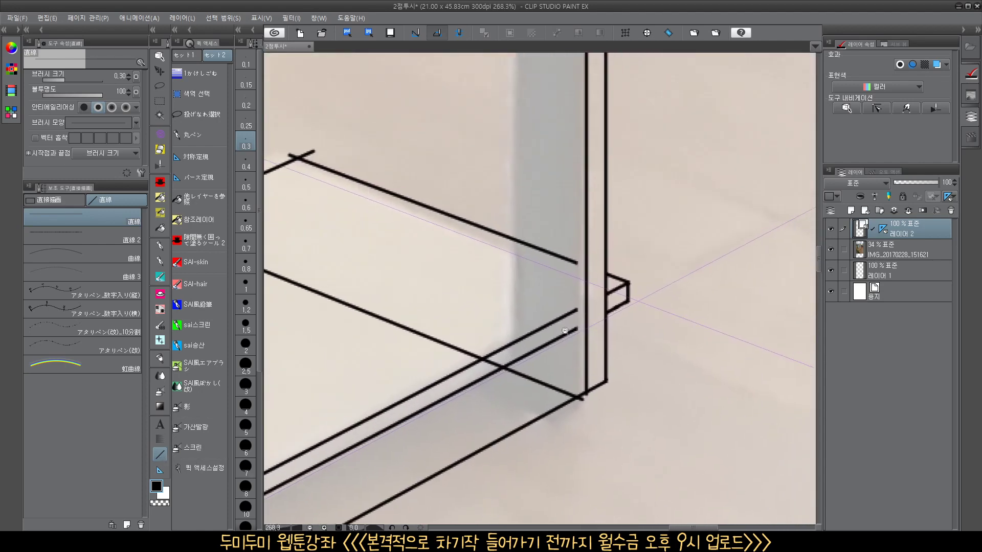
{"action": "scroll", "coordinate": [564, 331], "scroll_direction": "up", "scroll_amount": 3}
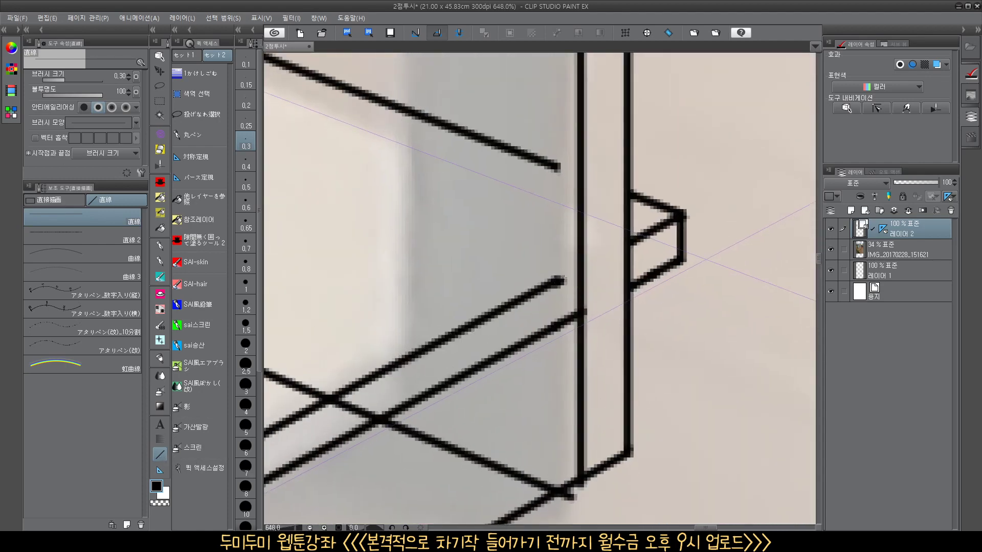
{"action": "left_click_drag", "start_coordinate": [563, 278], "coordinate": [581, 269]}
{"action": "key", "text": "ctrl+z"}
{"action": "key", "text": "ctrl+z"}
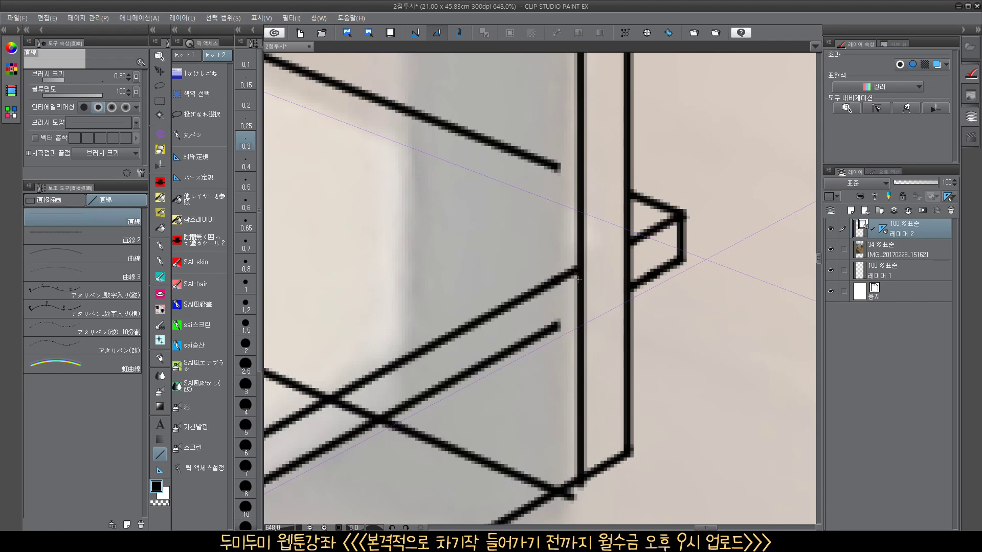
{"action": "left_click_drag", "start_coordinate": [552, 328], "coordinate": [580, 313]}
{"action": "left_click_drag", "start_coordinate": [556, 166], "coordinate": [580, 179]}
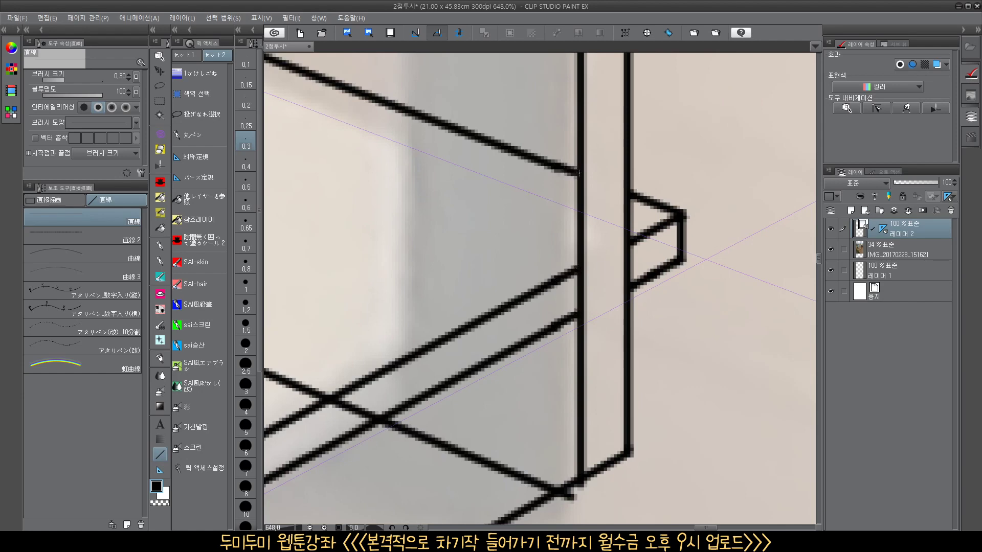
Redraw the receding depth line from the far post's new foot corner and delete the old depth line
{"action": "scroll", "coordinate": [630, 346], "scroll_direction": "down", "scroll_amount": 4}
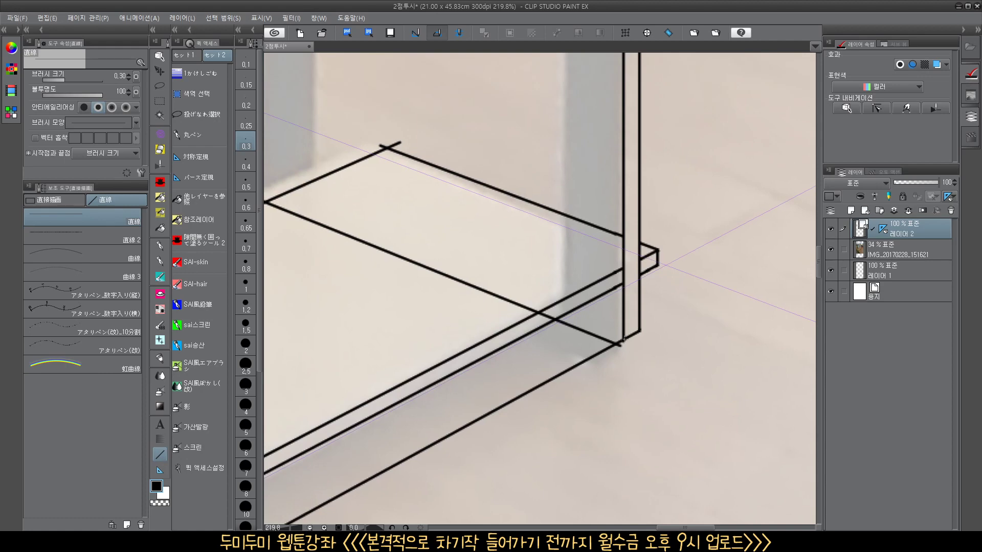
{"action": "left_click_drag", "start_coordinate": [623, 340], "coordinate": [310, 168]}
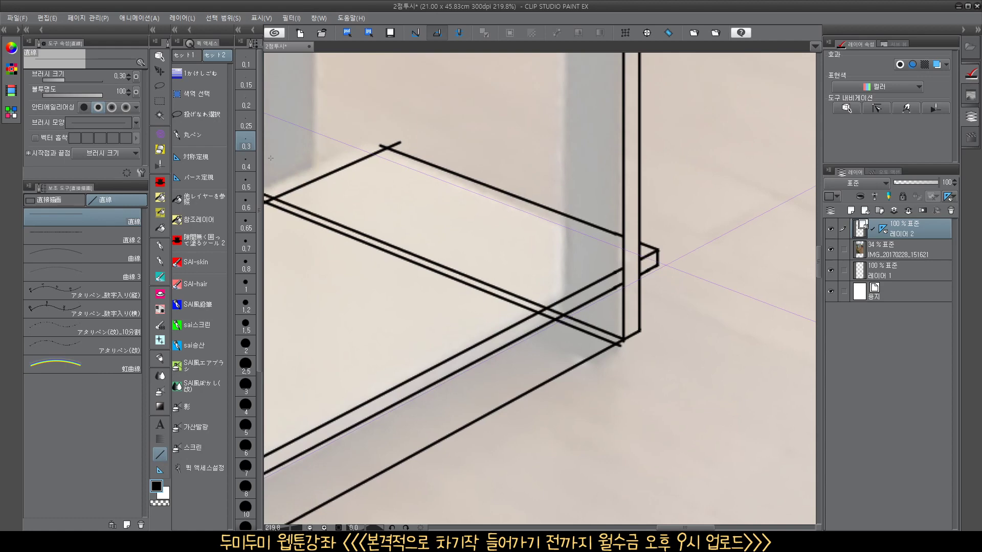
{"action": "left_click_drag", "start_coordinate": [523, 281], "coordinate": [610, 314]}
{"action": "left_click", "coordinate": [679, 367], "text": "ctrl"}
{"action": "key", "text": "Delete"}
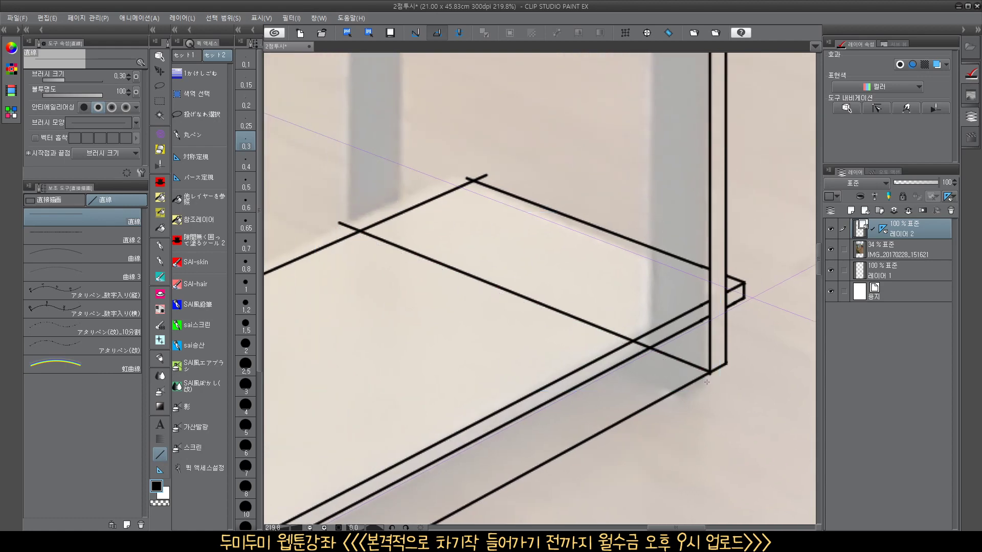
Erase the part of the far post's depth line that crosses the bottom shelf's surface
{"action": "key", "text": "e"}
{"action": "mouse_move", "coordinate": [642, 349]}
{"action": "left_mouse_down"}
{"action": "mouse_move", "coordinate": [648, 341]}
{"action": "mouse_move", "coordinate": [580, 336]}
{"action": "mouse_move", "coordinate": [632, 328]}
{"action": "left_mouse_up"}
{"action": "scroll", "coordinate": [577, 312], "scroll_direction": "down", "scroll_amount": 4}
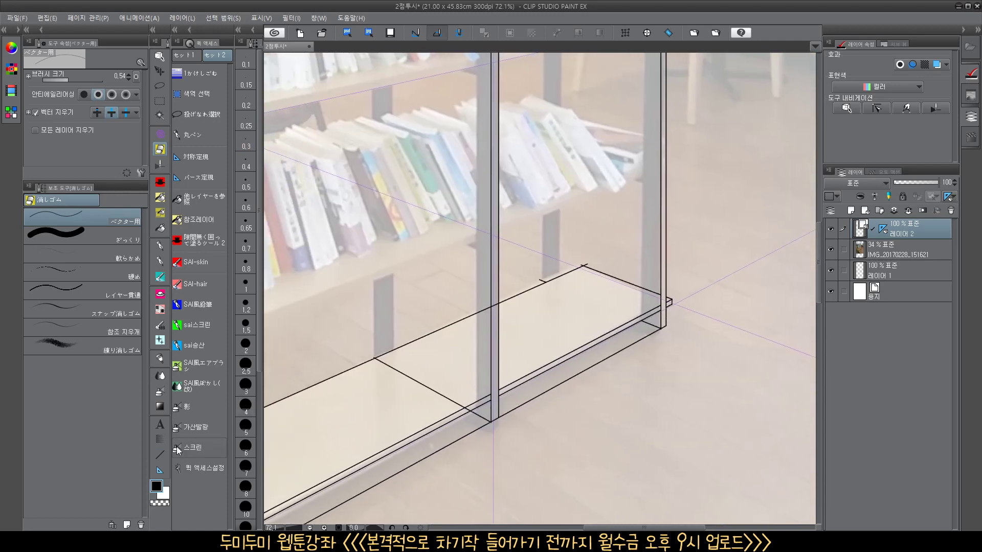
Trim the front posts' vertical lines where they overshoot the bookshelf's top front edge
{"action": "key", "text": "u"}
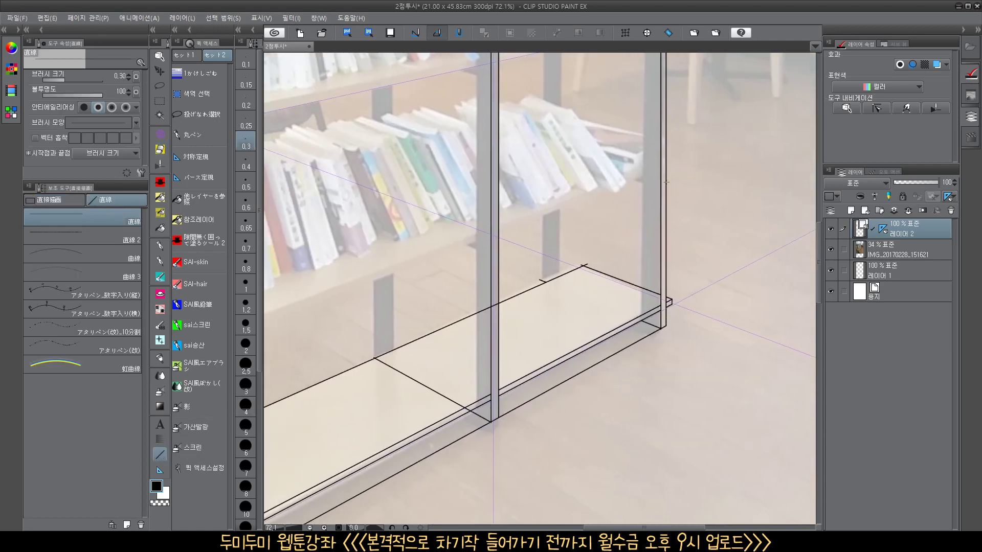
{"action": "left_click_drag", "start_coordinate": [645, 198], "coordinate": [601, 201]}
{"action": "left_click_drag", "start_coordinate": [602, 201], "coordinate": [639, 343]}
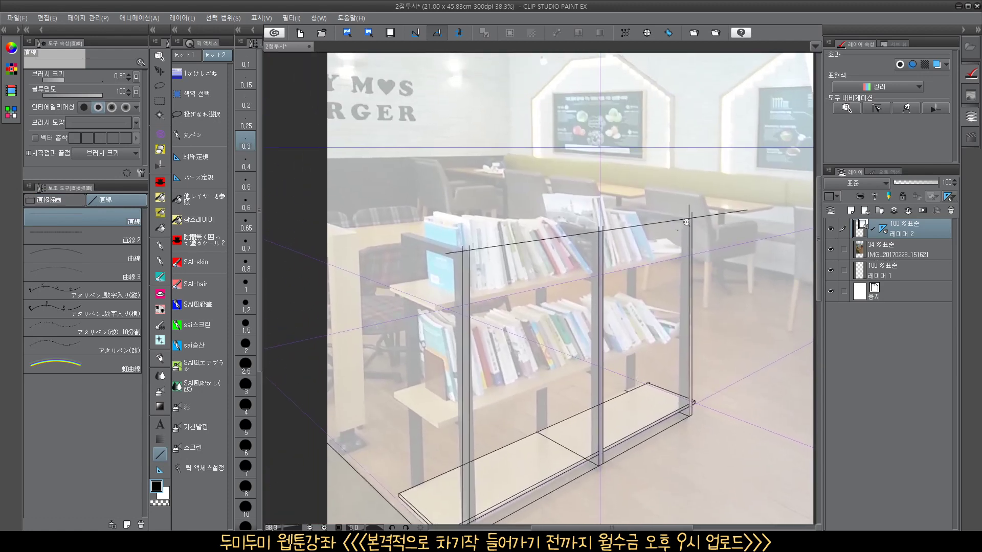
{"action": "mouse_move", "coordinate": [685, 224]}
{"action": "left_mouse_down"}
{"action": "mouse_move", "coordinate": [712, 224]}
{"action": "mouse_move", "coordinate": [670, 319]}
{"action": "left_mouse_up"}
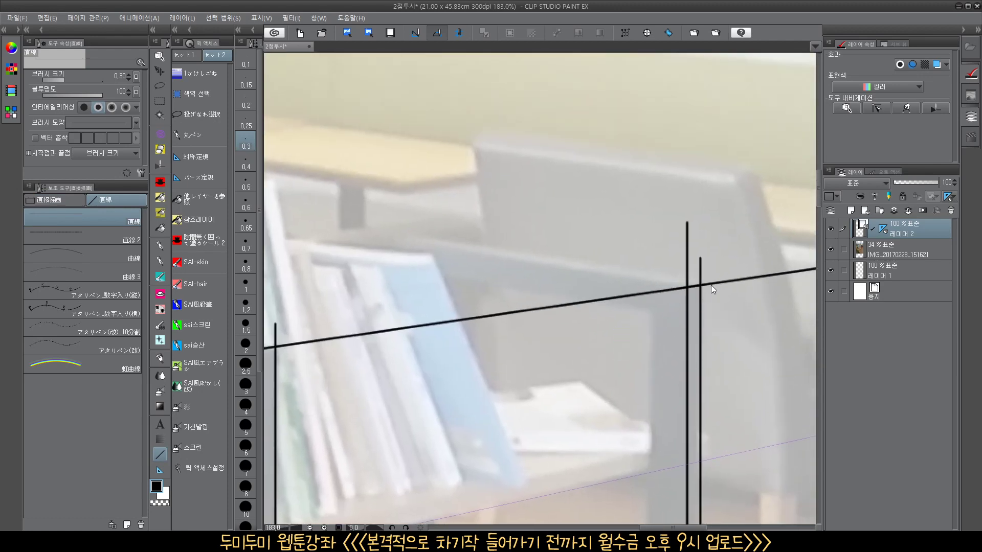
{"action": "key", "text": "e"}
{"action": "left_click_drag", "start_coordinate": [708, 265], "coordinate": [678, 278]}
{"action": "left_click_drag", "start_coordinate": [544, 310], "coordinate": [490, 328]}
{"action": "mouse_move", "coordinate": [490, 327]}
{"action": "left_mouse_down"}
{"action": "mouse_move", "coordinate": [557, 301]}
{"action": "mouse_move", "coordinate": [677, 276]}
{"action": "mouse_move", "coordinate": [567, 289]}
{"action": "left_mouse_up"}
{"action": "key", "text": "ctrl+z"}
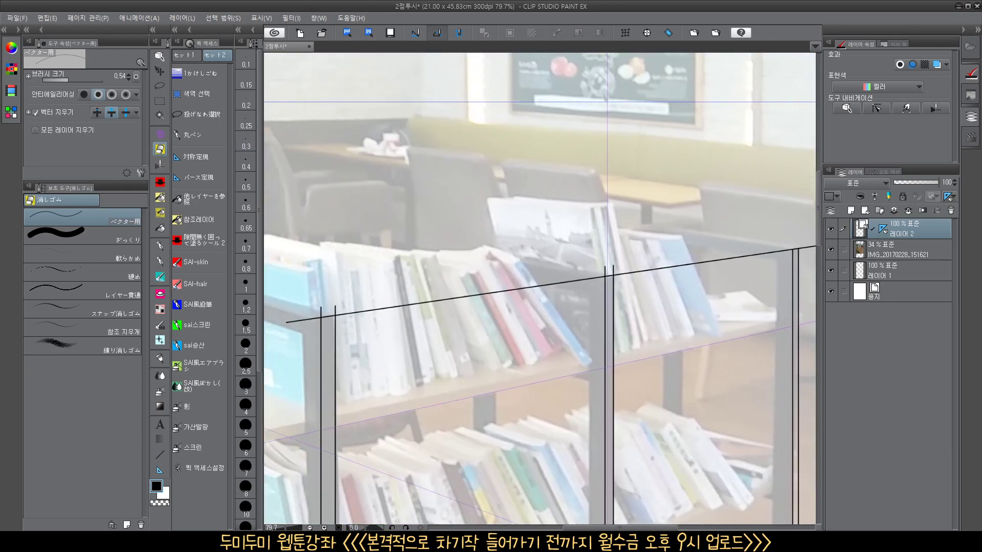
{"action": "left_click_drag", "start_coordinate": [649, 288], "coordinate": [577, 303]}
Draw two receding depth edges from the top corners of the far front post with the straight line tool
{"action": "left_click", "coordinate": [161, 455]}
{"action": "scroll", "coordinate": [631, 304], "scroll_direction": "up", "scroll_amount": 4}
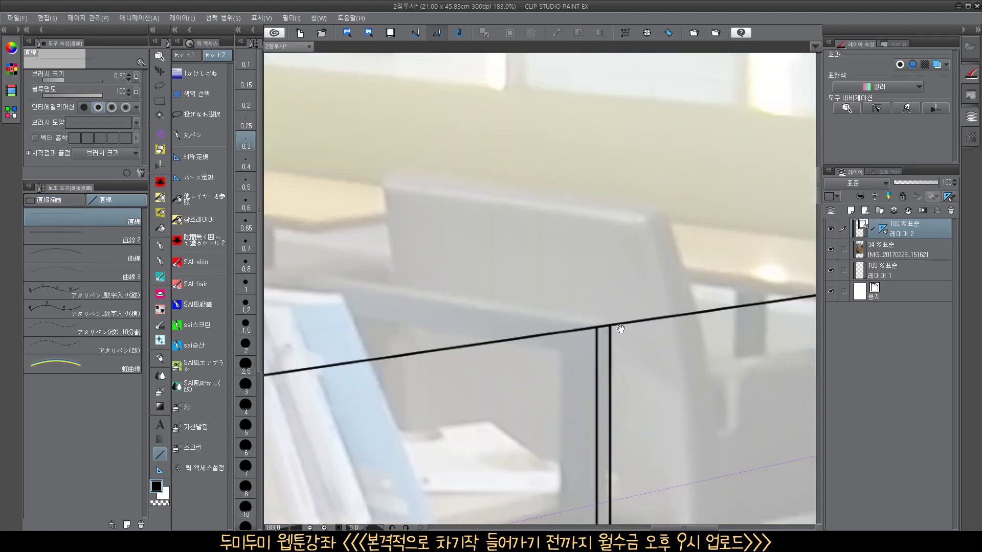
{"action": "mouse_move", "coordinate": [620, 329]}
{"action": "left_mouse_down"}
{"action": "mouse_move", "coordinate": [703, 329]}
{"action": "mouse_move", "coordinate": [476, 293]}
{"action": "left_mouse_up"}
{"action": "key", "text": "ctrl+z"}
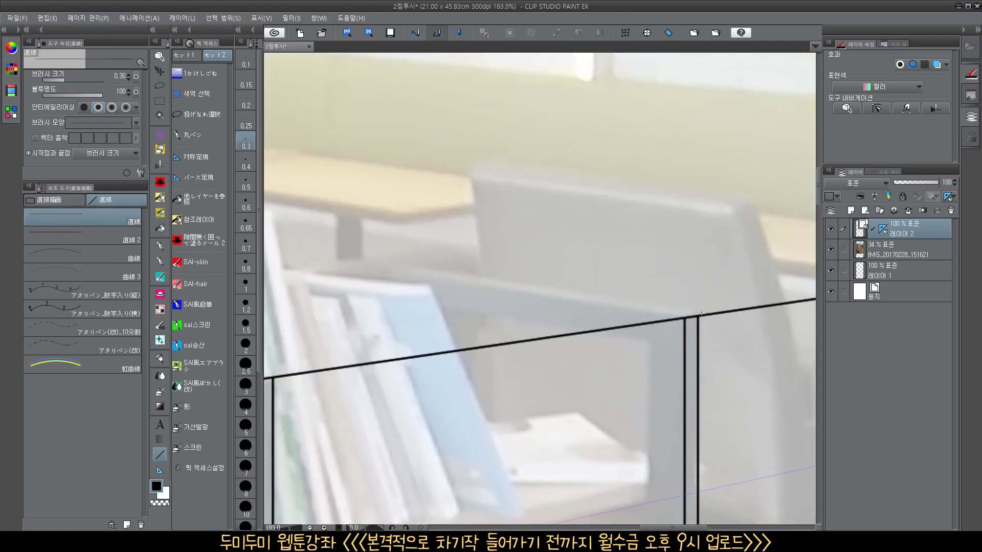
{"action": "left_click_drag", "start_coordinate": [699, 316], "coordinate": [269, 268]}
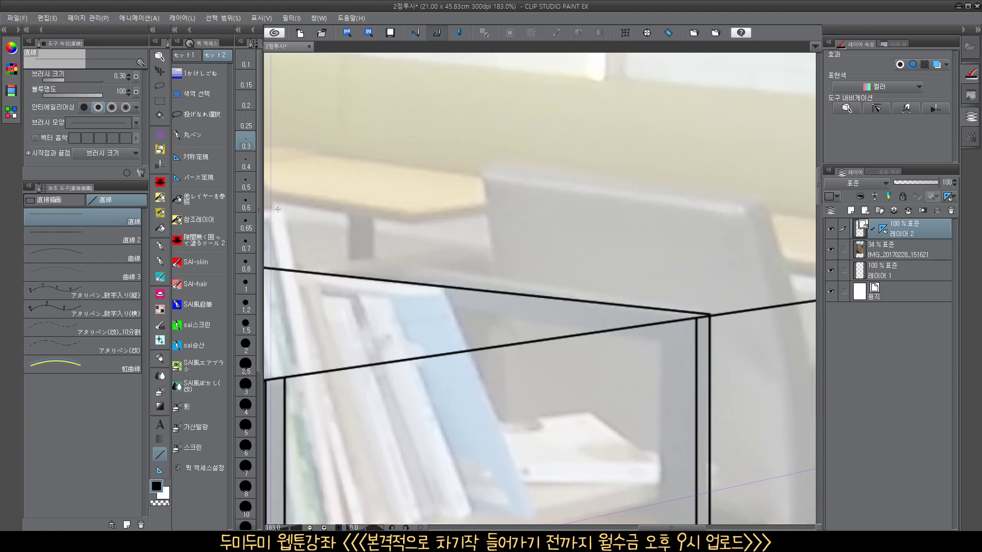
{"action": "left_click_drag", "start_coordinate": [696, 319], "coordinate": [374, 281]}
{"action": "key", "text": "ctrl+z"}
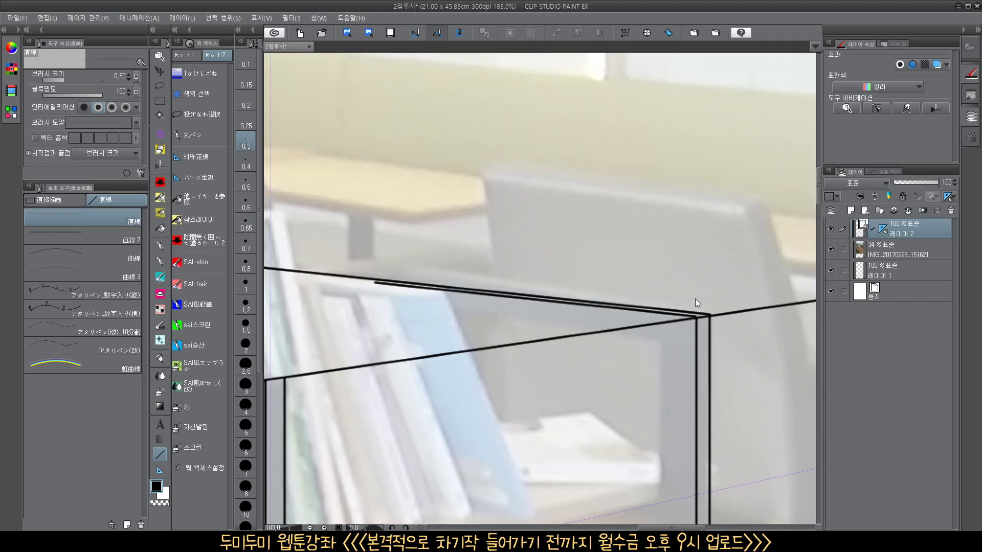
{"action": "key", "text": "ctrl+z"}
{"action": "left_click_drag", "start_coordinate": [693, 316], "coordinate": [272, 272]}
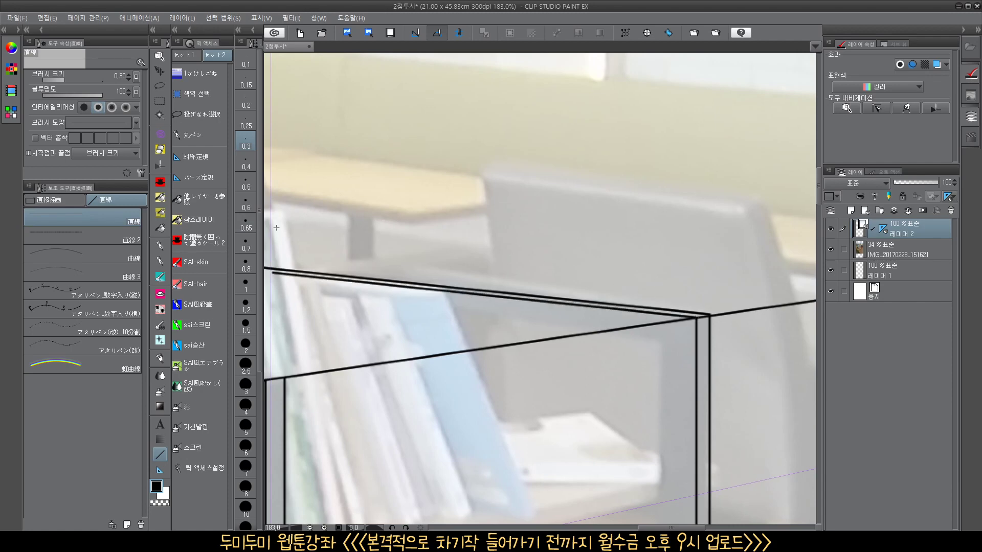
Draw two receding depth edges from the top corners of the middle front post
{"action": "left_click_drag", "start_coordinate": [699, 254], "coordinate": [578, 337]}
{"action": "scroll", "coordinate": [578, 337], "scroll_direction": "up", "scroll_amount": 3}
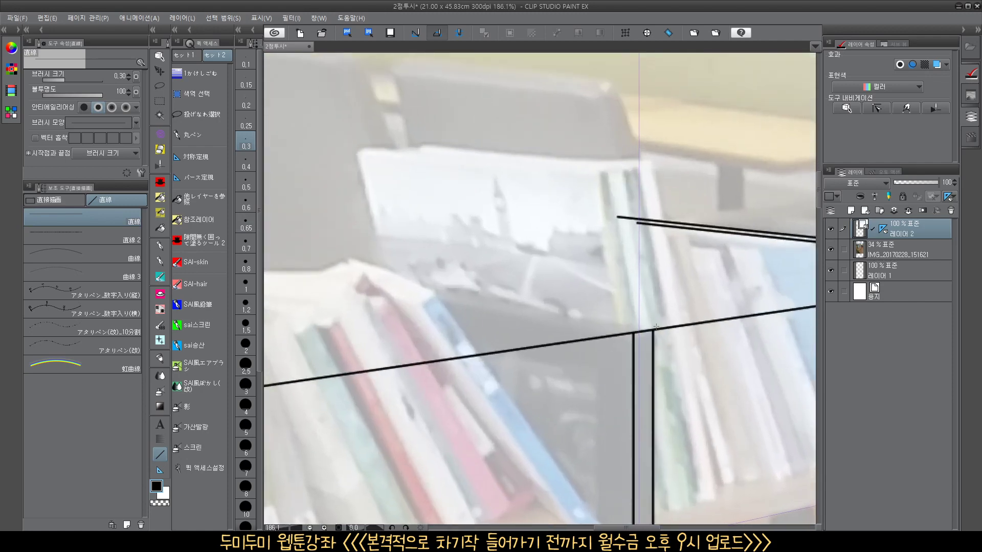
{"action": "mouse_move", "coordinate": [653, 329]}
{"action": "left_mouse_down"}
{"action": "mouse_move", "coordinate": [526, 309]}
{"action": "mouse_move", "coordinate": [367, 214]}
{"action": "left_mouse_up"}
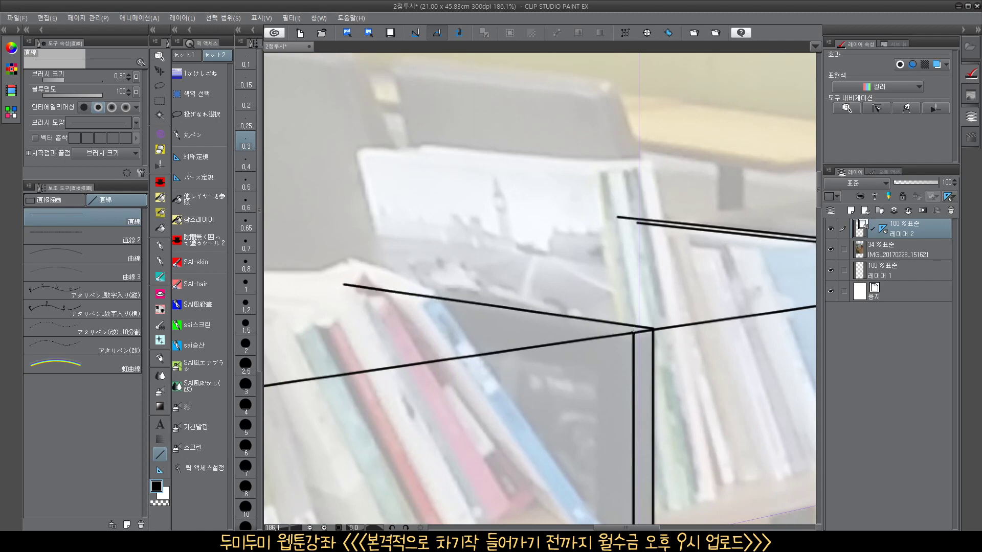
{"action": "left_click_drag", "start_coordinate": [633, 331], "coordinate": [360, 292]}
Draw two receding depth edges from the top corners of the near front post along the frame's end bar
{"action": "left_click_drag", "start_coordinate": [432, 288], "coordinate": [287, 361]}
{"action": "left_click_drag", "start_coordinate": [287, 360], "coordinate": [652, 345]}
{"action": "scroll", "coordinate": [585, 353], "scroll_direction": "up", "scroll_amount": 3}
{"action": "mouse_move", "coordinate": [579, 322]}
{"action": "left_mouse_down"}
{"action": "mouse_move", "coordinate": [313, 208]}
{"action": "mouse_move", "coordinate": [262, 220]}
{"action": "mouse_move", "coordinate": [275, 233]}
{"action": "left_mouse_up"}
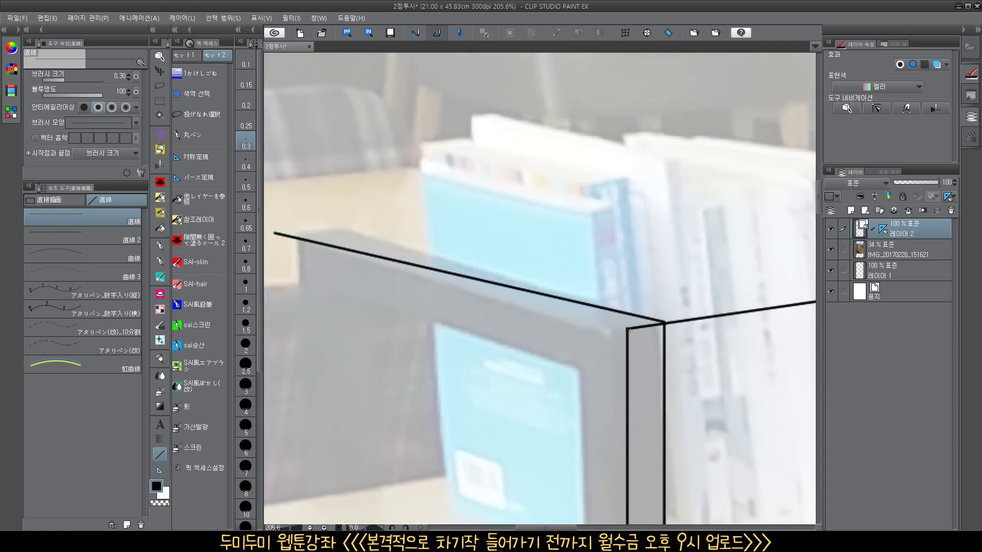
{"action": "left_click_drag", "start_coordinate": [625, 328], "coordinate": [270, 244]}
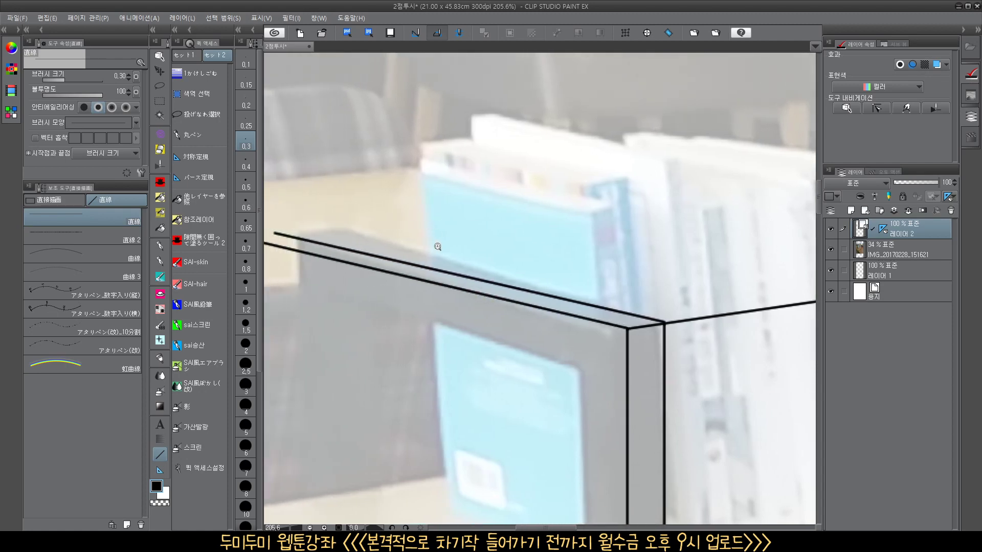
Draw the bookshelf's rear top edge across the back ends of the posts' depth edges, replacing a first attempt
{"action": "scroll", "coordinate": [437, 247], "scroll_direction": "down", "scroll_amount": 5}
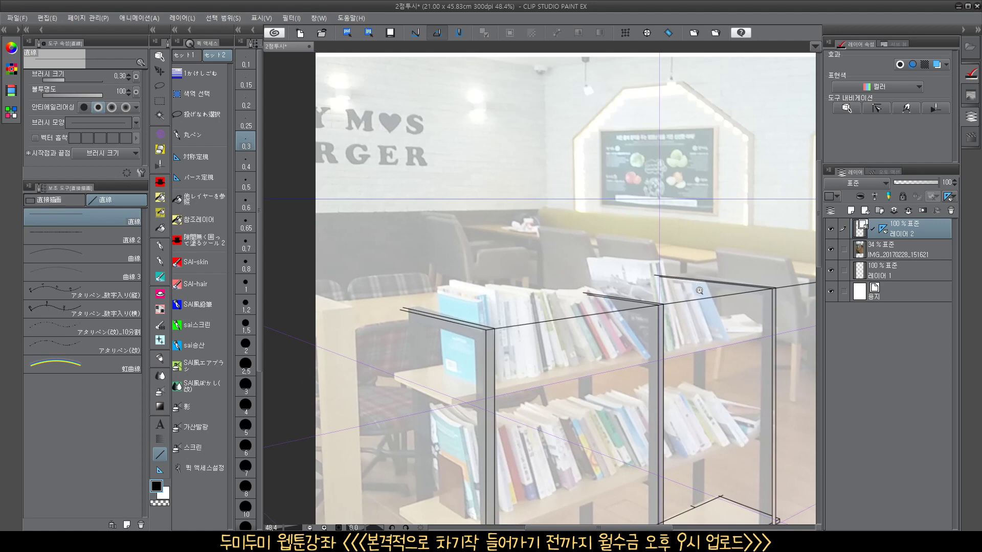
{"action": "mouse_move", "coordinate": [678, 301]}
{"action": "left_mouse_down"}
{"action": "mouse_move", "coordinate": [709, 281]}
{"action": "mouse_move", "coordinate": [547, 302]}
{"action": "mouse_move", "coordinate": [390, 356]}
{"action": "left_mouse_up"}
{"action": "scroll", "coordinate": [400, 341], "scroll_direction": "up", "scroll_amount": 1}
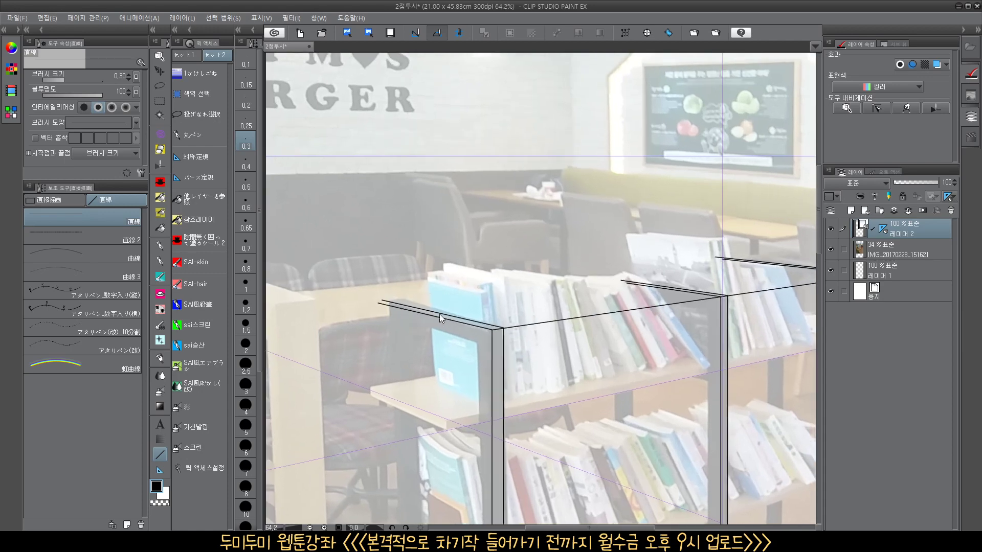
{"action": "left_click_drag", "start_coordinate": [506, 322], "coordinate": [464, 336]}
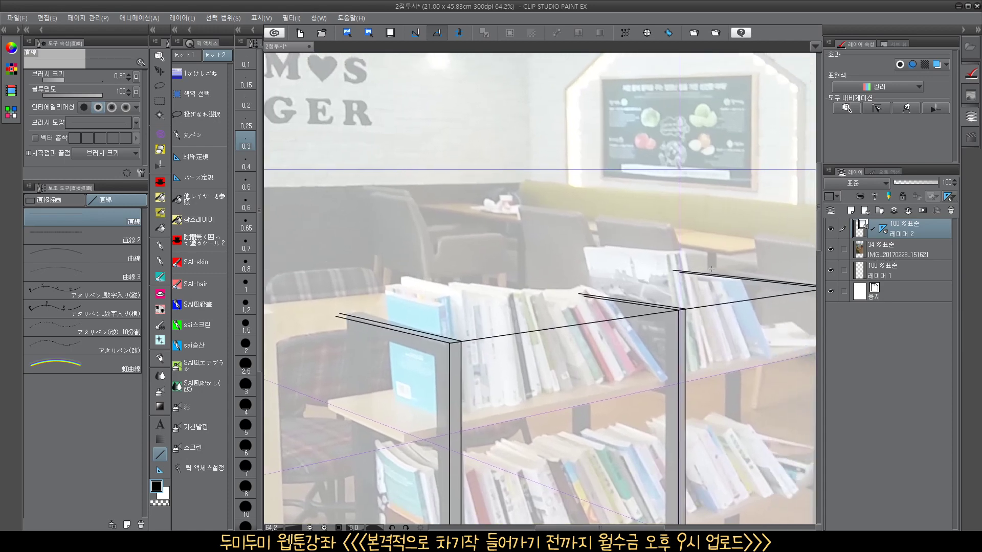
{"action": "left_click_drag", "start_coordinate": [712, 269], "coordinate": [480, 302]}
{"action": "key", "text": "ctrl+z"}
{"action": "mouse_move", "coordinate": [715, 272]}
{"action": "left_mouse_down"}
{"action": "mouse_move", "coordinate": [380, 351]}
{"action": "mouse_move", "coordinate": [726, 287]}
{"action": "mouse_move", "coordinate": [414, 347]}
{"action": "mouse_move", "coordinate": [330, 378]}
{"action": "mouse_move", "coordinate": [377, 353]}
{"action": "left_mouse_up"}
{"action": "left_click_drag", "start_coordinate": [367, 317], "coordinate": [512, 211]}
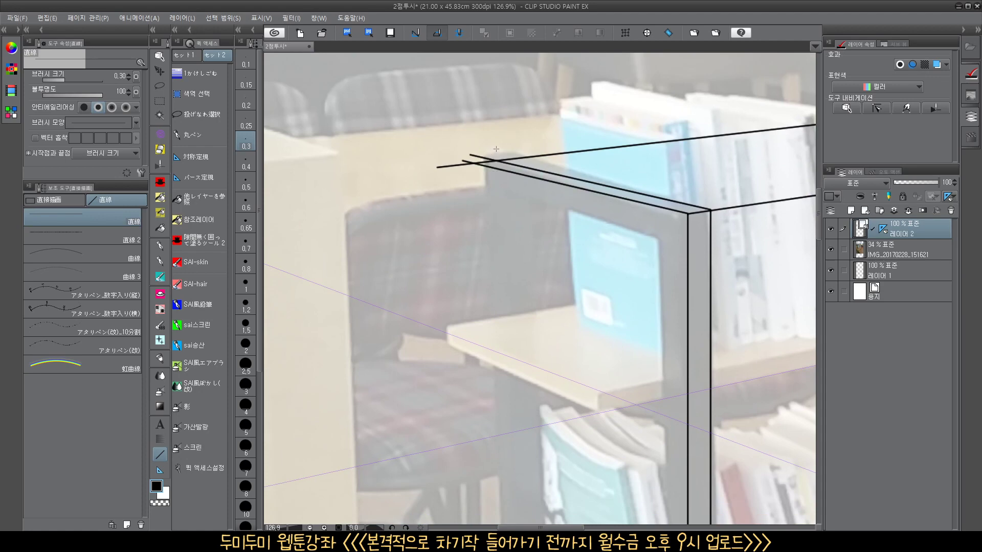
{"action": "left_click_drag", "start_coordinate": [496, 149], "coordinate": [496, 507]}
{"action": "scroll", "coordinate": [496, 506], "scroll_direction": "down", "scroll_amount": 5}
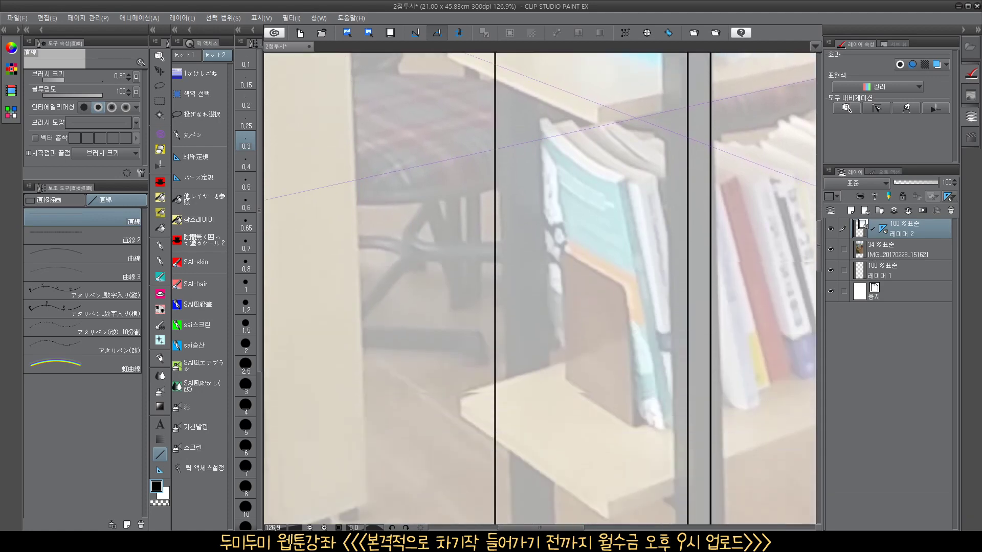
{"action": "scroll", "coordinate": [529, 508], "scroll_direction": "down", "scroll_amount": 6}
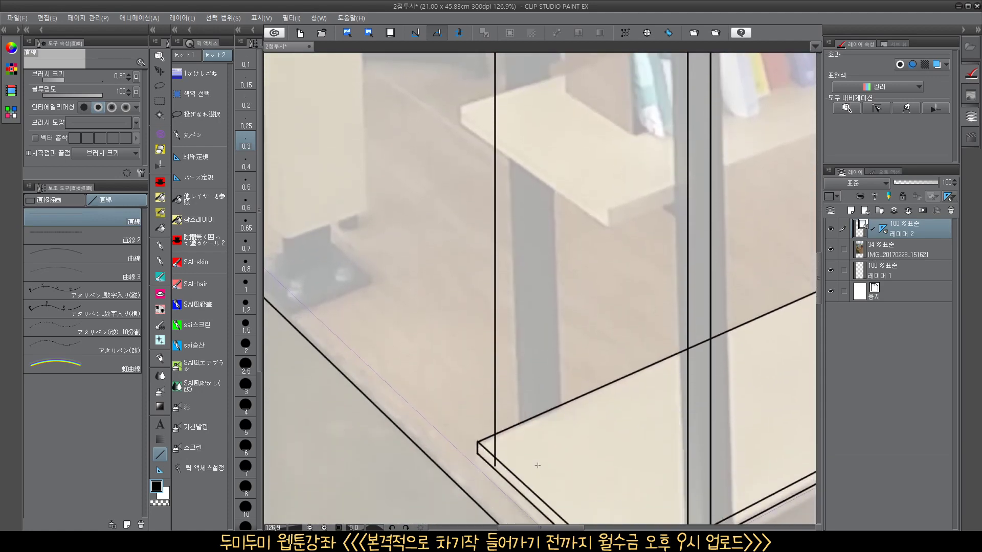
{"action": "mouse_move", "coordinate": [586, 408]}
{"action": "left_mouse_down"}
{"action": "mouse_move", "coordinate": [545, 448]}
{"action": "mouse_move", "coordinate": [522, 141]}
{"action": "left_mouse_up"}
{"action": "key", "text": "ctrl+z"}
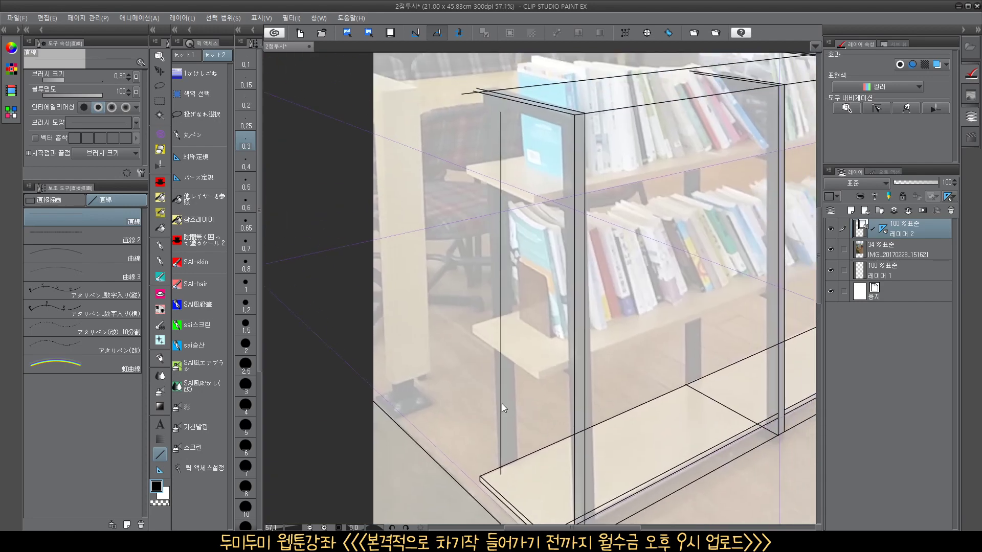
{"action": "key", "text": "ctrl+z"}
{"action": "left_click_drag", "start_coordinate": [499, 475], "coordinate": [539, 64]}
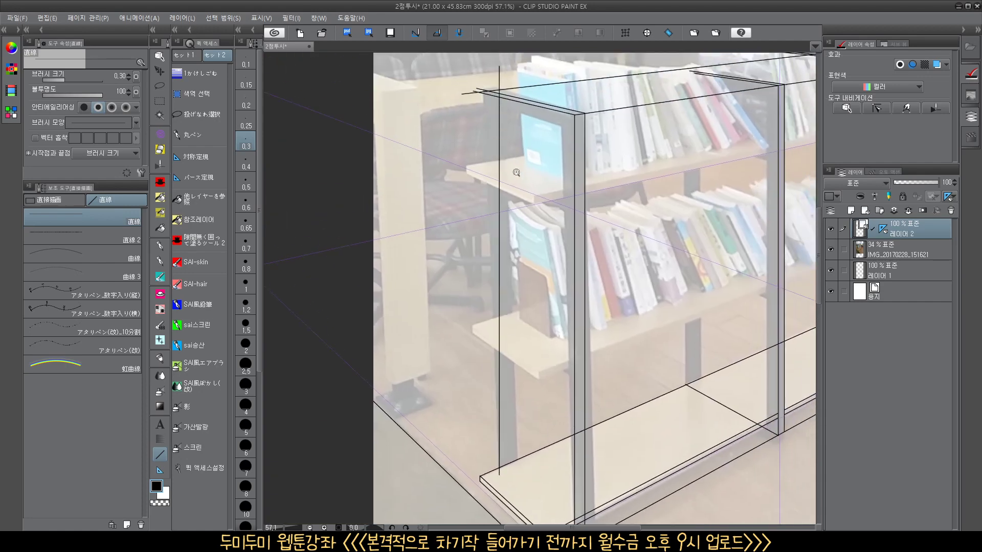
{"action": "left_click_drag", "start_coordinate": [514, 200], "coordinate": [488, 220]}
{"action": "left_click_drag", "start_coordinate": [509, 259], "coordinate": [469, 365]}
{"action": "key", "text": "ctrl+z"}
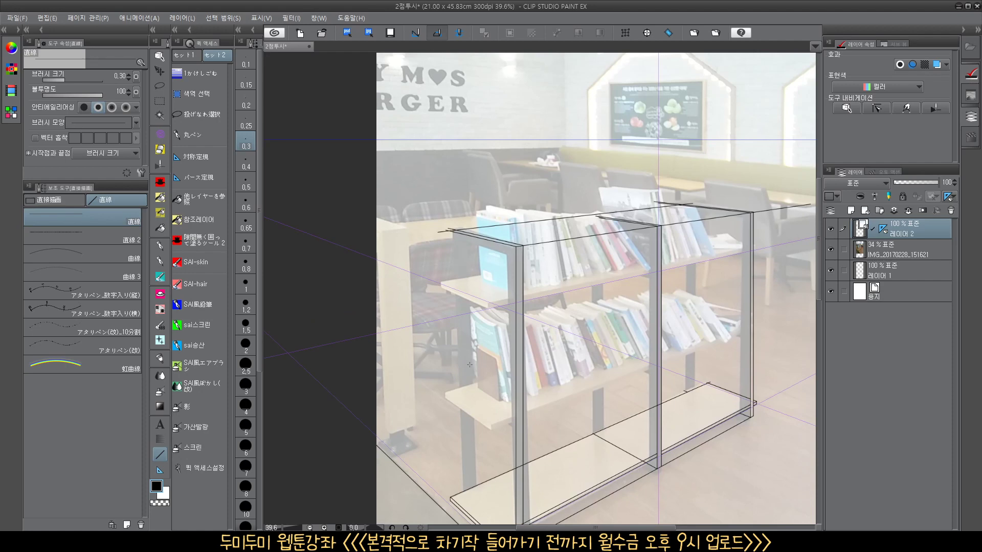
Try drawing the near frame's rear vertical edge from its rear top corner down to the bottom shelf
{"action": "left_click", "coordinate": [629, 259], "text": "ctrl"}
{"action": "left_click_drag", "start_coordinate": [448, 323], "coordinate": [516, 253]}
{"action": "left_click", "coordinate": [464, 184], "text": "ctrl"}
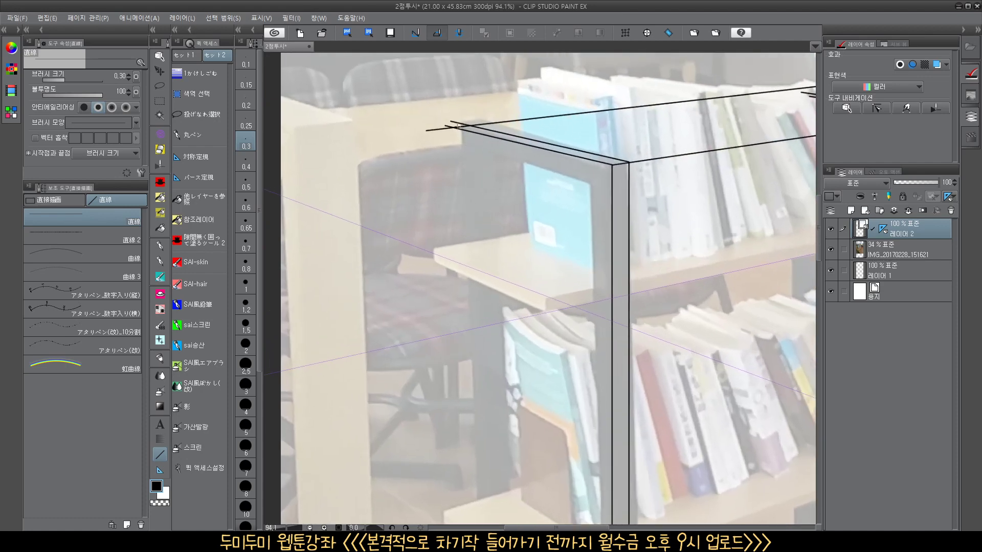
{"action": "left_click_drag", "start_coordinate": [455, 124], "coordinate": [452, 486]}
{"action": "scroll", "coordinate": [452, 486], "scroll_direction": "down", "scroll_amount": 5}
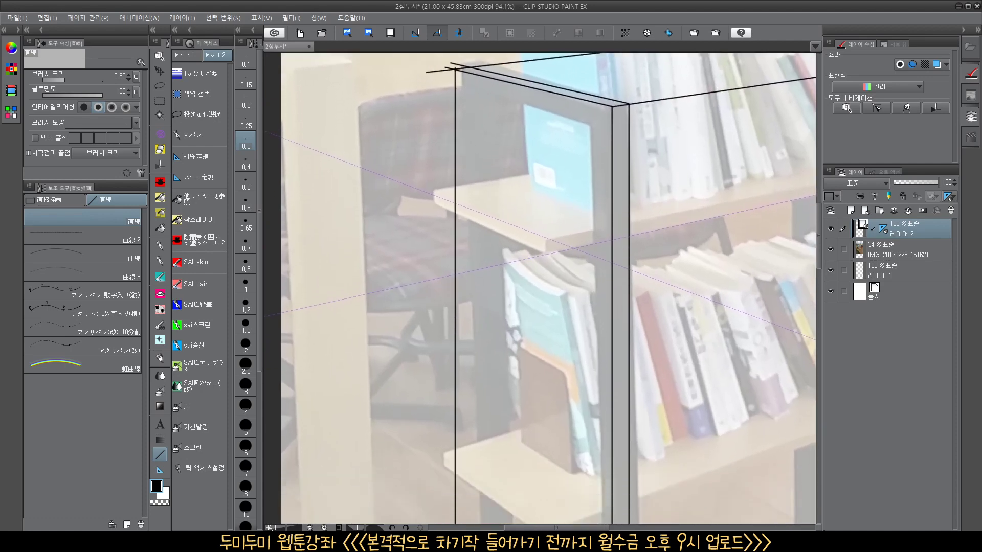
{"action": "scroll", "coordinate": [470, 523], "scroll_direction": "down", "scroll_amount": 3}
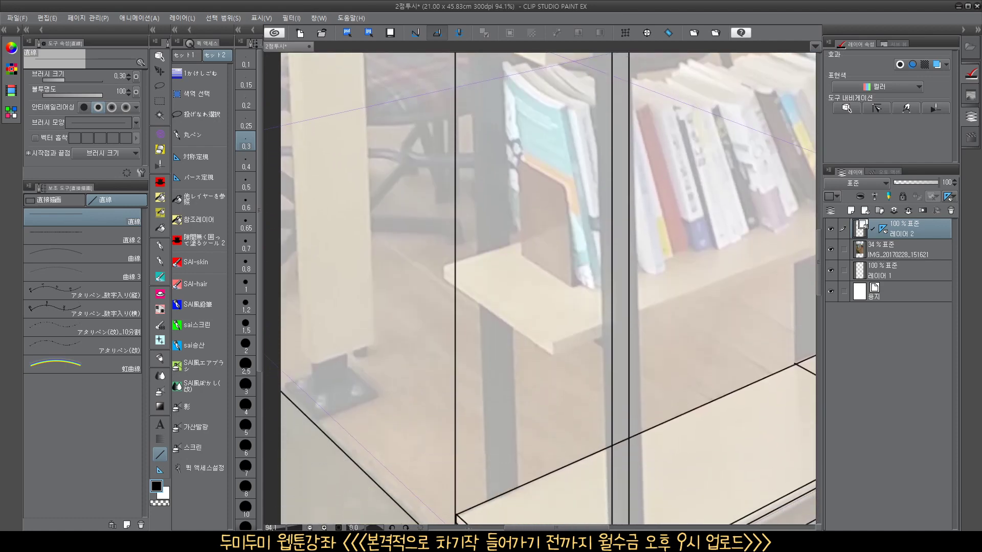
{"action": "scroll", "coordinate": [567, 435], "scroll_direction": "down", "scroll_amount": 4}
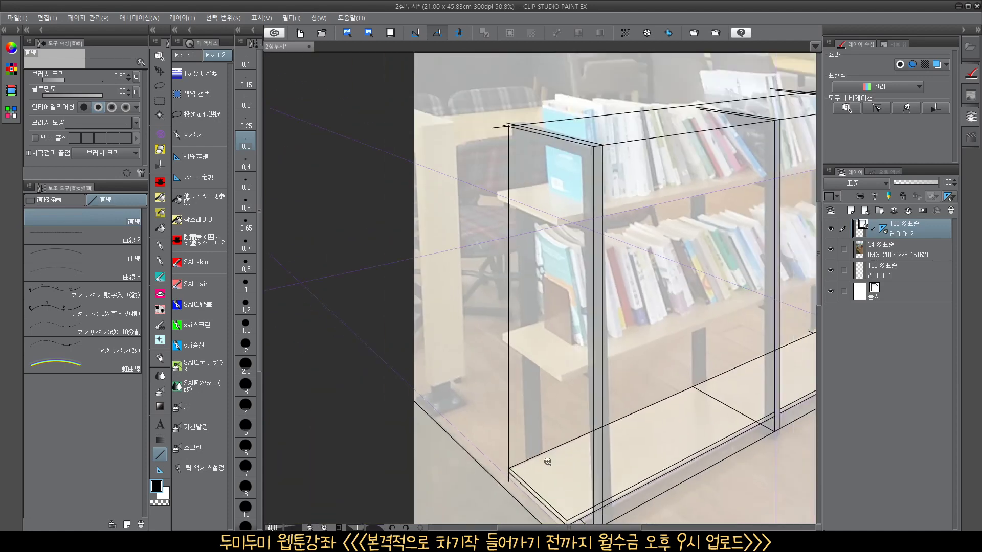
Draw the near frame's floor-level depth edge across the bottom shelf and a rear vertical edge rising from it past the top bar
{"action": "scroll", "coordinate": [548, 490], "scroll_direction": "up", "scroll_amount": 4}
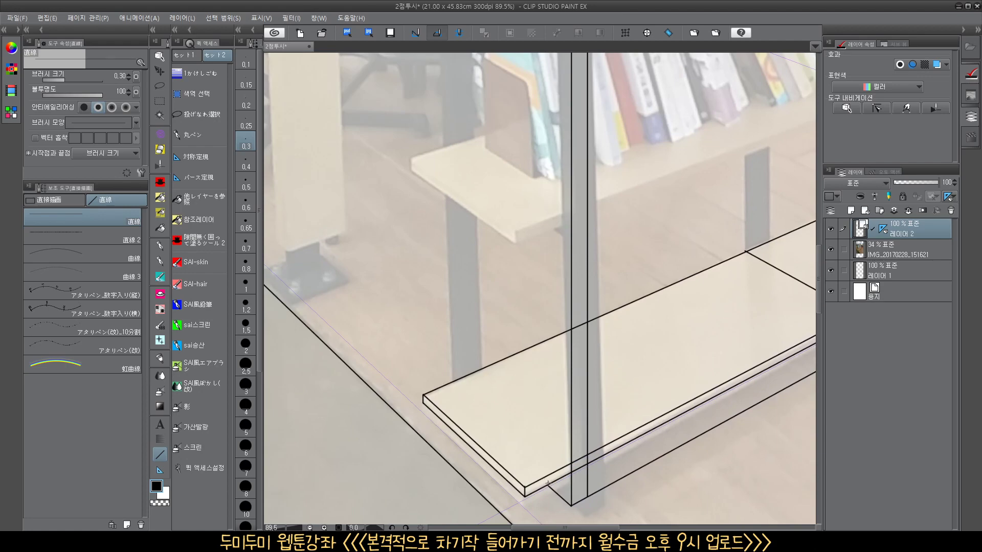
{"action": "scroll", "coordinate": [549, 491], "scroll_direction": "up", "scroll_amount": 3}
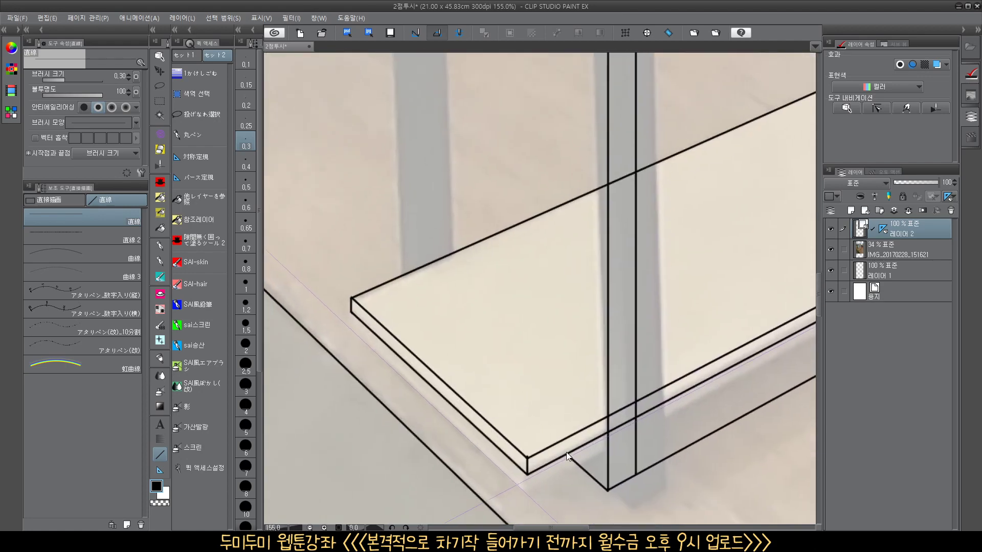
{"action": "left_click_drag", "start_coordinate": [564, 452], "coordinate": [345, 258]}
{"action": "mouse_move", "coordinate": [427, 295]}
{"action": "left_mouse_down"}
{"action": "mouse_move", "coordinate": [476, 308]}
{"action": "mouse_move", "coordinate": [476, 318]}
{"action": "left_mouse_up"}
{"action": "mouse_move", "coordinate": [453, 277]}
{"action": "left_mouse_down"}
{"action": "mouse_move", "coordinate": [455, 339]}
{"action": "mouse_move", "coordinate": [464, 26]}
{"action": "mouse_move", "coordinate": [453, 182]}
{"action": "left_mouse_up"}
{"action": "key", "text": "ctrl+z"}
{"action": "scroll", "coordinate": [456, 52], "scroll_direction": "up", "scroll_amount": 5}
Draw a new rear top edge from the near frame's rear vertical to beyond the far frame's back corner
{"action": "left_click_drag", "start_coordinate": [485, 268], "coordinate": [461, 274]}
{"action": "left_click_drag", "start_coordinate": [583, 320], "coordinate": [567, 274]}
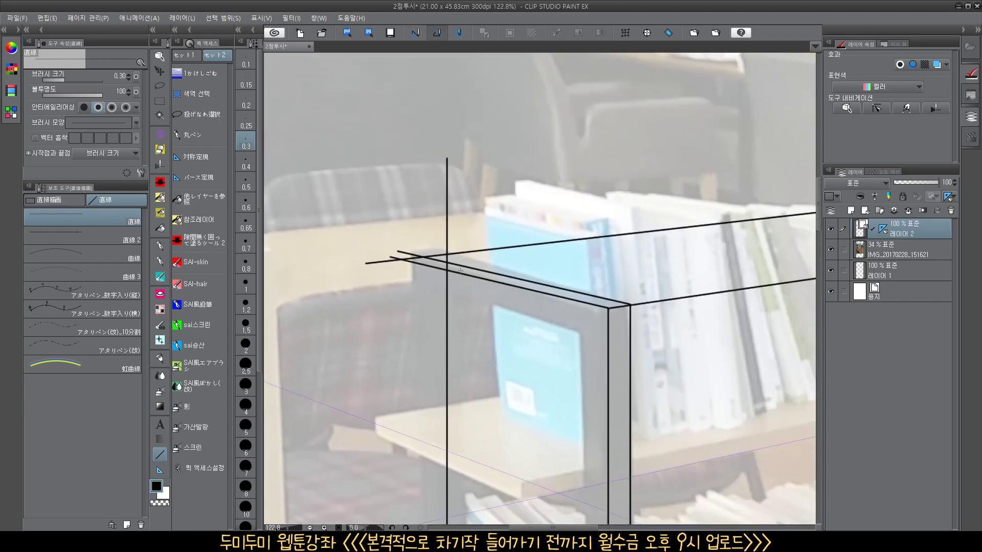
{"action": "left_click_drag", "start_coordinate": [467, 273], "coordinate": [760, 217]}
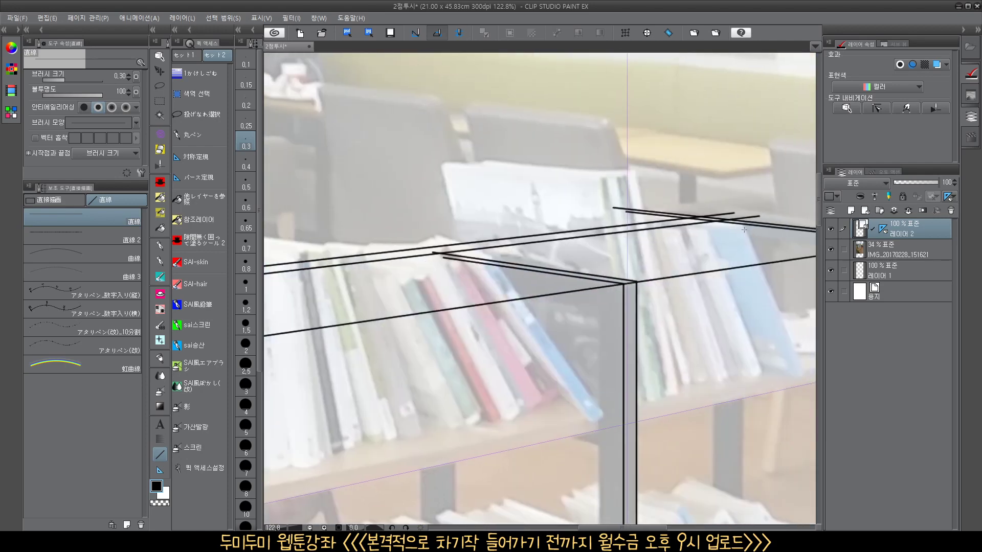
Erase the superseded rear top edge and the overshooting line ends at the far frame's back corner with the vector eraser
{"action": "left_click_drag", "start_coordinate": [707, 252], "coordinate": [721, 259]}
{"action": "key", "text": "e"}
{"action": "left_click_drag", "start_coordinate": [731, 218], "coordinate": [693, 225]}
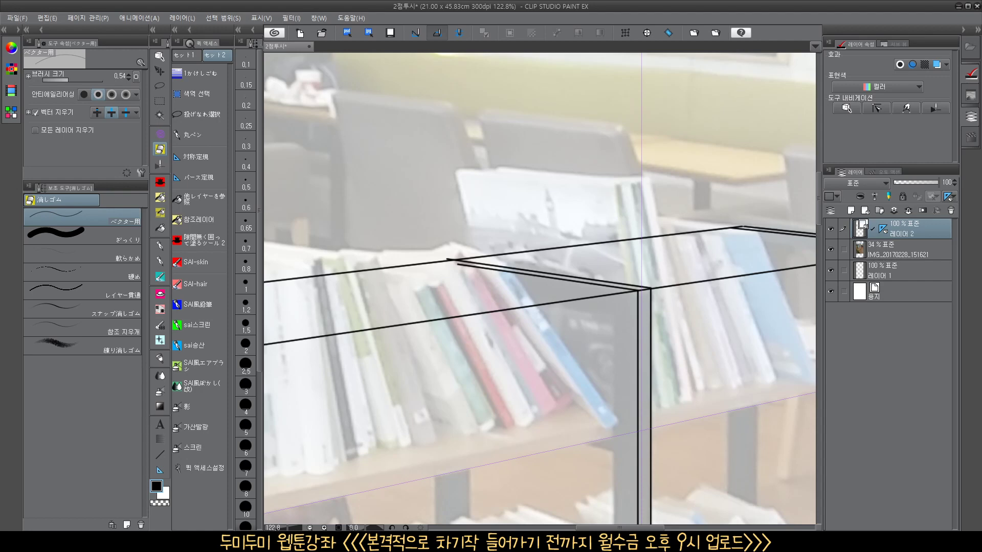
{"action": "left_click_drag", "start_coordinate": [490, 265], "coordinate": [753, 231]}
{"action": "left_click_drag", "start_coordinate": [633, 266], "coordinate": [678, 269]}
{"action": "left_click_drag", "start_coordinate": [759, 233], "coordinate": [765, 223]}
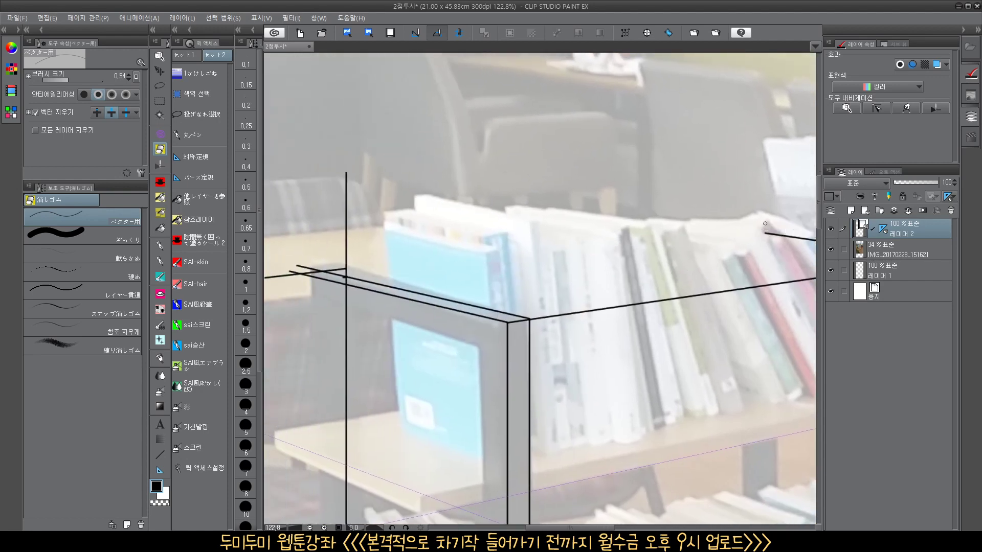
{"action": "key", "text": "ctrl+z"}
Erase the line ends overshooting the near frame's rear top corner
{"action": "left_click_drag", "start_coordinate": [550, 294], "coordinate": [768, 241]}
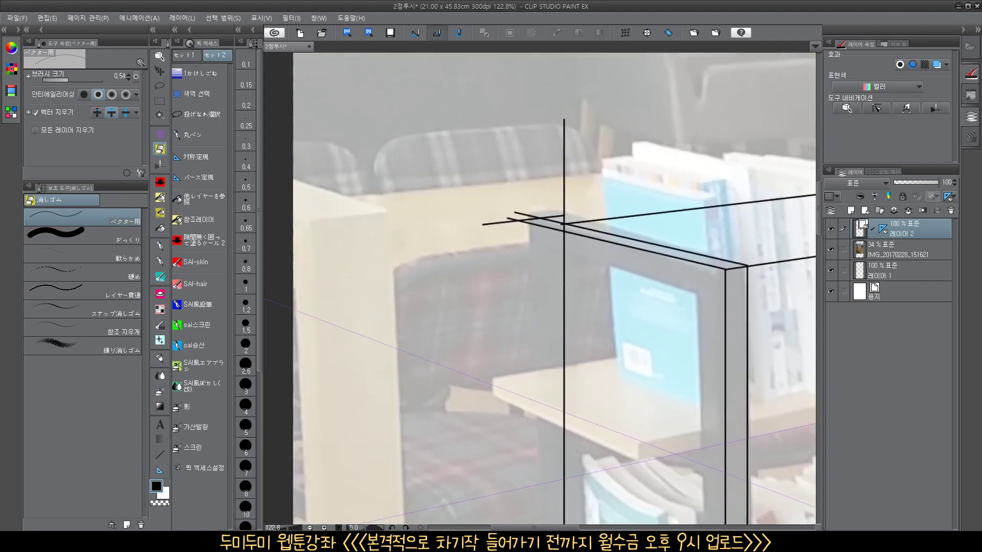
{"action": "left_click", "coordinate": [516, 216]}
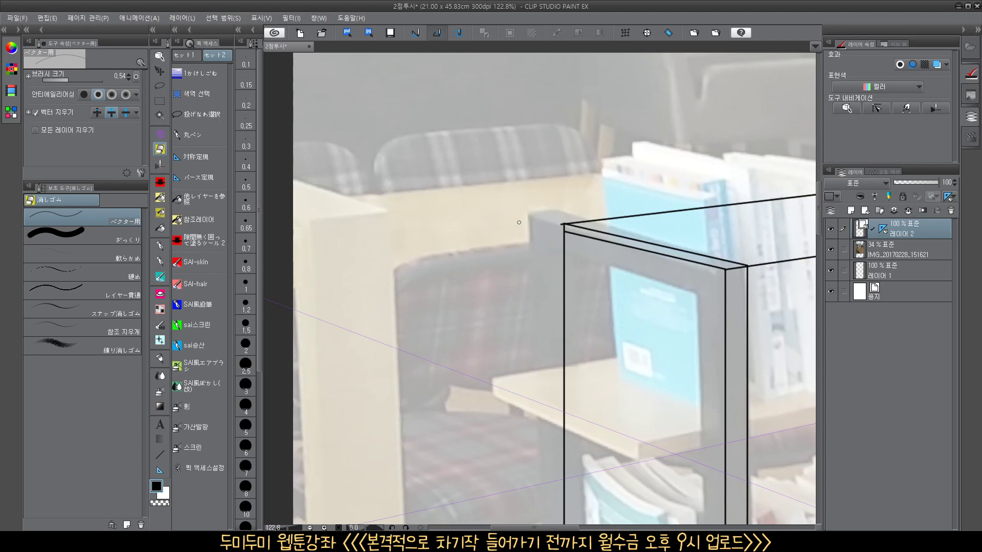
{"action": "scroll", "coordinate": [549, 228], "scroll_direction": "up", "scroll_amount": 4}
{"action": "left_click", "coordinate": [568, 212]}
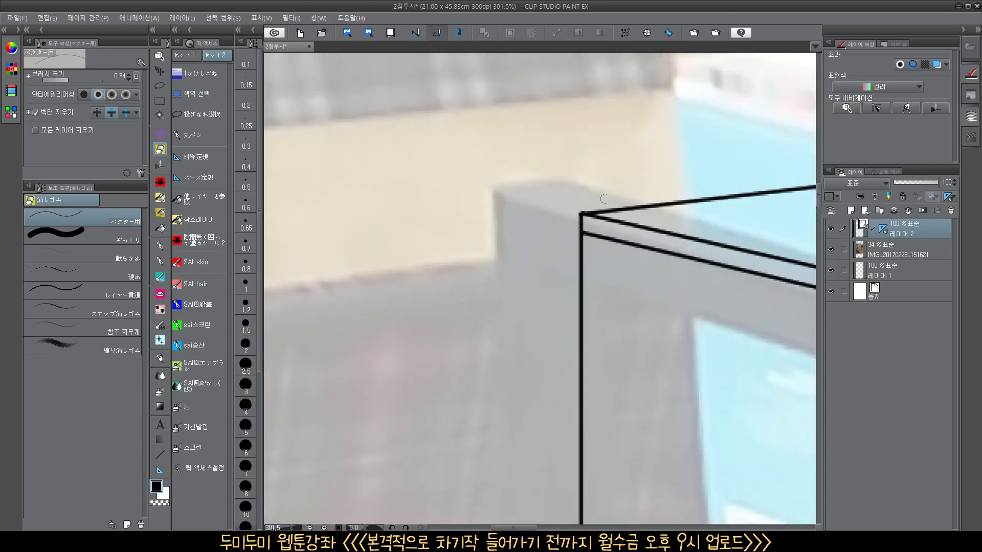
{"action": "scroll", "coordinate": [604, 199], "scroll_direction": "down", "scroll_amount": 6}
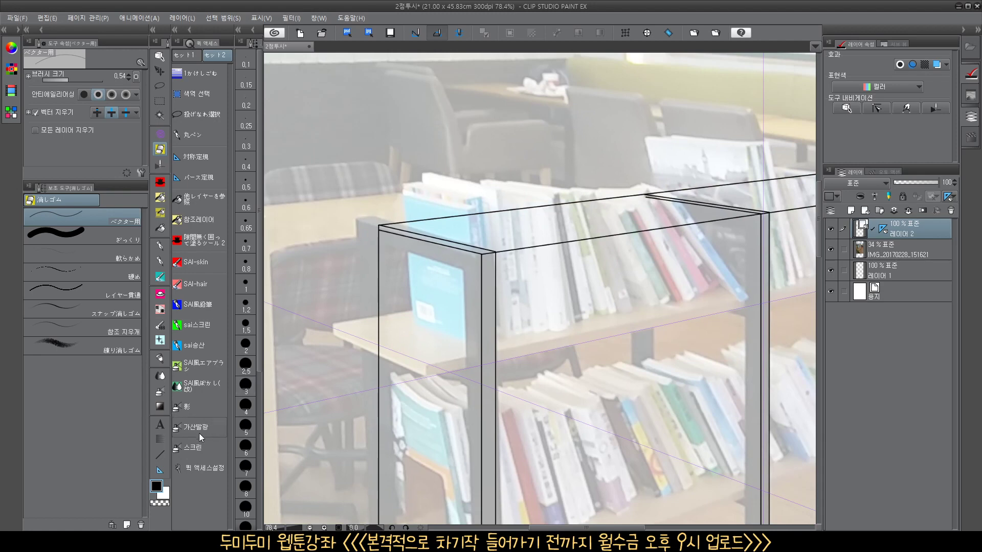
Erase the front top edge segments running between the near, middle and far front posts
{"action": "key", "text": "u"}
{"action": "left_click_drag", "start_coordinate": [503, 302], "coordinate": [453, 304]}
{"action": "left_click_drag", "start_coordinate": [608, 353], "coordinate": [562, 320]}
{"action": "key", "text": "e"}
{"action": "left_click_drag", "start_coordinate": [543, 206], "coordinate": [540, 223]}
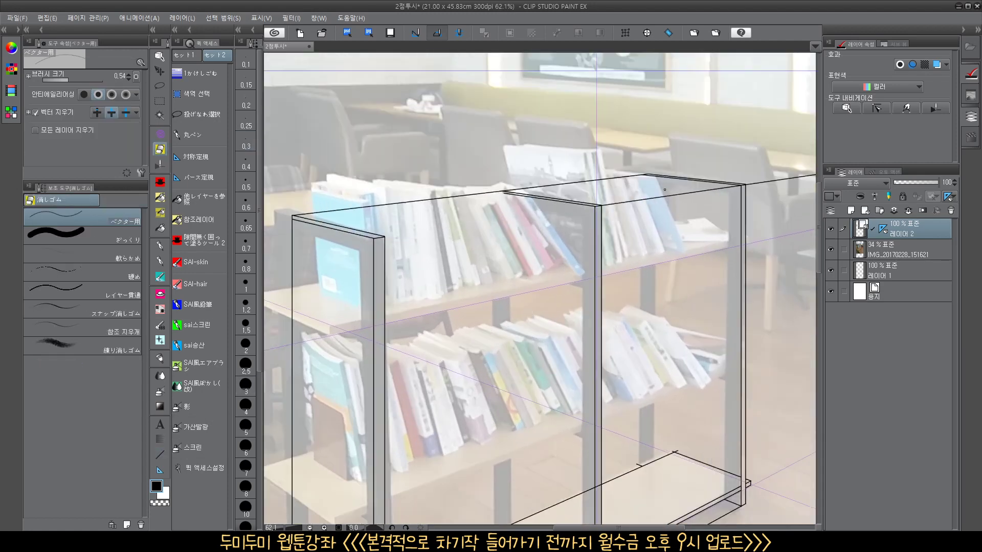
{"action": "mouse_move", "coordinate": [640, 192]}
{"action": "left_mouse_down"}
{"action": "mouse_move", "coordinate": [571, 277]}
{"action": "mouse_move", "coordinate": [598, 246]}
{"action": "mouse_move", "coordinate": [543, 254]}
{"action": "mouse_move", "coordinate": [623, 166]}
{"action": "left_mouse_up"}
Draw the middle front post's inner vertical edge and the underside edge of the middle frame's top bar with the straight line tool
{"action": "left_click", "coordinate": [159, 455]}
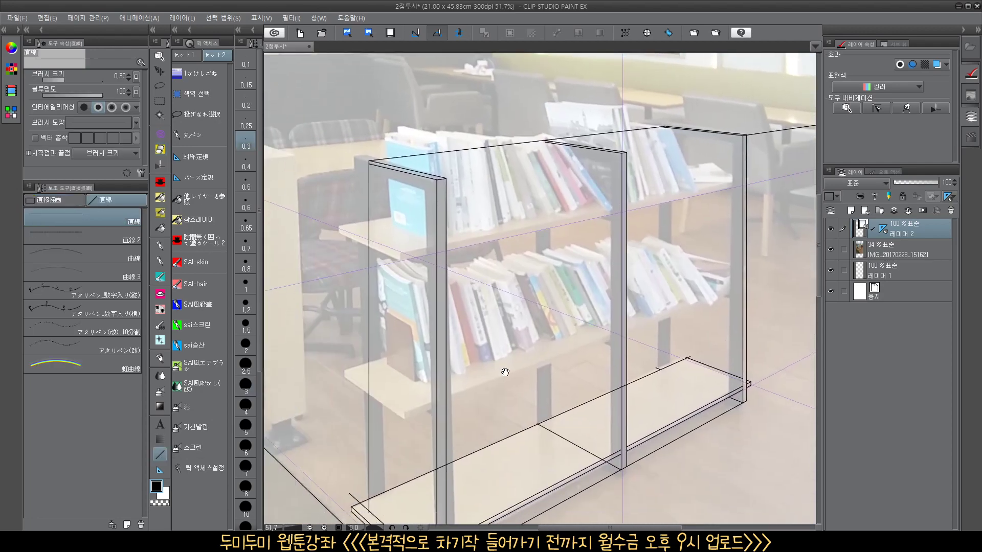
{"action": "scroll", "coordinate": [563, 387], "scroll_direction": "up", "scroll_amount": 5}
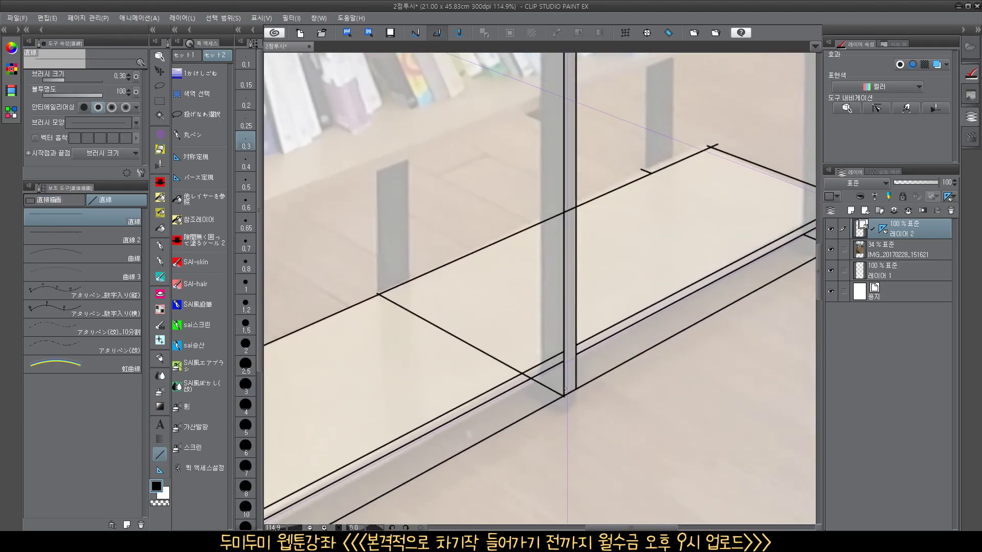
{"action": "left_click_drag", "start_coordinate": [565, 378], "coordinate": [428, 262]}
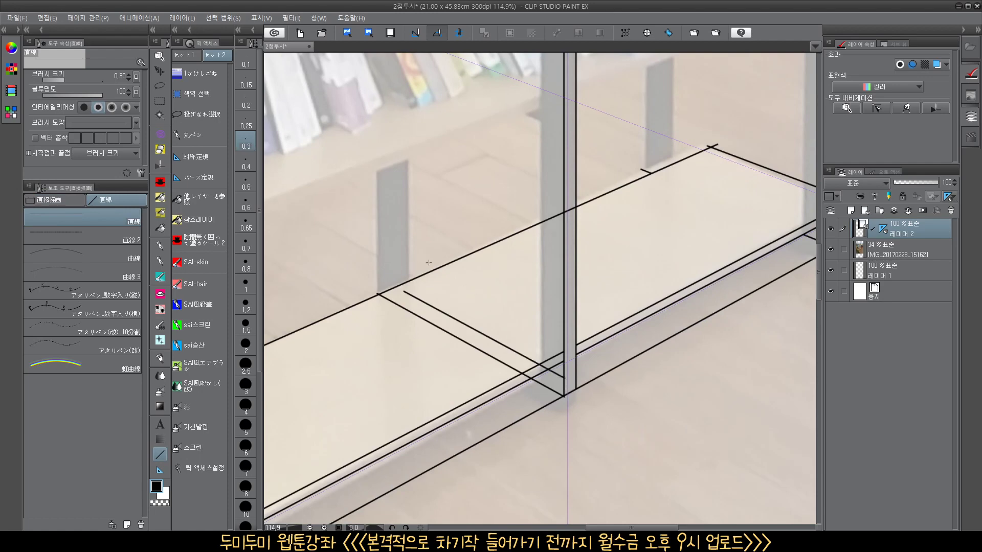
{"action": "key", "text": "ctrl+z"}
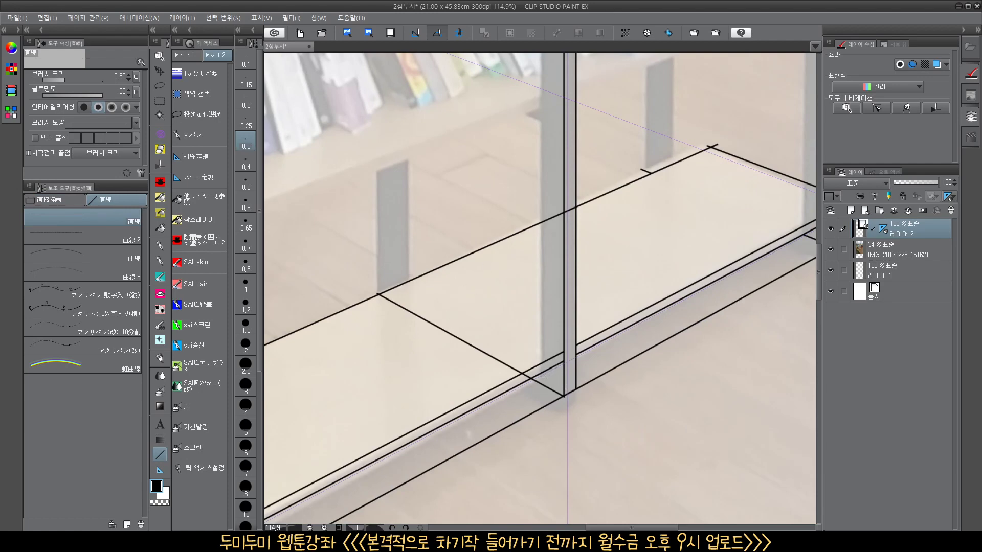
{"action": "mouse_move", "coordinate": [544, 379]}
{"action": "left_mouse_down"}
{"action": "mouse_move", "coordinate": [559, 9]}
{"action": "mouse_move", "coordinate": [551, 265]}
{"action": "mouse_move", "coordinate": [552, 219]}
{"action": "mouse_move", "coordinate": [583, 254]}
{"action": "mouse_move", "coordinate": [467, 227]}
{"action": "left_mouse_up"}
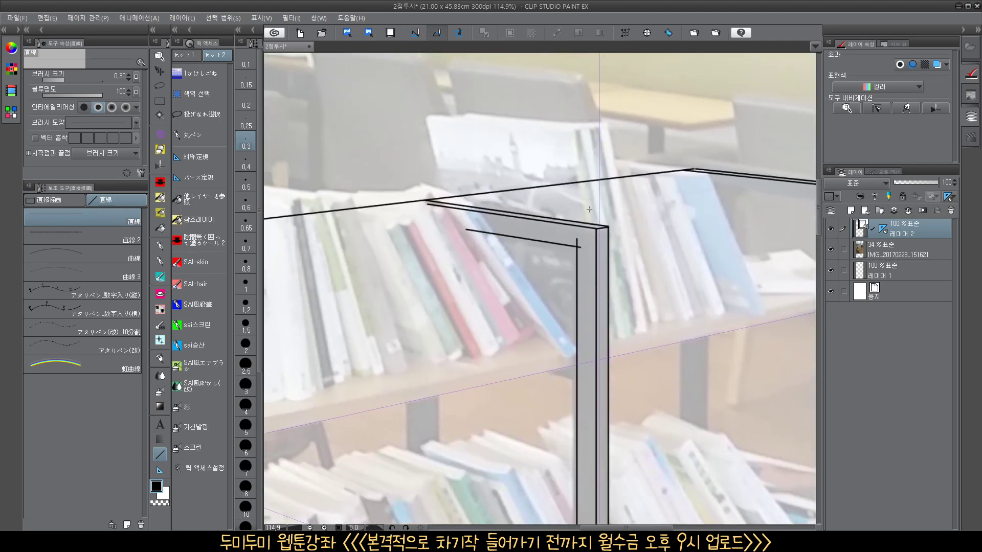
{"action": "mouse_move", "coordinate": [708, 277]}
{"action": "left_mouse_down"}
{"action": "mouse_move", "coordinate": [655, 286]}
{"action": "mouse_move", "coordinate": [597, 275]}
{"action": "left_mouse_up"}
{"action": "key", "text": "ctrl+z"}
{"action": "left_click_drag", "start_coordinate": [513, 243], "coordinate": [384, 222]}
Draw the underside edge of the far frame's top bar and the far front post's inner vertical edge down to the floor
{"action": "mouse_move", "coordinate": [714, 323]}
{"action": "left_mouse_down"}
{"action": "mouse_move", "coordinate": [639, 327]}
{"action": "mouse_move", "coordinate": [551, 360]}
{"action": "left_mouse_up"}
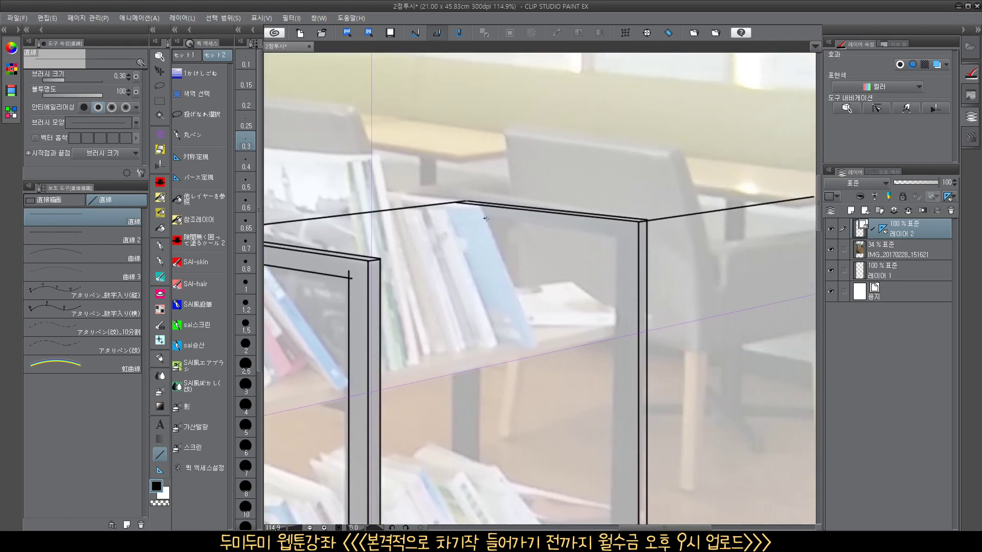
{"action": "left_click_drag", "start_coordinate": [486, 218], "coordinate": [621, 237]}
{"action": "left_click_drag", "start_coordinate": [659, 322], "coordinate": [632, 352]}
{"action": "mouse_move", "coordinate": [638, 372]}
{"action": "left_mouse_down"}
{"action": "mouse_move", "coordinate": [572, 213]}
{"action": "mouse_move", "coordinate": [587, 257]}
{"action": "left_mouse_up"}
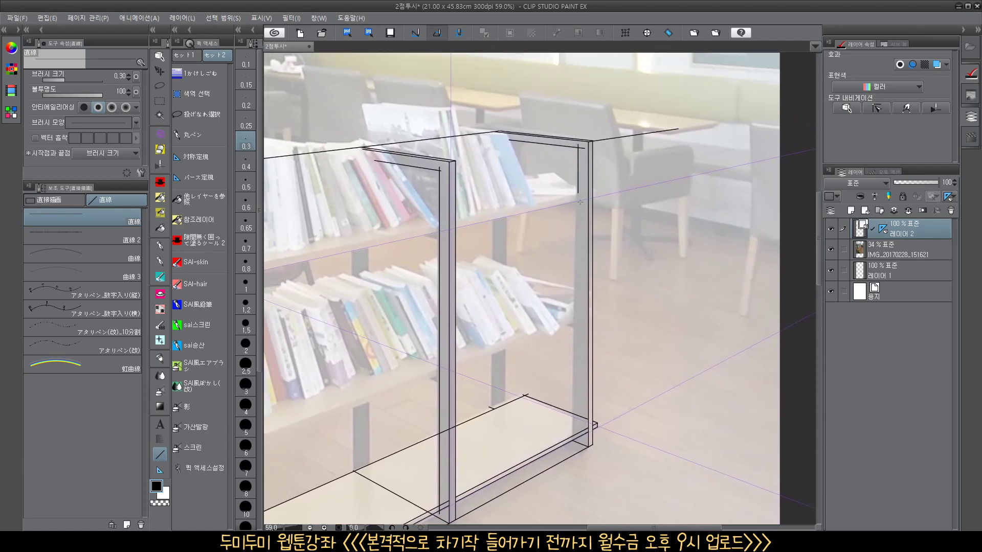
{"action": "left_click_drag", "start_coordinate": [580, 202], "coordinate": [587, 362]}
{"action": "left_click_drag", "start_coordinate": [591, 422], "coordinate": [617, 423]}
{"action": "mouse_move", "coordinate": [587, 453]}
{"action": "left_mouse_down"}
{"action": "mouse_move", "coordinate": [593, 403]}
{"action": "mouse_move", "coordinate": [604, 402]}
{"action": "mouse_move", "coordinate": [590, 397]}
{"action": "left_mouse_up"}
Erase the bottom shelf lines crossing the far front post with the vector eraser
{"action": "key", "text": "w"}
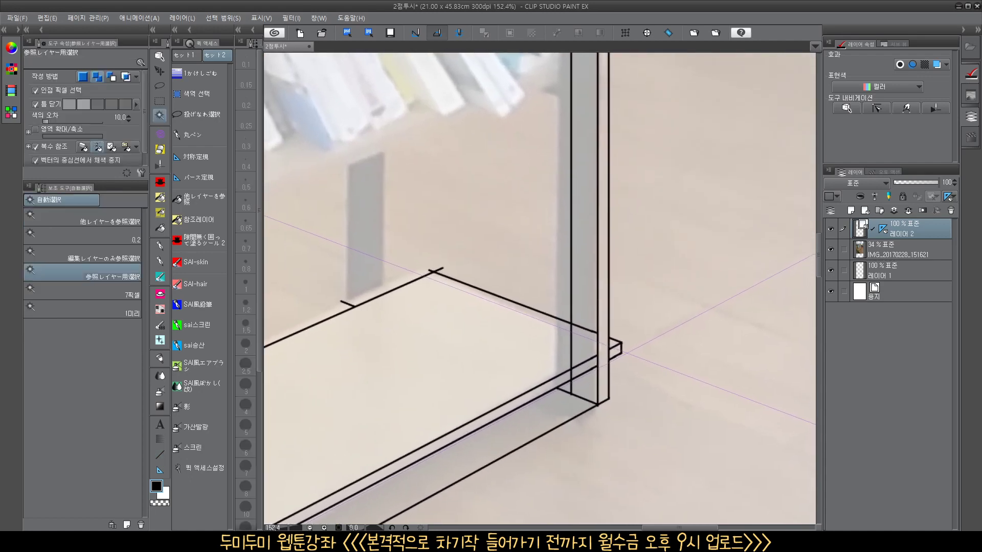
{"action": "key", "text": "e"}
{"action": "left_click_drag", "start_coordinate": [592, 356], "coordinate": [592, 366]}
{"action": "left_click_drag", "start_coordinate": [587, 323], "coordinate": [589, 364]}
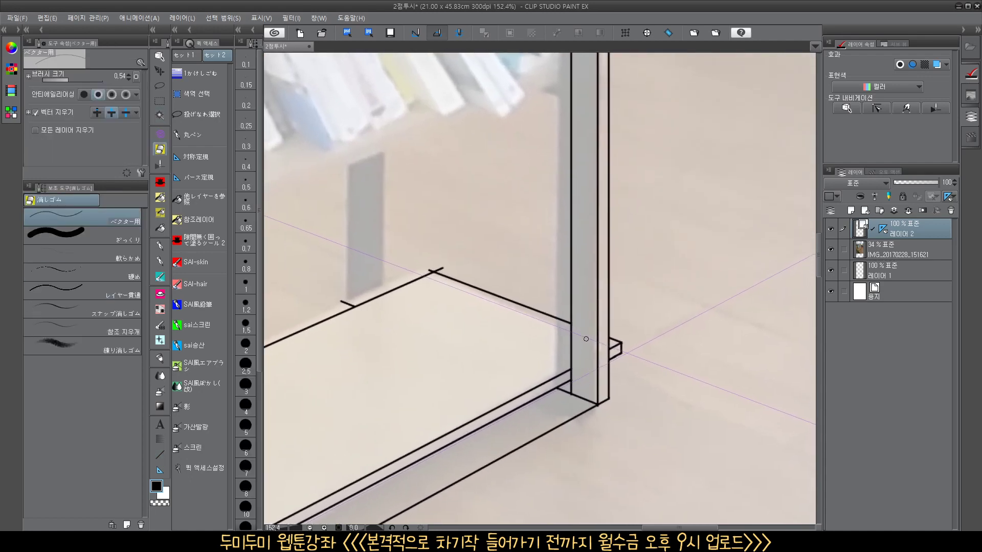
{"action": "left_click", "coordinate": [574, 388]}
Erase the lower shelf edges and floor-level depth line overlapping the foot of the middle front post
{"action": "left_click_drag", "start_coordinate": [592, 414], "coordinate": [647, 345]}
{"action": "left_click_drag", "start_coordinate": [371, 442], "coordinate": [460, 440]}
{"action": "mouse_move", "coordinate": [533, 379]}
{"action": "left_mouse_down"}
{"action": "mouse_move", "coordinate": [515, 452]}
{"action": "mouse_move", "coordinate": [621, 357]}
{"action": "left_mouse_up"}
{"action": "left_click", "coordinate": [576, 320]}
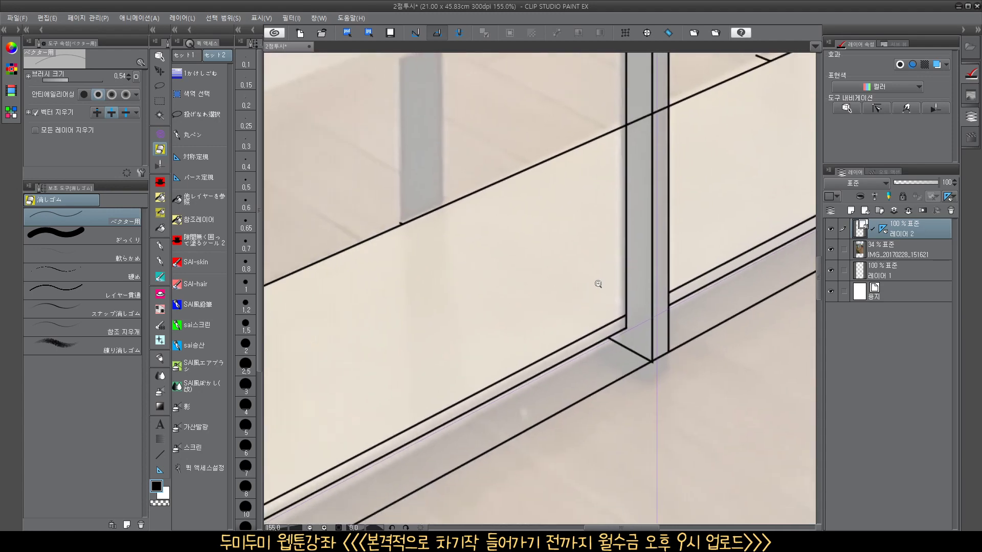
Draw the near front post's inner vertical edge and a second floor-level depth edge parallel to the first across the bottom shelf
{"action": "scroll", "coordinate": [596, 281], "scroll_direction": "down", "scroll_amount": 3}
{"action": "scroll", "coordinate": [564, 303], "scroll_direction": "up", "scroll_amount": 4}
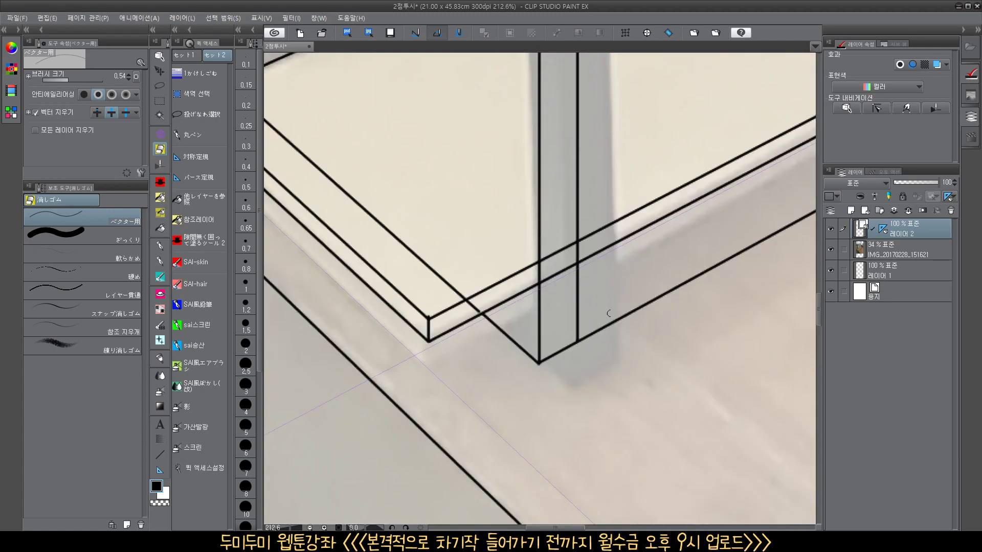
{"action": "left_click", "coordinate": [160, 454]}
{"action": "scroll", "coordinate": [406, 295], "scroll_direction": "down", "scroll_amount": 5}
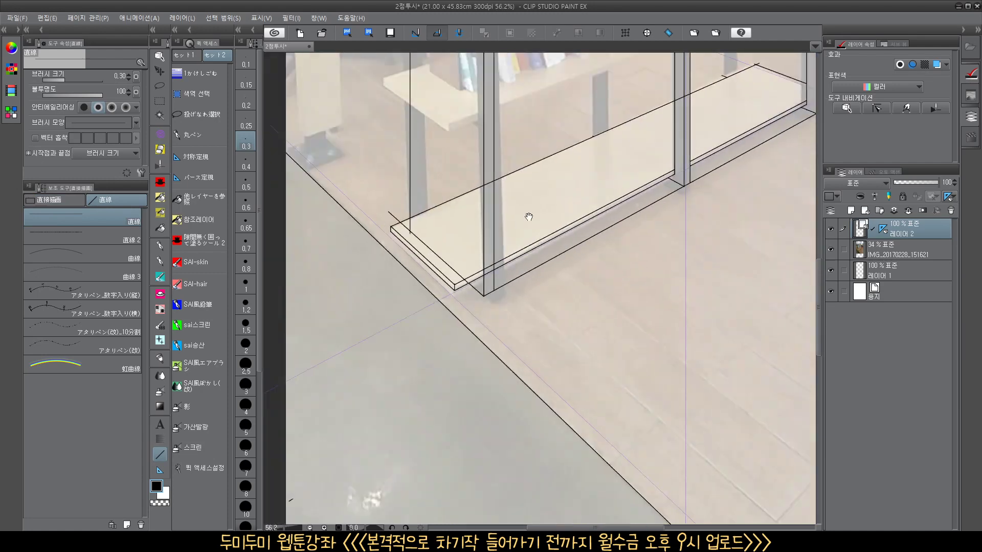
{"action": "left_click_drag", "start_coordinate": [526, 215], "coordinate": [521, 460]}
{"action": "scroll", "coordinate": [486, 158], "scroll_direction": "up", "scroll_amount": 2}
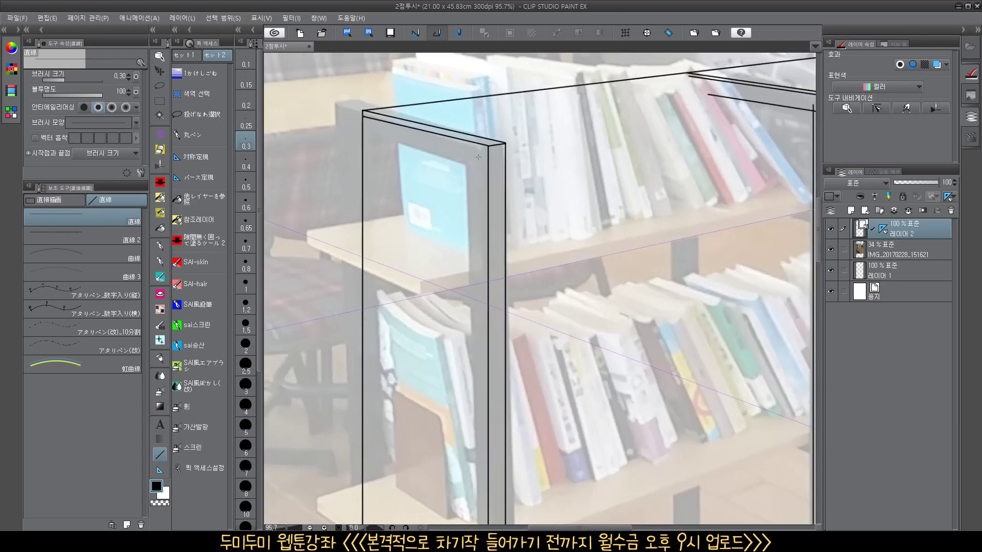
{"action": "mouse_move", "coordinate": [473, 154]}
{"action": "left_mouse_down"}
{"action": "mouse_move", "coordinate": [475, 530]}
{"action": "mouse_move", "coordinate": [529, 438]}
{"action": "left_mouse_up"}
{"action": "left_click_drag", "start_coordinate": [533, 283], "coordinate": [550, 354]}
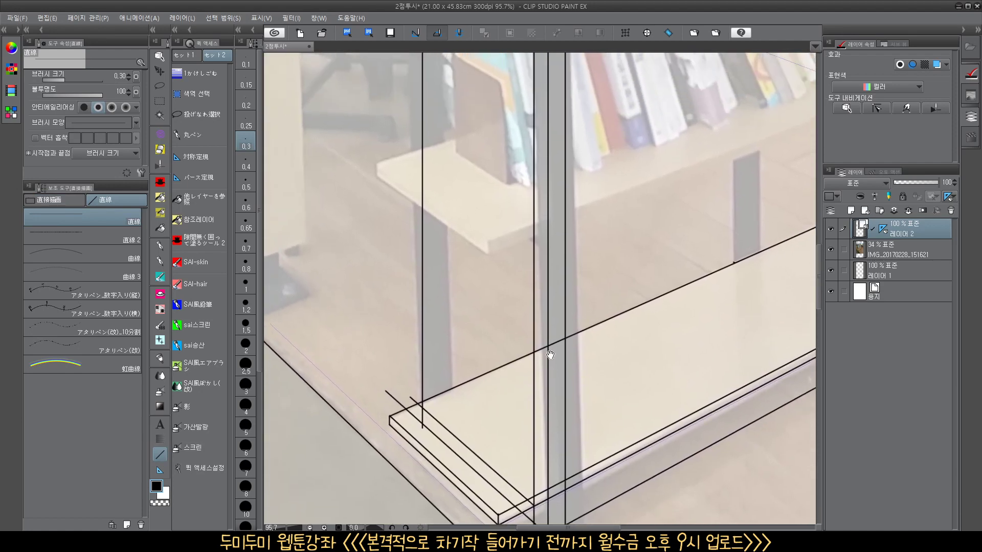
{"action": "scroll", "coordinate": [550, 355], "scroll_direction": "down", "scroll_amount": 4}
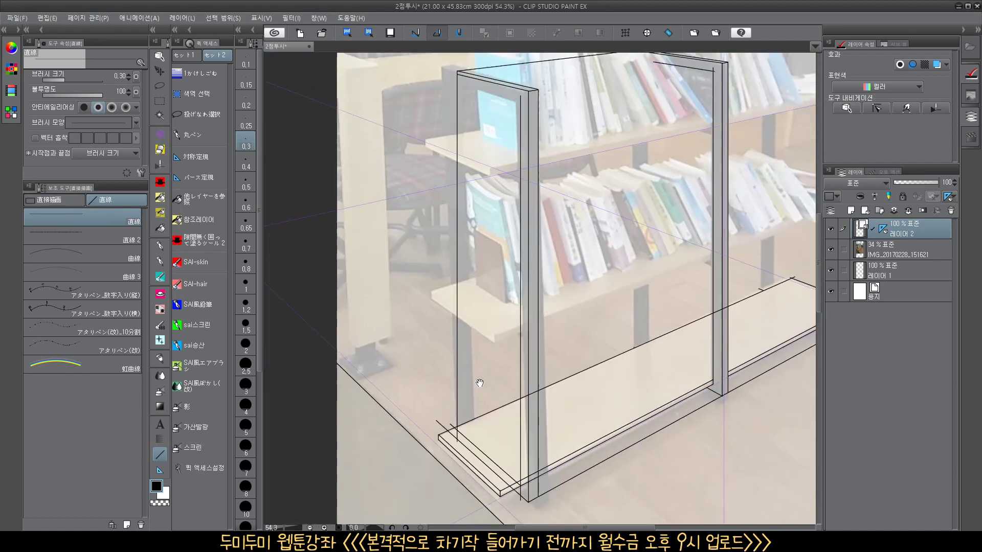
Draw a depth guide from the middle frame's inner top corner to the near frame and the underside edge of the near frame's top bar
{"action": "left_click_drag", "start_coordinate": [480, 384], "coordinate": [483, 478]}
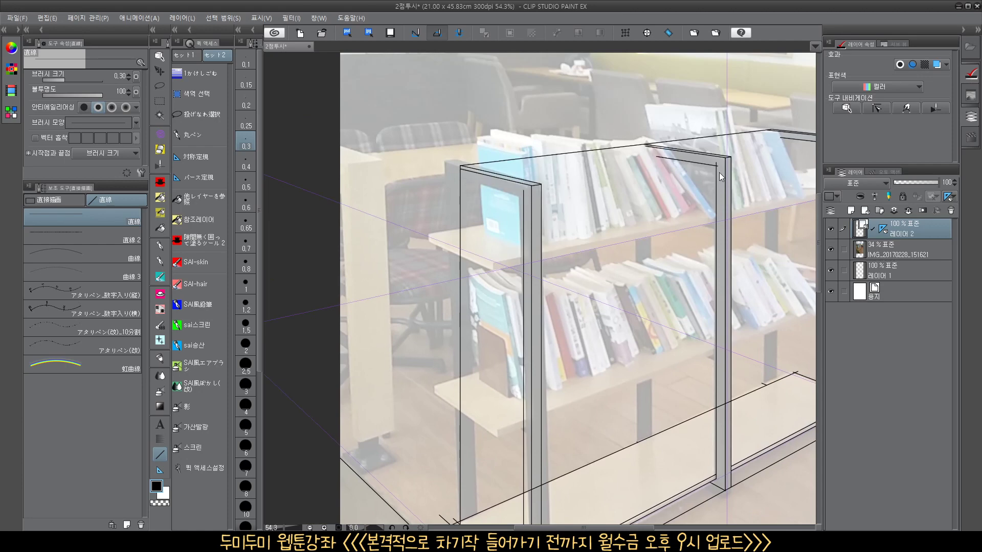
{"action": "left_click_drag", "start_coordinate": [717, 165], "coordinate": [498, 199]}
{"action": "scroll", "coordinate": [497, 199], "scroll_direction": "up", "scroll_amount": 9}
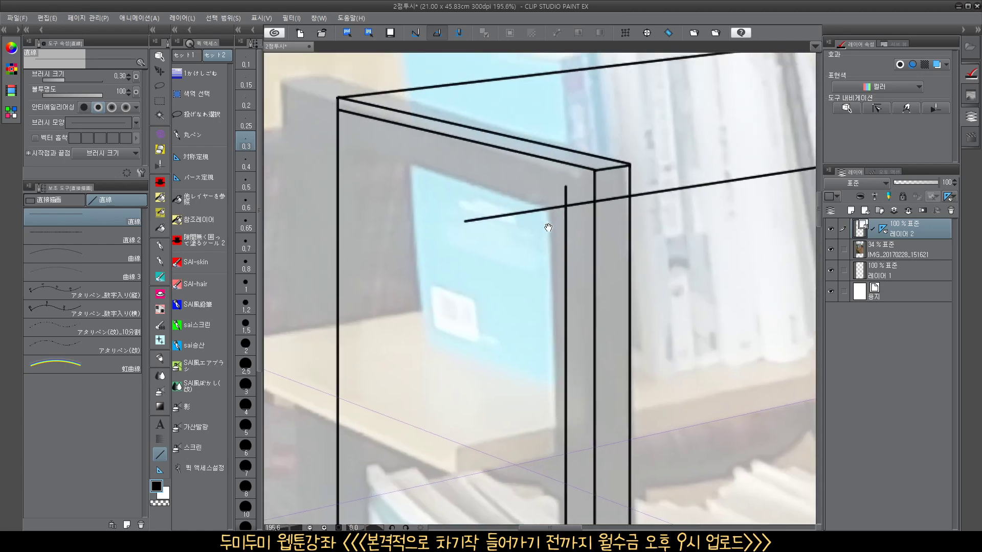
{"action": "left_click_drag", "start_coordinate": [594, 262], "coordinate": [387, 210]}
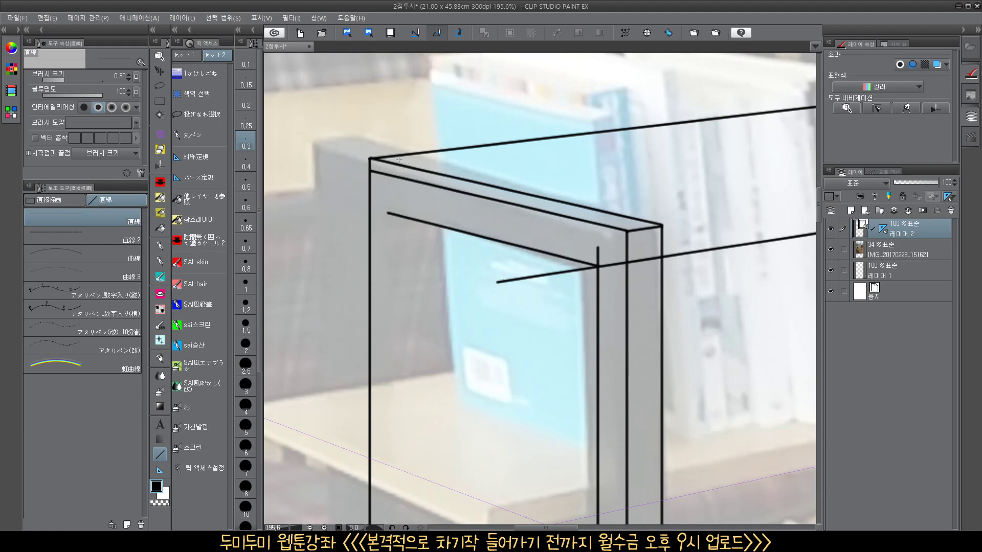
Draw the near rear post's inner vertical edge from the top bar's underside down to the bottom shelf
{"action": "scroll", "coordinate": [404, 205], "scroll_direction": "down", "scroll_amount": 3}
{"action": "left_click_drag", "start_coordinate": [433, 316], "coordinate": [470, 220]}
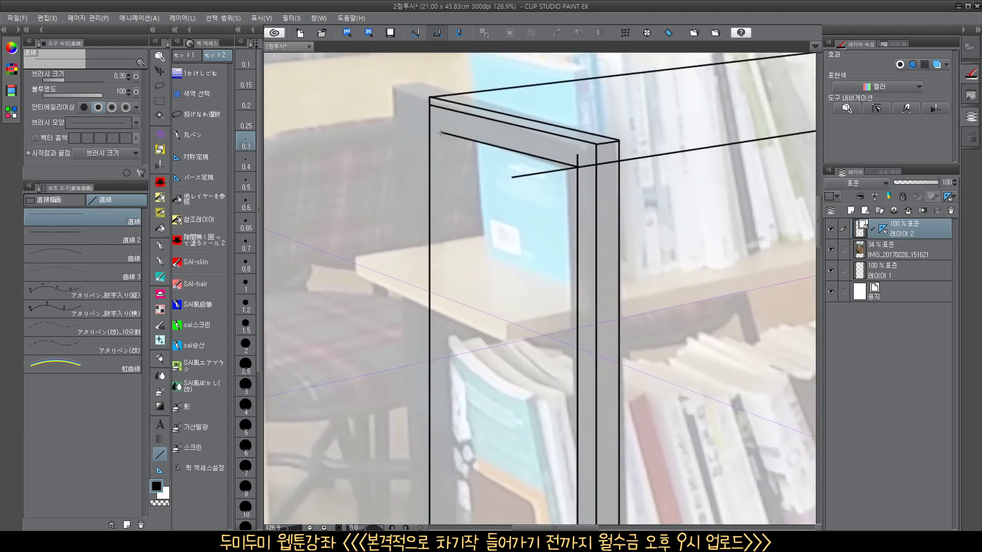
{"action": "mouse_move", "coordinate": [440, 133]}
{"action": "left_mouse_down"}
{"action": "mouse_move", "coordinate": [453, 527]}
{"action": "mouse_move", "coordinate": [450, 490]}
{"action": "left_mouse_up"}
{"action": "left_click_drag", "start_coordinate": [482, 250], "coordinate": [448, 334]}
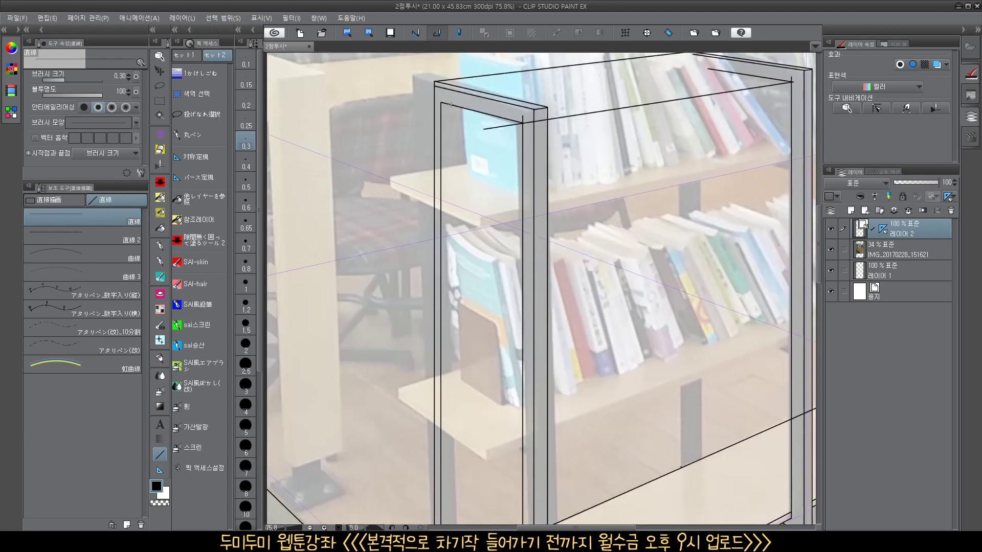
Draw another vertical edge for the near rear post's side thickness, parallel to its inner edge and reaching the bottom shelf
{"action": "left_click_drag", "start_coordinate": [452, 122], "coordinate": [455, 522]}
{"action": "left_click_drag", "start_coordinate": [476, 363], "coordinate": [470, 368]}
{"action": "key", "text": "ctrl+z"}
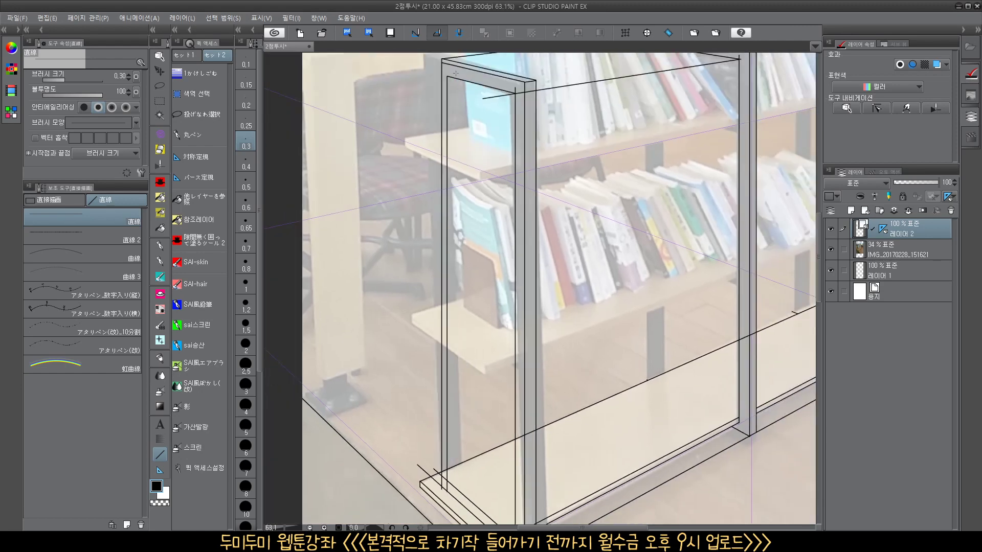
{"action": "left_click_drag", "start_coordinate": [455, 73], "coordinate": [457, 469]}
{"action": "key", "text": "ctrl+z"}
{"action": "left_click_drag", "start_coordinate": [456, 93], "coordinate": [456, 167]}
{"action": "key", "text": "ctrl+z"}
{"action": "left_click_drag", "start_coordinate": [456, 76], "coordinate": [468, 425]}
{"action": "scroll", "coordinate": [462, 490], "scroll_direction": "up", "scroll_amount": 2}
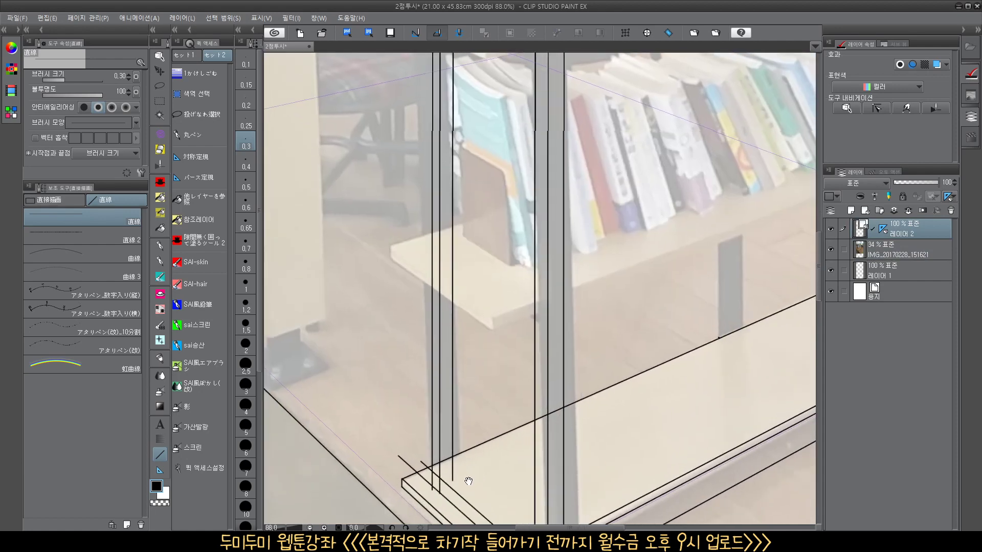
Erase the near rear post's line ends and the floor-level depth lines overlapping the bottom shelf with the vector eraser
{"action": "key", "text": "e"}
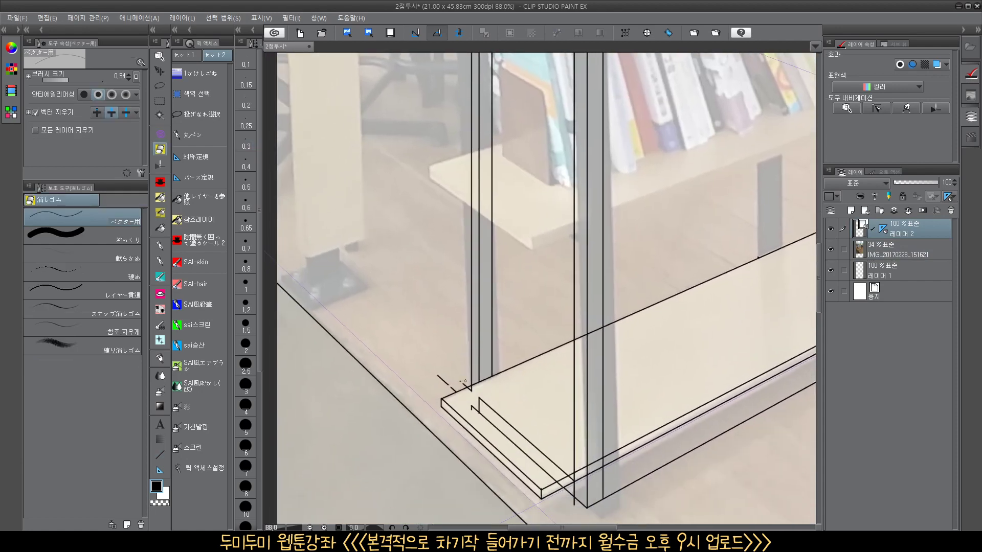
{"action": "scroll", "coordinate": [464, 382], "scroll_direction": "up", "scroll_amount": 4}
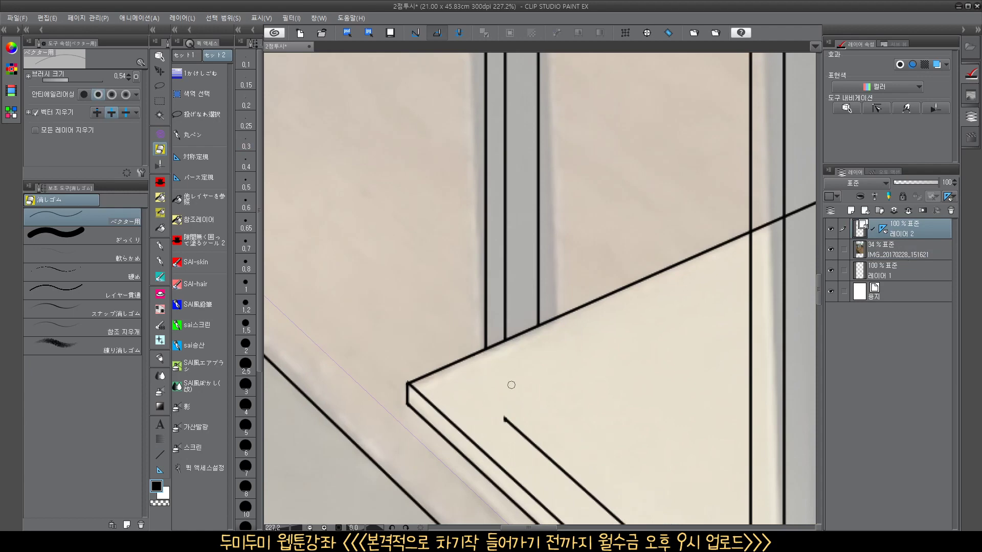
{"action": "left_click_drag", "start_coordinate": [563, 439], "coordinate": [537, 465]}
{"action": "left_click_drag", "start_coordinate": [616, 381], "coordinate": [579, 417]}
{"action": "left_click_drag", "start_coordinate": [675, 396], "coordinate": [568, 339]}
{"action": "mouse_move", "coordinate": [548, 372]}
{"action": "left_mouse_down"}
{"action": "mouse_move", "coordinate": [567, 381]}
{"action": "mouse_move", "coordinate": [578, 344]}
{"action": "left_mouse_up"}
{"action": "scroll", "coordinate": [568, 381], "scroll_direction": "up", "scroll_amount": 4}
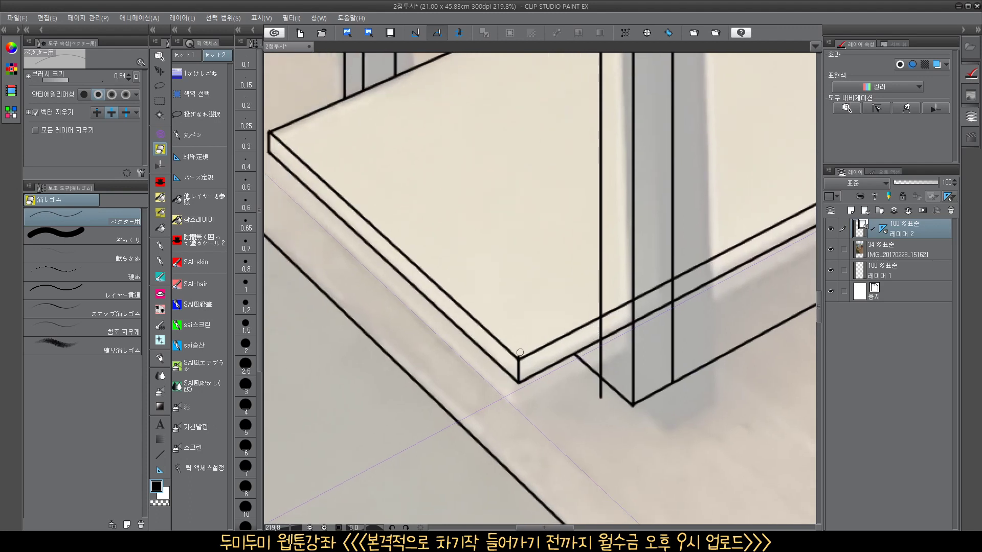
Erase the bottom shelf's front edge lines crossing the near front post and the inner edge's excess at its foot
{"action": "mouse_move", "coordinate": [596, 394]}
{"action": "left_mouse_down"}
{"action": "mouse_move", "coordinate": [599, 358]}
{"action": "mouse_move", "coordinate": [628, 318]}
{"action": "mouse_move", "coordinate": [597, 329]}
{"action": "mouse_move", "coordinate": [649, 289]}
{"action": "mouse_move", "coordinate": [624, 328]}
{"action": "mouse_move", "coordinate": [619, 303]}
{"action": "mouse_move", "coordinate": [617, 339]}
{"action": "left_mouse_up"}
{"action": "key", "text": "ctrl+z"}
{"action": "left_click_drag", "start_coordinate": [649, 278], "coordinate": [649, 329]}
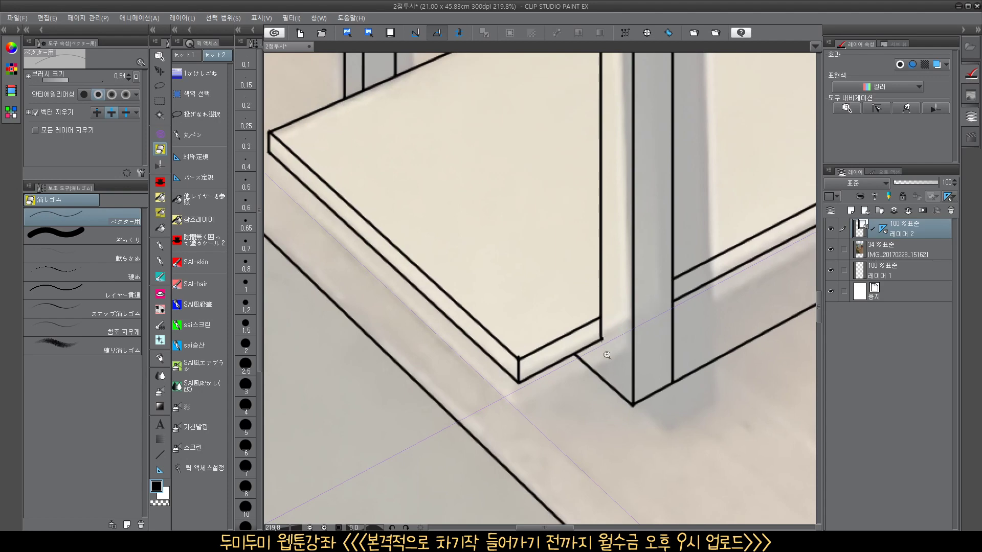
{"action": "scroll", "coordinate": [607, 355], "scroll_direction": "down", "scroll_amount": 4}
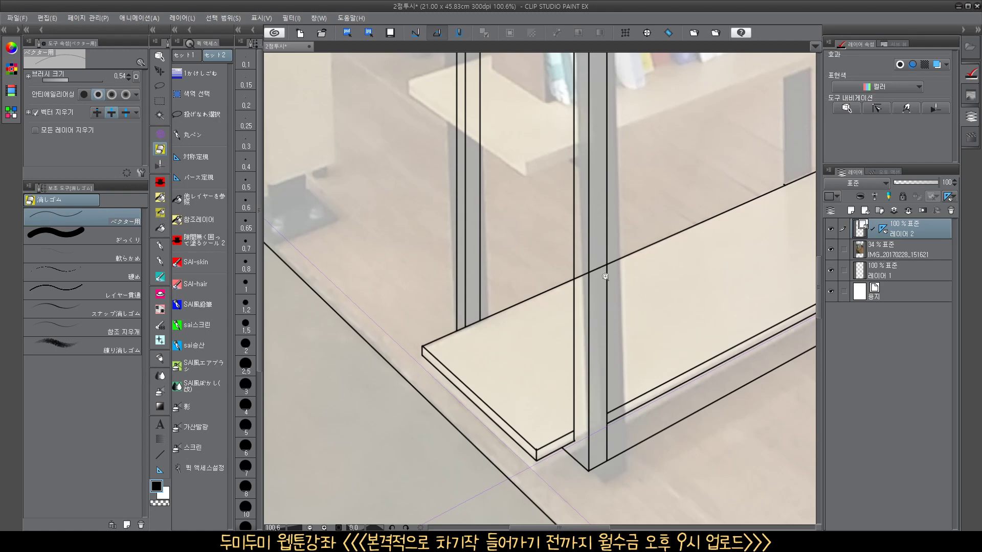
Erase the bottom shelf's back edge where it crosses the near and middle front posts, and trim the overshoot at its far back corner
{"action": "mouse_move", "coordinate": [605, 277]}
{"action": "left_mouse_down"}
{"action": "mouse_move", "coordinate": [591, 318]}
{"action": "mouse_move", "coordinate": [632, 289]}
{"action": "mouse_move", "coordinate": [596, 275]}
{"action": "left_mouse_up"}
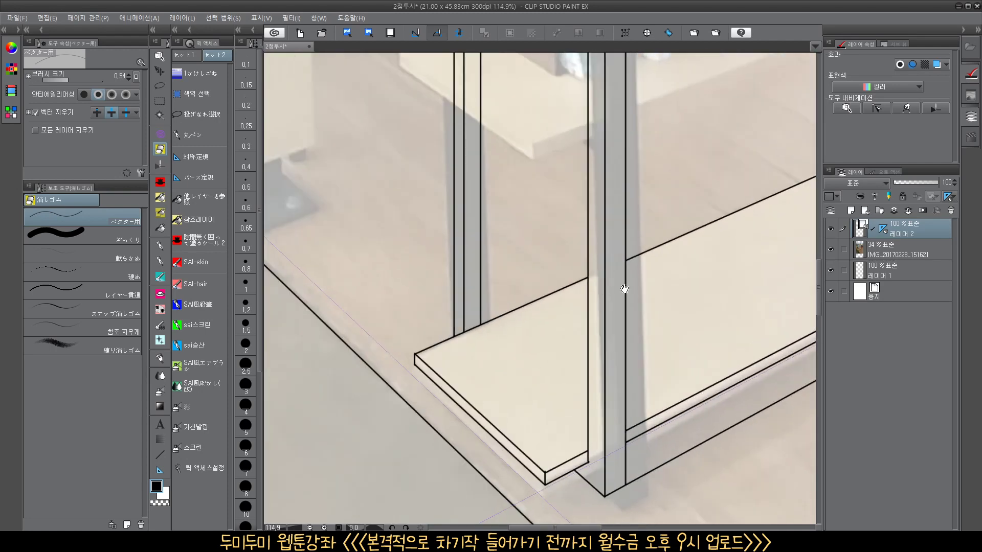
{"action": "left_click_drag", "start_coordinate": [744, 301], "coordinate": [448, 393]}
{"action": "left_click_drag", "start_coordinate": [723, 228], "coordinate": [677, 261]}
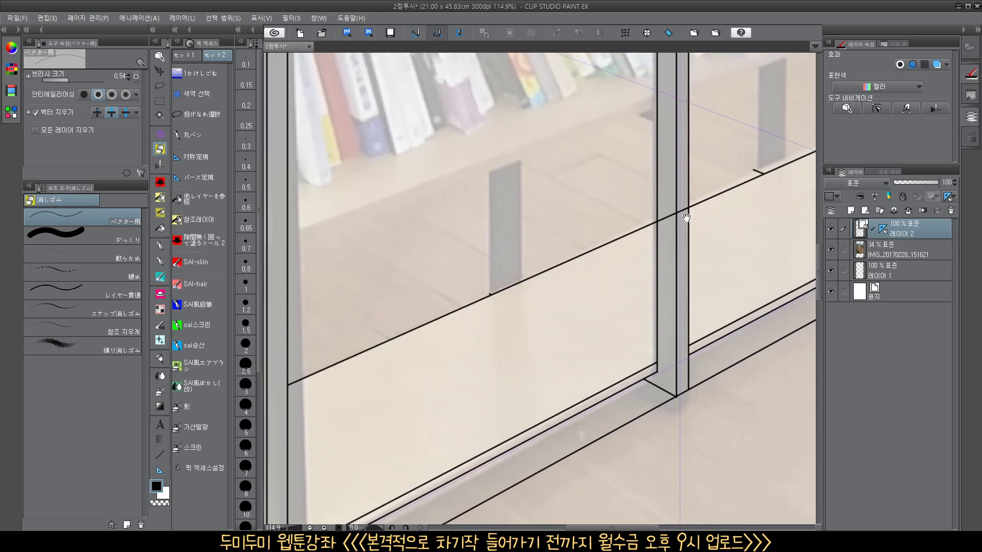
{"action": "left_click_drag", "start_coordinate": [683, 205], "coordinate": [687, 214]}
{"action": "left_click_drag", "start_coordinate": [753, 264], "coordinate": [494, 369]}
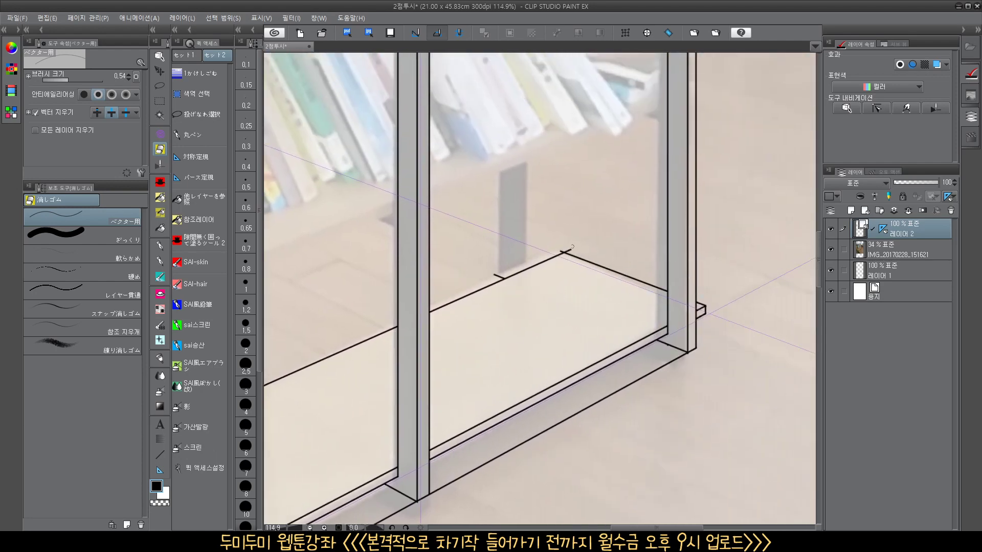
{"action": "mouse_move", "coordinate": [558, 265]}
{"action": "left_mouse_down"}
{"action": "mouse_move", "coordinate": [587, 243]}
{"action": "mouse_move", "coordinate": [574, 225]}
{"action": "mouse_move", "coordinate": [513, 299]}
{"action": "left_mouse_up"}
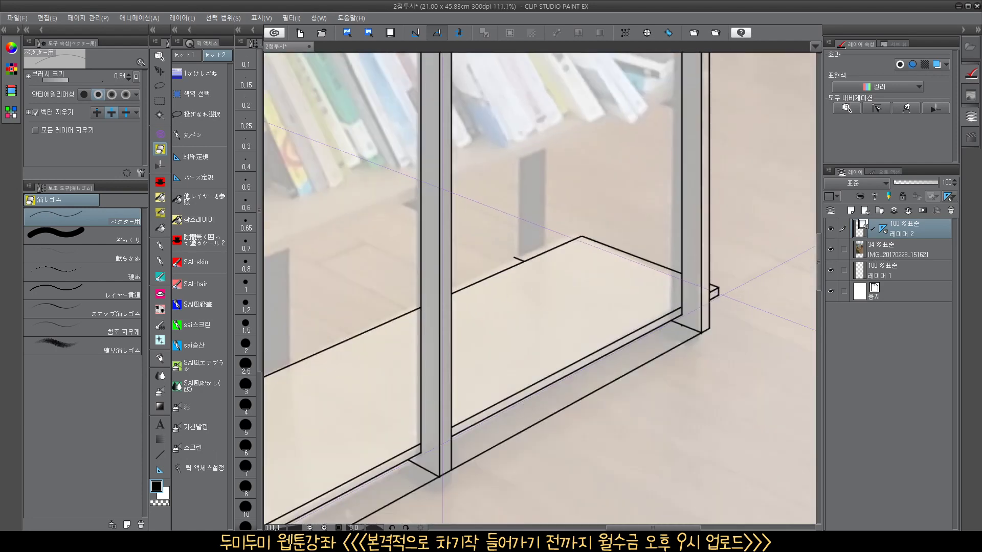
Draw the upper and lower front edges of the middle shelf as straight perspective lines across all three frames
{"action": "left_click", "coordinate": [164, 454]}
{"action": "scroll", "coordinate": [569, 220], "scroll_direction": "down", "scroll_amount": 6}
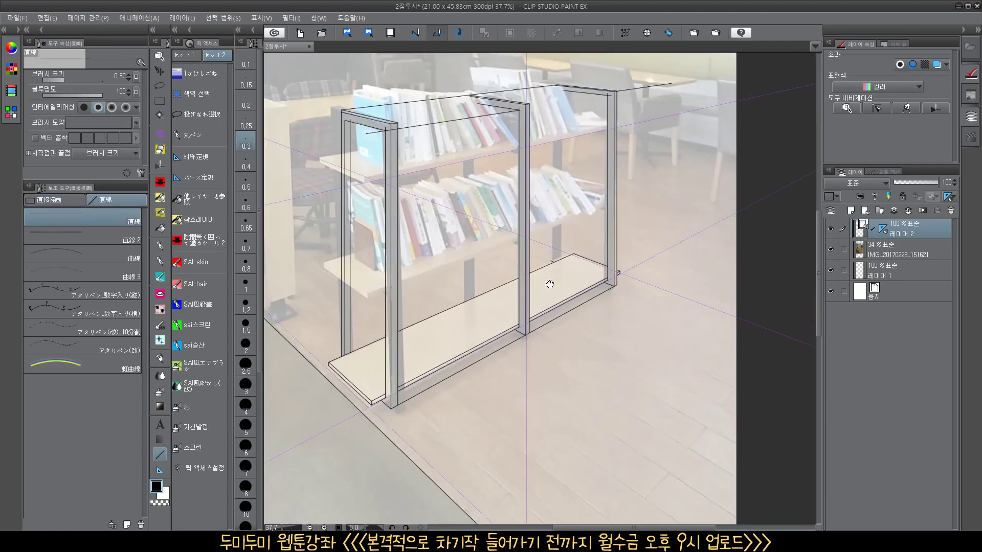
{"action": "scroll", "coordinate": [578, 326], "scroll_direction": "up", "scroll_amount": 3}
{"action": "mouse_move", "coordinate": [557, 193]}
{"action": "left_mouse_down"}
{"action": "mouse_move", "coordinate": [693, 238]}
{"action": "mouse_move", "coordinate": [693, 278]}
{"action": "left_mouse_up"}
{"action": "scroll", "coordinate": [668, 253], "scroll_direction": "down", "scroll_amount": 3}
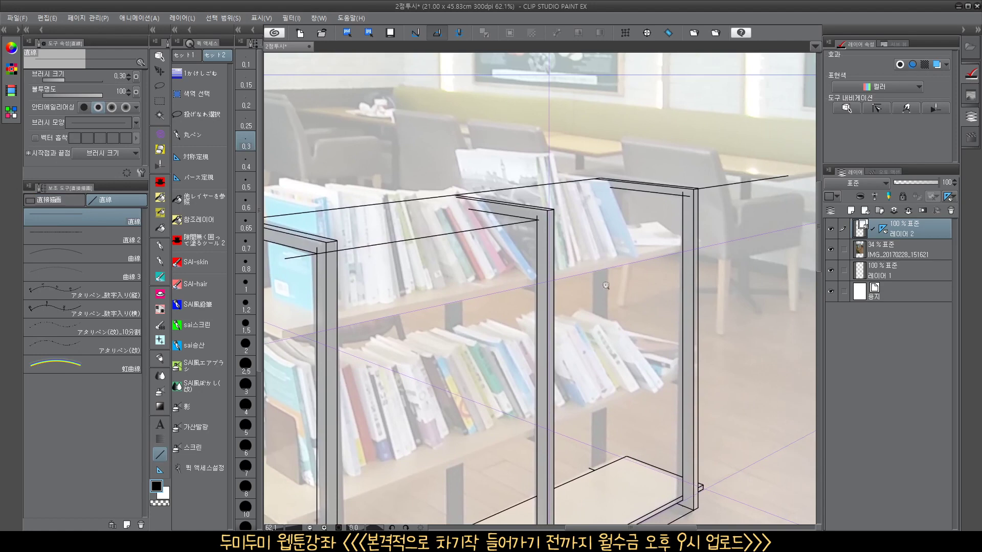
{"action": "scroll", "coordinate": [706, 256], "scroll_direction": "down", "scroll_amount": 2}
{"action": "scroll", "coordinate": [731, 258], "scroll_direction": "up", "scroll_amount": 3}
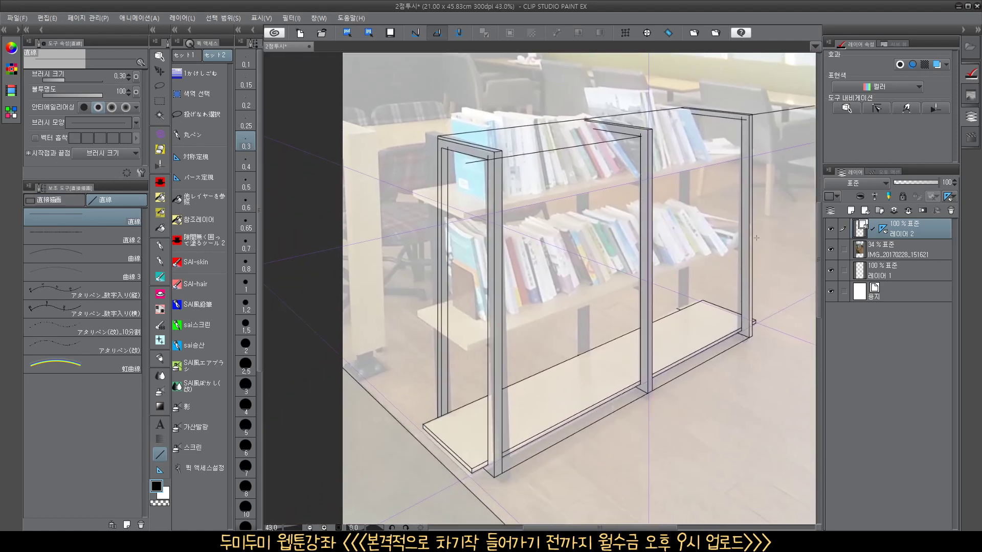
{"action": "mouse_move", "coordinate": [748, 244]}
{"action": "left_mouse_down"}
{"action": "mouse_move", "coordinate": [628, 291]}
{"action": "mouse_move", "coordinate": [505, 361]}
{"action": "mouse_move", "coordinate": [637, 287]}
{"action": "mouse_move", "coordinate": [762, 241]}
{"action": "left_mouse_up"}
{"action": "key", "text": "ctrl+z"}
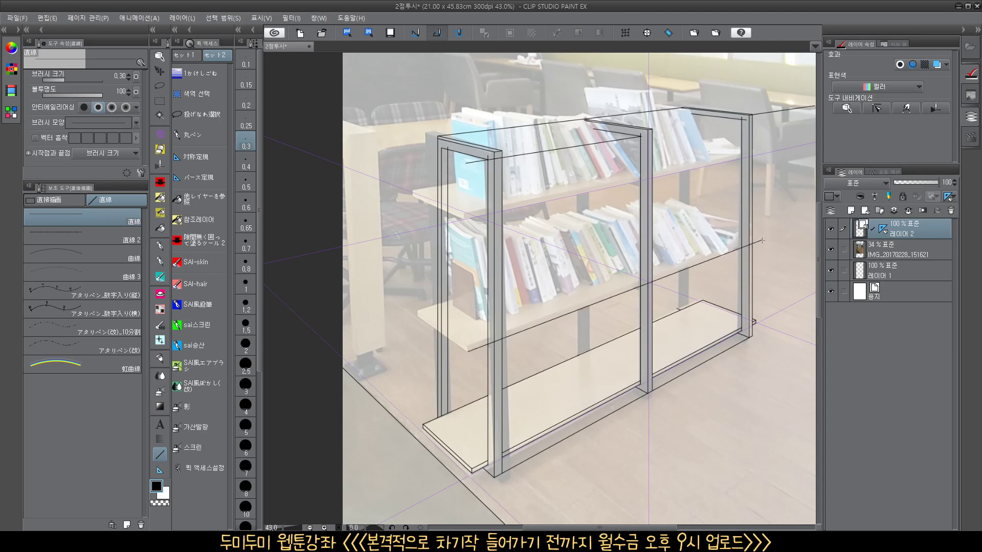
{"action": "left_click_drag", "start_coordinate": [468, 347], "coordinate": [767, 236]}
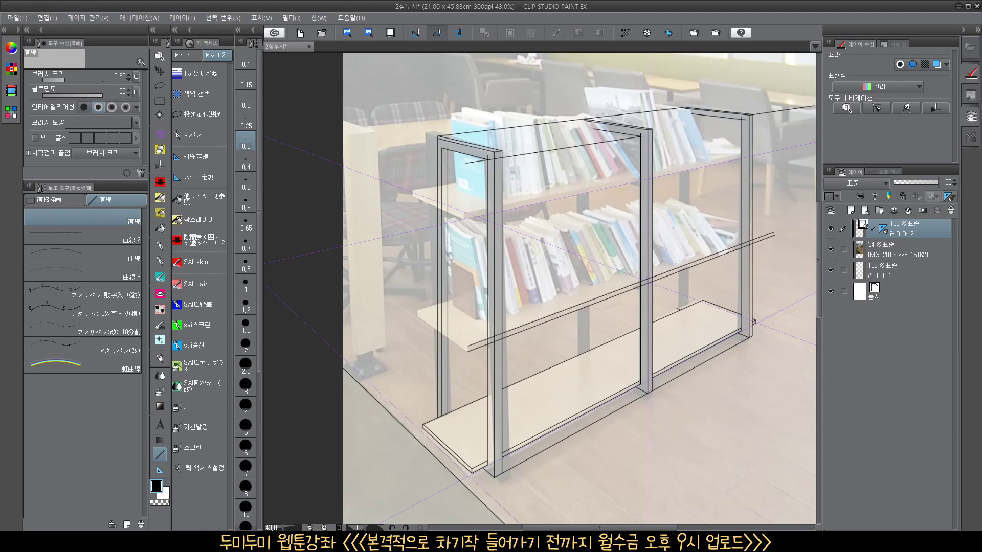
Draw a vertical guide line marking the near front corner of the middle and upper shelves
{"action": "left_click_drag", "start_coordinate": [465, 209], "coordinate": [490, 259]}
{"action": "key", "text": "ctrl+z"}
{"action": "left_click_drag", "start_coordinate": [497, 411], "coordinate": [502, 239]}
{"action": "left_click_drag", "start_coordinate": [484, 288], "coordinate": [522, 379]}
{"action": "scroll", "coordinate": [510, 334], "scroll_direction": "up", "scroll_amount": 3}
Draw the upper and lower side edges of the middle shelf's near end from the front corner back past the rear post
{"action": "left_click_drag", "start_coordinate": [507, 321], "coordinate": [353, 225]}
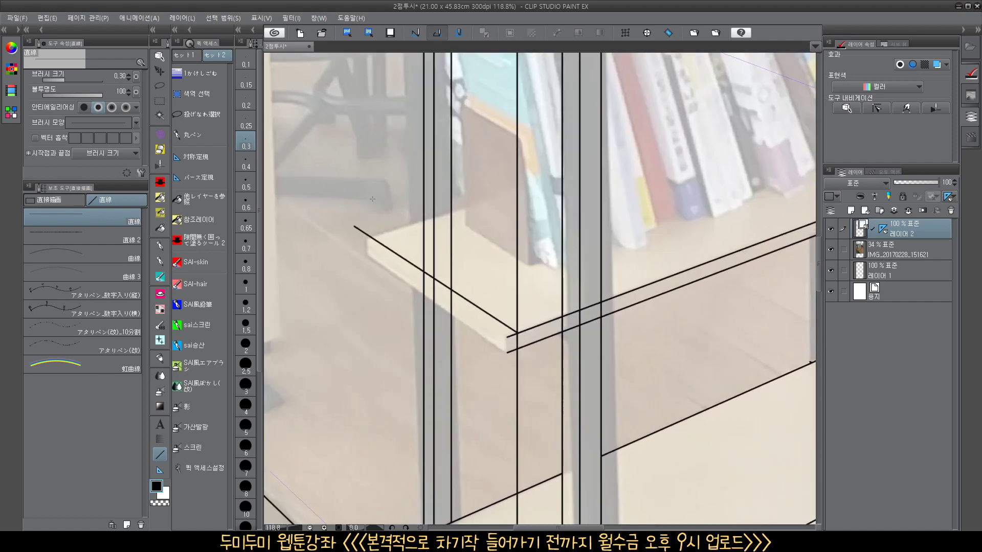
{"action": "key", "text": "ctrl+z"}
{"action": "left_click_drag", "start_coordinate": [518, 334], "coordinate": [342, 219]}
{"action": "mouse_move", "coordinate": [518, 348]}
{"action": "left_mouse_down"}
{"action": "mouse_move", "coordinate": [325, 220]}
{"action": "mouse_move", "coordinate": [363, 287]}
{"action": "left_mouse_up"}
{"action": "key", "text": "ctrl+z"}
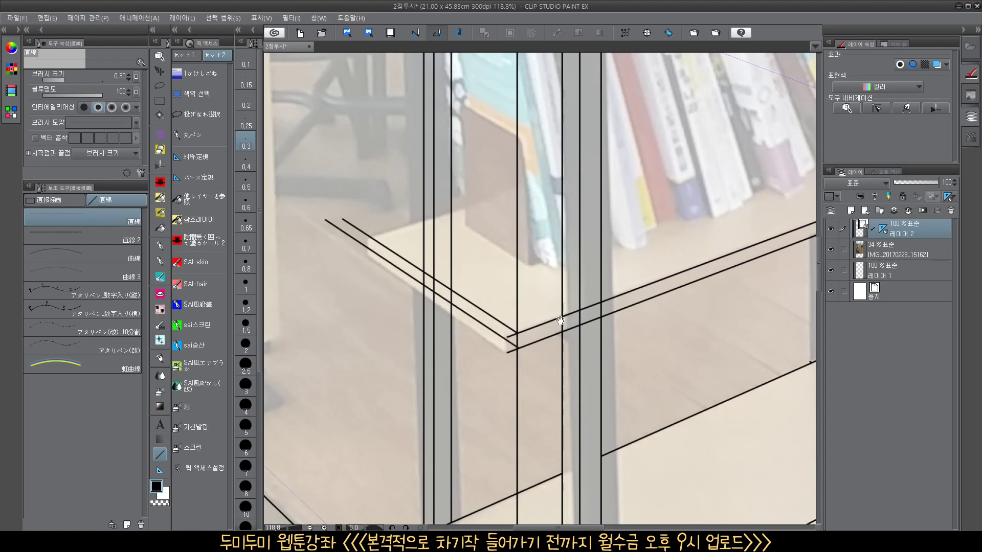
Draw the upper and lower front edges of the upper shelf as straight perspective lines across all three frames
{"action": "left_click_drag", "start_coordinate": [561, 320], "coordinate": [536, 215]}
{"action": "left_click_drag", "start_coordinate": [535, 205], "coordinate": [501, 340]}
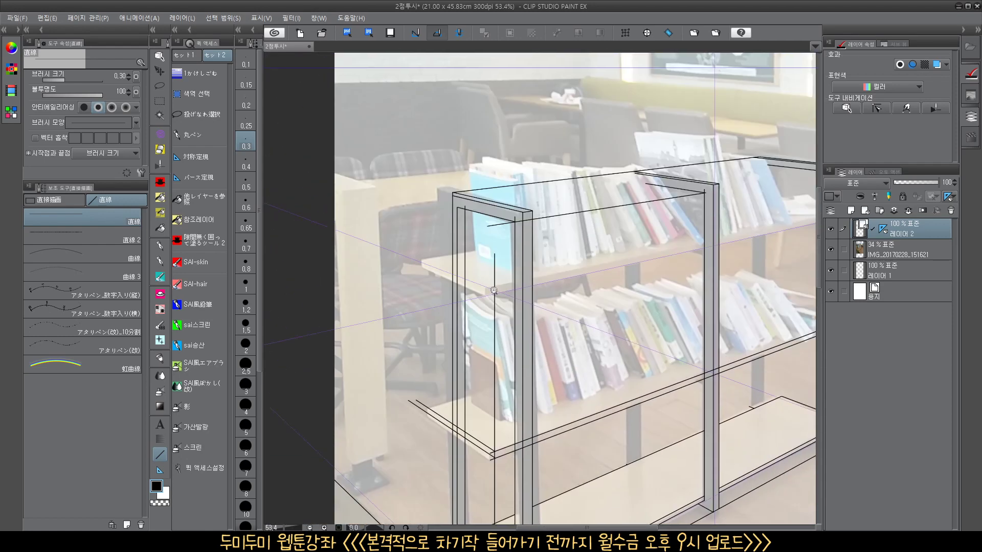
{"action": "mouse_move", "coordinate": [494, 290]}
{"action": "left_mouse_down"}
{"action": "mouse_move", "coordinate": [524, 314]}
{"action": "mouse_move", "coordinate": [423, 293]}
{"action": "mouse_move", "coordinate": [397, 307]}
{"action": "mouse_move", "coordinate": [540, 249]}
{"action": "mouse_move", "coordinate": [751, 203]}
{"action": "left_mouse_up"}
{"action": "left_click_drag", "start_coordinate": [344, 284], "coordinate": [748, 204]}
Draw a vertical line just beyond the far front post to mark the far ends of both shelves
{"action": "left_click_drag", "start_coordinate": [742, 266], "coordinate": [593, 247]}
{"action": "left_click_drag", "start_coordinate": [596, 293], "coordinate": [601, 307]}
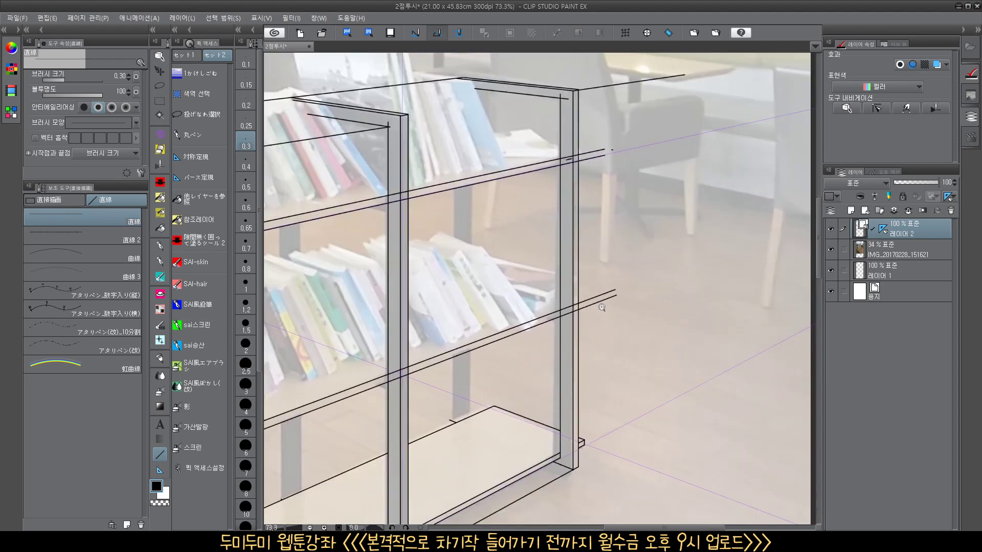
{"action": "left_click_drag", "start_coordinate": [584, 437], "coordinate": [582, 89]}
{"action": "scroll", "coordinate": [602, 176], "scroll_direction": "up", "scroll_amount": 1}
{"action": "left_click_drag", "start_coordinate": [601, 186], "coordinate": [568, 282]}
Erase the shelf lines beyond the far end line, the excess parts of that line, and the shelf lines crossing the far post's front
{"action": "key", "text": "e"}
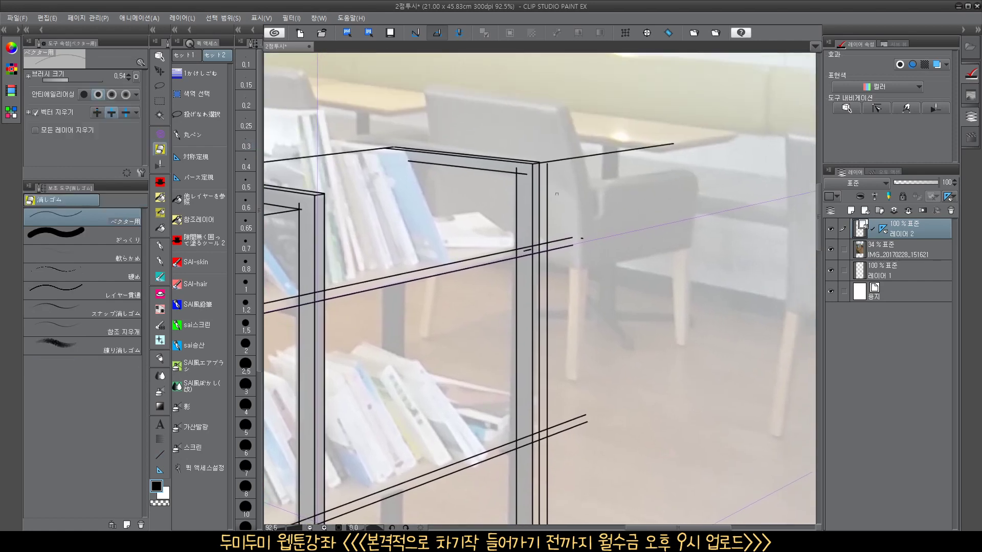
{"action": "left_click_drag", "start_coordinate": [544, 220], "coordinate": [560, 253]}
{"action": "left_click_drag", "start_coordinate": [558, 479], "coordinate": [568, 278]}
{"action": "left_click_drag", "start_coordinate": [541, 392], "coordinate": [542, 381]}
{"action": "mouse_move", "coordinate": [546, 220]}
{"action": "left_mouse_down"}
{"action": "mouse_move", "coordinate": [541, 305]}
{"action": "mouse_move", "coordinate": [540, 290]}
{"action": "left_mouse_up"}
{"action": "left_click_drag", "start_coordinate": [545, 256], "coordinate": [533, 420]}
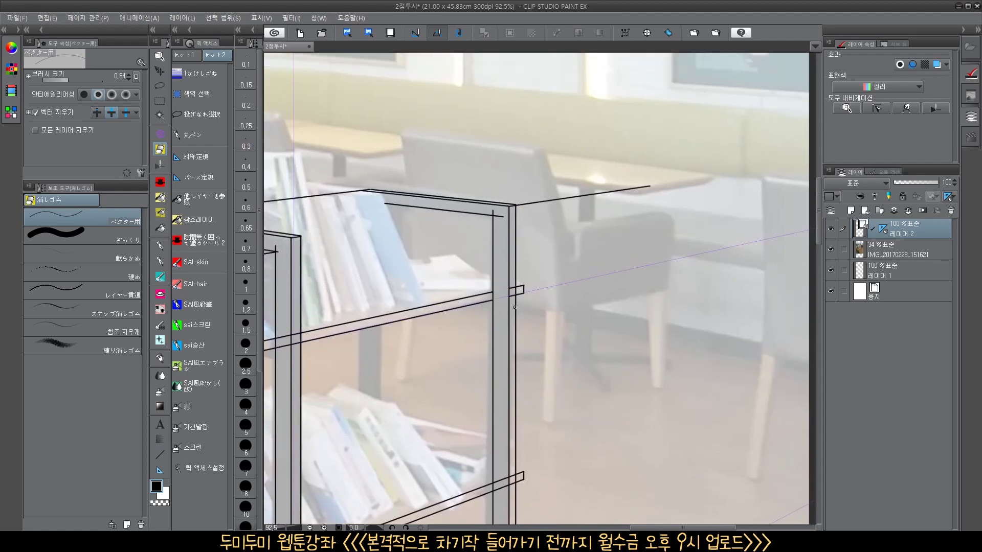
Erase the shelf lines crossing the far front post's side and trim the overshooting lines at the far frame's top corners
{"action": "mouse_move", "coordinate": [513, 297]}
{"action": "left_mouse_down"}
{"action": "mouse_move", "coordinate": [513, 283]}
{"action": "mouse_move", "coordinate": [521, 358]}
{"action": "left_mouse_up"}
{"action": "scroll", "coordinate": [515, 301], "scroll_direction": "up", "scroll_amount": 2}
{"action": "mouse_move", "coordinate": [531, 252]}
{"action": "left_mouse_down"}
{"action": "mouse_move", "coordinate": [532, 267]}
{"action": "mouse_move", "coordinate": [480, 269]}
{"action": "left_mouse_up"}
{"action": "scroll", "coordinate": [507, 335], "scroll_direction": "down", "scroll_amount": 3}
{"action": "mouse_move", "coordinate": [522, 455]}
{"action": "left_mouse_down"}
{"action": "mouse_move", "coordinate": [578, 311]}
{"action": "mouse_move", "coordinate": [609, 284]}
{"action": "left_mouse_up"}
{"action": "scroll", "coordinate": [585, 337], "scroll_direction": "up", "scroll_amount": 2}
{"action": "left_click", "coordinate": [598, 322]}
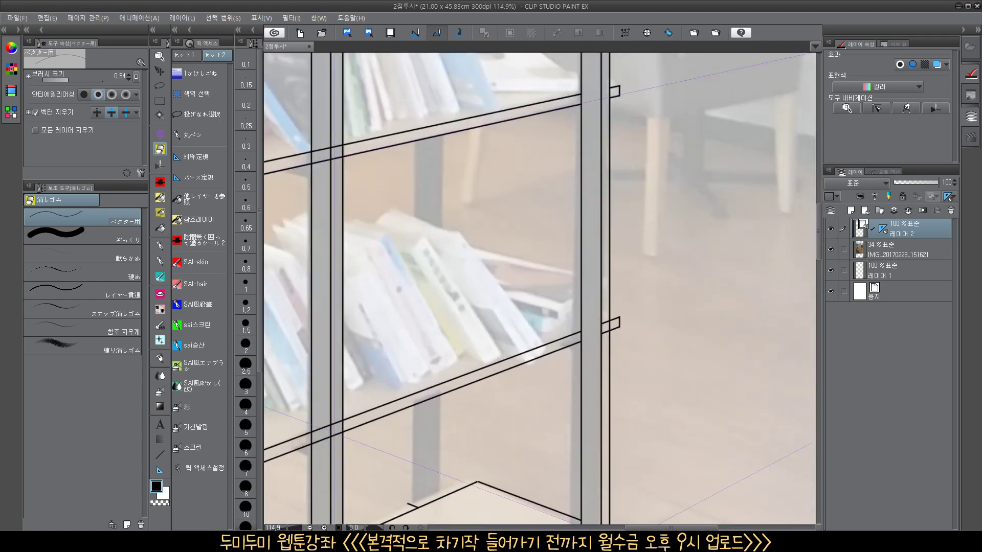
Erase the middle and upper shelf edge lines crossing the middle front post
{"action": "left_click_drag", "start_coordinate": [547, 314], "coordinate": [728, 207]}
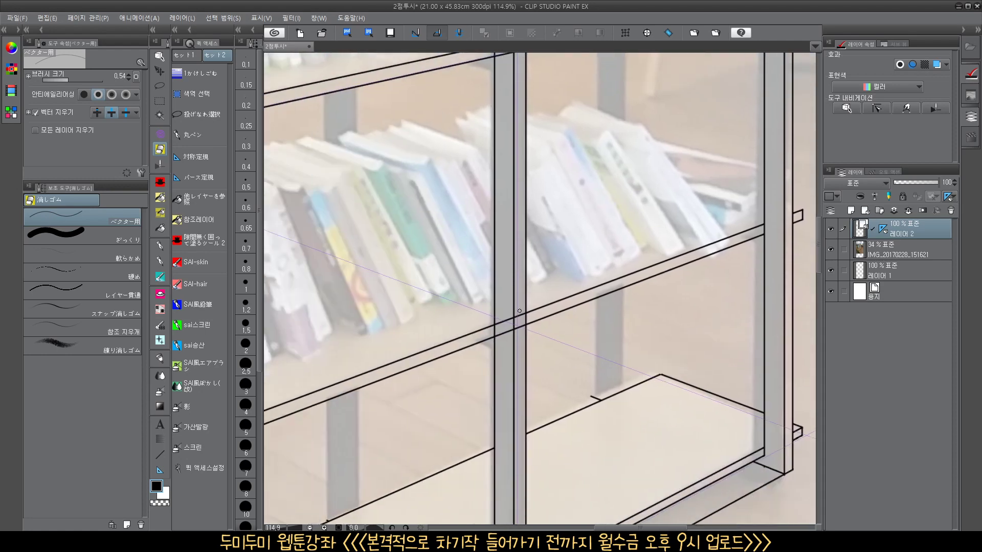
{"action": "left_click_drag", "start_coordinate": [506, 331], "coordinate": [506, 317]}
{"action": "mouse_move", "coordinate": [518, 182]}
{"action": "left_mouse_down"}
{"action": "mouse_move", "coordinate": [498, 311]}
{"action": "mouse_move", "coordinate": [494, 479]}
{"action": "left_mouse_up"}
{"action": "left_click_drag", "start_coordinate": [483, 356], "coordinate": [483, 332]}
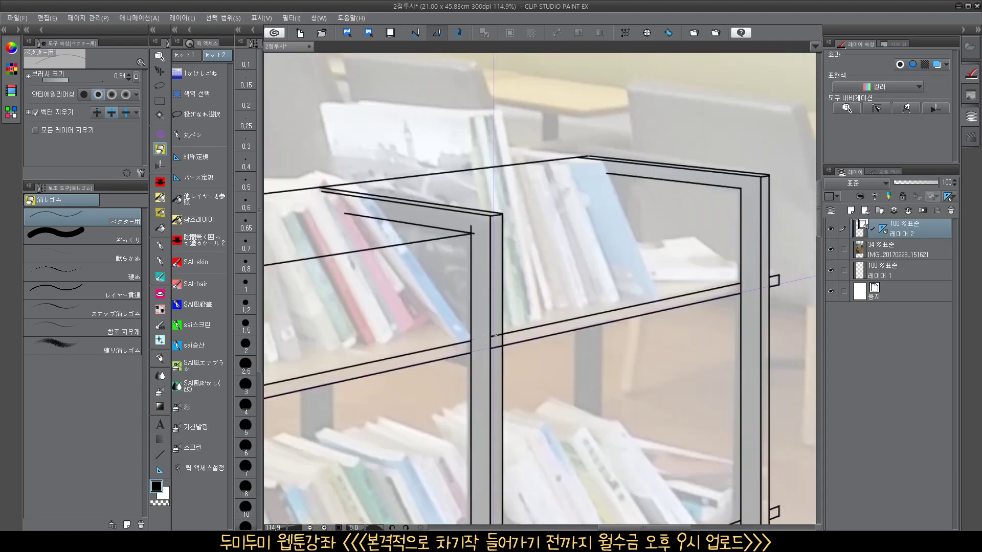
Erase the inner guide line left of the middle frame and the excess shelf lines crossing its post
{"action": "left_click_drag", "start_coordinate": [470, 250], "coordinate": [451, 256]}
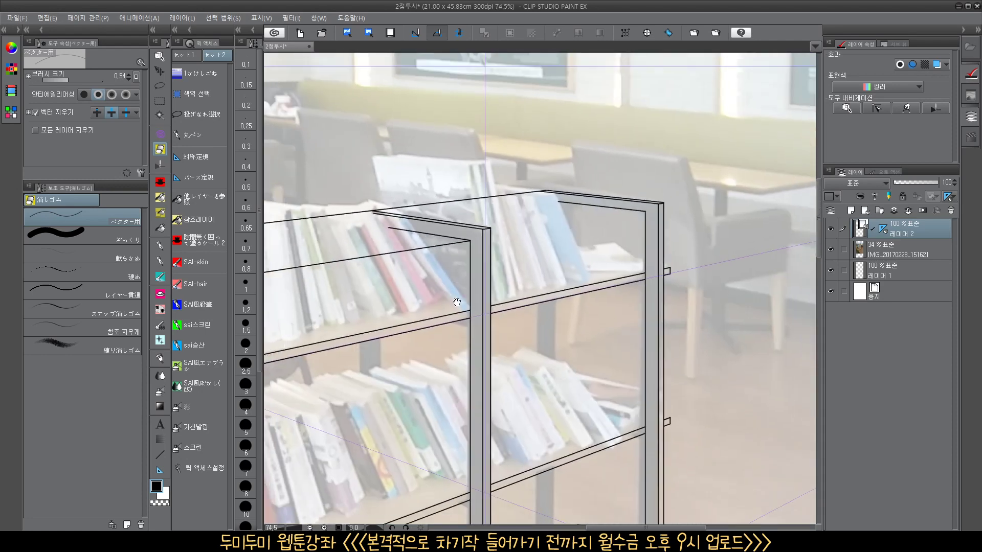
{"action": "left_click_drag", "start_coordinate": [460, 297], "coordinate": [644, 294]}
{"action": "left_click_drag", "start_coordinate": [381, 306], "coordinate": [434, 286]}
{"action": "mouse_move", "coordinate": [478, 209]}
{"action": "left_mouse_down"}
{"action": "mouse_move", "coordinate": [476, 224]}
{"action": "mouse_move", "coordinate": [410, 249]}
{"action": "left_mouse_up"}
{"action": "left_click_drag", "start_coordinate": [437, 221], "coordinate": [427, 286]}
{"action": "left_click_drag", "start_coordinate": [423, 340], "coordinate": [470, 258]}
{"action": "left_click_drag", "start_coordinate": [493, 301], "coordinate": [502, 301]}
{"action": "left_click_drag", "start_coordinate": [404, 337], "coordinate": [423, 342]}
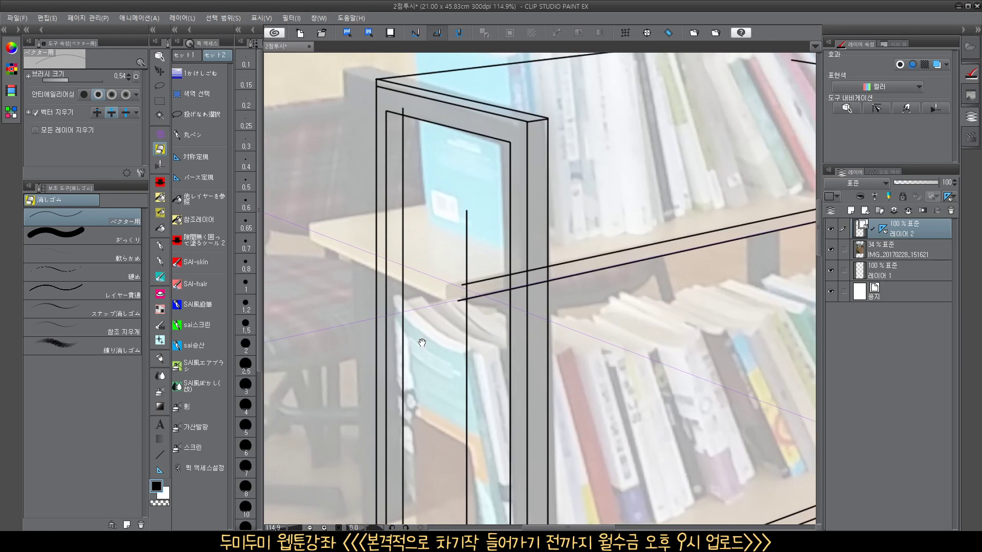
Draw the upper and lower edges of the near ends of the top and middle shelves in perspective
{"action": "left_click", "coordinate": [162, 454]}
{"action": "mouse_move", "coordinate": [460, 286]}
{"action": "left_mouse_down"}
{"action": "mouse_move", "coordinate": [475, 285]}
{"action": "mouse_move", "coordinate": [179, 174]}
{"action": "left_mouse_up"}
{"action": "left_click_drag", "start_coordinate": [470, 256], "coordinate": [590, 252]}
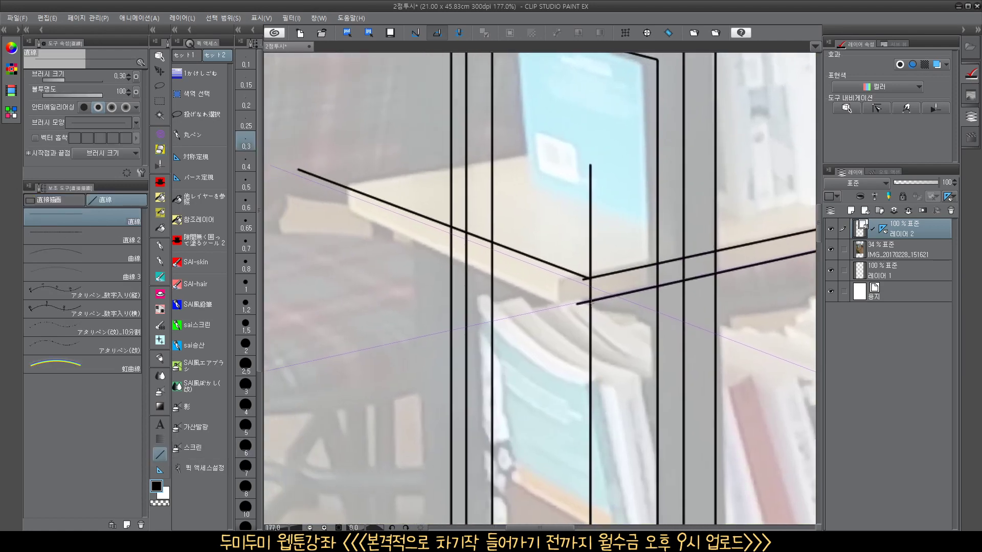
{"action": "left_click_drag", "start_coordinate": [591, 303], "coordinate": [300, 192]}
{"action": "scroll", "coordinate": [409, 241], "scroll_direction": "down", "scroll_amount": 2}
{"action": "left_click_drag", "start_coordinate": [455, 67], "coordinate": [457, 144]}
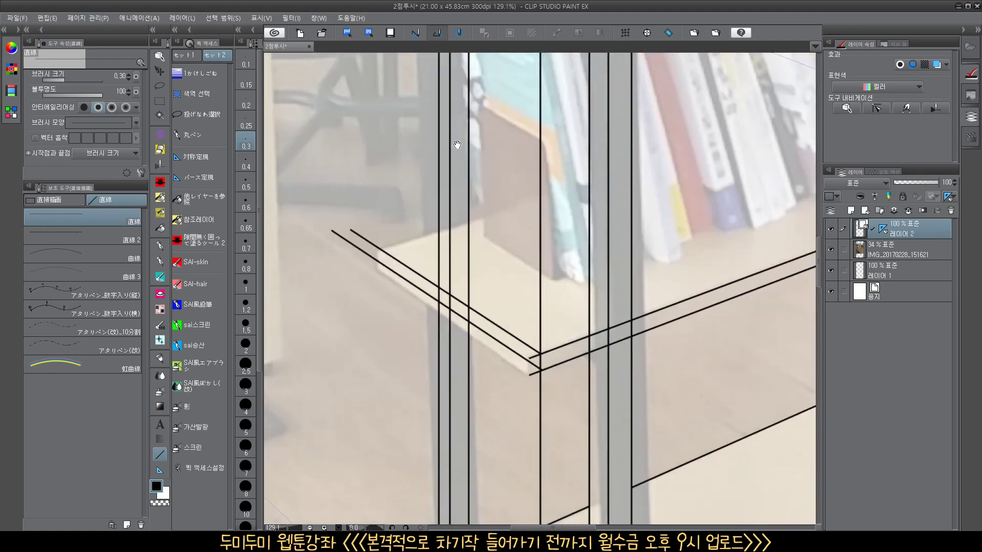
{"action": "scroll", "coordinate": [408, 299], "scroll_direction": "down", "scroll_amount": 3}
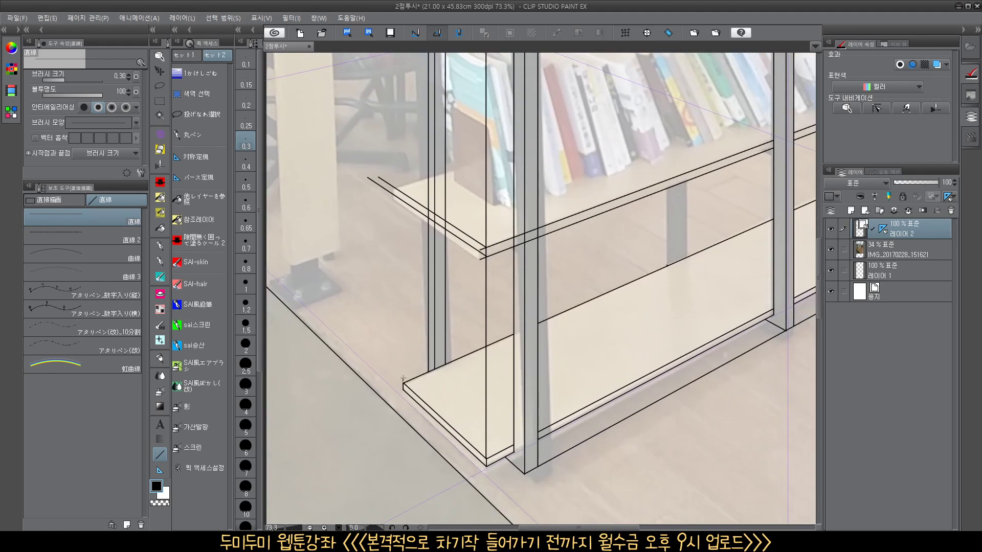
Draw a vertical guide up from the bottom shelf's outer back corner and erase the excess, leaving short end edges on the two upper shelves
{"action": "mouse_move", "coordinate": [403, 381]}
{"action": "left_mouse_down"}
{"action": "mouse_move", "coordinate": [419, 51]}
{"action": "mouse_move", "coordinate": [422, 63]}
{"action": "left_mouse_up"}
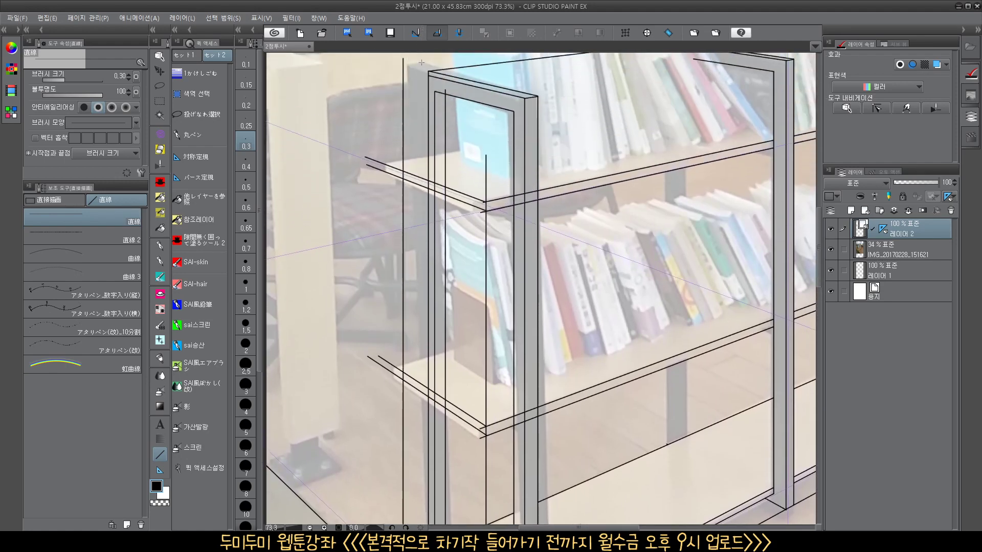
{"action": "scroll", "coordinate": [416, 219], "scroll_direction": "up", "scroll_amount": 1}
{"action": "key", "text": "e"}
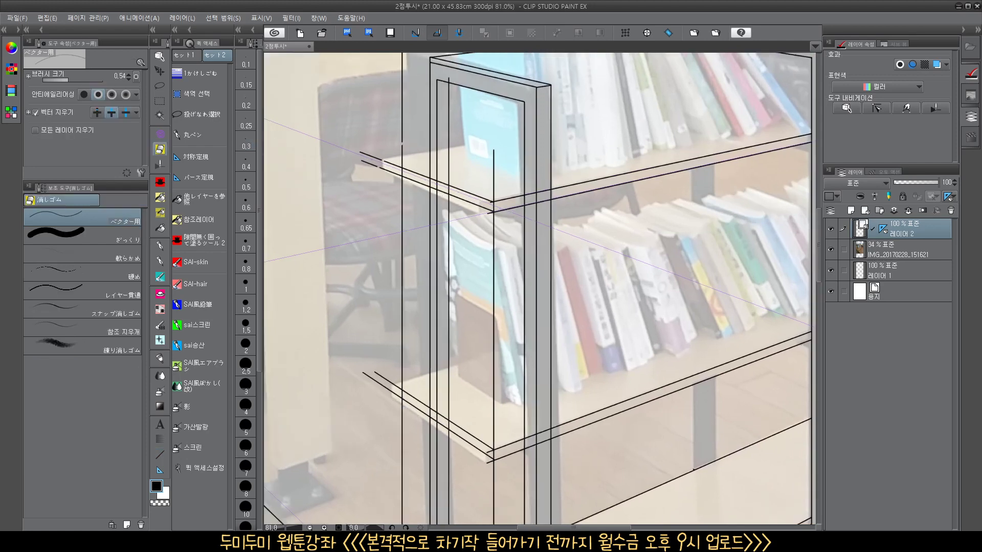
{"action": "left_click_drag", "start_coordinate": [403, 144], "coordinate": [378, 167]}
{"action": "mouse_move", "coordinate": [401, 368]}
{"action": "left_mouse_down"}
{"action": "mouse_move", "coordinate": [413, 235]}
{"action": "mouse_move", "coordinate": [388, 255]}
{"action": "left_mouse_up"}
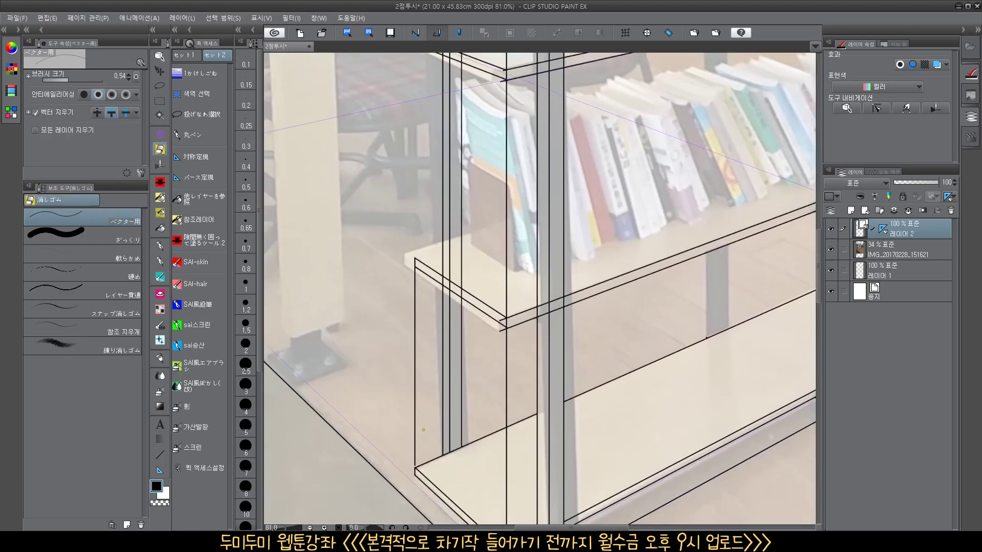
{"action": "left_click_drag", "start_coordinate": [424, 429], "coordinate": [413, 420]}
Draw the long back edges of the middle and top shelves in perspective from their outer back corners
{"action": "left_click", "coordinate": [166, 455]}
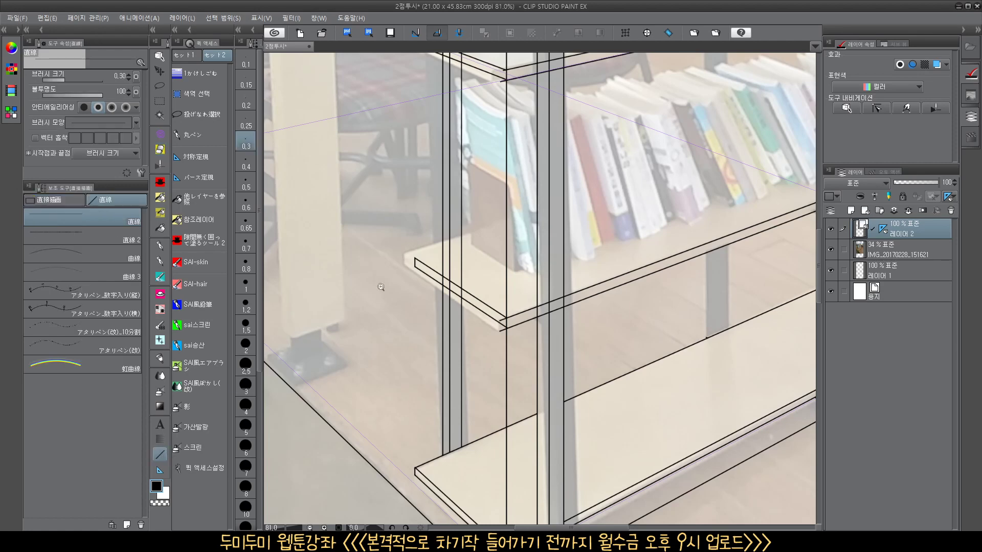
{"action": "scroll", "coordinate": [444, 258], "scroll_direction": "up", "scroll_amount": 2}
{"action": "left_click_drag", "start_coordinate": [401, 257], "coordinate": [749, 81]}
{"action": "scroll", "coordinate": [749, 81], "scroll_direction": "left", "scroll_amount": 10}
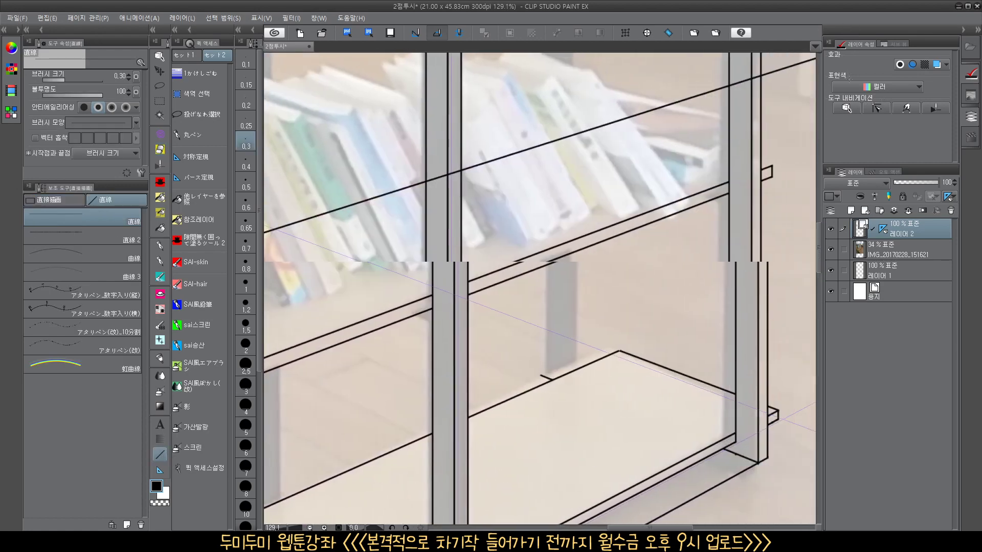
{"action": "scroll", "coordinate": [589, 152], "scroll_direction": "down", "scroll_amount": 5}
{"action": "scroll", "coordinate": [439, 211], "scroll_direction": "up", "scroll_amount": 5}
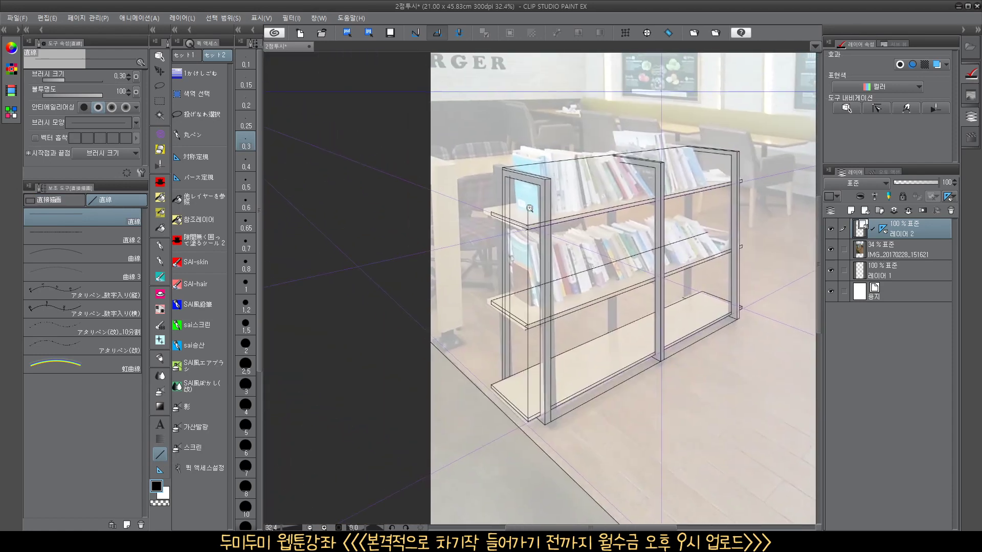
{"action": "left_click_drag", "start_coordinate": [396, 214], "coordinate": [819, 57]}
{"action": "scroll", "coordinate": [550, 279], "scroll_direction": "down", "scroll_amount": 6}
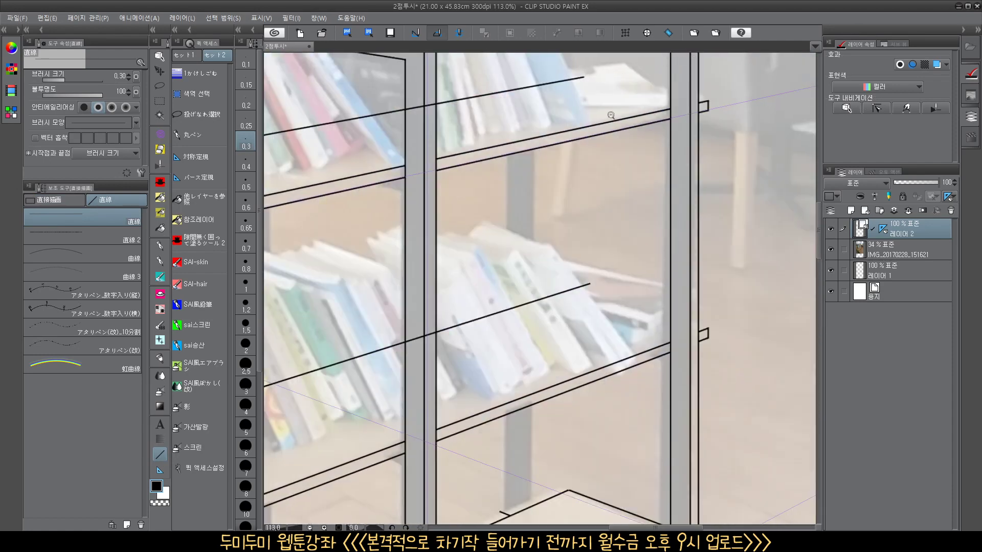
{"action": "key", "text": "w"}
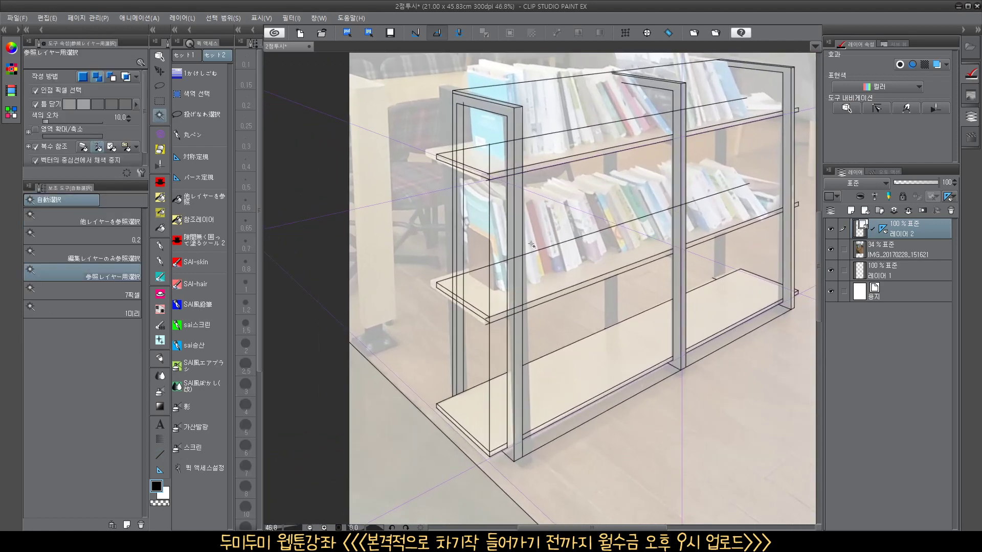
{"action": "scroll", "coordinate": [522, 259], "scroll_direction": "up", "scroll_amount": 5}
{"action": "left_click", "coordinate": [522, 258]}
{"action": "key", "text": "ctrl+d"}
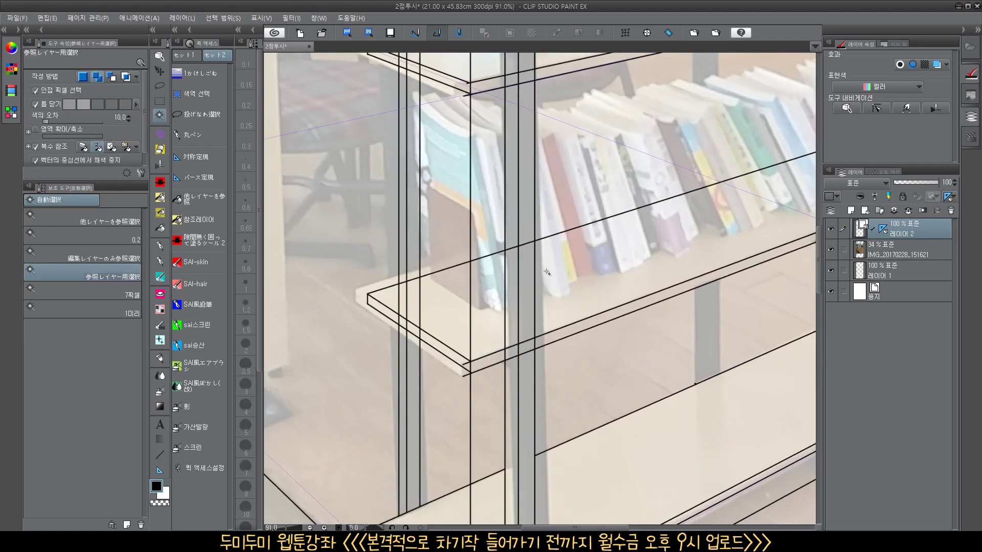
Erase the middle shelf lines crossing the near frame's front post and the vertical guide running through the shelf corners
{"action": "key", "text": "e"}
{"action": "mouse_move", "coordinate": [527, 334]}
{"action": "left_mouse_down"}
{"action": "mouse_move", "coordinate": [512, 377]}
{"action": "mouse_move", "coordinate": [464, 378]}
{"action": "mouse_move", "coordinate": [465, 364]}
{"action": "mouse_move", "coordinate": [466, 398]}
{"action": "left_mouse_up"}
{"action": "left_click_drag", "start_coordinate": [476, 317], "coordinate": [465, 331]}
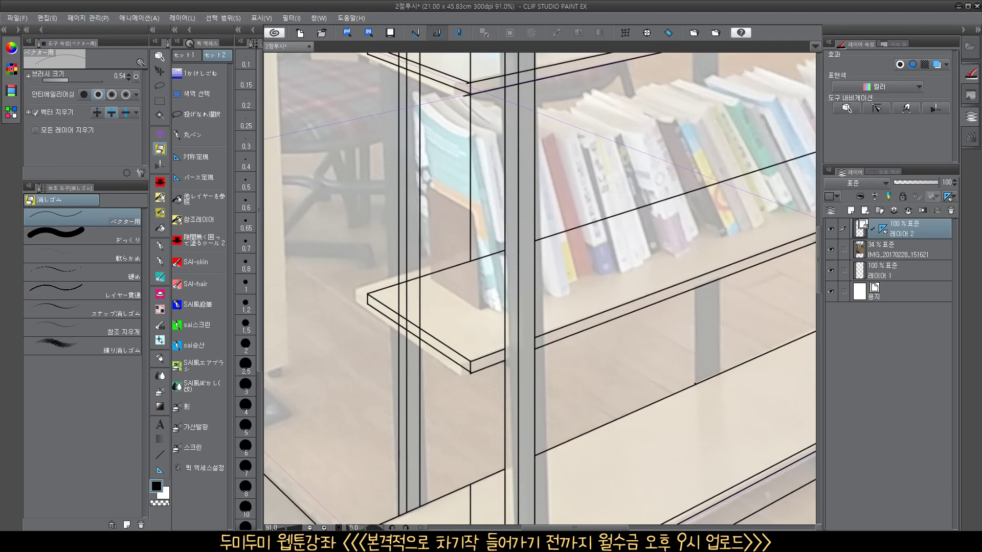
{"action": "left_click_drag", "start_coordinate": [476, 225], "coordinate": [464, 239]}
{"action": "mouse_move", "coordinate": [475, 399]}
{"action": "left_mouse_down"}
{"action": "mouse_move", "coordinate": [478, 281]}
{"action": "mouse_move", "coordinate": [466, 425]}
{"action": "left_mouse_up"}
{"action": "left_click_drag", "start_coordinate": [510, 201], "coordinate": [470, 481]}
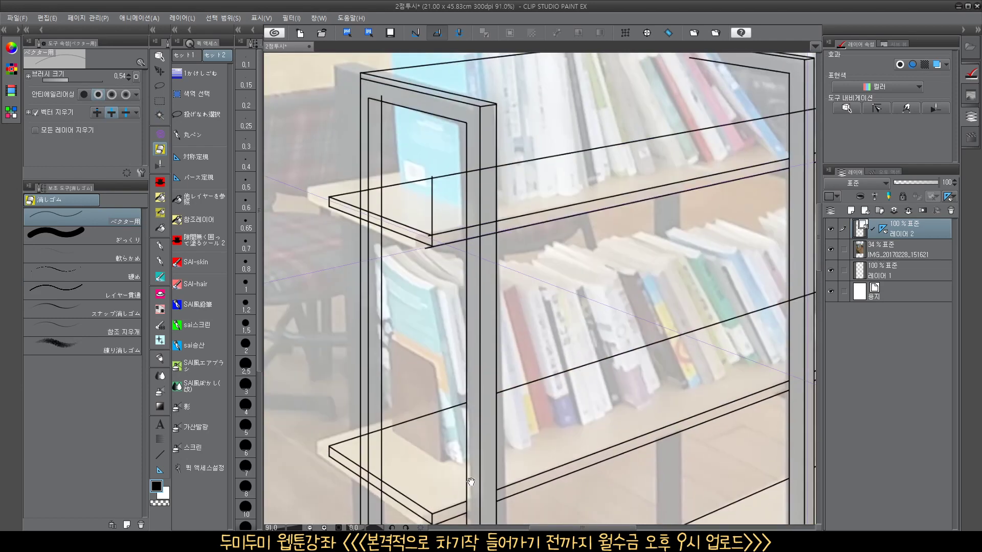
Erase the near frame's rear post lines where they pass through the middle and top shelves
{"action": "mouse_move", "coordinate": [418, 431]}
{"action": "left_mouse_down"}
{"action": "mouse_move", "coordinate": [503, 315]}
{"action": "mouse_move", "coordinate": [436, 339]}
{"action": "left_mouse_up"}
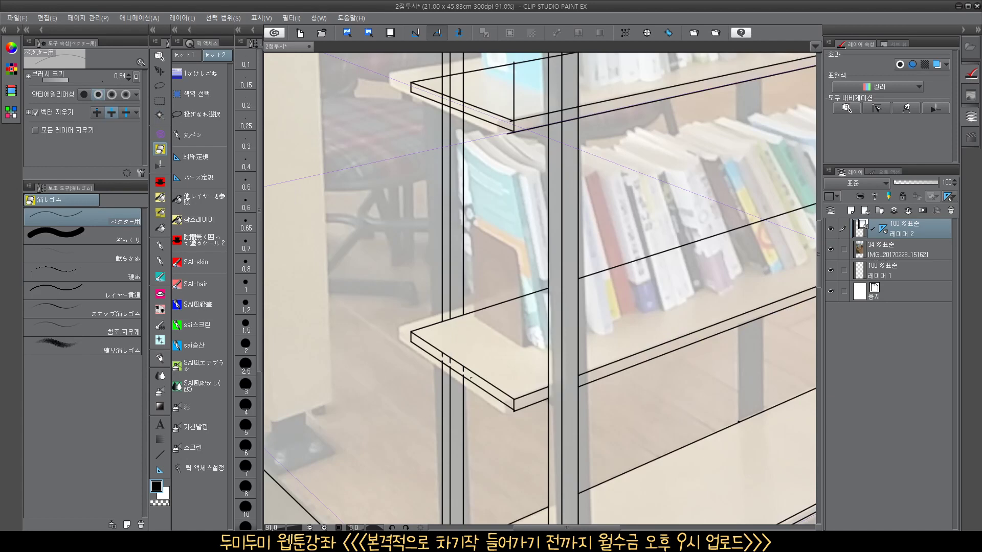
{"action": "left_click_drag", "start_coordinate": [513, 248], "coordinate": [516, 434]}
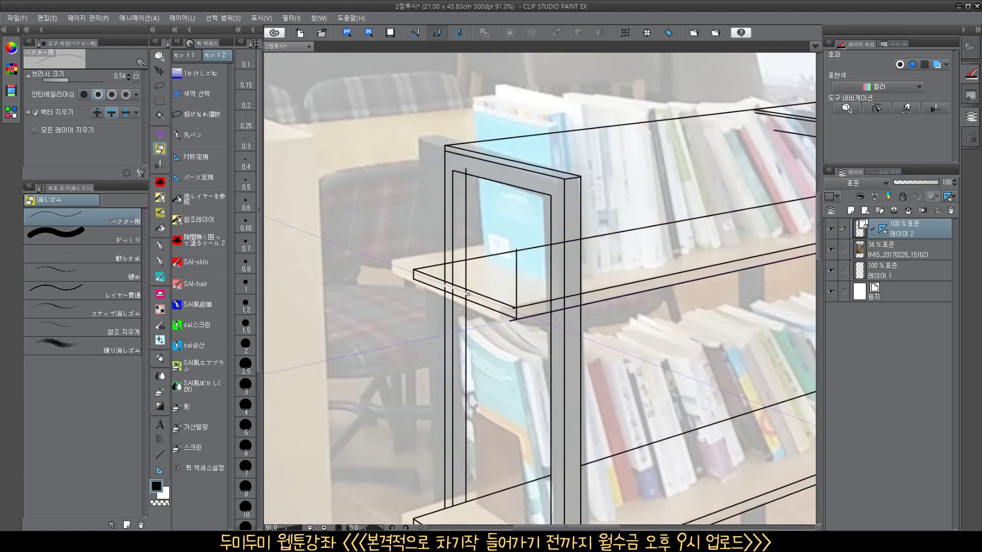
{"action": "mouse_move", "coordinate": [442, 268]}
{"action": "left_mouse_down"}
{"action": "mouse_move", "coordinate": [487, 291]}
{"action": "mouse_move", "coordinate": [476, 294]}
{"action": "left_mouse_up"}
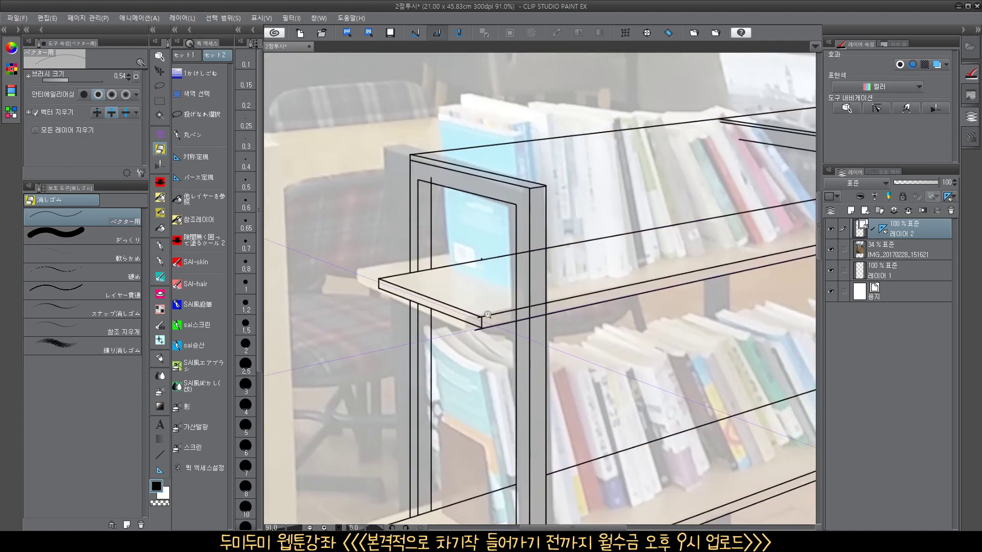
Clean up the overshoots at the top shelf's front corner and the stray line ends inside the near frame
{"action": "left_click_drag", "start_coordinate": [482, 328], "coordinate": [489, 311]}
{"action": "left_click", "coordinate": [477, 313]}
{"action": "left_click", "coordinate": [476, 332]}
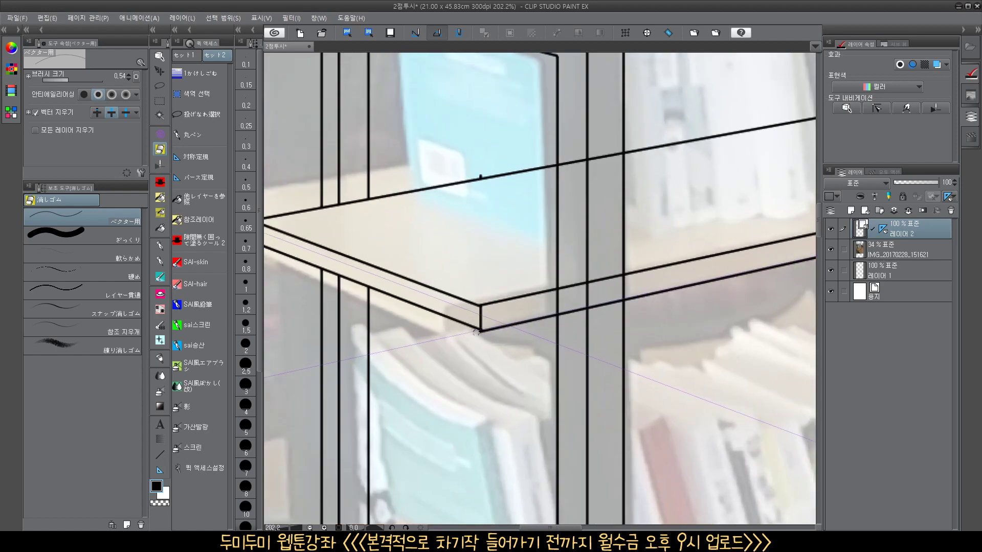
{"action": "scroll", "coordinate": [494, 253], "scroll_direction": "up", "scroll_amount": 3}
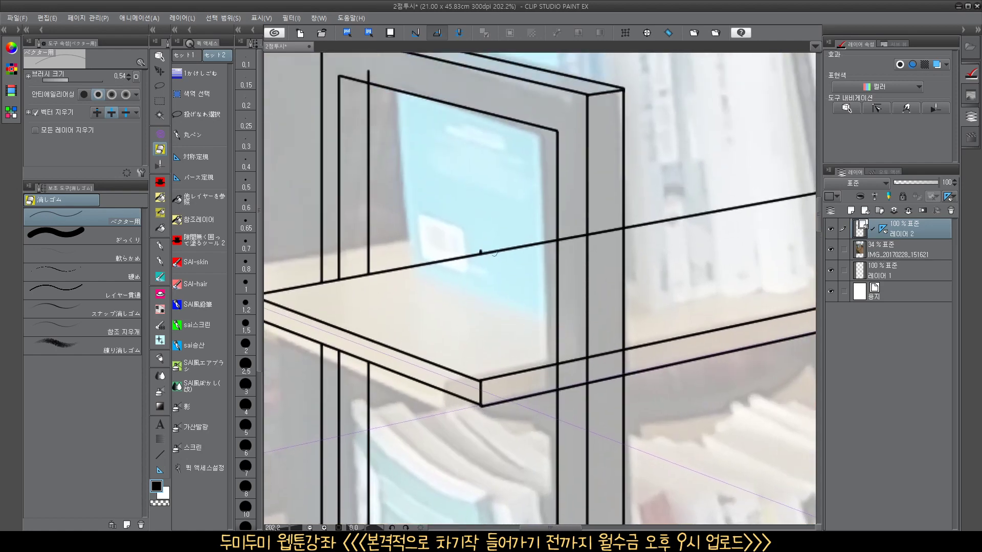
{"action": "scroll", "coordinate": [489, 239], "scroll_direction": "up", "scroll_amount": 4}
{"action": "scroll", "coordinate": [486, 272], "scroll_direction": "left", "scroll_amount": 2}
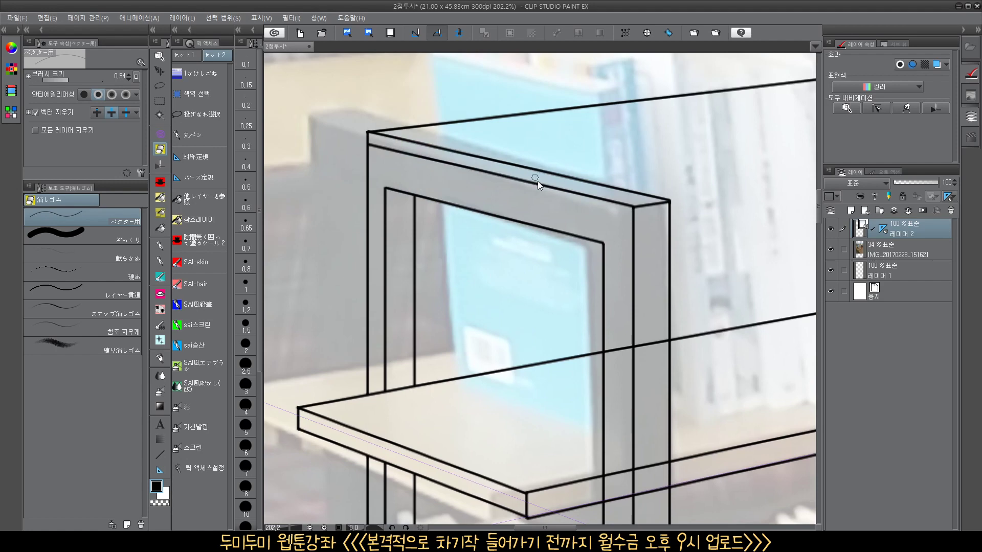
Erase the guide line linking the near and middle frame tops, and give the near frame's top back corner a short trimmed edge
{"action": "scroll", "coordinate": [538, 181], "scroll_direction": "down", "scroll_amount": 3}
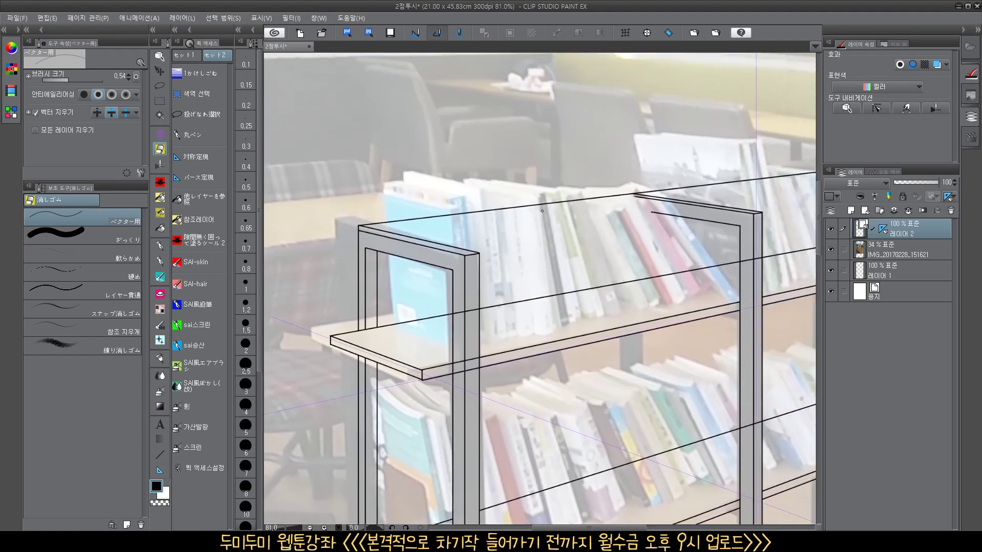
{"action": "left_click_drag", "start_coordinate": [542, 211], "coordinate": [559, 227]}
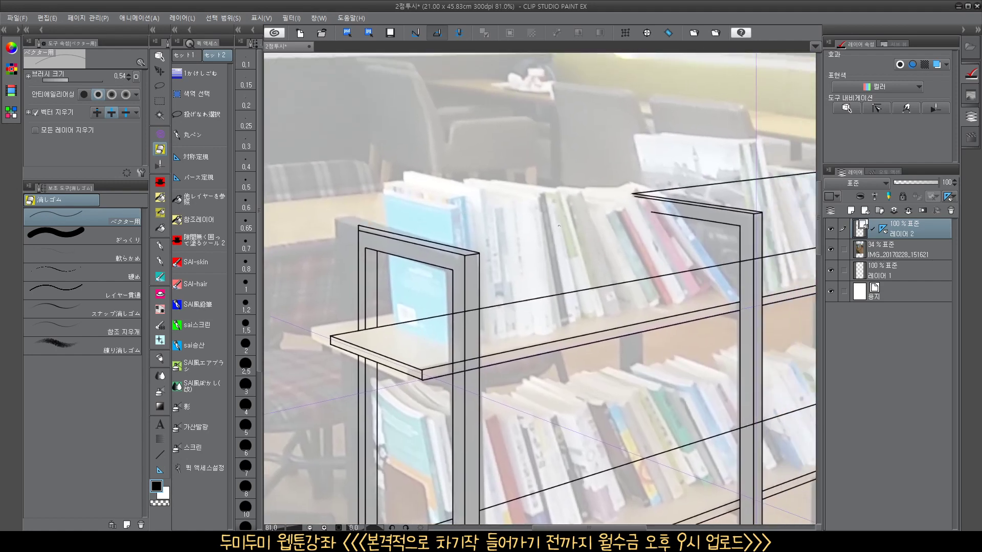
{"action": "left_click", "coordinate": [160, 455]}
{"action": "scroll", "coordinate": [337, 215], "scroll_direction": "up", "scroll_amount": 5}
{"action": "left_click_drag", "start_coordinate": [404, 293], "coordinate": [532, 277]}
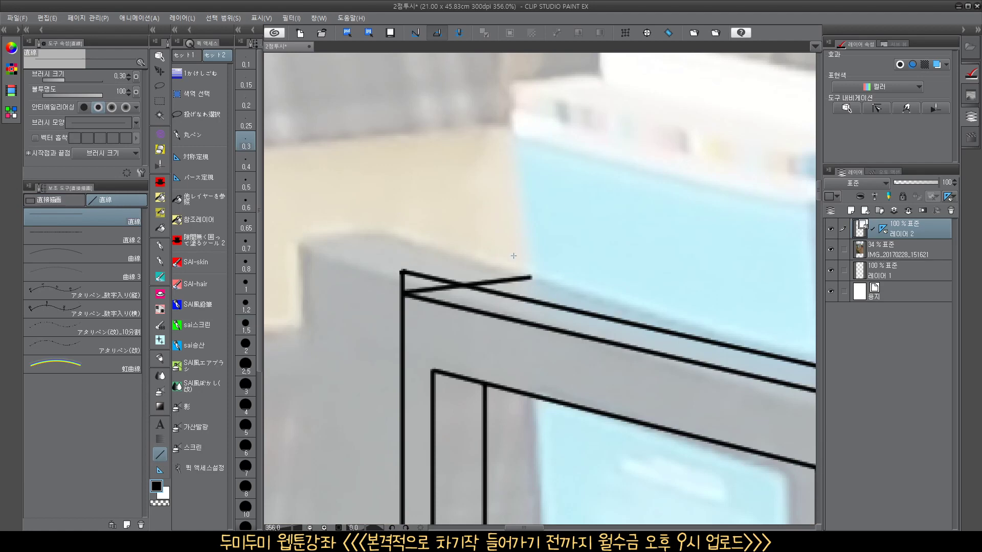
{"action": "key", "text": "e"}
{"action": "left_click_drag", "start_coordinate": [402, 282], "coordinate": [431, 276]}
{"action": "left_click_drag", "start_coordinate": [501, 275], "coordinate": [515, 280]}
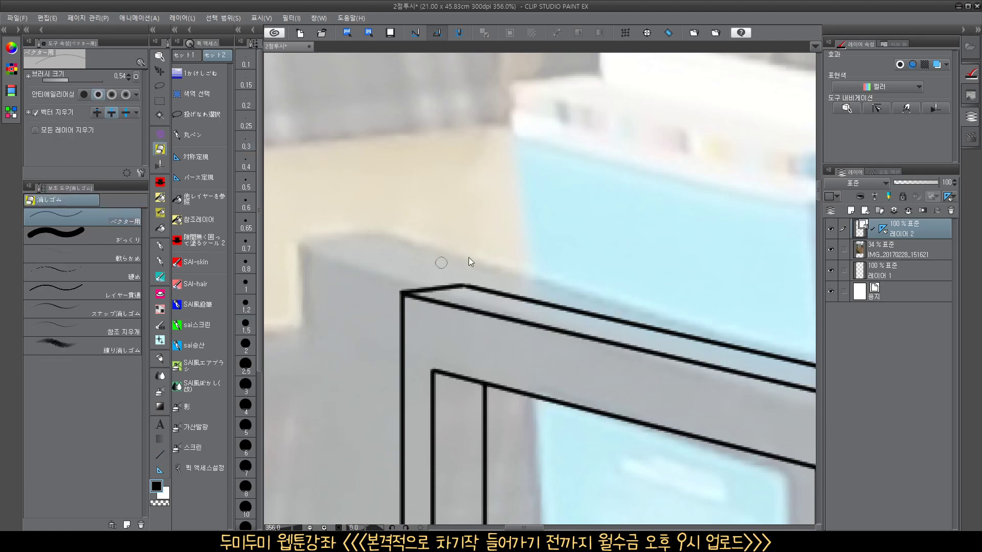
Draw the room corner behind the bookshelf with a vertical wall line and two perspective ceiling lines meeting on it
{"action": "scroll", "coordinate": [530, 277], "scroll_direction": "down", "scroll_amount": 8}
{"action": "left_click_drag", "start_coordinate": [646, 348], "coordinate": [523, 349]}
{"action": "scroll", "coordinate": [583, 310], "scroll_direction": "up", "scroll_amount": 1}
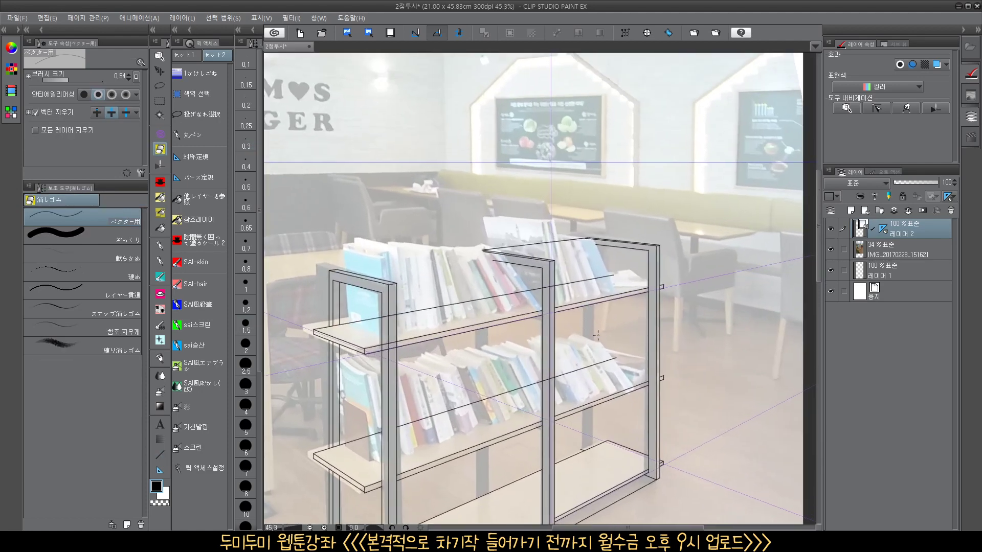
{"action": "left_click", "coordinate": [160, 453]}
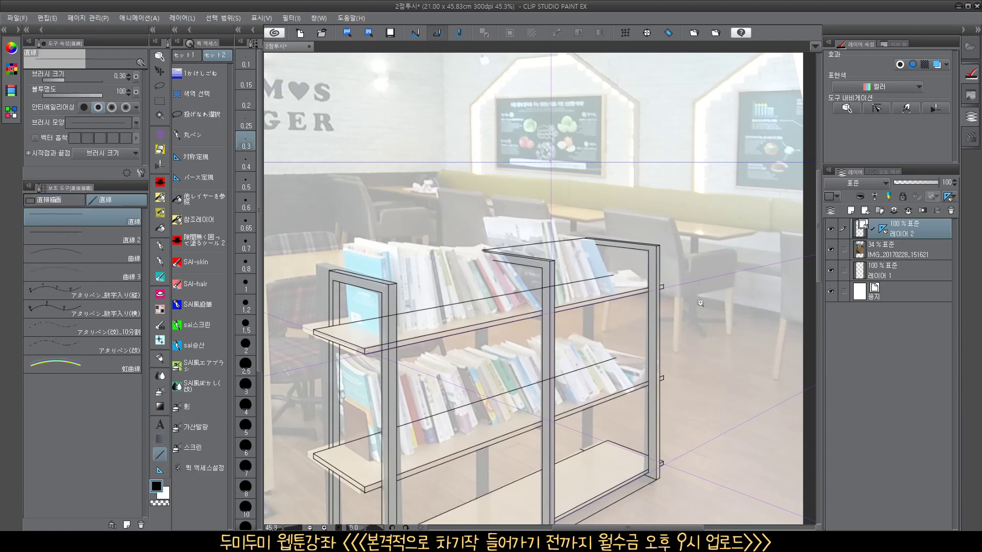
{"action": "left_click_drag", "start_coordinate": [700, 303], "coordinate": [694, 355]}
{"action": "left_click_drag", "start_coordinate": [694, 355], "coordinate": [647, 373]}
{"action": "left_click_drag", "start_coordinate": [653, 332], "coordinate": [671, 363]}
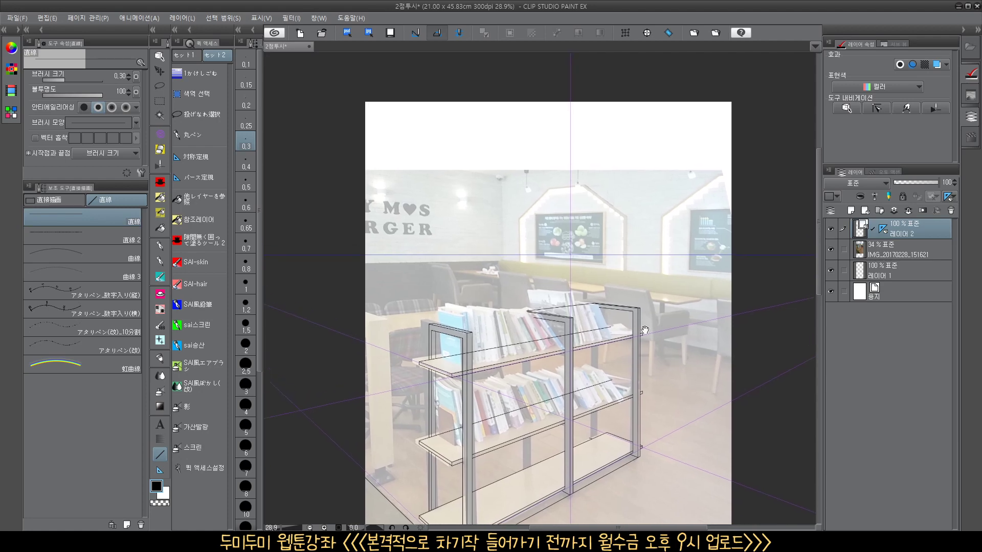
{"action": "mouse_move", "coordinate": [500, 141]}
{"action": "left_mouse_down"}
{"action": "mouse_move", "coordinate": [501, 250]}
{"action": "mouse_move", "coordinate": [506, 125]}
{"action": "left_mouse_up"}
{"action": "key", "text": "ctrl+z"}
{"action": "left_click_drag", "start_coordinate": [502, 178], "coordinate": [350, 60]}
{"action": "mouse_move", "coordinate": [503, 177]}
{"action": "left_mouse_down"}
{"action": "mouse_move", "coordinate": [734, 102]}
{"action": "mouse_move", "coordinate": [569, 163]}
{"action": "left_mouse_up"}
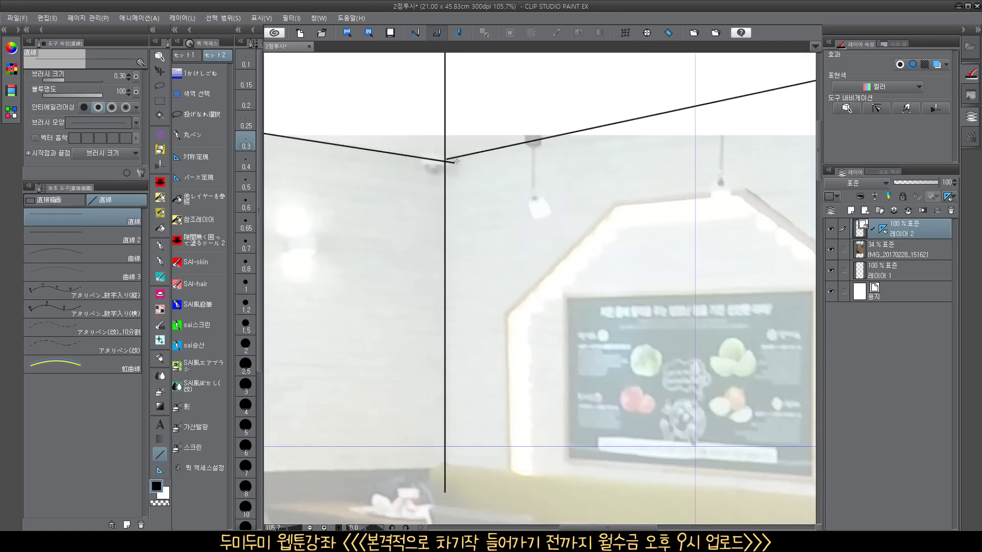
{"action": "key", "text": "ctrl+z"}
{"action": "mouse_move", "coordinate": [445, 162]}
{"action": "left_mouse_down"}
{"action": "mouse_move", "coordinate": [815, 63]}
{"action": "mouse_move", "coordinate": [801, 79]}
{"action": "left_mouse_up"}
Draw two closely spaced parallel perspective lines along the tops of the wall arches, extending to the canvas edge
{"action": "left_click_drag", "start_coordinate": [511, 178], "coordinate": [358, 185]}
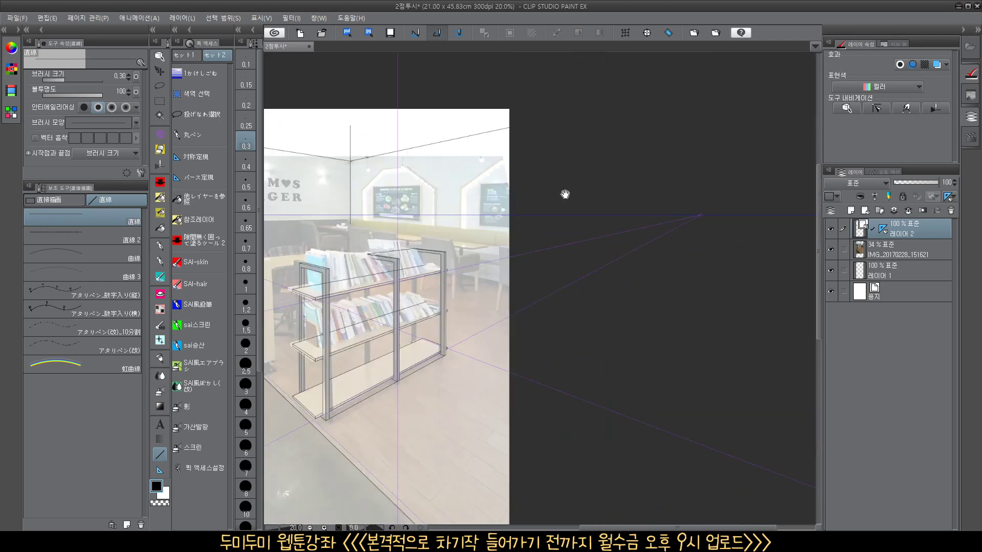
{"action": "left_click_drag", "start_coordinate": [566, 193], "coordinate": [677, 211]}
{"action": "left_click_drag", "start_coordinate": [548, 216], "coordinate": [616, 213]}
{"action": "left_click_drag", "start_coordinate": [528, 231], "coordinate": [615, 257]}
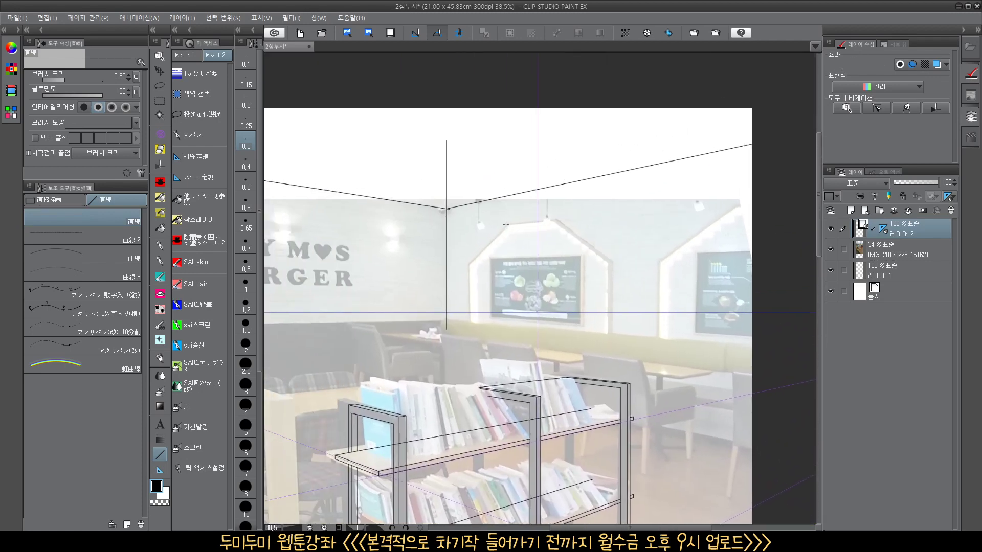
{"action": "left_click_drag", "start_coordinate": [506, 225], "coordinate": [755, 184]}
{"action": "key", "text": "ctrl+z"}
{"action": "left_click_drag", "start_coordinate": [522, 221], "coordinate": [751, 187]}
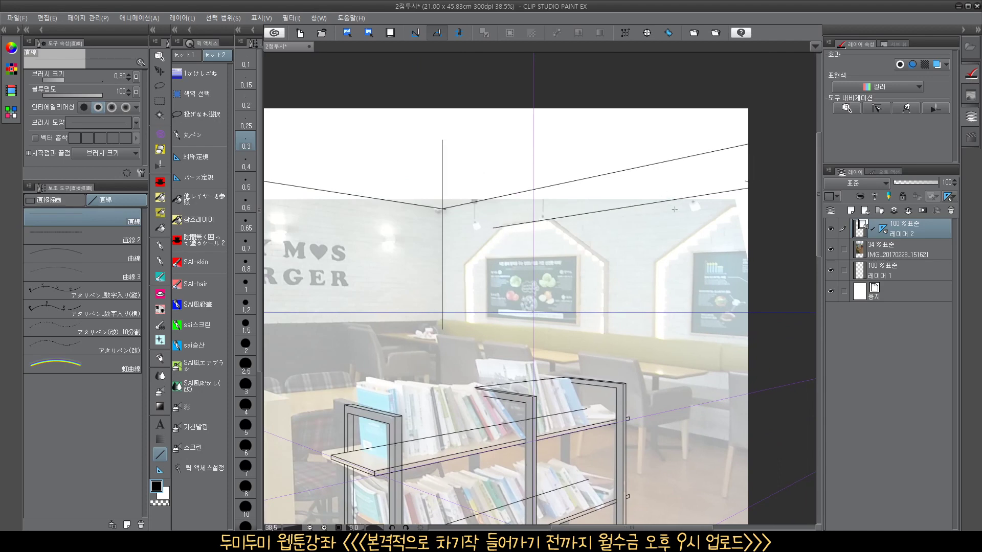
{"action": "key", "text": "ctrl+z"}
{"action": "left_click_drag", "start_coordinate": [488, 234], "coordinate": [778, 184]}
{"action": "left_click_drag", "start_coordinate": [487, 237], "coordinate": [746, 199]}
Draw two closely spaced vertical lines for the outer left side of the first wall arch
{"action": "scroll", "coordinate": [504, 289], "scroll_direction": "up", "scroll_amount": 2}
{"action": "left_click_drag", "start_coordinate": [504, 289], "coordinate": [547, 229]}
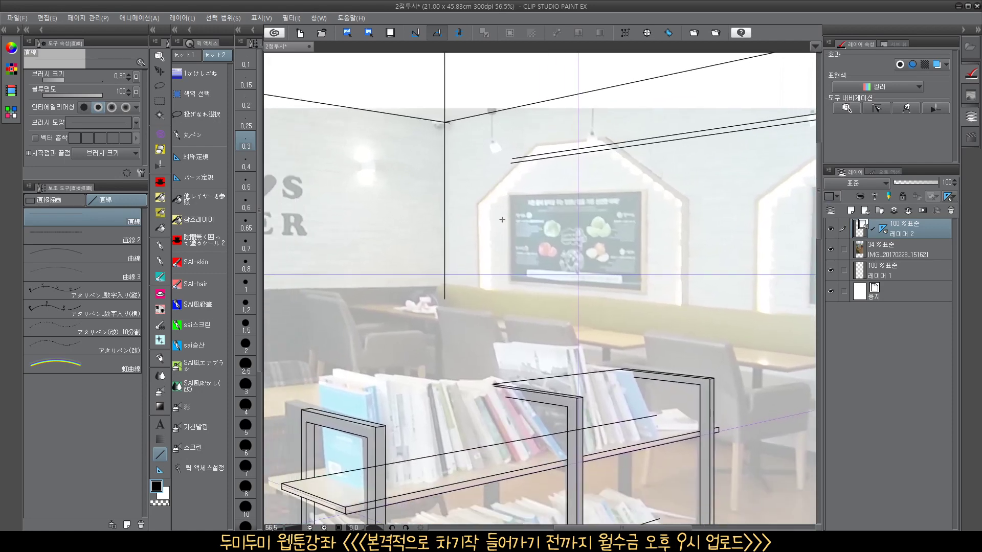
{"action": "left_click_drag", "start_coordinate": [479, 192], "coordinate": [479, 316]}
{"action": "left_click_drag", "start_coordinate": [482, 195], "coordinate": [483, 329]}
{"action": "scroll", "coordinate": [509, 202], "scroll_direction": "up", "scroll_amount": 1}
{"action": "left_click_drag", "start_coordinate": [574, 168], "coordinate": [531, 259]}
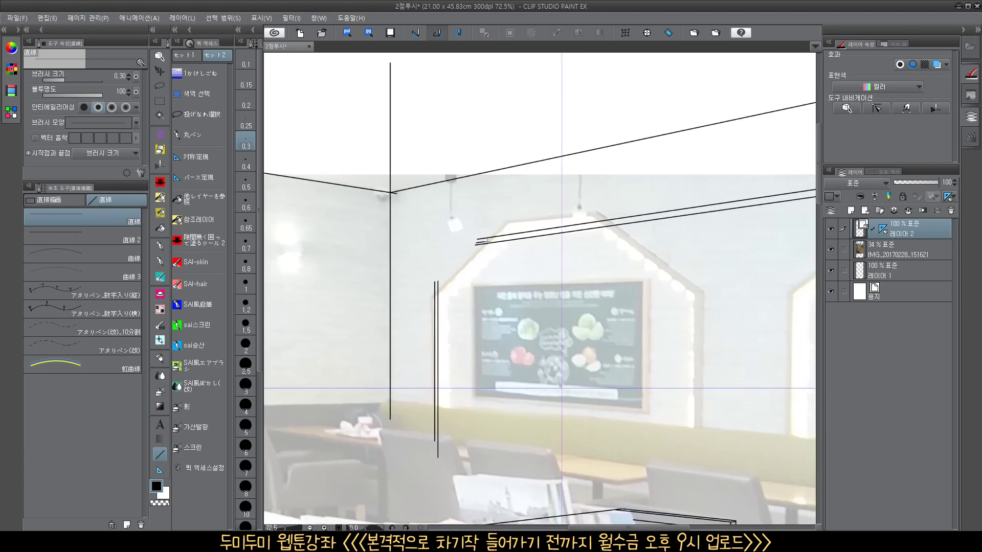
Redraw the lower of the two perspective lines along the arch tops and delete the surplus line
{"action": "left_click_drag", "start_coordinate": [488, 241], "coordinate": [813, 194]}
{"action": "left_click_drag", "start_coordinate": [805, 215], "coordinate": [818, 252]}
{"action": "left_click", "coordinate": [668, 225], "text": "ctrl"}
{"action": "key", "text": "Delete"}
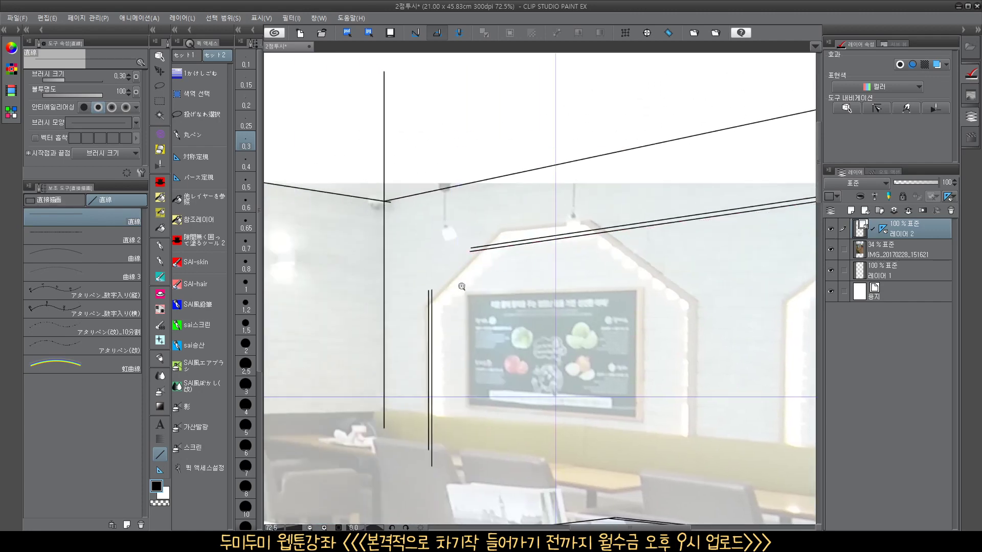
Draw two closely spaced vertical lines along the right side of the first wall arch
{"action": "left_click_drag", "start_coordinate": [462, 287], "coordinate": [425, 302]}
{"action": "left_click_drag", "start_coordinate": [568, 336], "coordinate": [558, 317]}
{"action": "left_click_drag", "start_coordinate": [648, 331], "coordinate": [603, 310]}
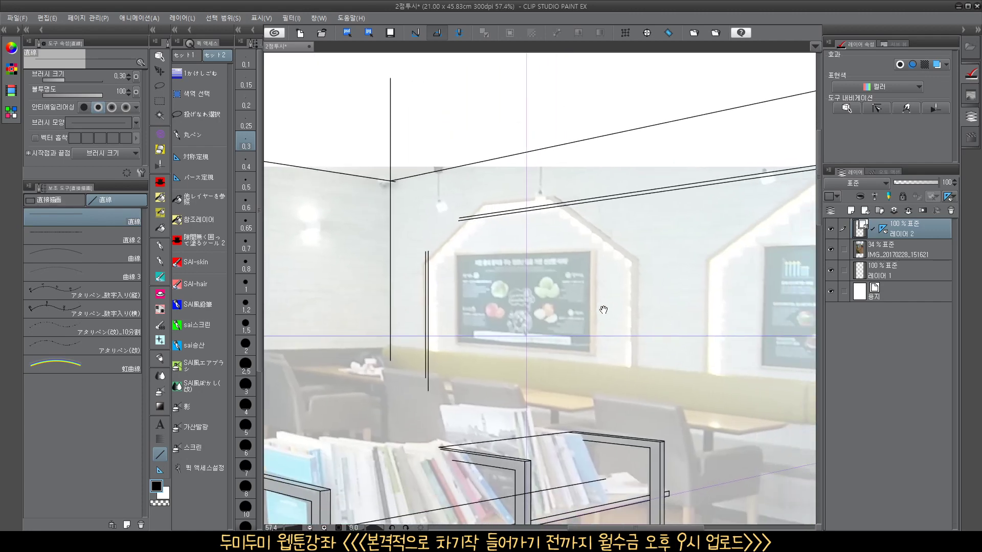
{"action": "left_click_drag", "start_coordinate": [639, 251], "coordinate": [640, 373]}
{"action": "key", "text": "ctrl+z"}
{"action": "left_click_drag", "start_coordinate": [639, 253], "coordinate": [639, 374]}
{"action": "left_click_drag", "start_coordinate": [632, 247], "coordinate": [635, 376]}
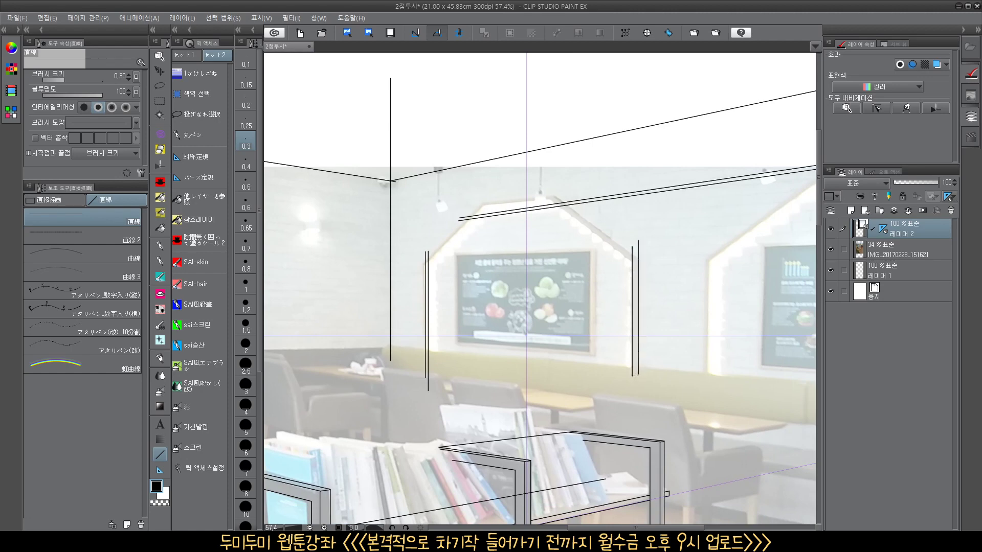
Nudge the inner vertical line on the first arch's left side slightly upward
{"action": "left_click", "coordinate": [429, 318], "text": "ctrl"}
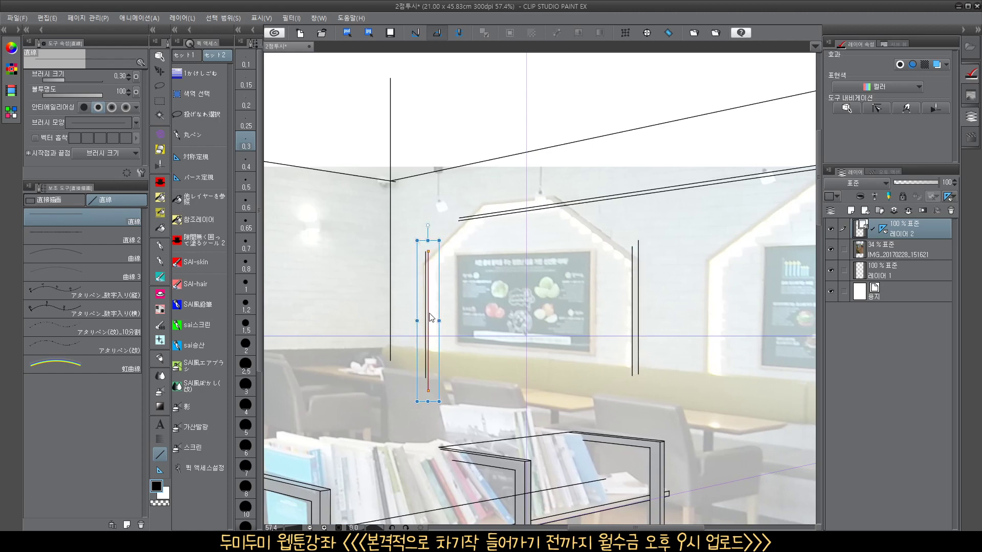
{"action": "left_click_drag", "start_coordinate": [435, 315], "coordinate": [434, 309]}
{"action": "left_click", "coordinate": [430, 317], "text": "ctrl"}
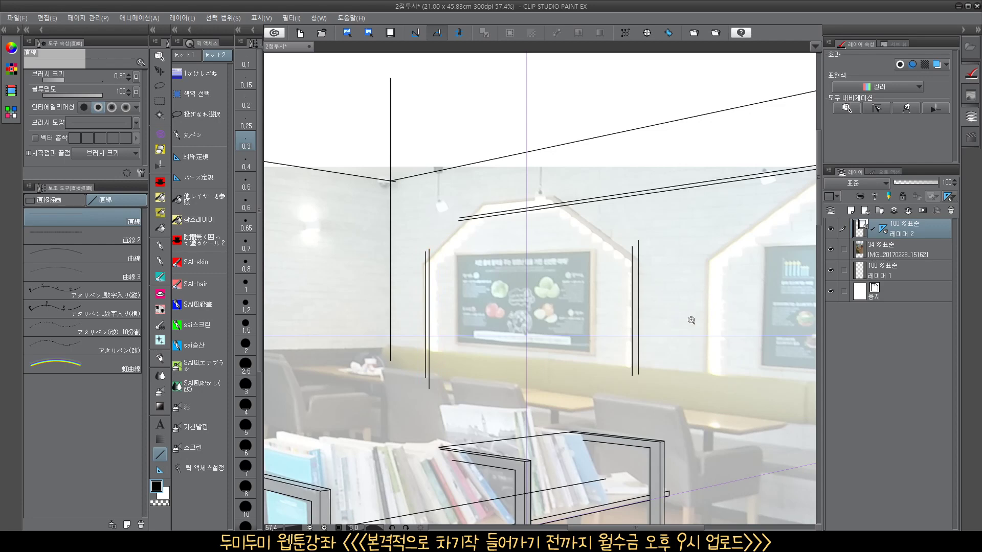
Draw two closely spaced vertical lines for the left side of the second wall arch
{"action": "left_click_drag", "start_coordinate": [691, 320], "coordinate": [667, 329]}
{"action": "left_click_drag", "start_coordinate": [692, 370], "coordinate": [554, 390]}
{"action": "left_click_drag", "start_coordinate": [566, 307], "coordinate": [564, 391]}
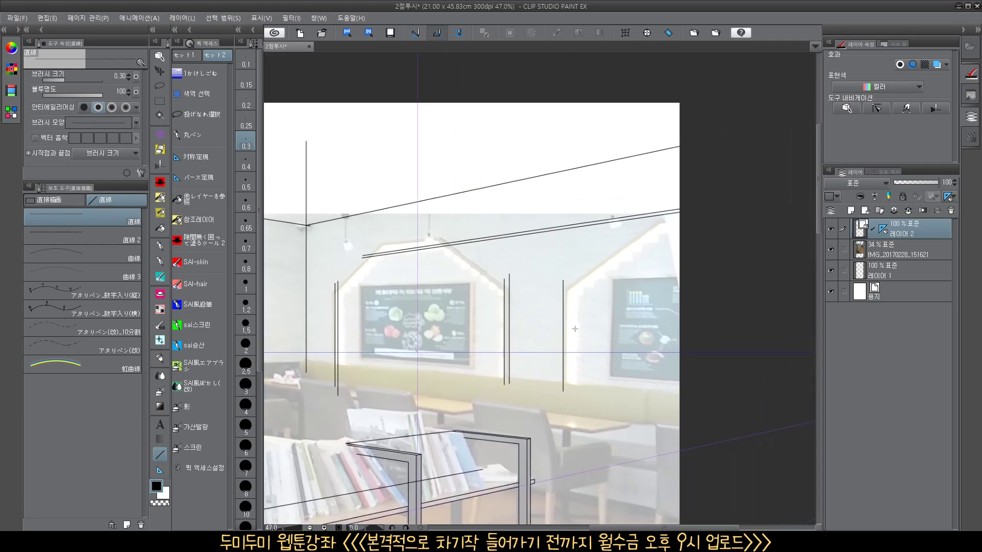
{"action": "left_click_drag", "start_coordinate": [568, 280], "coordinate": [568, 400]}
Mark the second arch's upper corner and both upper corners of the first arch with short vertical guide lines
{"action": "left_click_drag", "start_coordinate": [607, 355], "coordinate": [550, 300]}
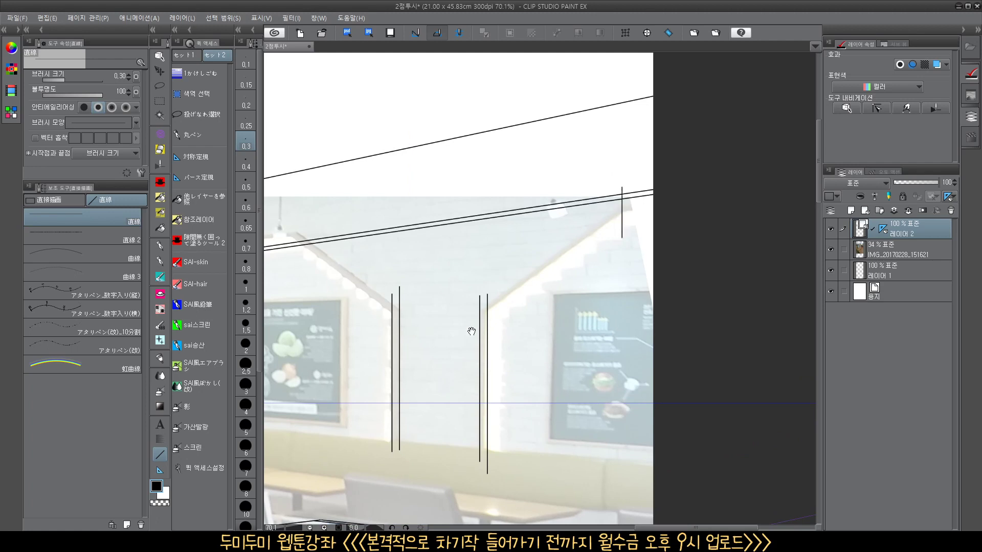
{"action": "left_click_drag", "start_coordinate": [426, 300], "coordinate": [641, 284]}
{"action": "left_click_drag", "start_coordinate": [518, 217], "coordinate": [518, 256]}
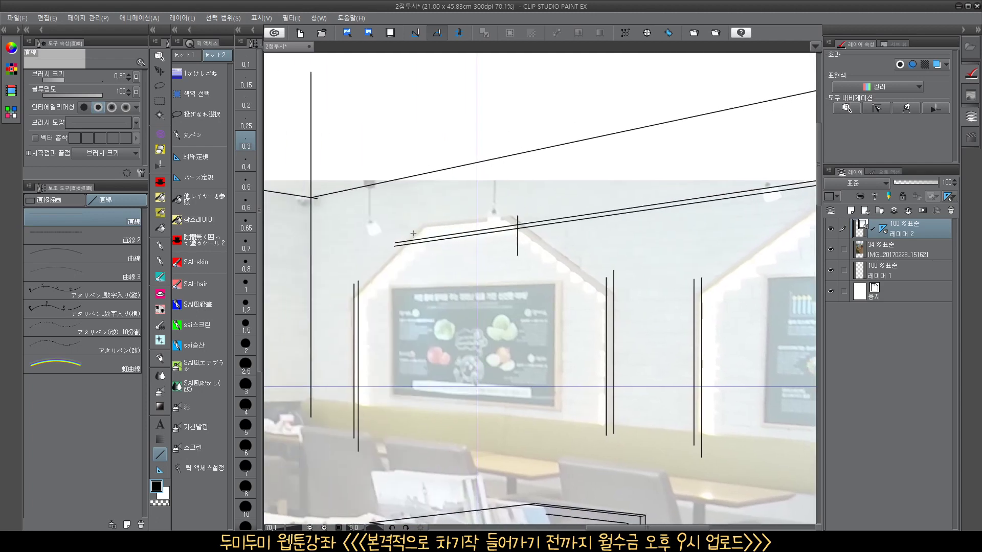
{"action": "left_click_drag", "start_coordinate": [416, 231], "coordinate": [416, 271]}
Draw the upper edge of the dark panelling on the left wall as a perspective line reaching the room corner
{"action": "scroll", "coordinate": [492, 373], "scroll_direction": "down", "scroll_amount": 4}
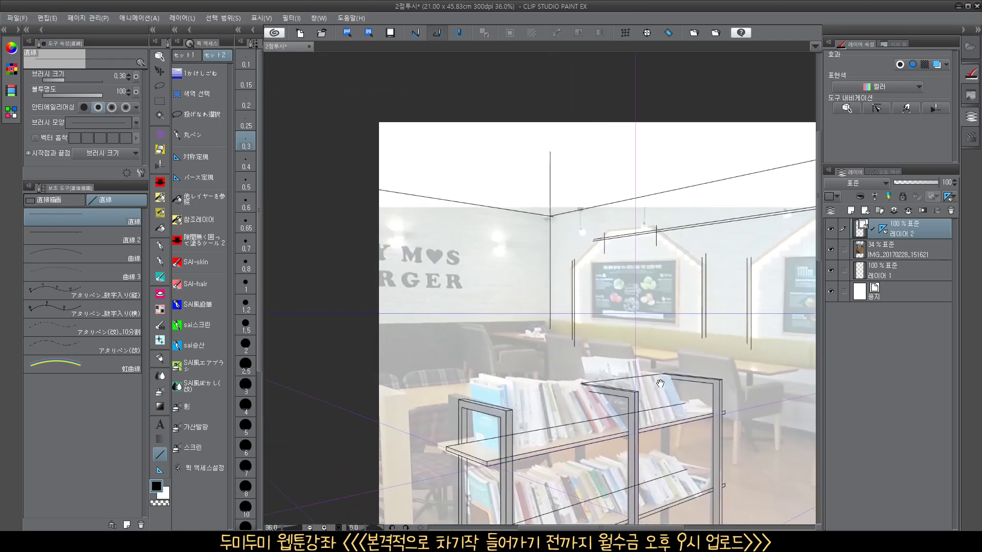
{"action": "scroll", "coordinate": [556, 359], "scroll_direction": "up", "scroll_amount": 3}
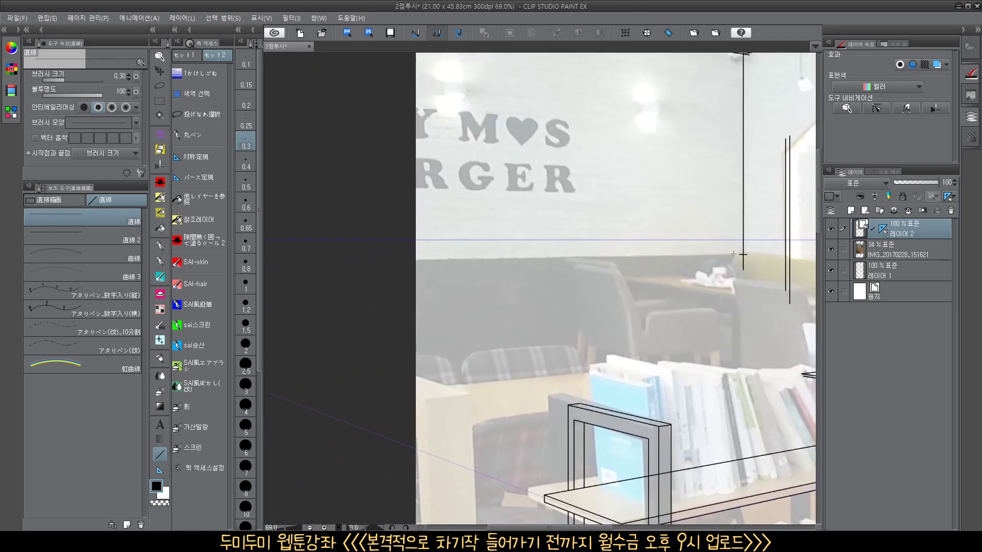
{"action": "scroll", "coordinate": [655, 279], "scroll_direction": "down", "scroll_amount": 3}
{"action": "left_click_drag", "start_coordinate": [704, 319], "coordinate": [356, 274]}
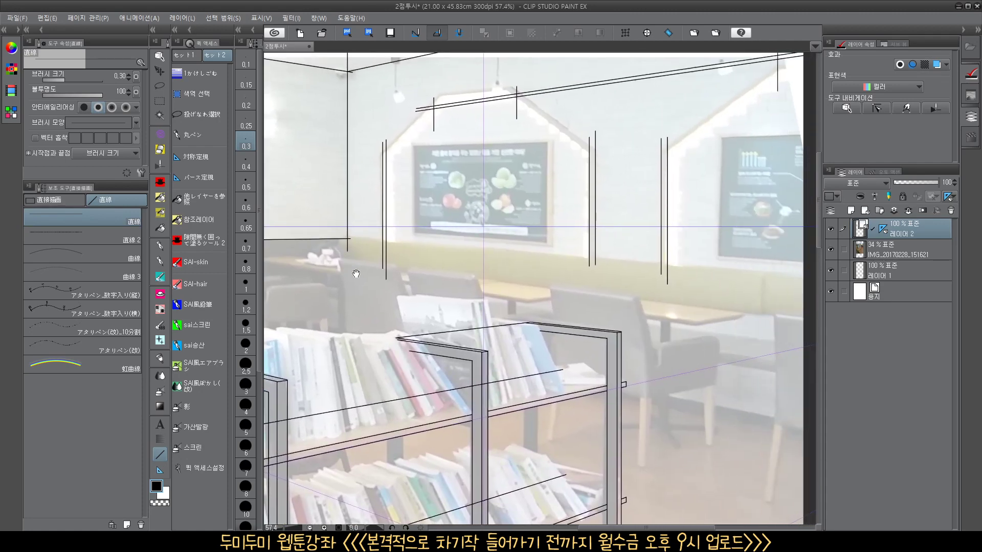
Try to draw a perspective line for the bench back along the arch wall, starting near the room corner
{"action": "left_click_drag", "start_coordinate": [348, 238], "coordinate": [722, 243]}
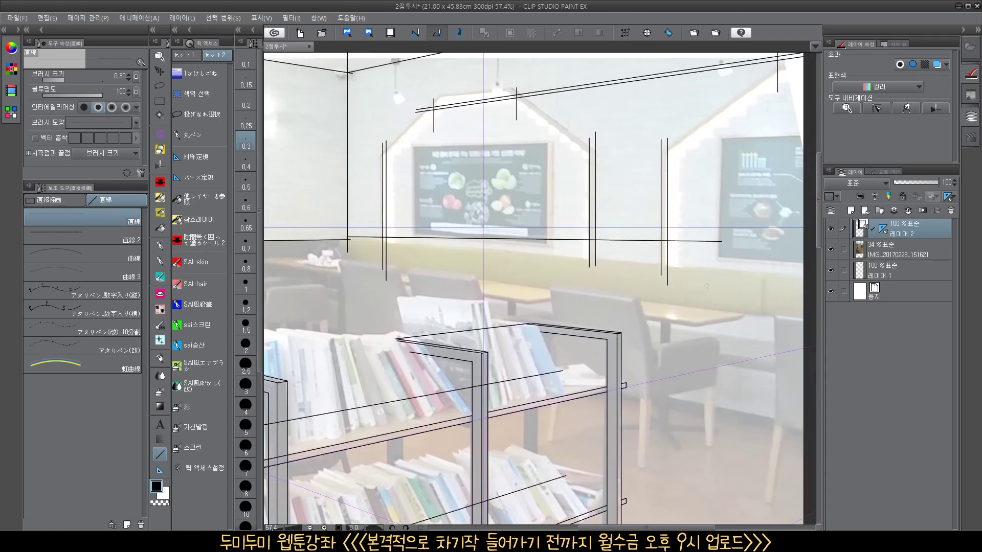
{"action": "key", "text": "ctrl+z"}
{"action": "left_click_drag", "start_coordinate": [383, 248], "coordinate": [508, 260]}
{"action": "key", "text": "ctrl+z"}
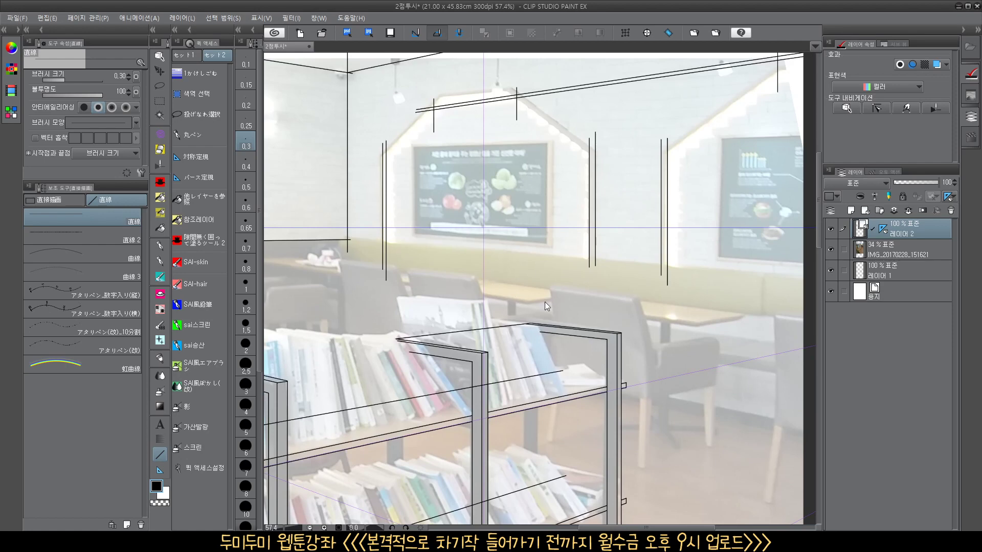
Draw the wooden partition's top edges in perspective and move the long rear edge's end point onto the end edge
{"action": "left_click_drag", "start_coordinate": [547, 306], "coordinate": [563, 354]}
{"action": "mouse_move", "coordinate": [610, 385]}
{"action": "left_mouse_down"}
{"action": "mouse_move", "coordinate": [633, 379]}
{"action": "mouse_move", "coordinate": [640, 348]}
{"action": "left_mouse_up"}
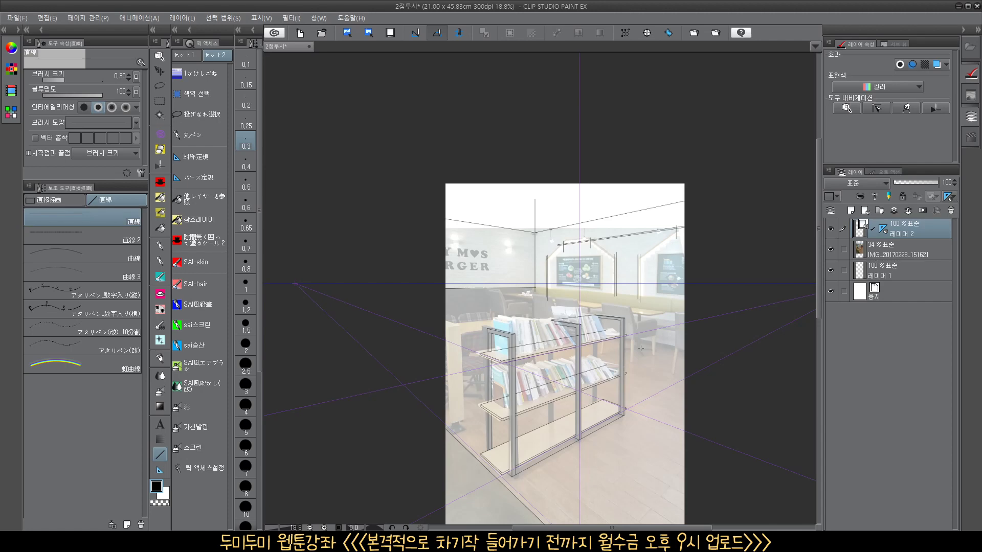
{"action": "scroll", "coordinate": [609, 337], "scroll_direction": "up", "scroll_amount": 4}
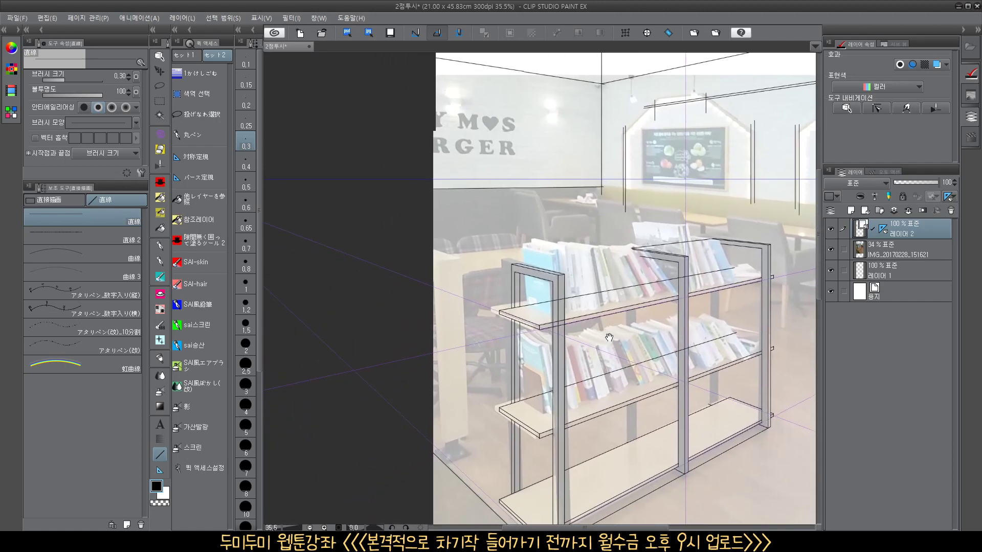
{"action": "scroll", "coordinate": [609, 338], "scroll_direction": "up", "scroll_amount": 1}
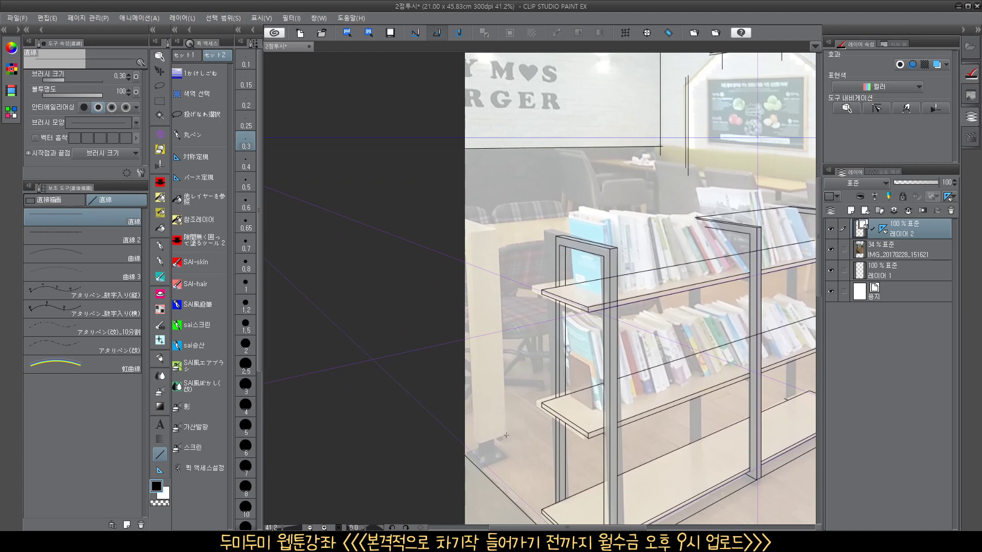
{"action": "left_click_drag", "start_coordinate": [506, 436], "coordinate": [502, 221]}
{"action": "key", "text": "ctrl+z"}
{"action": "scroll", "coordinate": [495, 235], "scroll_direction": "up", "scroll_amount": 2}
{"action": "left_click_drag", "start_coordinate": [423, 189], "coordinate": [527, 220]}
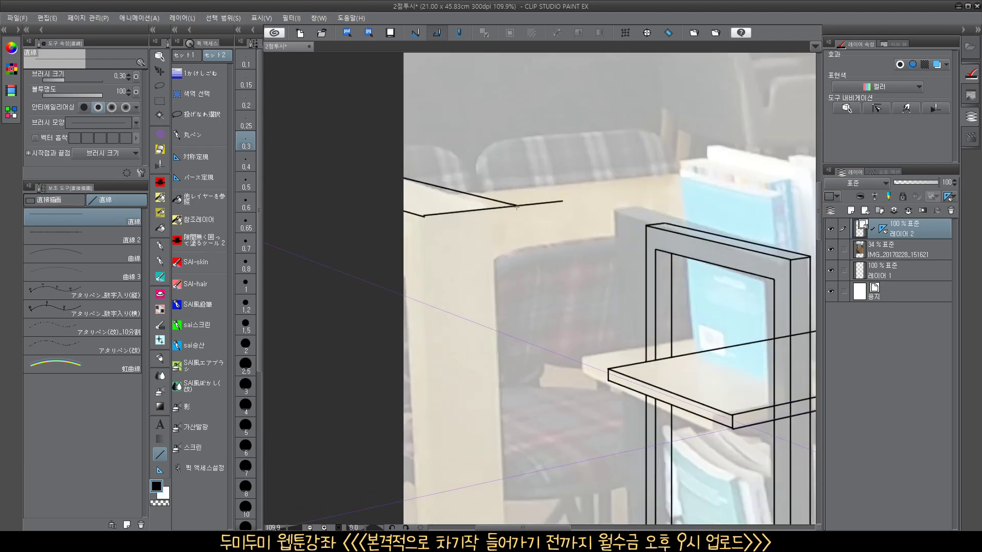
{"action": "scroll", "coordinate": [516, 207], "scroll_direction": "up", "scroll_amount": 3}
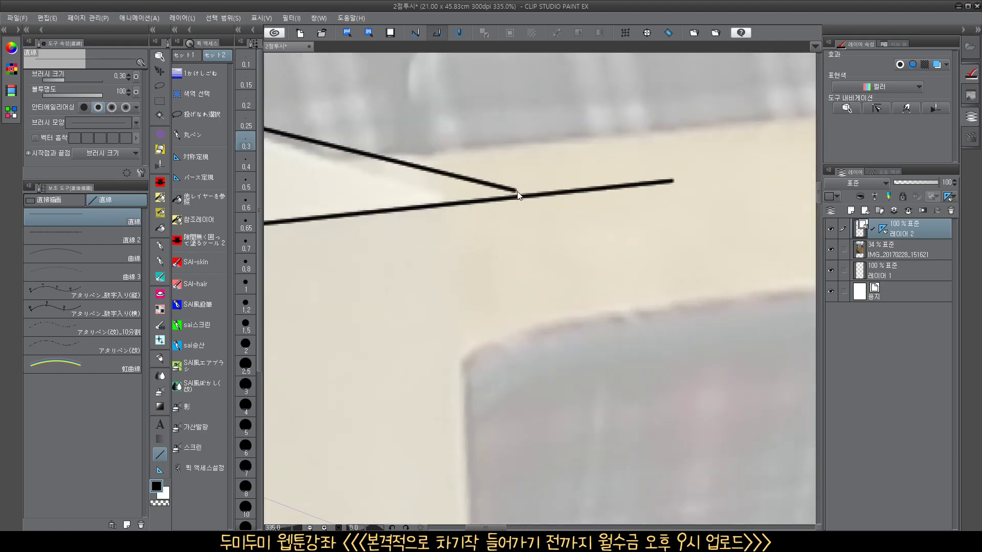
{"action": "left_click", "coordinate": [517, 192], "text": "ctrl"}
{"action": "left_click_drag", "start_coordinate": [516, 192], "coordinate": [489, 266]}
Draw the two vertical edges of the partition's end face down to its base and a new front top edge in perspective
{"action": "left_click_drag", "start_coordinate": [518, 271], "coordinate": [524, 178]}
{"action": "left_click_drag", "start_coordinate": [530, 104], "coordinate": [529, 527]}
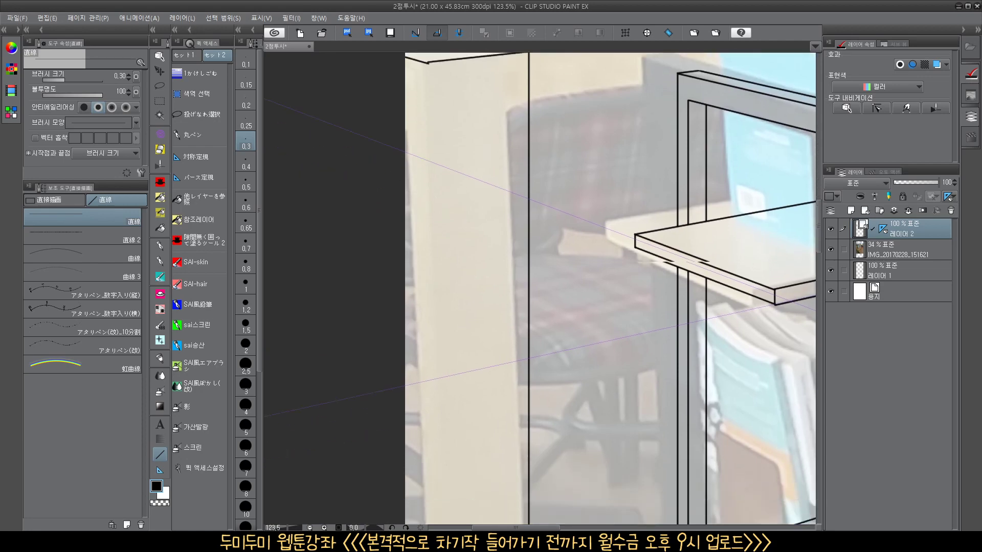
{"action": "left_click_drag", "start_coordinate": [528, 455], "coordinate": [561, 379]}
{"action": "scroll", "coordinate": [535, 418], "scroll_direction": "down", "scroll_amount": 2}
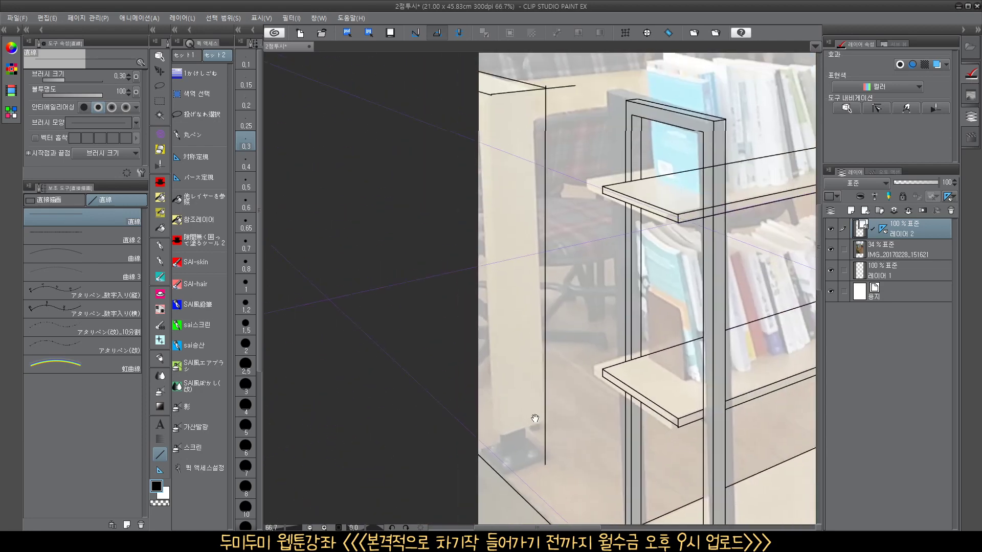
{"action": "mouse_move", "coordinate": [535, 418]}
{"action": "left_mouse_down"}
{"action": "mouse_move", "coordinate": [539, 449]}
{"action": "mouse_move", "coordinate": [509, 117]}
{"action": "left_mouse_up"}
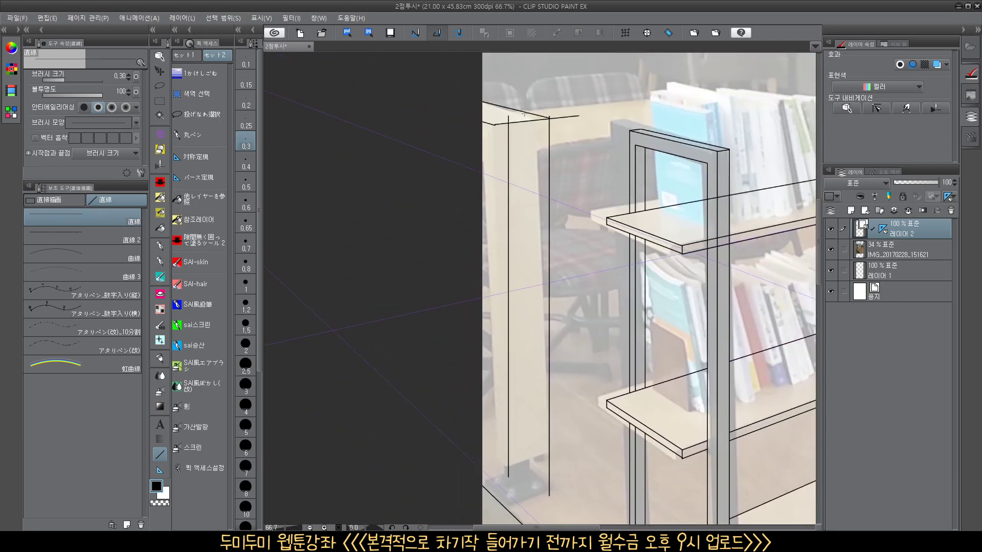
{"action": "scroll", "coordinate": [535, 258], "scroll_direction": "up", "scroll_amount": 3}
{"action": "scroll", "coordinate": [534, 258], "scroll_direction": "up", "scroll_amount": 1}
{"action": "left_click_drag", "start_coordinate": [512, 277], "coordinate": [431, 222]}
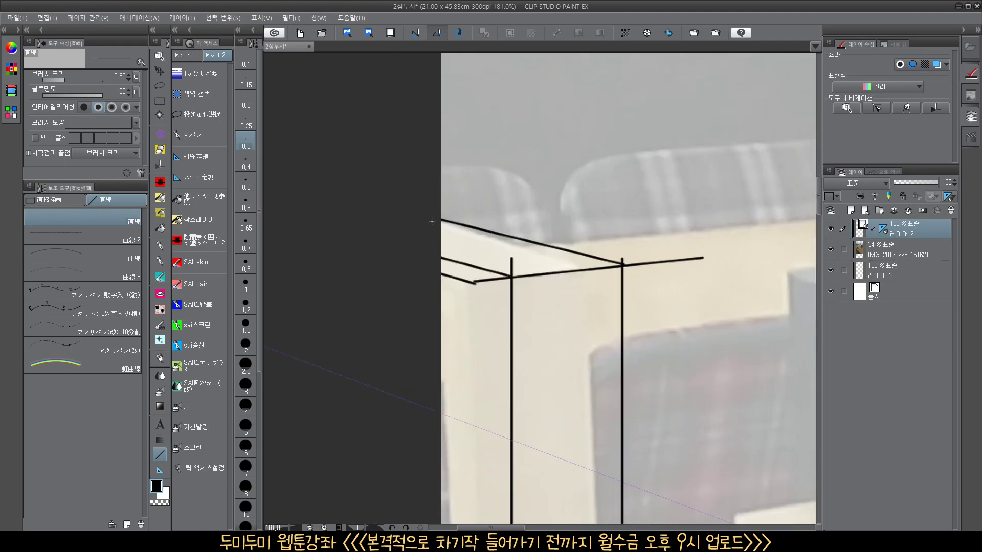
Erase the old front corner lines and the line ends overshooting the partition's top corners
{"action": "key", "text": "e"}
{"action": "left_click_drag", "start_coordinate": [481, 280], "coordinate": [473, 289]}
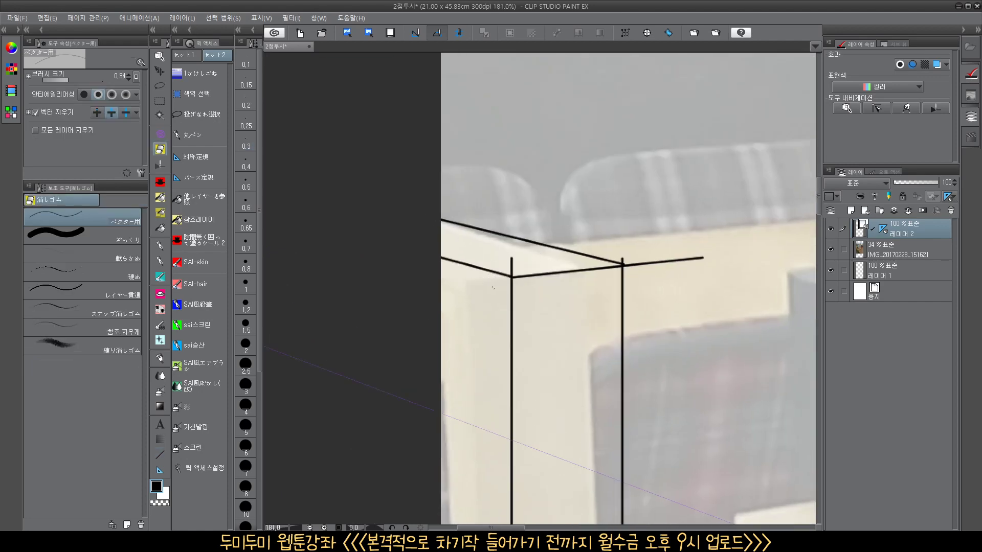
{"action": "left_click_drag", "start_coordinate": [515, 261], "coordinate": [509, 266]}
{"action": "left_click", "coordinate": [628, 262]}
{"action": "left_click", "coordinate": [627, 264]}
{"action": "mouse_move", "coordinate": [639, 294]}
{"action": "left_mouse_down"}
{"action": "mouse_move", "coordinate": [622, 335]}
{"action": "mouse_move", "coordinate": [550, 232]}
{"action": "left_mouse_up"}
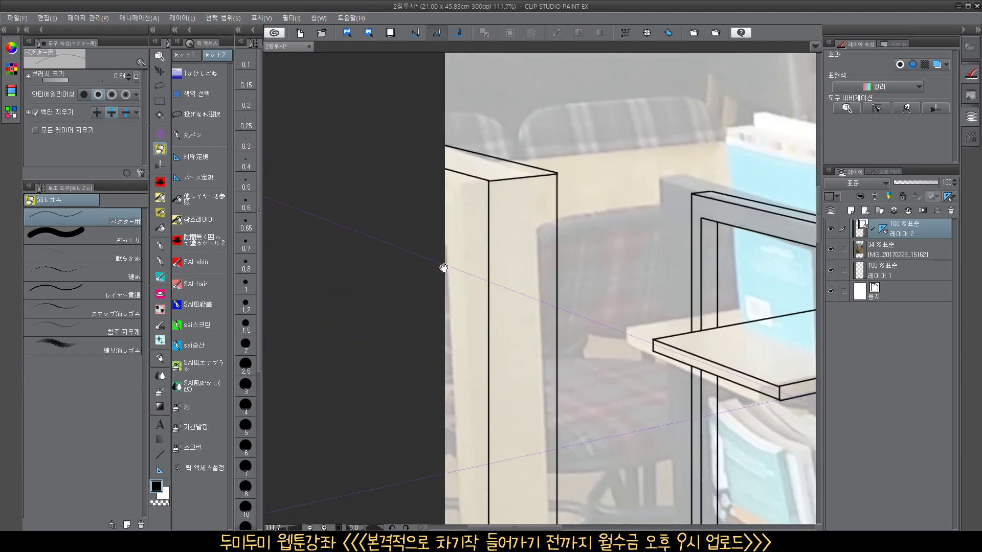
Draw a vertical line and a short perspective line on the partition's side face, and trim their overshooting ends
{"action": "left_click", "coordinate": [159, 458]}
{"action": "scroll", "coordinate": [455, 213], "scroll_direction": "down", "scroll_amount": 3}
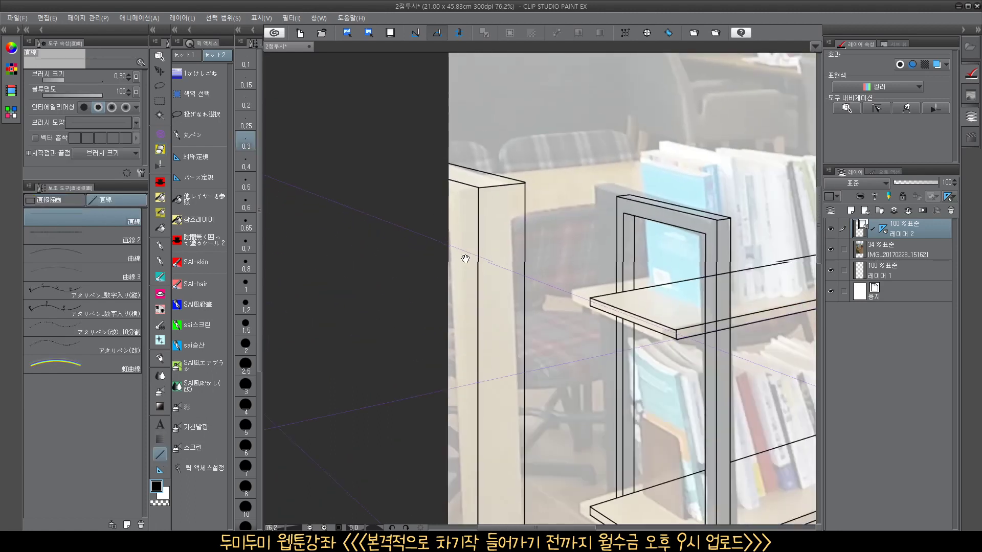
{"action": "left_click_drag", "start_coordinate": [482, 94], "coordinate": [491, 413]}
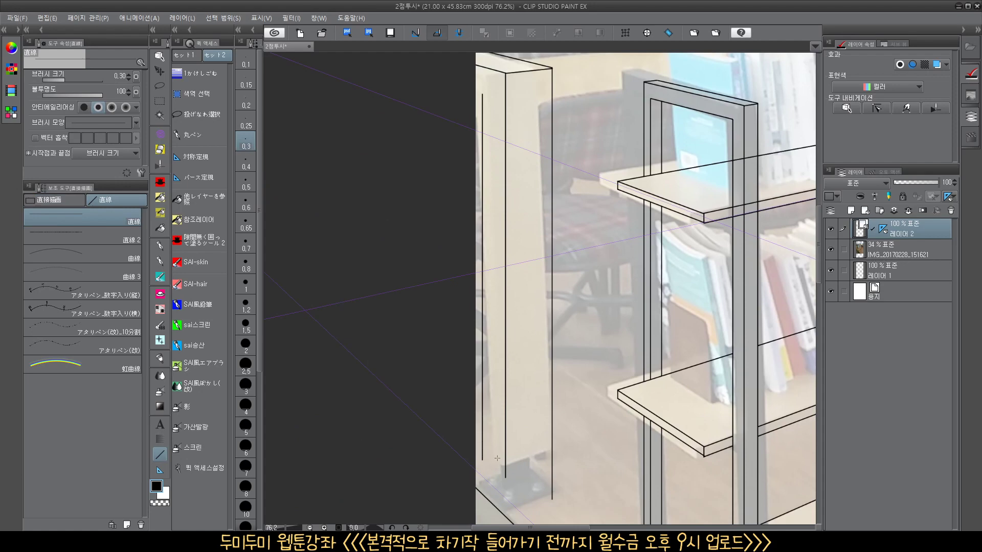
{"action": "scroll", "coordinate": [498, 458], "scroll_direction": "up", "scroll_amount": 3}
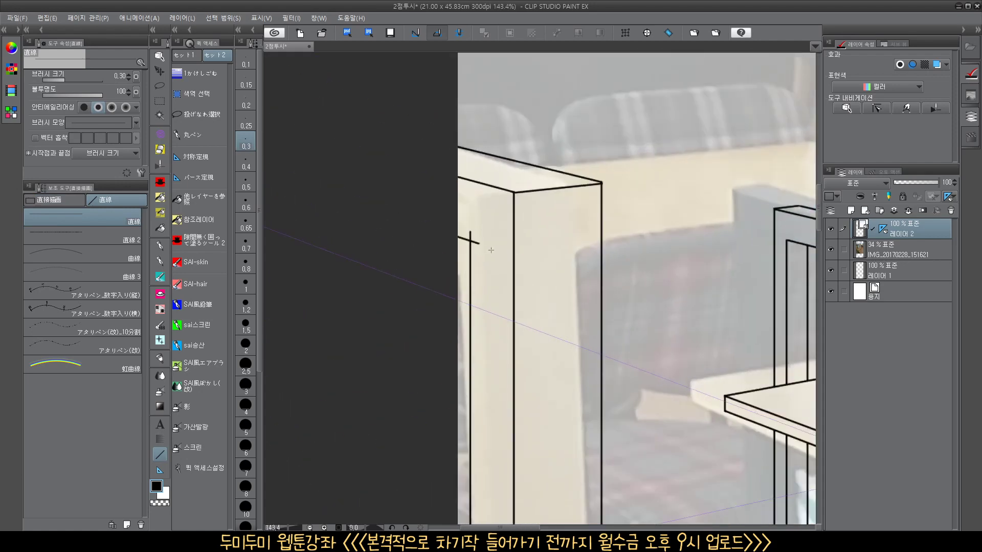
{"action": "key", "text": "e"}
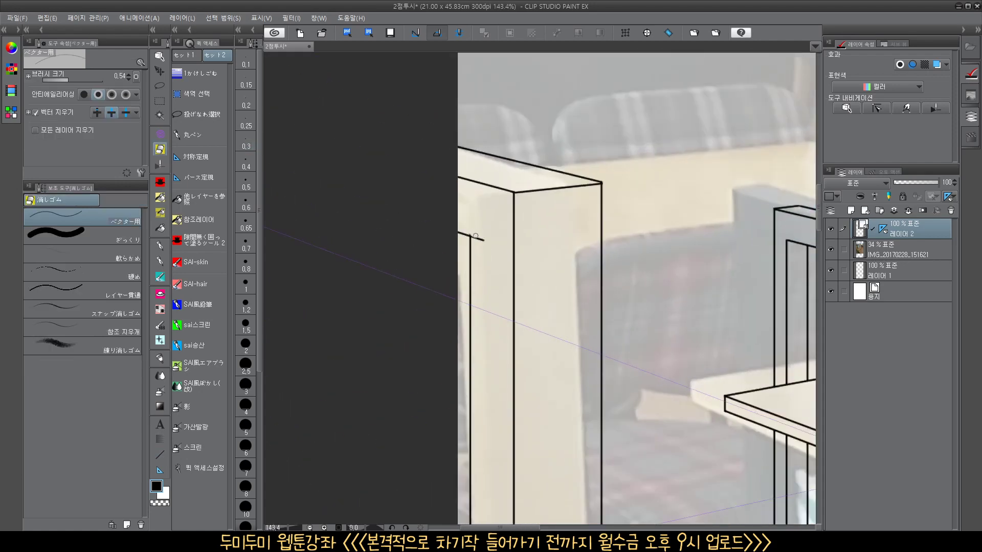
{"action": "left_click_drag", "start_coordinate": [508, 315], "coordinate": [472, 315]}
Draw the partition's two bottom edges in perspective meeting at the front corner, and erase the overshooting line ends
{"action": "left_click_drag", "start_coordinate": [511, 491], "coordinate": [523, 204]}
{"action": "left_click_drag", "start_coordinate": [522, 358], "coordinate": [549, 334]}
{"action": "key", "text": "u"}
{"action": "scroll", "coordinate": [530, 317], "scroll_direction": "up", "scroll_amount": 1}
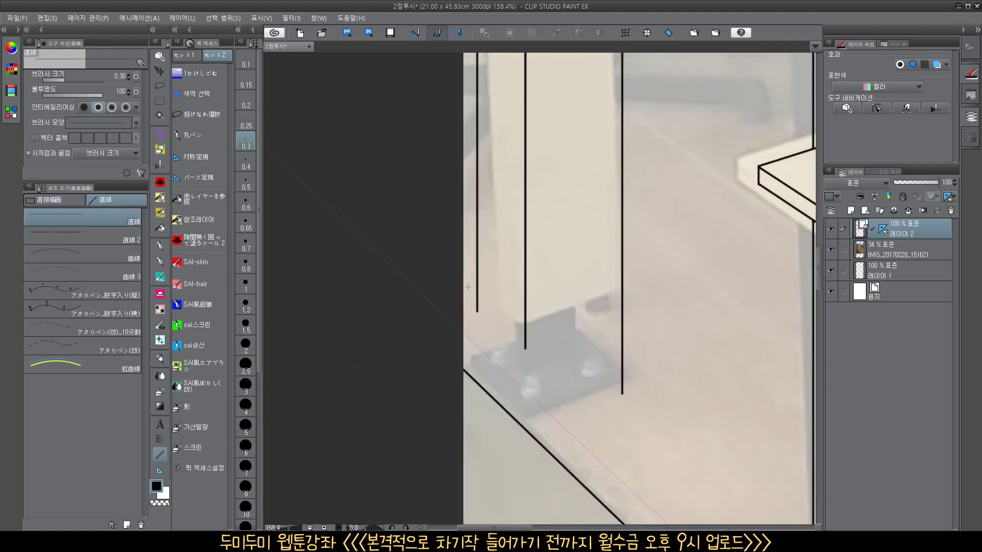
{"action": "left_click_drag", "start_coordinate": [483, 297], "coordinate": [548, 343]}
{"action": "key", "text": "ctrl+z"}
{"action": "mouse_move", "coordinate": [472, 274]}
{"action": "left_mouse_down"}
{"action": "mouse_move", "coordinate": [550, 324]}
{"action": "mouse_move", "coordinate": [574, 303]}
{"action": "mouse_move", "coordinate": [668, 272]}
{"action": "mouse_move", "coordinate": [616, 328]}
{"action": "left_mouse_up"}
{"action": "key", "text": "e"}
{"action": "left_click_drag", "start_coordinate": [538, 327], "coordinate": [521, 336]}
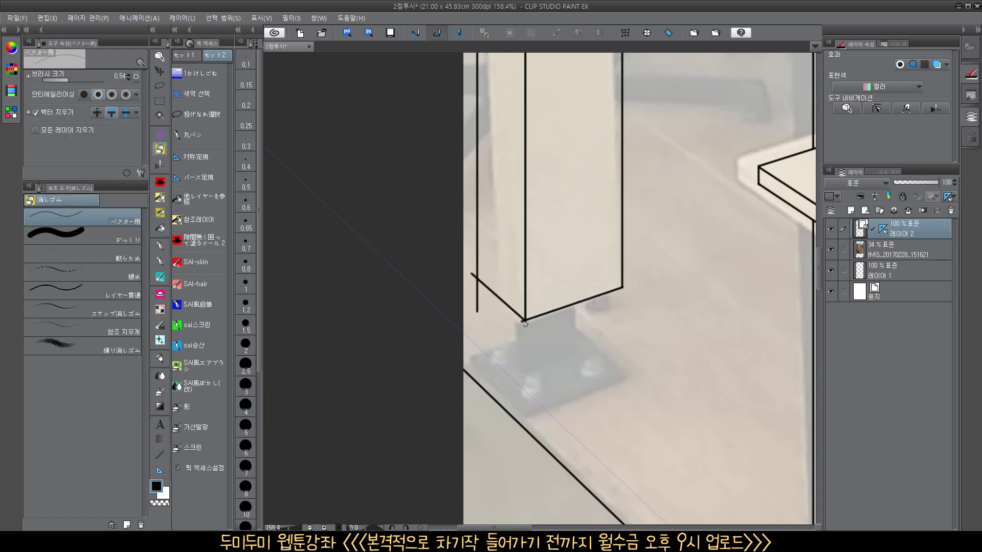
{"action": "left_click_drag", "start_coordinate": [480, 307], "coordinate": [474, 296]}
Draw the short metal foot below the partition with vertical sides and perspective bottom edges, and trim the overshoots
{"action": "left_click_drag", "start_coordinate": [564, 406], "coordinate": [512, 374]}
{"action": "left_click", "coordinate": [160, 455]}
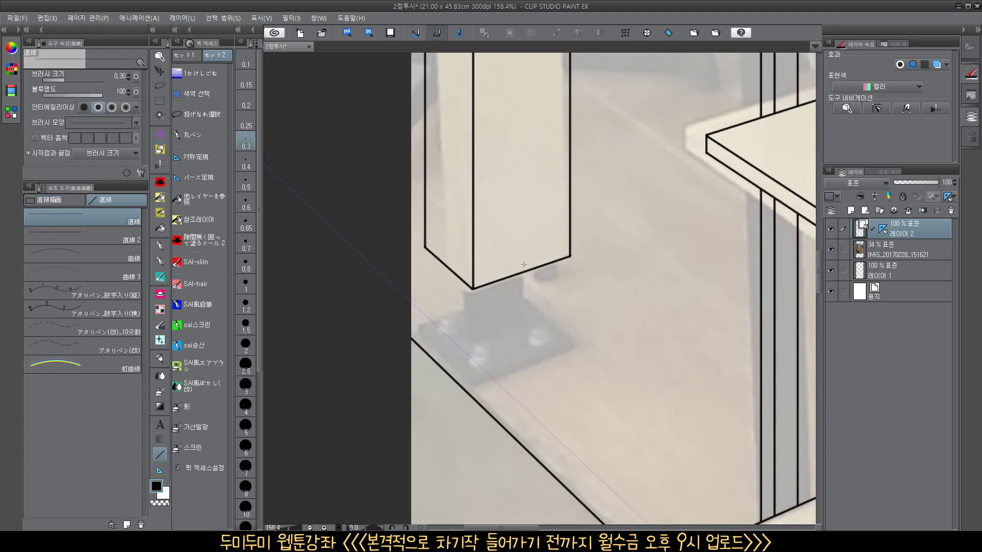
{"action": "left_click_drag", "start_coordinate": [524, 265], "coordinate": [523, 308]}
{"action": "mouse_move", "coordinate": [460, 266]}
{"action": "left_mouse_down"}
{"action": "mouse_move", "coordinate": [460, 313]}
{"action": "mouse_move", "coordinate": [500, 332]}
{"action": "mouse_move", "coordinate": [468, 325]}
{"action": "left_mouse_up"}
{"action": "key", "text": "e"}
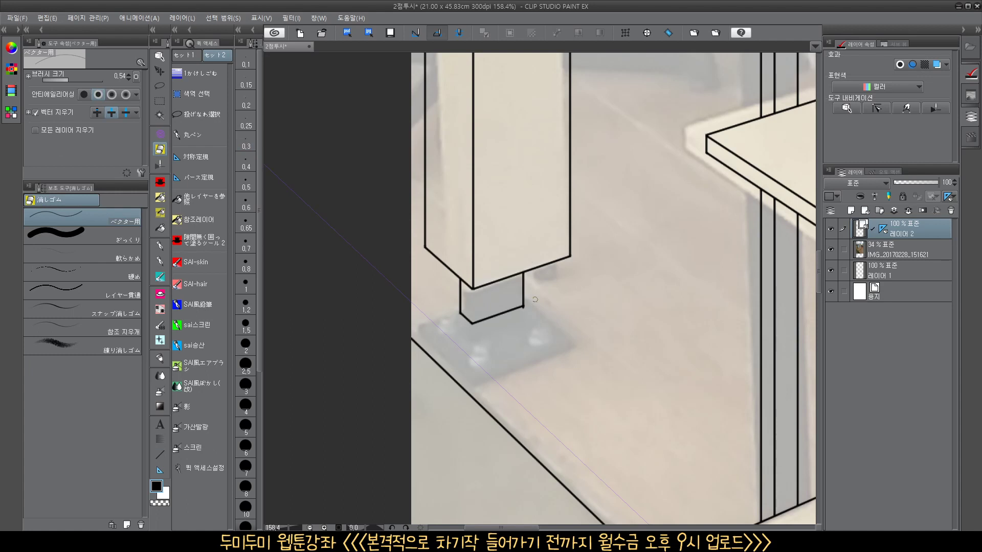
Outline the flat base plate under the metal foot with four perspective lines
{"action": "left_click", "coordinate": [160, 454]}
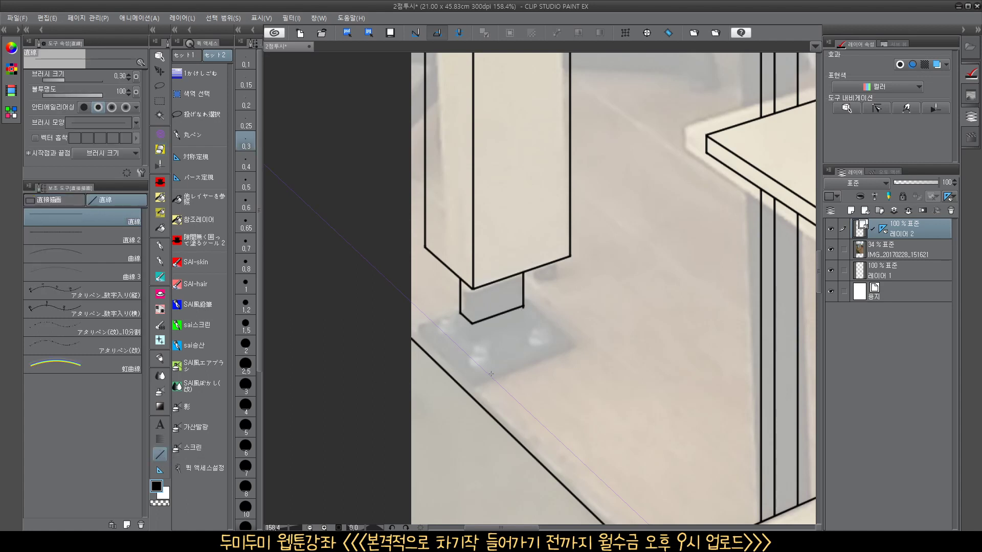
{"action": "left_click_drag", "start_coordinate": [469, 383], "coordinate": [601, 335]}
{"action": "left_click_drag", "start_coordinate": [533, 294], "coordinate": [597, 348]}
{"action": "left_click_drag", "start_coordinate": [415, 326], "coordinate": [498, 404]}
{"action": "scroll", "coordinate": [475, 333], "scroll_direction": "up", "scroll_amount": 2}
{"action": "left_click_drag", "start_coordinate": [372, 301], "coordinate": [603, 220]}
{"action": "scroll", "coordinate": [637, 244], "scroll_direction": "up", "scroll_amount": 1}
{"action": "mouse_move", "coordinate": [594, 232]}
{"action": "left_mouse_down"}
{"action": "mouse_move", "coordinate": [577, 197]}
{"action": "mouse_move", "coordinate": [573, 205]}
{"action": "mouse_move", "coordinate": [591, 209]}
{"action": "left_mouse_up"}
Erase the overshooting ends of the base plate's outline and its left edge beside the floor line
{"action": "key", "text": "e"}
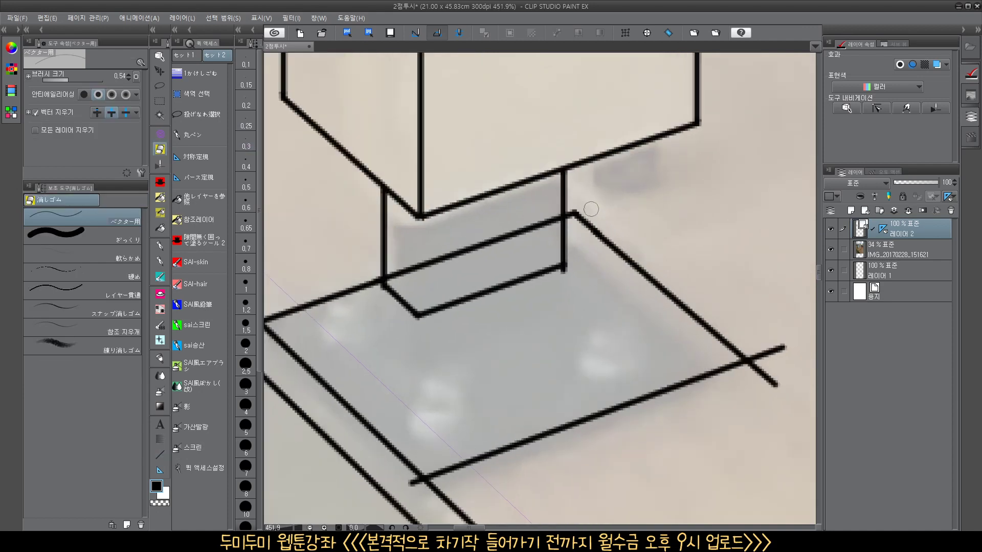
{"action": "left_click_drag", "start_coordinate": [765, 351], "coordinate": [762, 374]}
{"action": "left_click_drag", "start_coordinate": [589, 461], "coordinate": [699, 345]}
{"action": "left_click_drag", "start_coordinate": [558, 382], "coordinate": [522, 349]}
{"action": "left_click", "coordinate": [521, 349]}
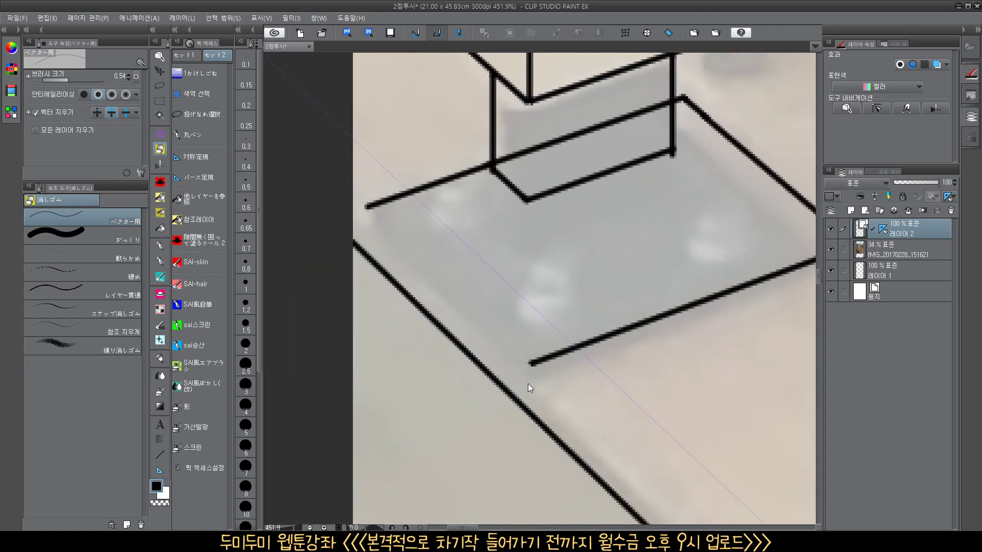
Undo the removal of the base plate's left edge and trim the overshooting line at the metal foot's right corner
{"action": "key", "text": "ctrl+z"}
{"action": "mouse_move", "coordinate": [579, 117]}
{"action": "left_mouse_down"}
{"action": "mouse_move", "coordinate": [551, 199]}
{"action": "mouse_move", "coordinate": [563, 217]}
{"action": "left_mouse_up"}
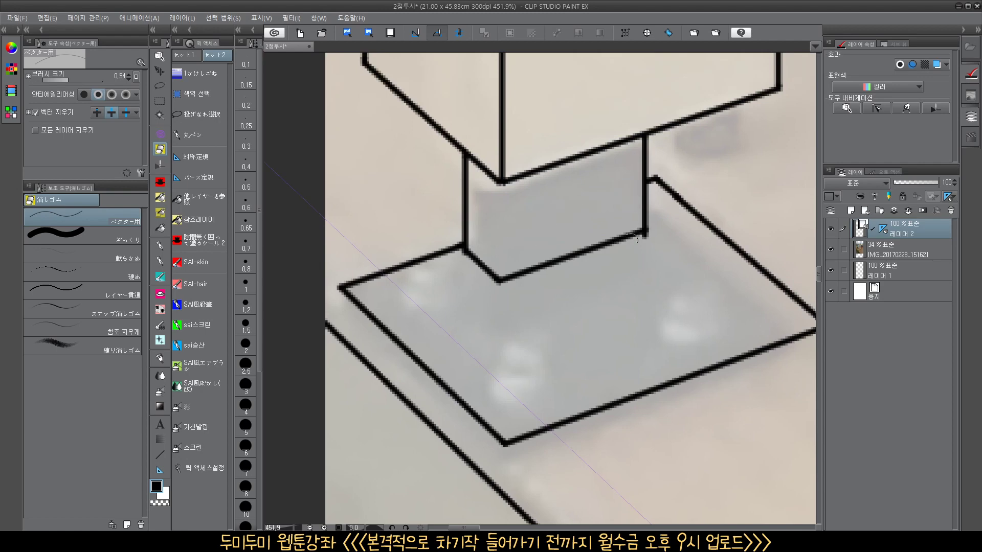
Draw the base plate's thickness with two lower perspective edges and short vertical lines at its left and right corners
{"action": "key", "text": "u"}
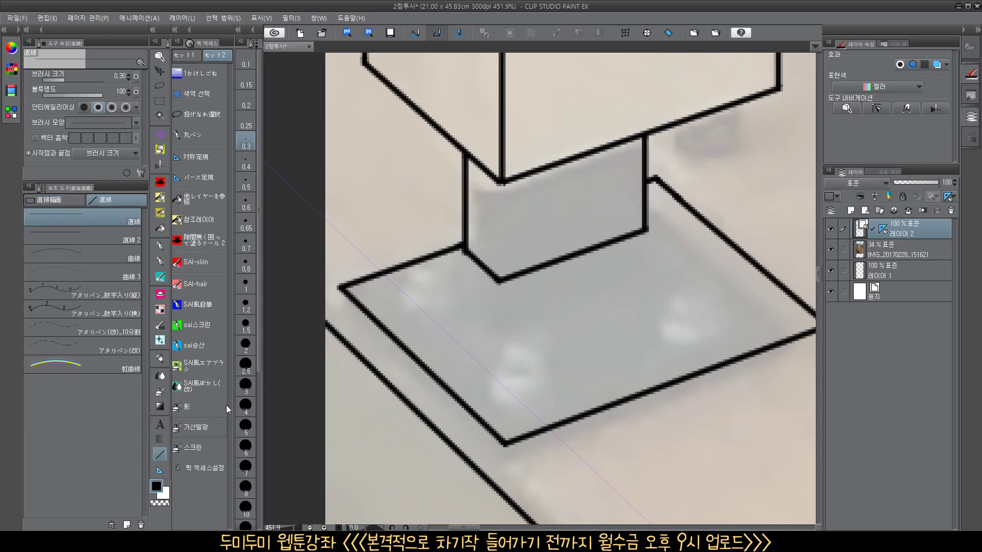
{"action": "mouse_move", "coordinate": [350, 284]}
{"action": "left_mouse_down"}
{"action": "mouse_move", "coordinate": [353, 303]}
{"action": "mouse_move", "coordinate": [430, 355]}
{"action": "mouse_move", "coordinate": [508, 430]}
{"action": "mouse_move", "coordinate": [814, 319]}
{"action": "mouse_move", "coordinate": [716, 341]}
{"action": "left_mouse_up"}
{"action": "left_click_drag", "start_coordinate": [747, 300], "coordinate": [746, 361]}
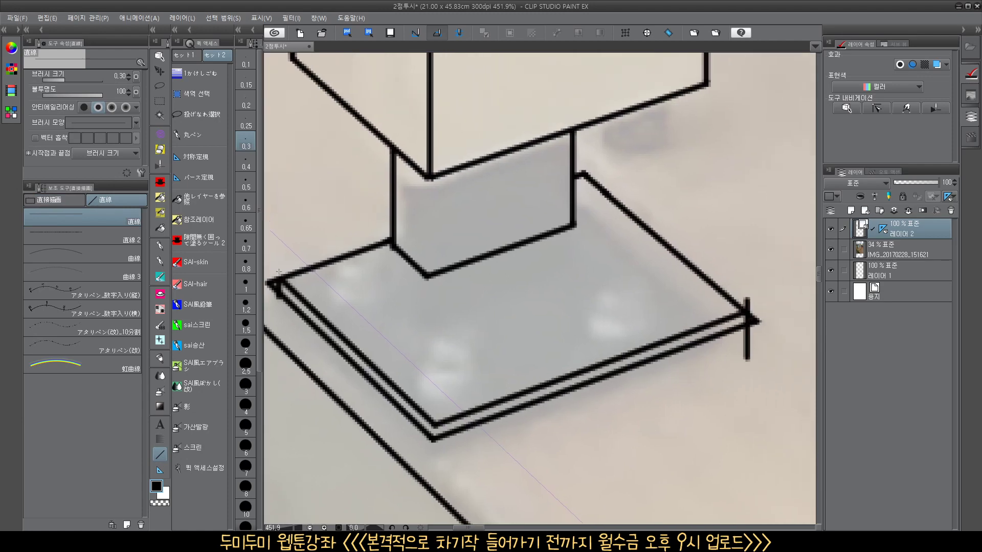
{"action": "left_click_drag", "start_coordinate": [278, 271], "coordinate": [329, 275]}
Erase the overshooting line ends at the left and right corners of the base plate's thickness
{"action": "key", "text": "e"}
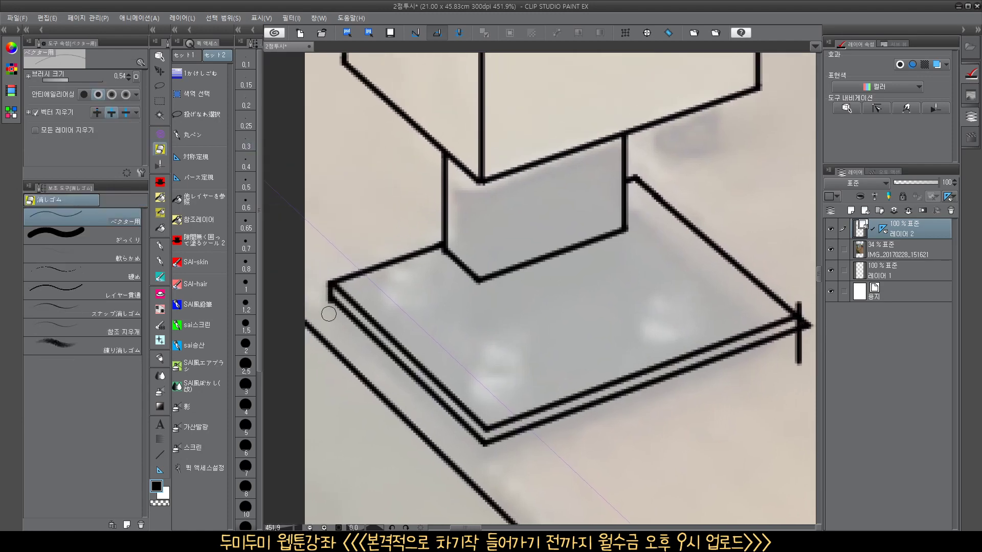
{"action": "left_click_drag", "start_coordinate": [710, 399], "coordinate": [613, 379]}
{"action": "mouse_move", "coordinate": [708, 282]}
{"action": "left_mouse_down"}
{"action": "mouse_move", "coordinate": [710, 343]}
{"action": "mouse_move", "coordinate": [648, 354]}
{"action": "left_mouse_up"}
{"action": "scroll", "coordinate": [714, 297], "scroll_direction": "down", "scroll_amount": 2}
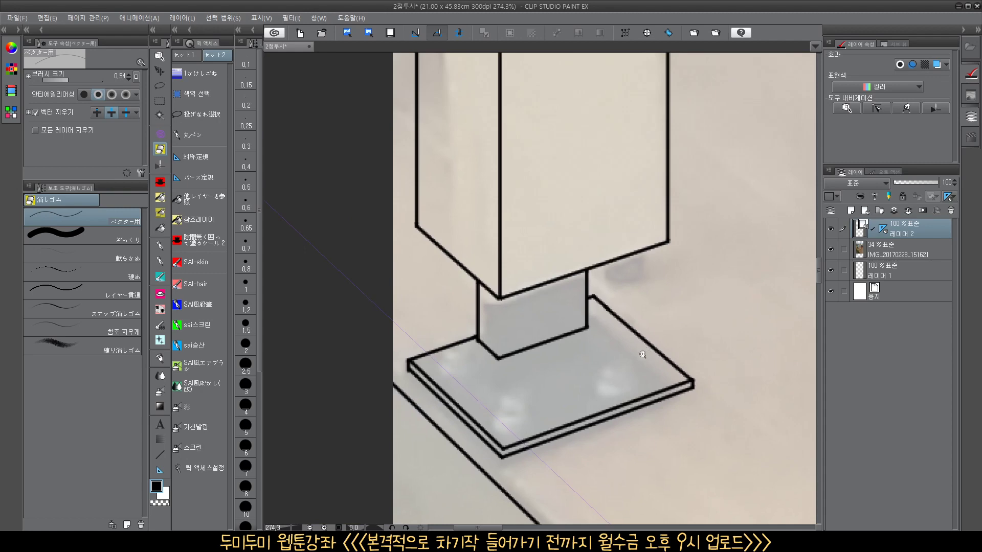
{"action": "scroll", "coordinate": [643, 354], "scroll_direction": "down", "scroll_amount": 7}
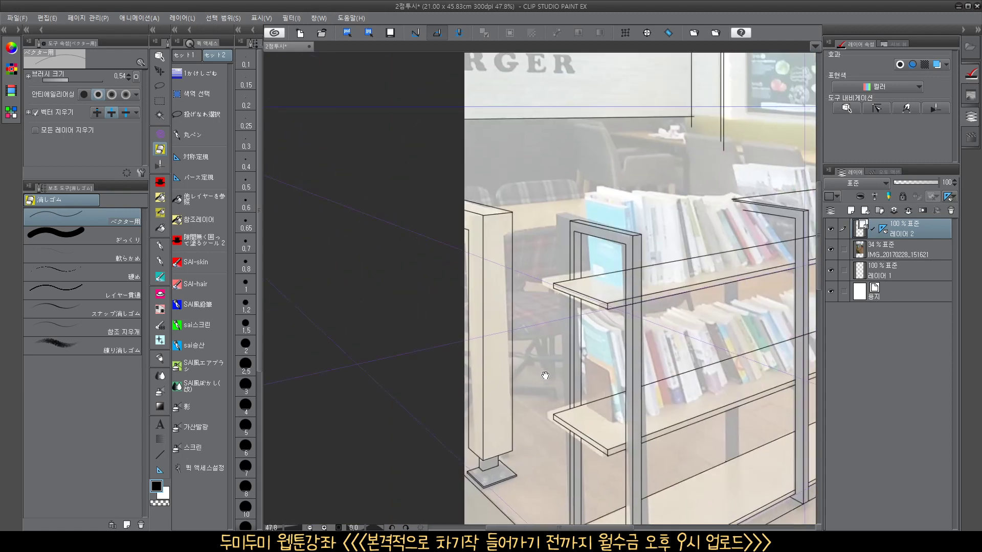
{"action": "left_click_drag", "start_coordinate": [545, 376], "coordinate": [446, 432]}
{"action": "left_click", "coordinate": [160, 453]}
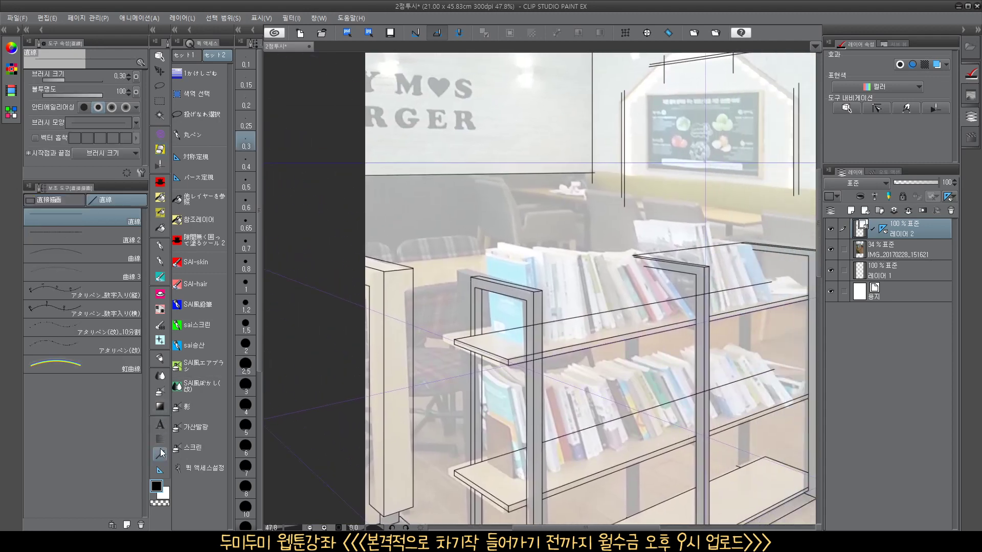
{"action": "scroll", "coordinate": [491, 253], "scroll_direction": "up", "scroll_amount": 3}
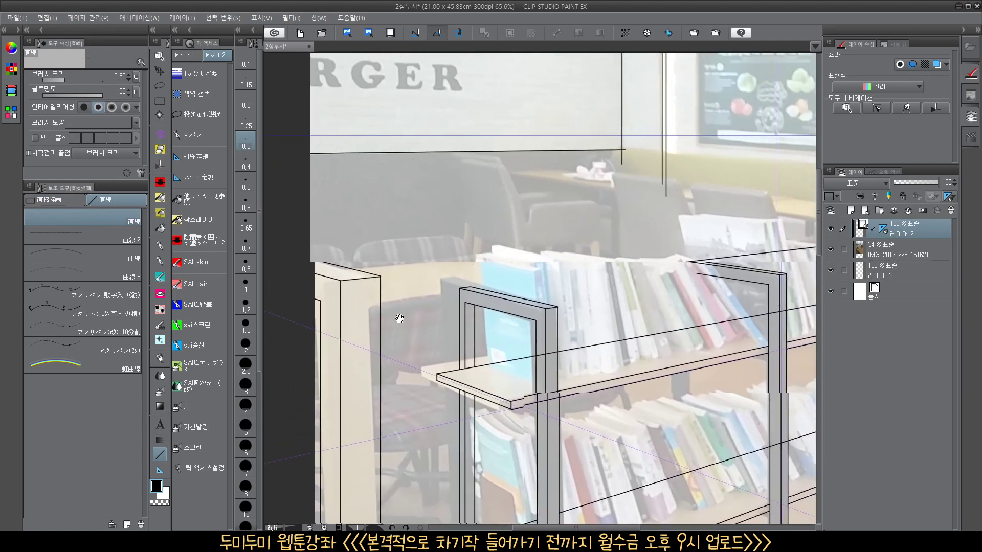
{"action": "left_click_drag", "start_coordinate": [349, 287], "coordinate": [594, 272]}
{"action": "left_click_drag", "start_coordinate": [397, 340], "coordinate": [496, 307]}
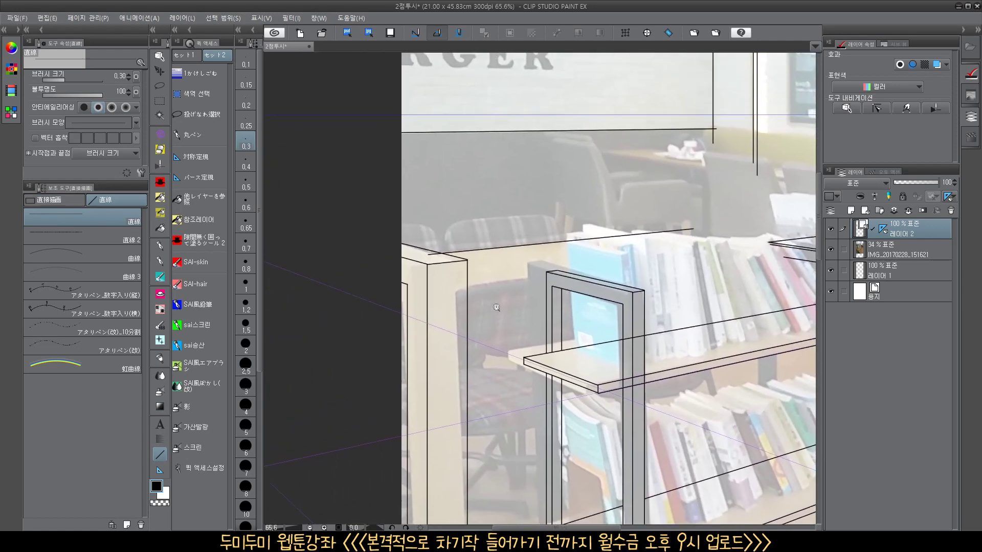
{"action": "left_click_drag", "start_coordinate": [575, 353], "coordinate": [478, 330]}
{"action": "left_click_drag", "start_coordinate": [535, 313], "coordinate": [427, 287]}
{"action": "left_click_drag", "start_coordinate": [412, 244], "coordinate": [368, 306]}
{"action": "left_click_drag", "start_coordinate": [540, 312], "coordinate": [452, 337]}
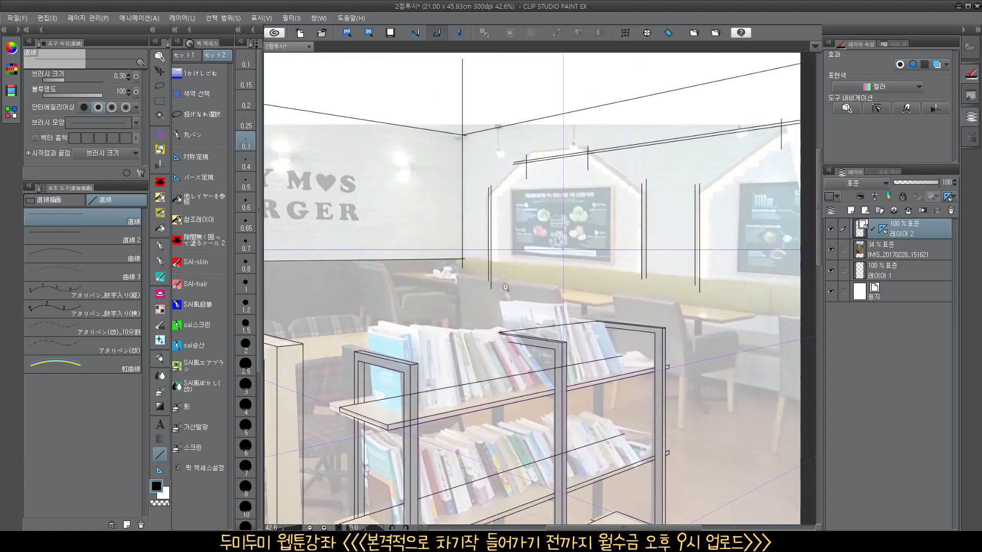
Examine the right wall's ceiling and rail lines against the photo and the perspective guides
{"action": "left_click_drag", "start_coordinate": [519, 290], "coordinate": [583, 284]}
{"action": "left_click_drag", "start_coordinate": [492, 301], "coordinate": [555, 310]}
{"action": "scroll", "coordinate": [402, 323], "scroll_direction": "down", "scroll_amount": 3}
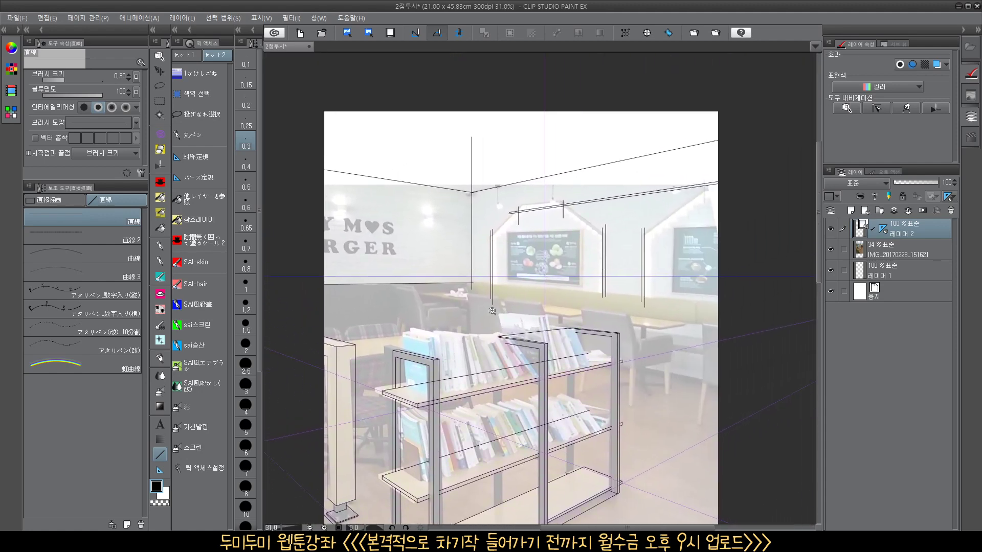
{"action": "scroll", "coordinate": [555, 311], "scroll_direction": "up", "scroll_amount": 2}
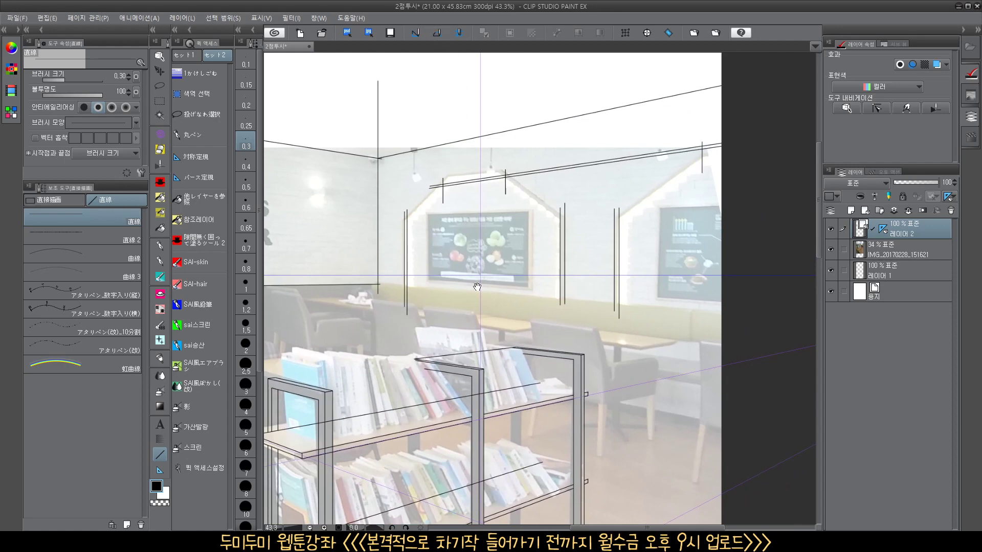
{"action": "left_click_drag", "start_coordinate": [490, 303], "coordinate": [463, 296]}
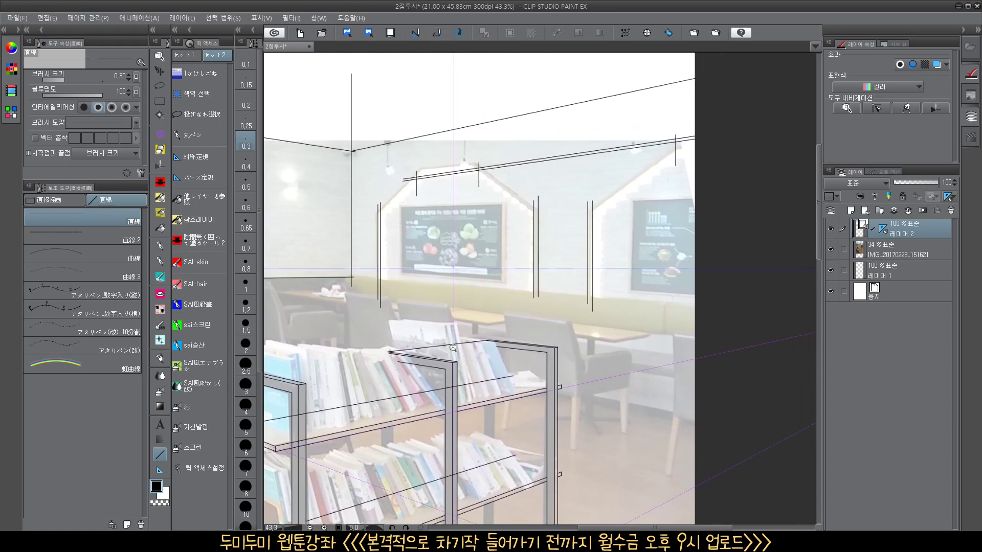
{"action": "scroll", "coordinate": [453, 349], "scroll_direction": "down", "scroll_amount": 3}
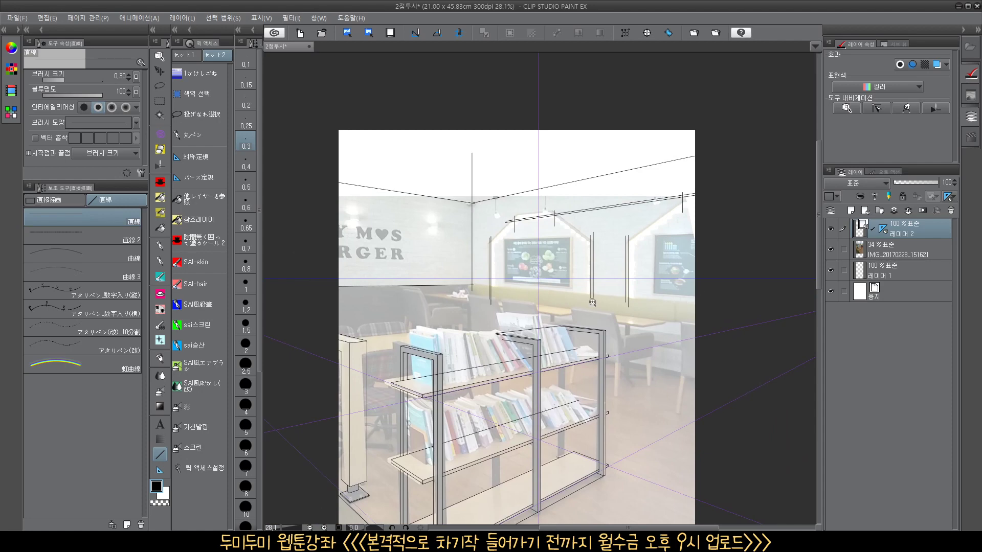
{"action": "scroll", "coordinate": [592, 302], "scroll_direction": "down", "scroll_amount": 2}
{"action": "left_click_drag", "start_coordinate": [570, 323], "coordinate": [582, 297]}
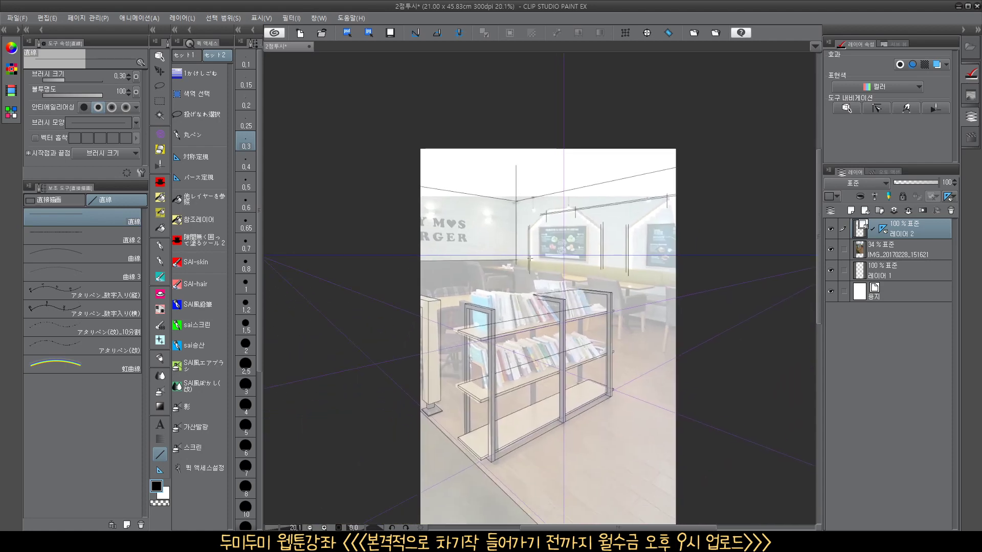
Erase the right wall's ceiling line, the double rail lines and the short tick marks crossing them
{"action": "mouse_move", "coordinate": [598, 209]}
{"action": "left_mouse_down"}
{"action": "mouse_move", "coordinate": [547, 221]}
{"action": "mouse_move", "coordinate": [601, 228]}
{"action": "left_mouse_up"}
{"action": "scroll", "coordinate": [546, 229], "scroll_direction": "up", "scroll_amount": 1}
{"action": "key", "text": "e"}
{"action": "mouse_move", "coordinate": [576, 193]}
{"action": "left_mouse_down"}
{"action": "mouse_move", "coordinate": [555, 185]}
{"action": "mouse_move", "coordinate": [486, 232]}
{"action": "left_mouse_up"}
{"action": "left_click_drag", "start_coordinate": [659, 207], "coordinate": [635, 206]}
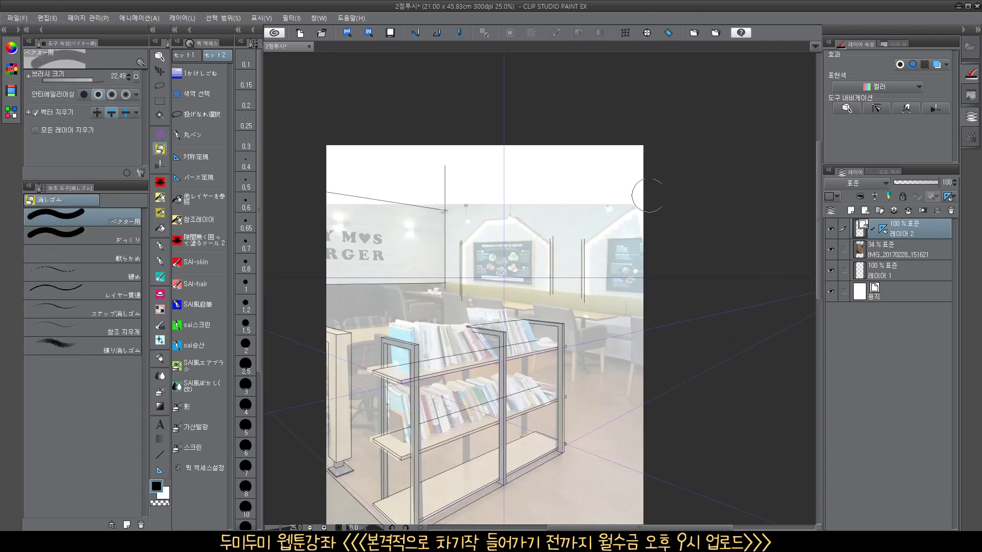
Add a vanishing point for the right wall with the perspective ruler, aligning guides to the light rail and the sofa back's top edge
{"action": "left_click", "coordinate": [160, 470]}
{"action": "left_click_drag", "start_coordinate": [539, 249], "coordinate": [605, 253]}
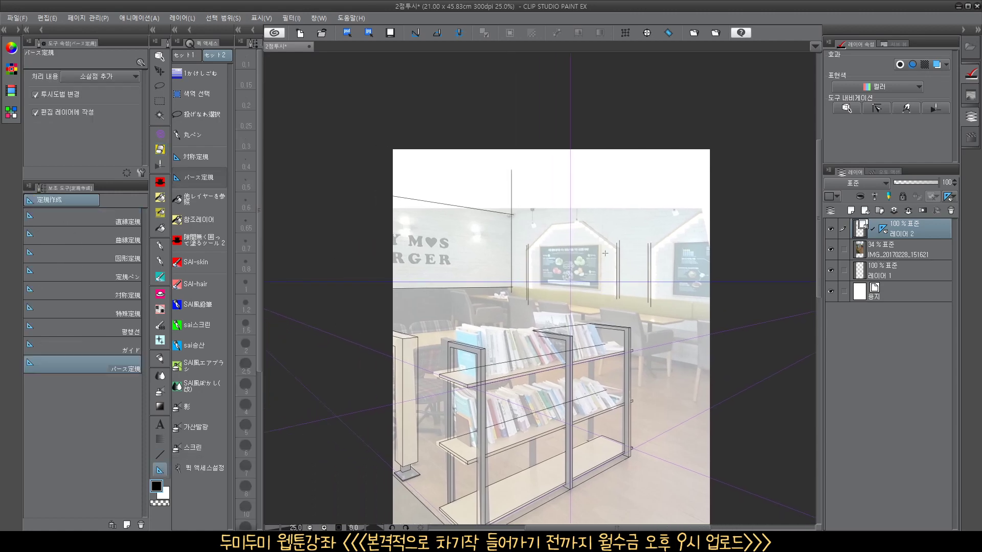
{"action": "left_click_drag", "start_coordinate": [554, 224], "coordinate": [725, 210]}
{"action": "scroll", "coordinate": [718, 210], "scroll_direction": "down", "scroll_amount": 4}
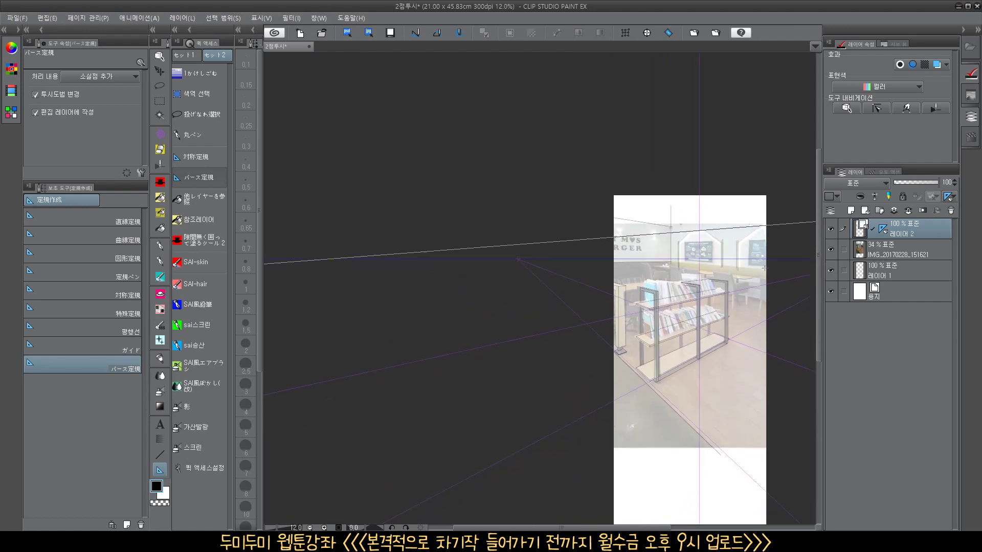
{"action": "left_click_drag", "start_coordinate": [768, 270], "coordinate": [715, 266]}
{"action": "scroll", "coordinate": [712, 276], "scroll_direction": "up", "scroll_amount": 1}
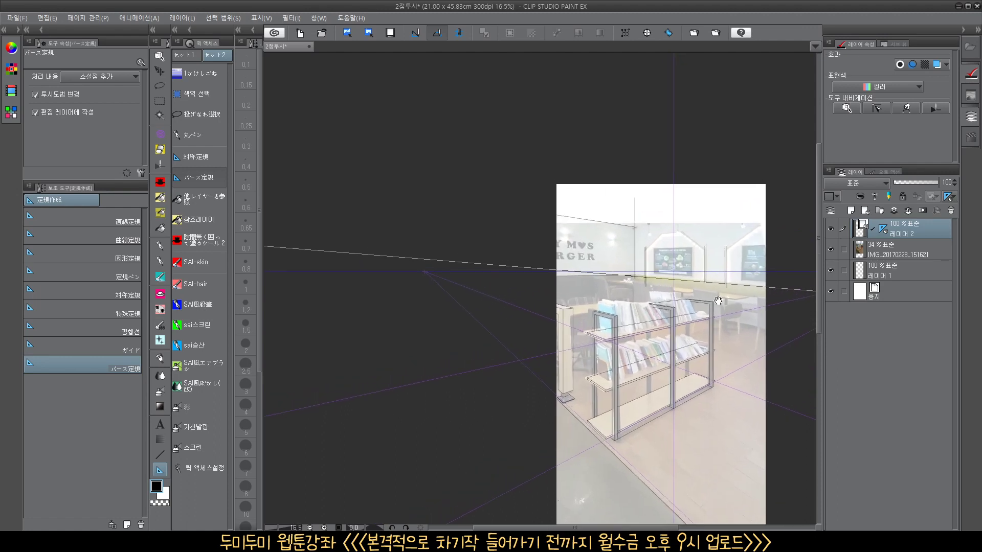
{"action": "left_click_drag", "start_coordinate": [771, 229], "coordinate": [430, 262]}
{"action": "left_click_drag", "start_coordinate": [657, 317], "coordinate": [613, 327]}
{"action": "scroll", "coordinate": [612, 328], "scroll_direction": "up", "scroll_amount": 5}
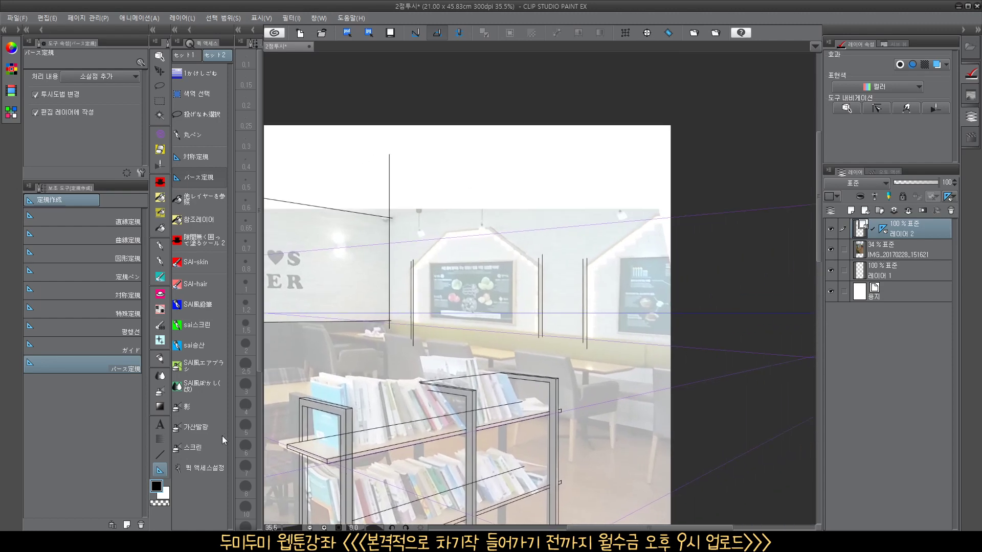
Redraw the right wall's ceiling line in the new perspective from the room's corner to the canvas edge
{"action": "left_click", "coordinate": [159, 454]}
{"action": "left_click_drag", "start_coordinate": [328, 378], "coordinate": [658, 302]}
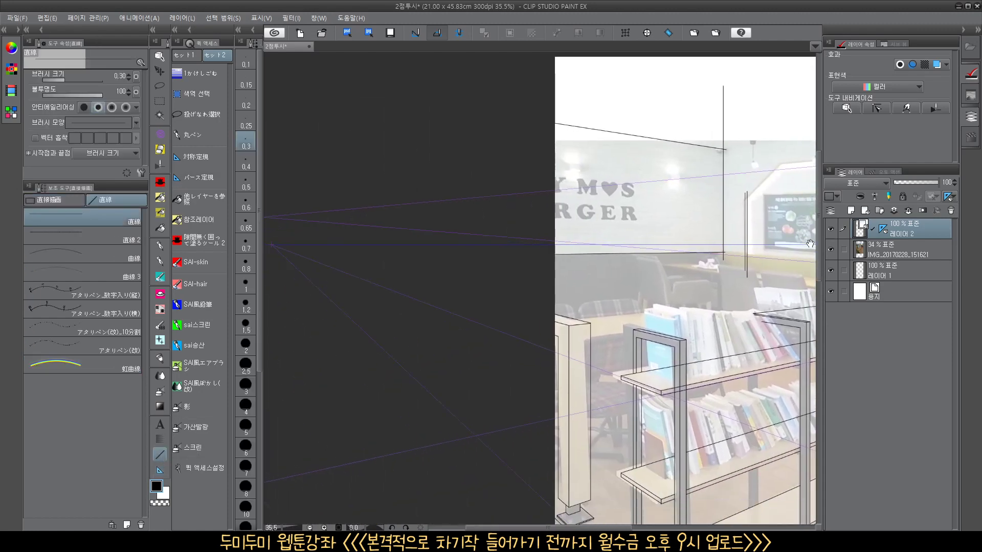
{"action": "left_click_drag", "start_coordinate": [548, 303], "coordinate": [673, 327]}
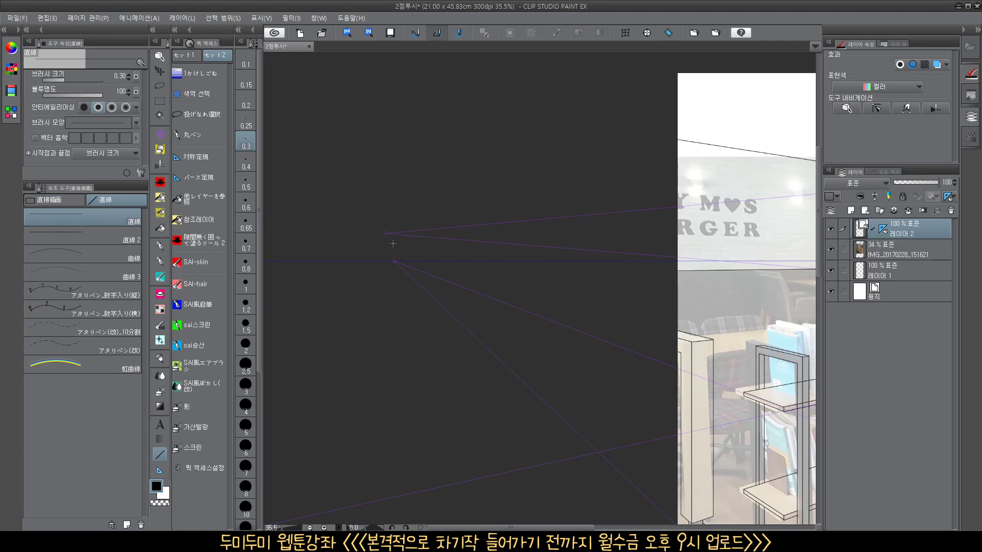
{"action": "scroll", "coordinate": [390, 256], "scroll_direction": "down", "scroll_amount": 3}
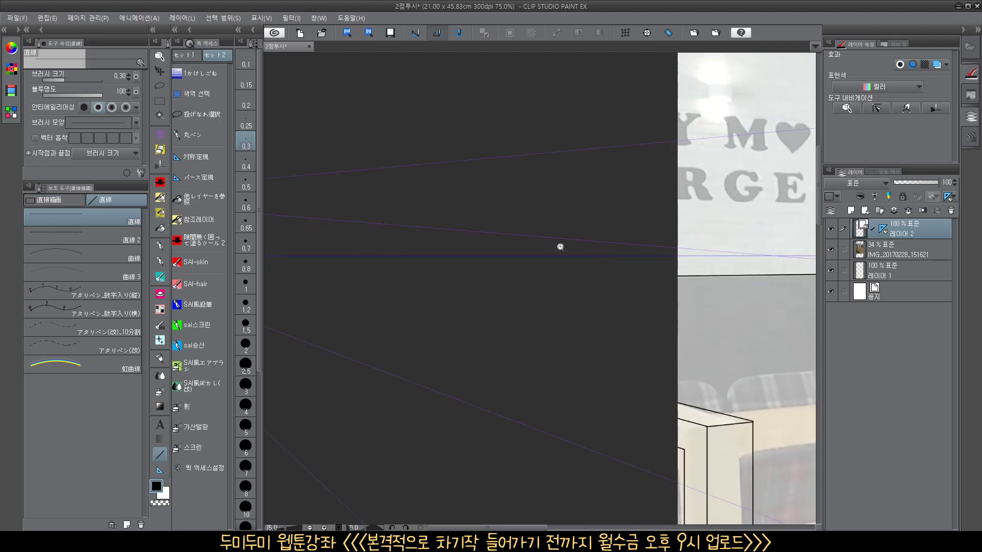
{"action": "scroll", "coordinate": [482, 267], "scroll_direction": "up", "scroll_amount": 5}
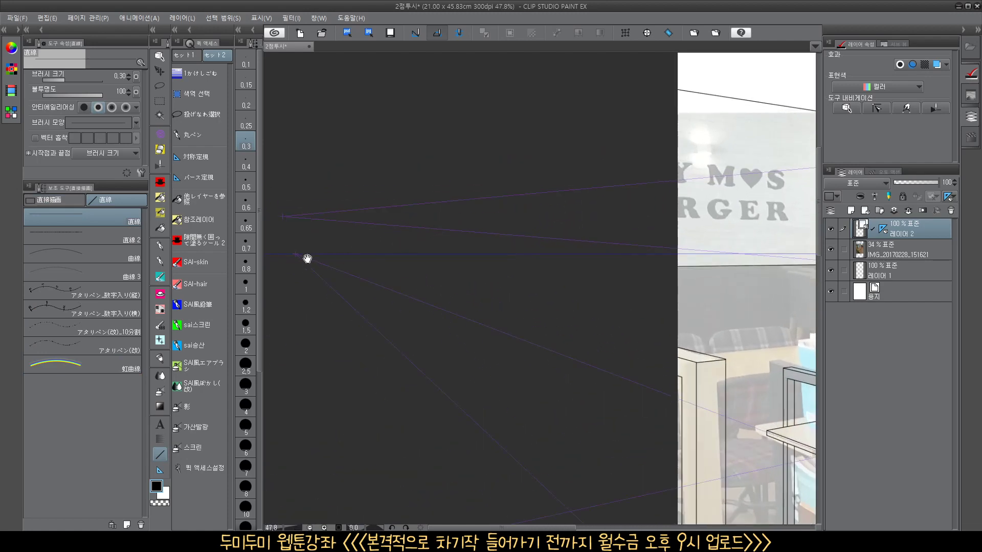
{"action": "left_click", "coordinate": [282, 217], "text": "ctrl"}
{"action": "left_click", "coordinate": [478, 230], "text": "ctrl"}
{"action": "scroll", "coordinate": [565, 292], "scroll_direction": "down", "scroll_amount": 7}
{"action": "left_click_drag", "start_coordinate": [715, 242], "coordinate": [551, 285]}
{"action": "scroll", "coordinate": [645, 267], "scroll_direction": "up", "scroll_amount": 7}
{"action": "left_click_drag", "start_coordinate": [664, 264], "coordinate": [573, 251]}
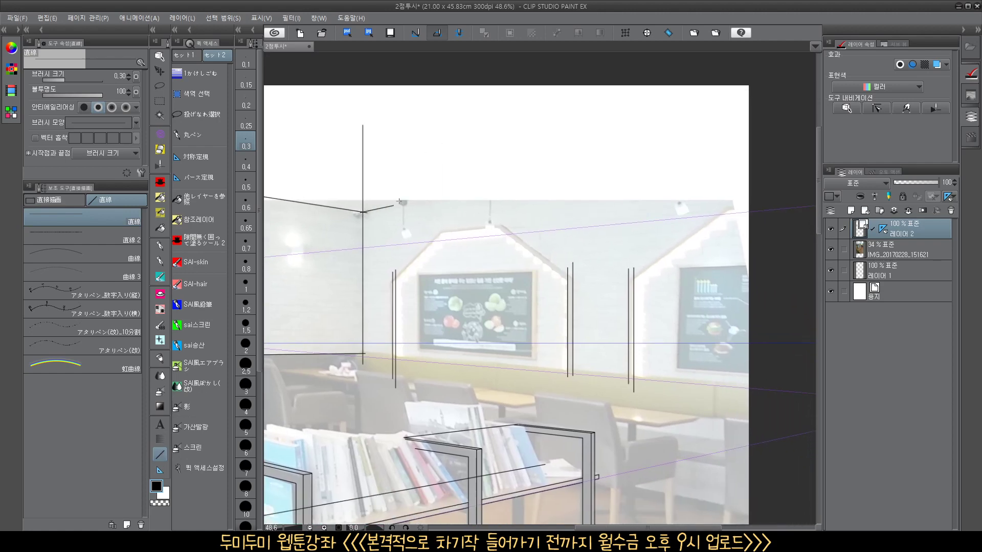
{"action": "left_click_drag", "start_coordinate": [399, 202], "coordinate": [788, 147]}
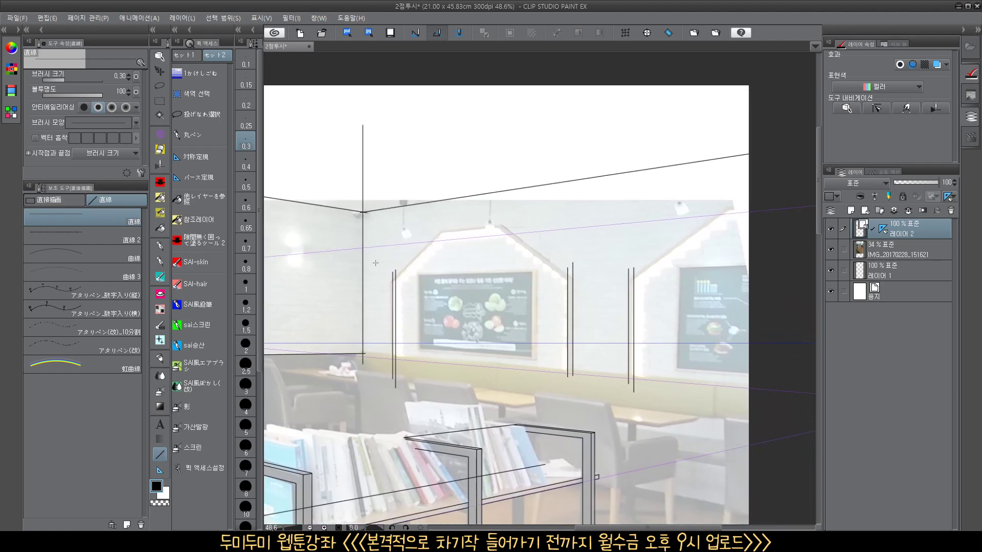
Draw the hanging light rail on the right wall as two closely spaced perspective lines
{"action": "left_click_drag", "start_coordinate": [429, 237], "coordinate": [781, 212]}
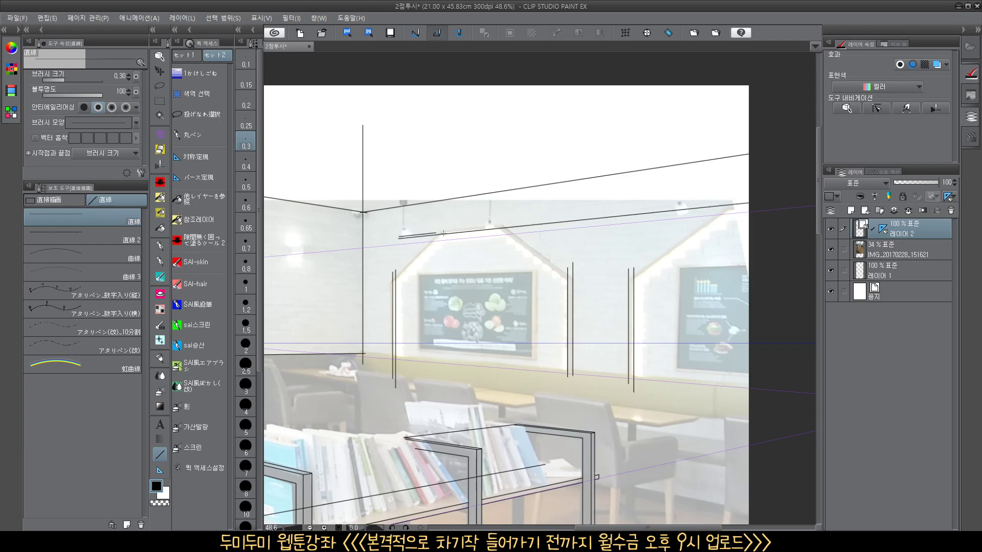
{"action": "left_click_drag", "start_coordinate": [443, 233], "coordinate": [721, 214]}
{"action": "left_click_drag", "start_coordinate": [531, 301], "coordinate": [496, 285]}
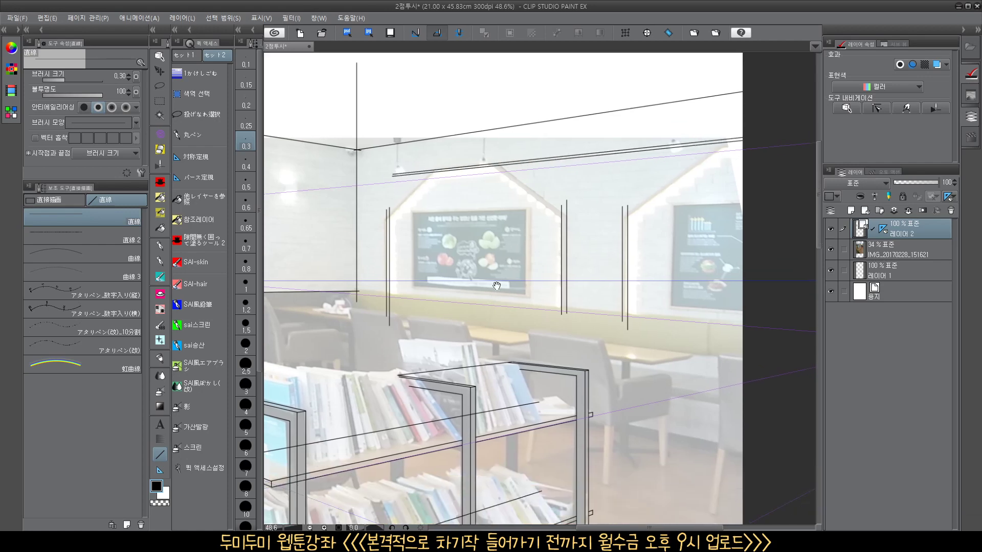
Draw the top and bottom edges of the green sofa back along the right wall in perspective
{"action": "left_click_drag", "start_coordinate": [359, 290], "coordinate": [692, 331]}
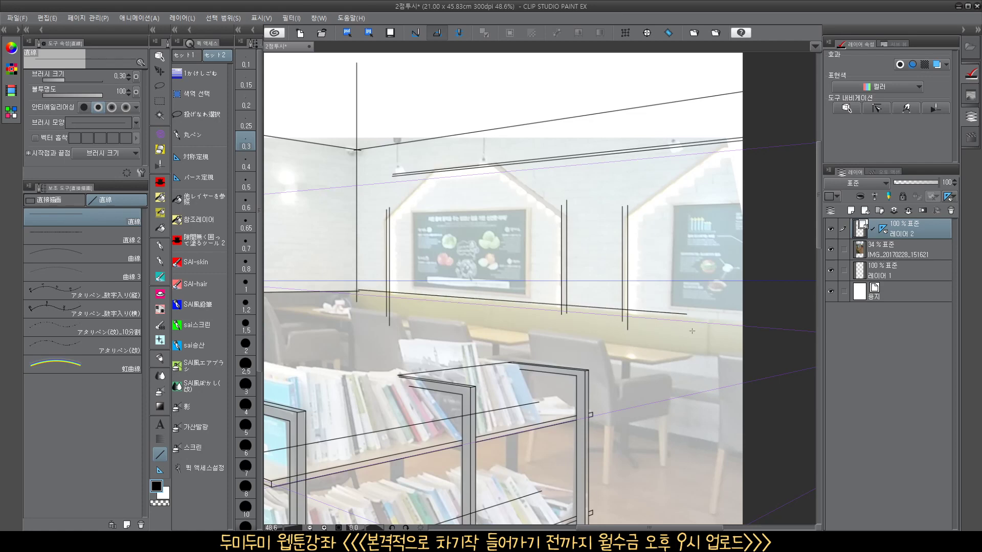
{"action": "key", "text": "ctrl+z"}
{"action": "mouse_move", "coordinate": [359, 291]}
{"action": "left_mouse_down"}
{"action": "mouse_move", "coordinate": [716, 332]}
{"action": "mouse_move", "coordinate": [673, 353]}
{"action": "mouse_move", "coordinate": [706, 362]}
{"action": "mouse_move", "coordinate": [714, 342]}
{"action": "mouse_move", "coordinate": [516, 256]}
{"action": "mouse_move", "coordinate": [366, 211]}
{"action": "left_mouse_up"}
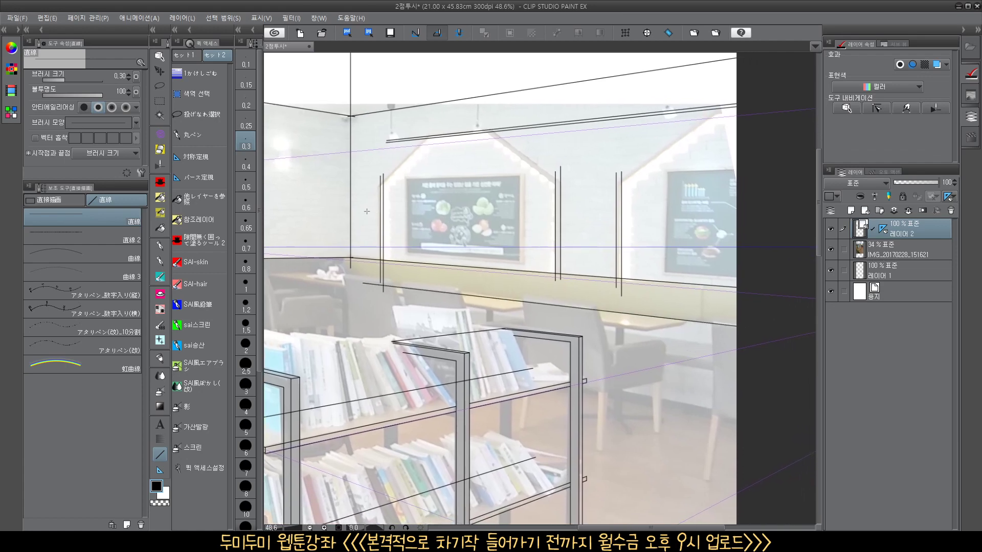
{"action": "left_click_drag", "start_coordinate": [304, 211], "coordinate": [325, 164]}
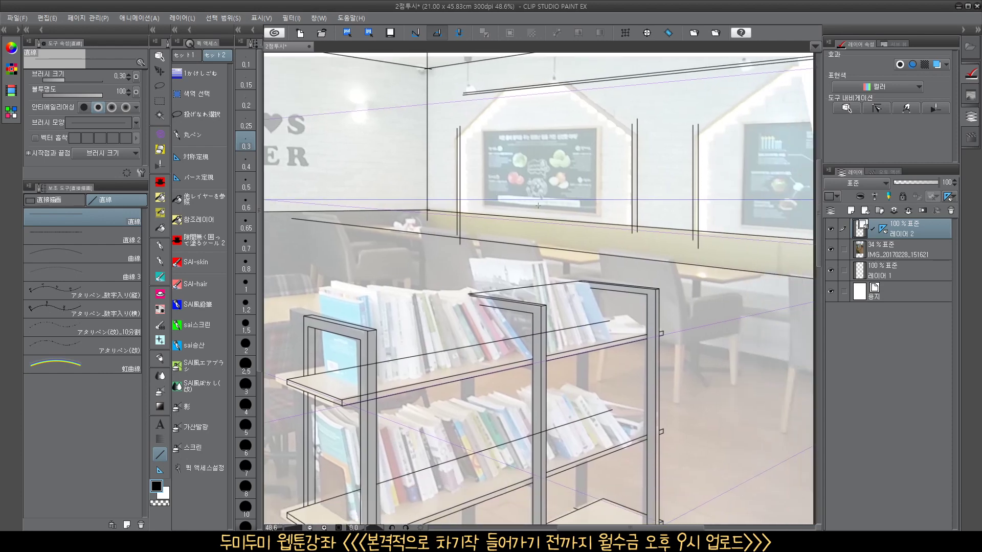
{"action": "scroll", "coordinate": [563, 256], "scroll_direction": "down", "scroll_amount": 1}
Draw the right wall's floor line in perspective from the canvas edge to behind the bookshelf
{"action": "left_click_drag", "start_coordinate": [682, 283], "coordinate": [602, 247]}
{"action": "left_click_drag", "start_coordinate": [691, 313], "coordinate": [358, 183]}
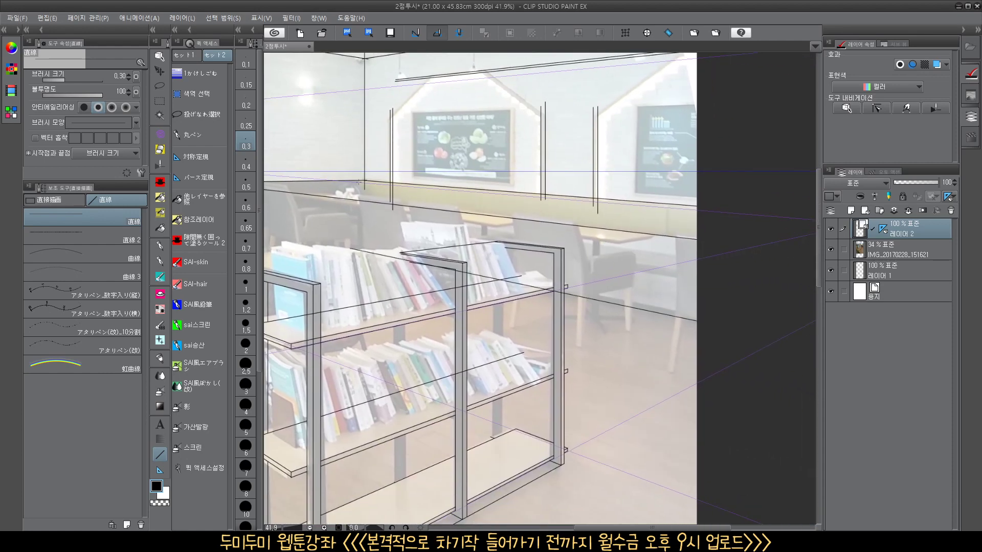
{"action": "left_click_drag", "start_coordinate": [285, 175], "coordinate": [367, 185]}
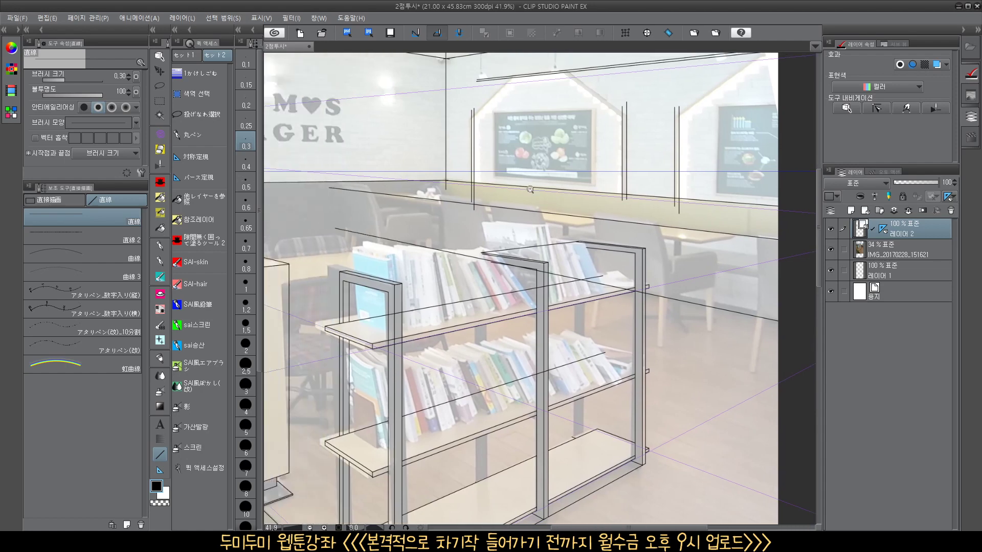
{"action": "mouse_move", "coordinate": [565, 252]}
{"action": "left_mouse_down"}
{"action": "mouse_move", "coordinate": [608, 295]}
{"action": "mouse_move", "coordinate": [595, 267]}
{"action": "left_mouse_up"}
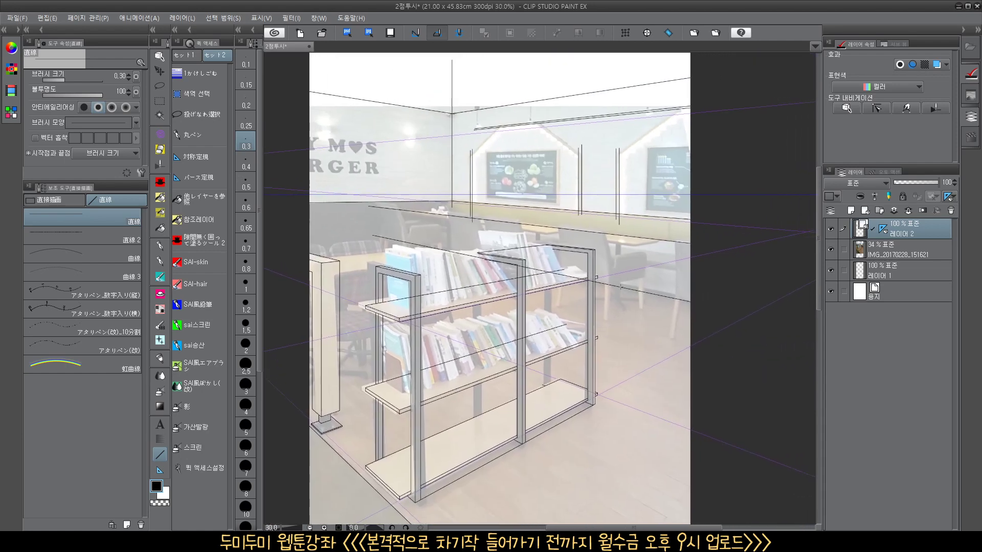
{"action": "left_click_drag", "start_coordinate": [629, 340], "coordinate": [609, 319]}
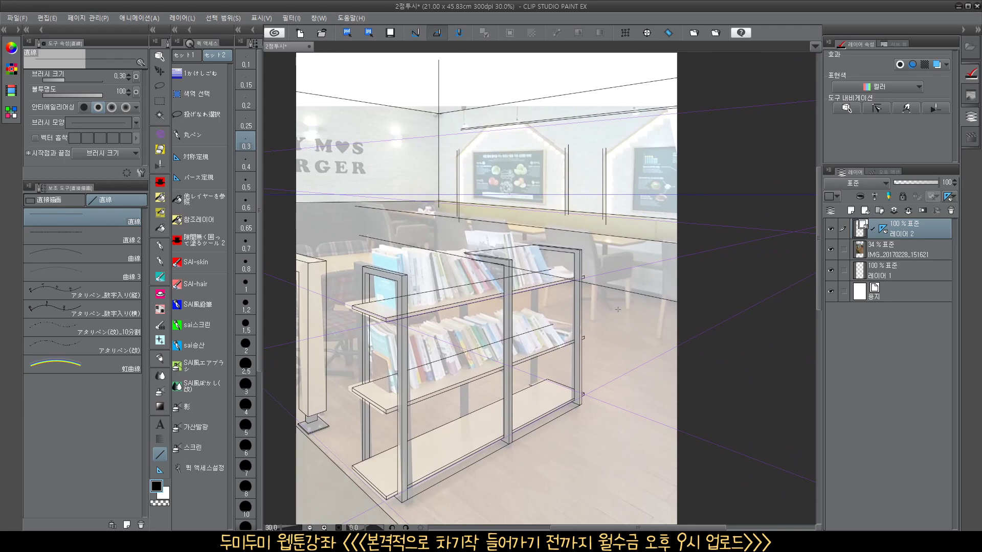
Draw a second perspective line across the floor, below the right wall's floor line, from the canvas edge to behind the bookshelf
{"action": "scroll", "coordinate": [620, 300], "scroll_direction": "up", "scroll_amount": 5}
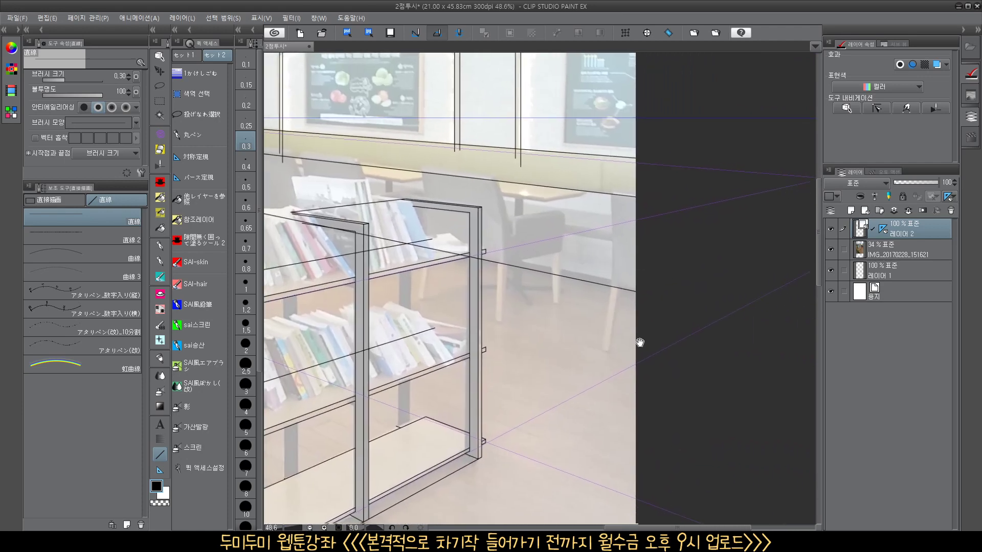
{"action": "left_click_drag", "start_coordinate": [615, 352], "coordinate": [490, 325]}
{"action": "key", "text": "ctrl+z"}
{"action": "left_click_drag", "start_coordinate": [650, 372], "coordinate": [359, 292]}
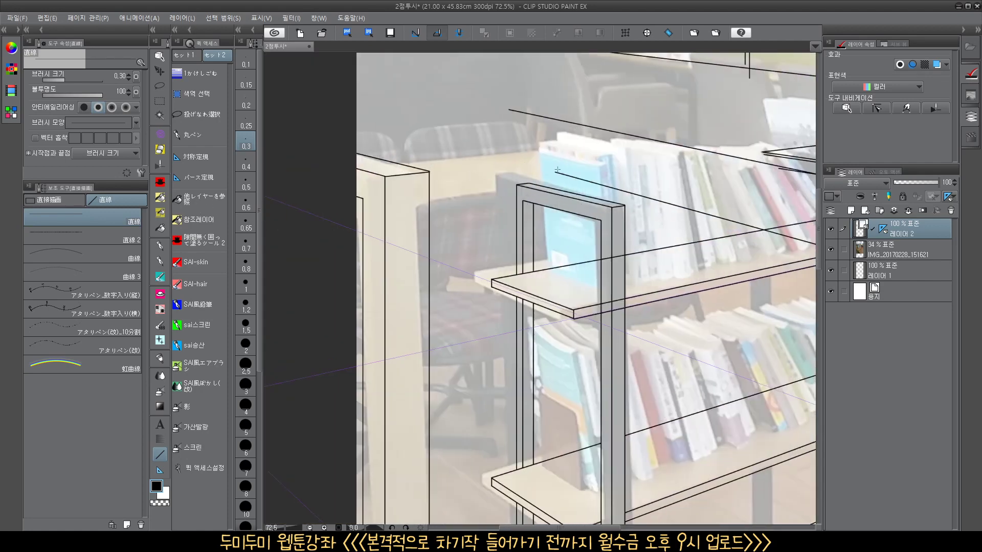
{"action": "left_click_drag", "start_coordinate": [810, 245], "coordinate": [620, 175]}
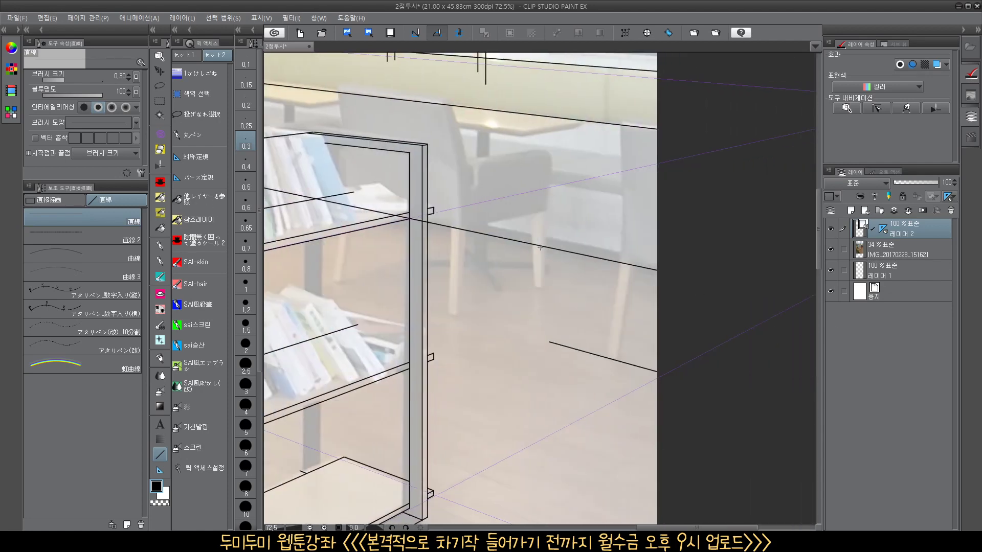
{"action": "left_click_drag", "start_coordinate": [573, 256], "coordinate": [319, 182]}
{"action": "scroll", "coordinate": [416, 260], "scroll_direction": "down", "scroll_amount": 3}
{"action": "left_click_drag", "start_coordinate": [543, 278], "coordinate": [641, 389]}
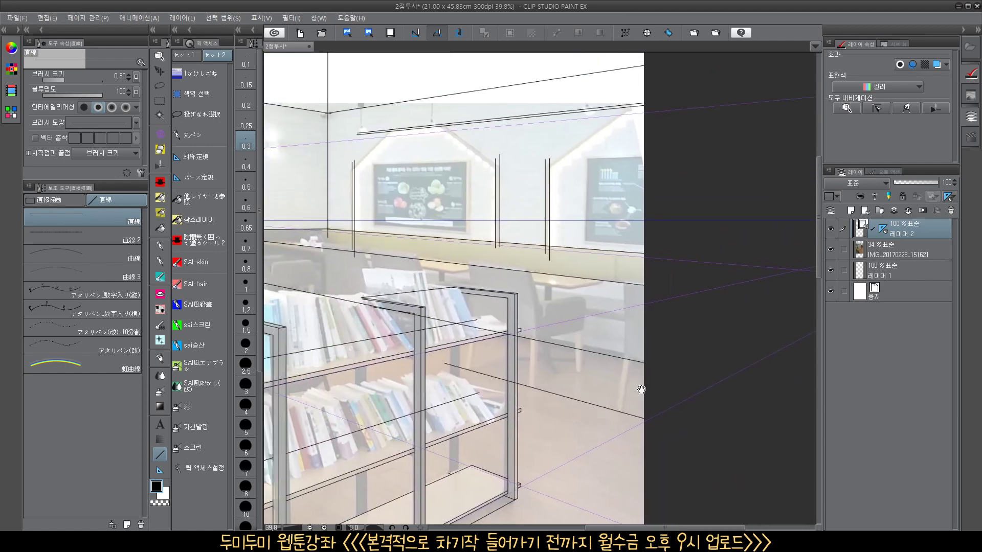
Draw the short side of the tabletop beside the sofa as two parallel perspective lines
{"action": "scroll", "coordinate": [640, 389], "scroll_direction": "up", "scroll_amount": 3}
{"action": "left_click_drag", "start_coordinate": [627, 341], "coordinate": [591, 370]}
{"action": "left_click_drag", "start_coordinate": [581, 234], "coordinate": [652, 298]}
{"action": "scroll", "coordinate": [618, 357], "scroll_direction": "down", "scroll_amount": 3}
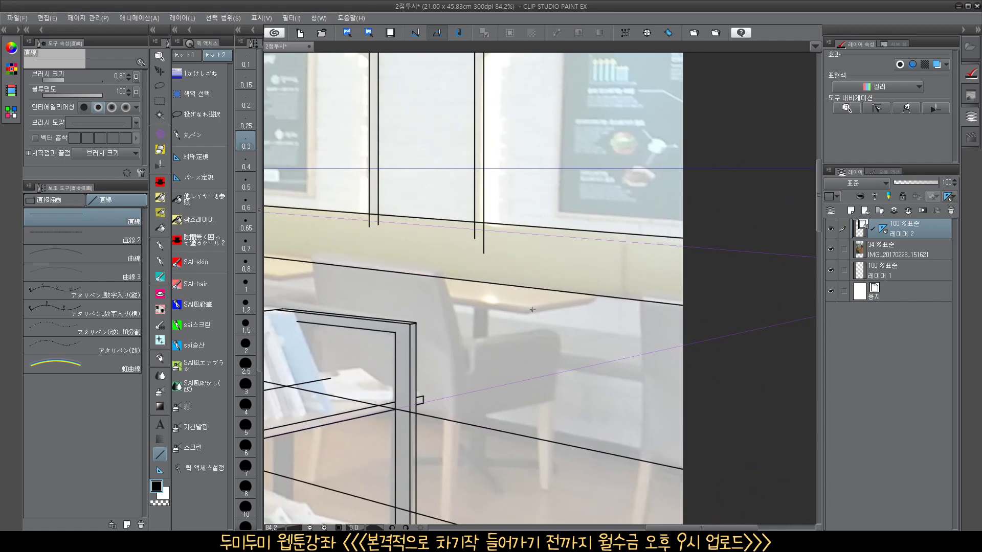
{"action": "left_click_drag", "start_coordinate": [530, 307], "coordinate": [601, 294]}
{"action": "scroll", "coordinate": [555, 314], "scroll_direction": "up", "scroll_amount": 3}
{"action": "left_click_drag", "start_coordinate": [543, 302], "coordinate": [618, 296]}
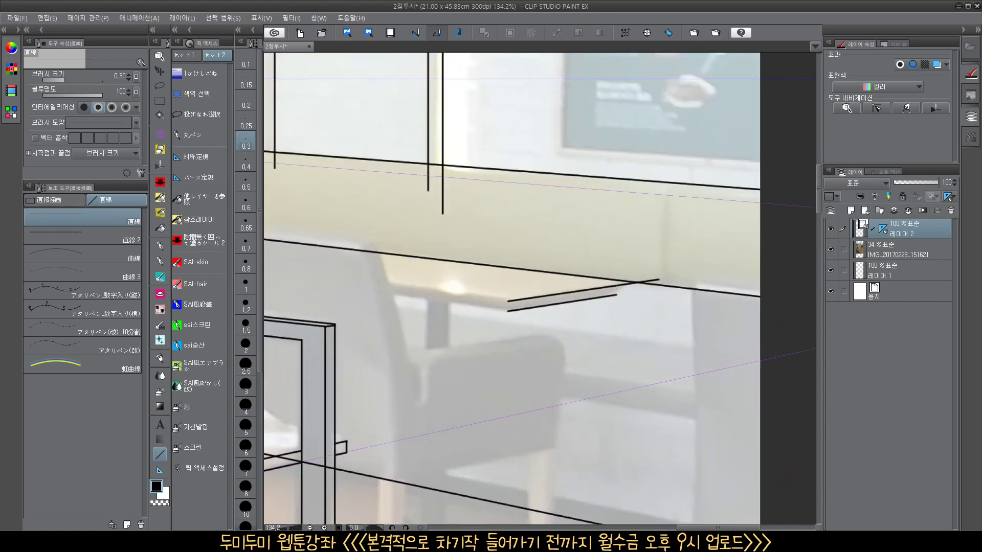
{"action": "scroll", "coordinate": [585, 306], "scroll_direction": "down", "scroll_amount": 2}
{"action": "scroll", "coordinate": [586, 312], "scroll_direction": "up", "scroll_amount": 5}
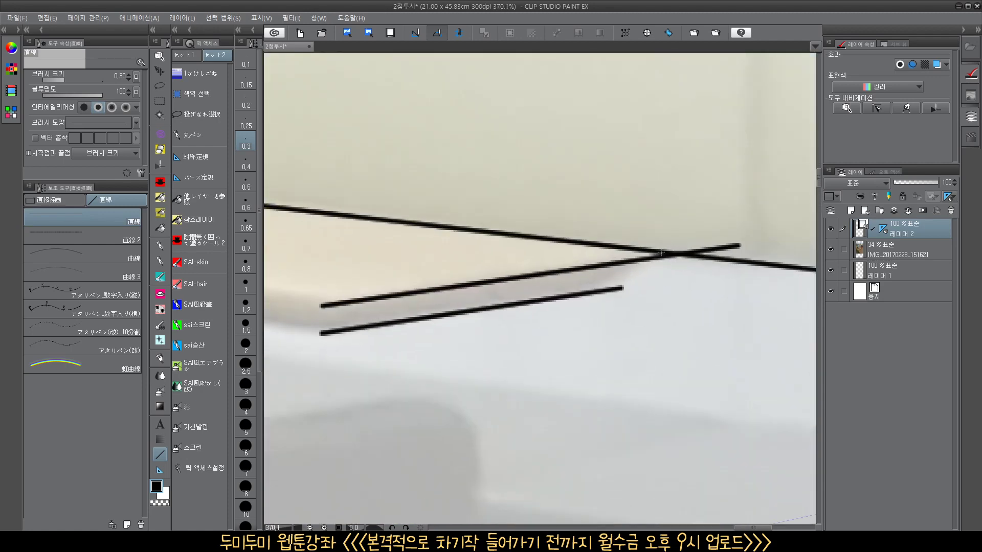
{"action": "left_click_drag", "start_coordinate": [621, 196], "coordinate": [730, 180]}
{"action": "left_click_drag", "start_coordinate": [678, 139], "coordinate": [657, 142]}
{"action": "mouse_move", "coordinate": [733, 153]}
{"action": "left_mouse_down"}
{"action": "mouse_move", "coordinate": [663, 163]}
{"action": "mouse_move", "coordinate": [676, 173]}
{"action": "left_mouse_up"}
{"action": "mouse_move", "coordinate": [682, 182]}
{"action": "left_mouse_down"}
{"action": "mouse_move", "coordinate": [683, 191]}
{"action": "mouse_move", "coordinate": [665, 186]}
{"action": "left_mouse_up"}
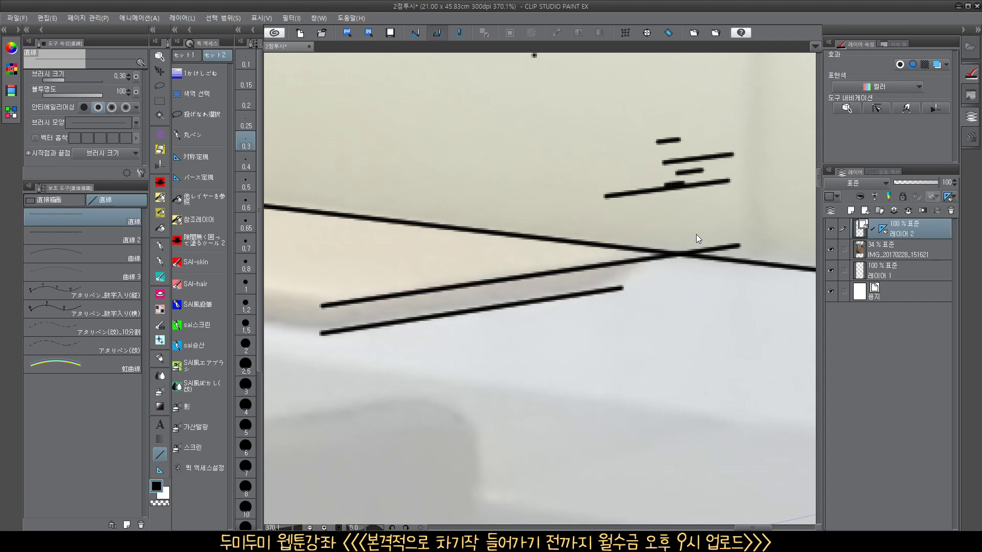
{"action": "key", "text": "ctrl+z"}
{"action": "key", "text": "ctrl+z"}
{"action": "key", "text": "ctrl+z"}
{"action": "key", "text": "ctrl+z"}
{"action": "left_click_drag", "start_coordinate": [592, 172], "coordinate": [707, 157]}
{"action": "left_click_drag", "start_coordinate": [663, 131], "coordinate": [640, 133]}
{"action": "key", "text": "ctrl+z"}
{"action": "key", "text": "ctrl+z"}
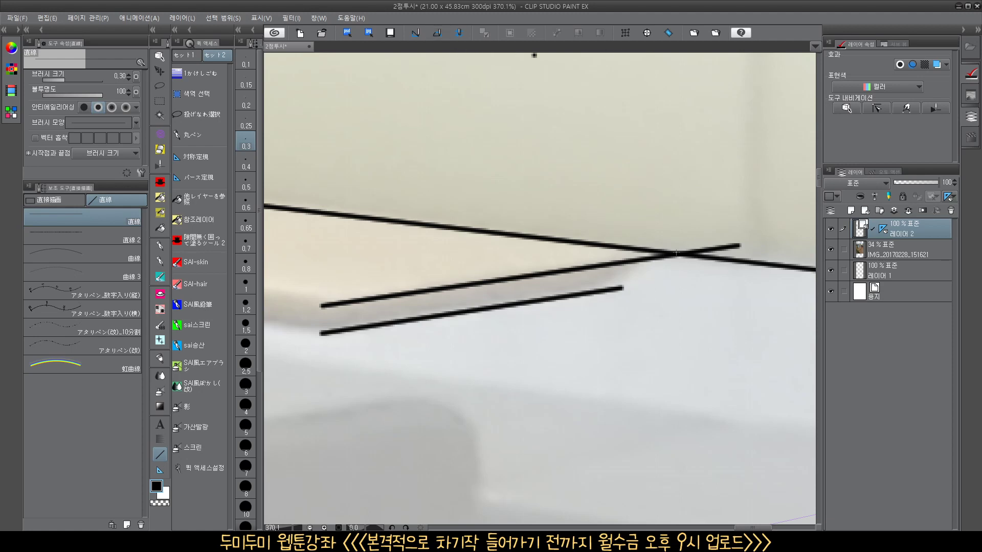
Draw the vertical edge at the tabletop's far corner against the sofa and extend the lower edge line past it
{"action": "left_click_drag", "start_coordinate": [665, 240], "coordinate": [665, 329]}
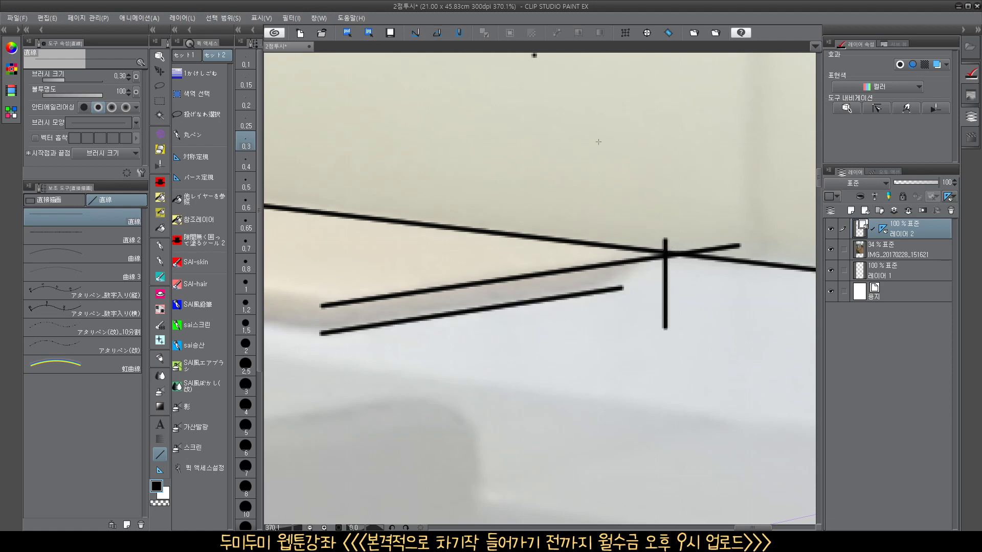
{"action": "left_click", "coordinate": [437, 36]}
{"action": "left_click", "coordinate": [496, 66]}
{"action": "left_click_drag", "start_coordinate": [632, 286], "coordinate": [739, 323]}
Draw the vertical edge at the tabletop's near corner and the two parallel long front edges running toward the chair back
{"action": "left_click_drag", "start_coordinate": [632, 283], "coordinate": [646, 301]}
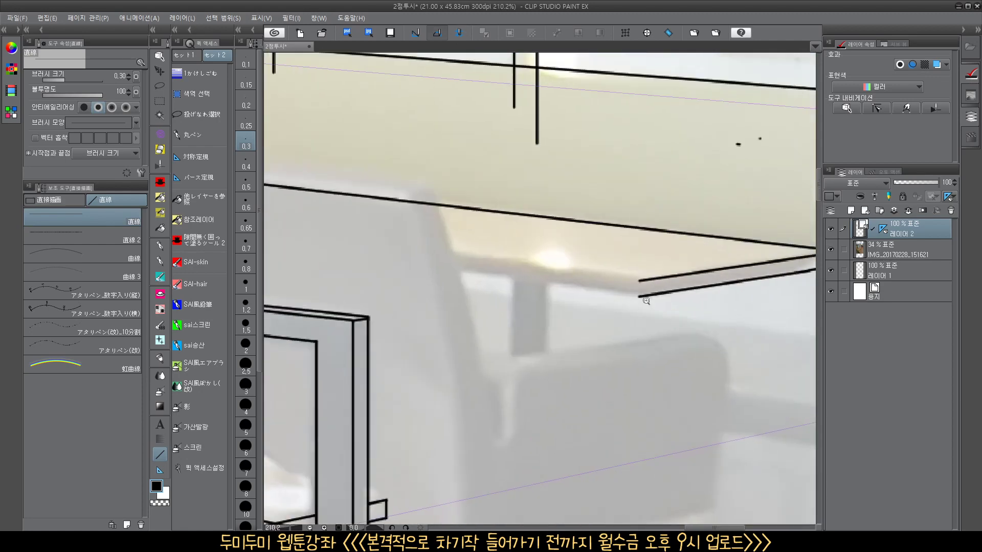
{"action": "scroll", "coordinate": [659, 260], "scroll_direction": "up", "scroll_amount": 2}
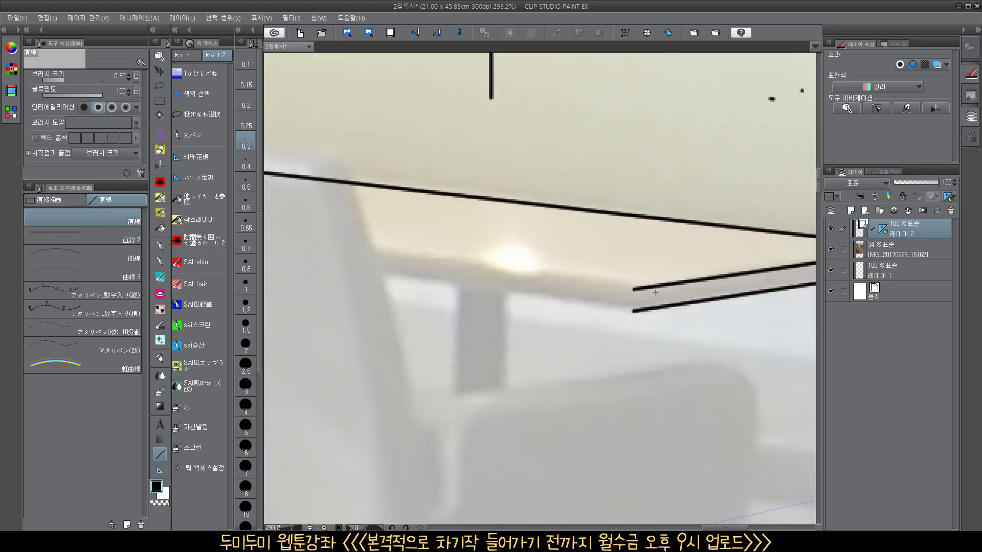
{"action": "left_click_drag", "start_coordinate": [652, 276], "coordinate": [654, 350]}
{"action": "left_click", "coordinate": [444, 36]}
{"action": "left_click_drag", "start_coordinate": [652, 273], "coordinate": [652, 336]}
{"action": "left_click", "coordinate": [438, 37]}
{"action": "left_click", "coordinate": [469, 54]}
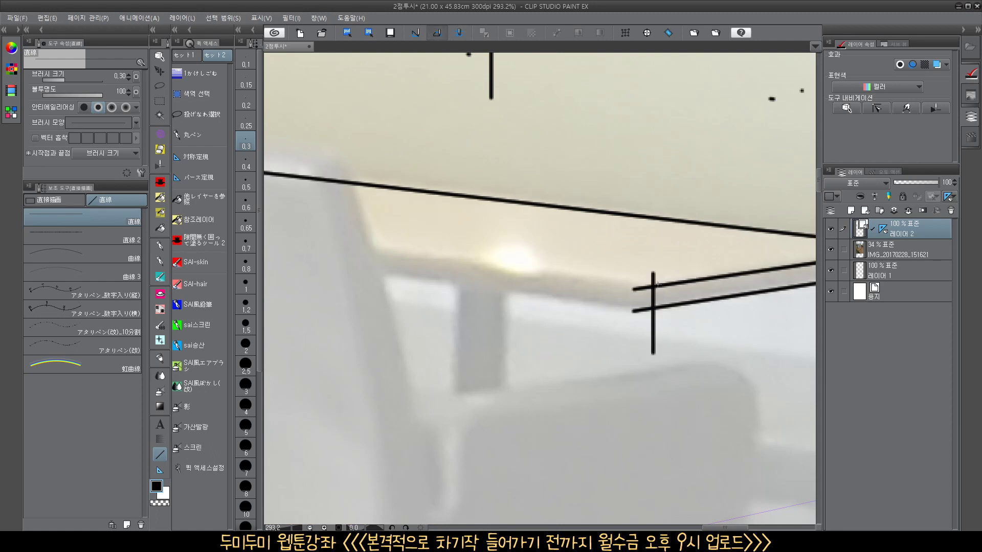
{"action": "left_click_drag", "start_coordinate": [655, 285], "coordinate": [333, 244]}
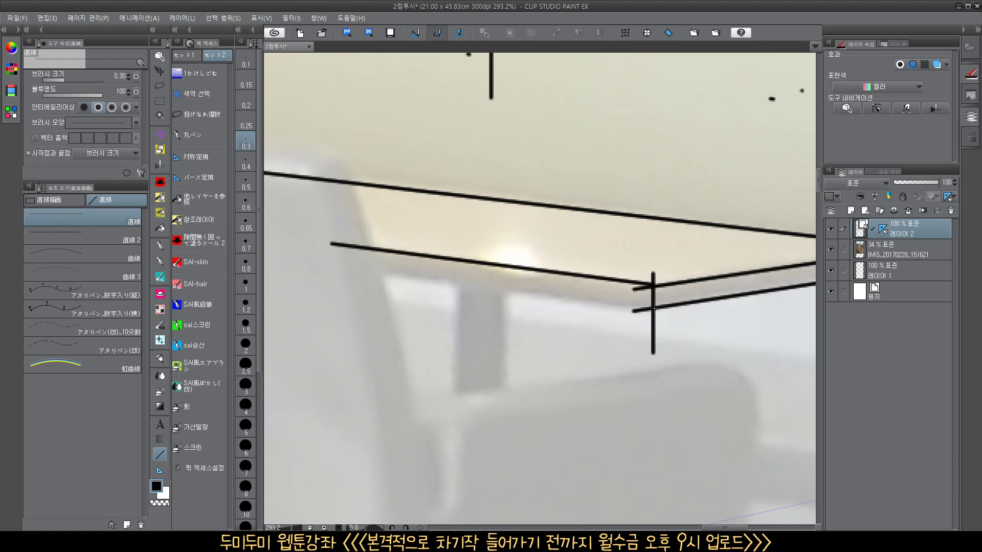
{"action": "left_click_drag", "start_coordinate": [654, 309], "coordinate": [338, 265]}
Trim the overshooting line ends at the tabletop's near corner with the vector eraser, reducing its size to 0.50
{"action": "key", "text": "e"}
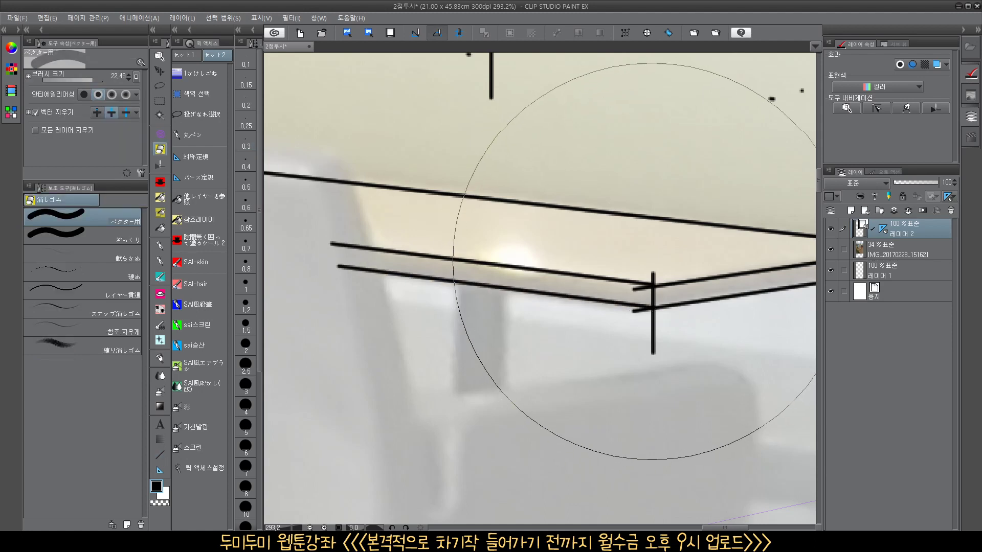
{"action": "mouse_move", "coordinate": [673, 266]}
{"action": "left_mouse_down"}
{"action": "mouse_move", "coordinate": [579, 275]}
{"action": "mouse_move", "coordinate": [504, 329]}
{"action": "left_mouse_up"}
{"action": "left_click", "coordinate": [656, 249]}
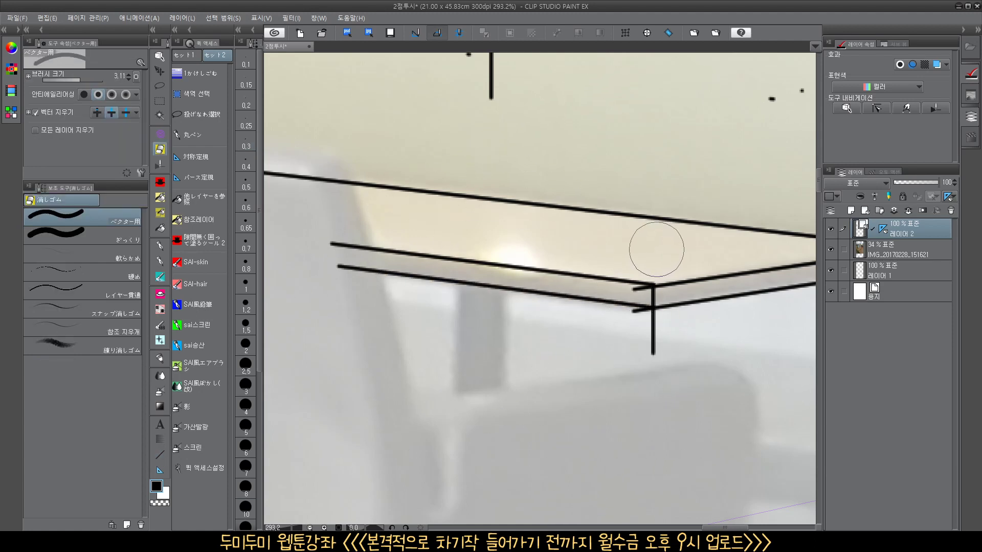
{"action": "left_click_drag", "start_coordinate": [643, 279], "coordinate": [620, 279]}
{"action": "left_click", "coordinate": [640, 290]}
{"action": "left_click", "coordinate": [649, 320]}
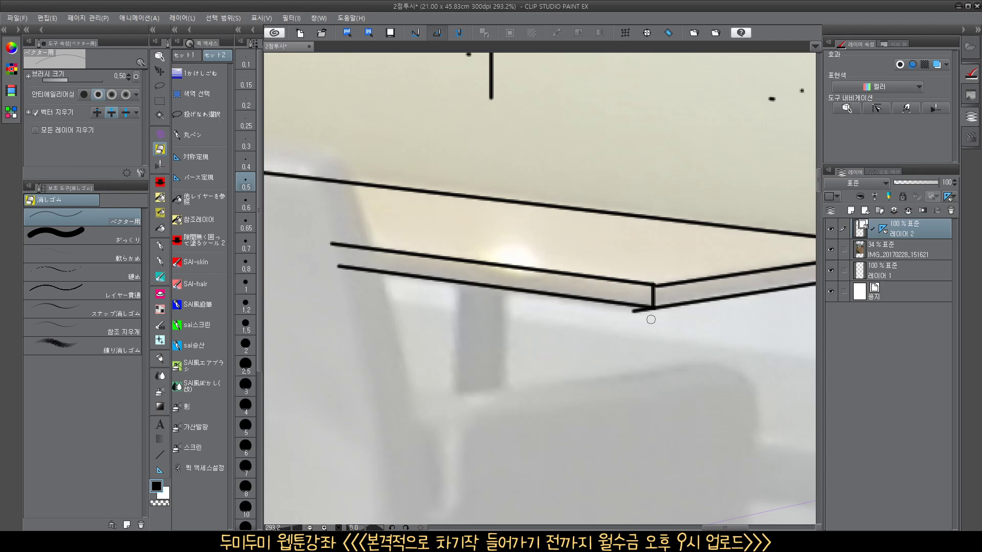
{"action": "left_click", "coordinate": [636, 311]}
Erase the overshooting line ends at the tabletop's far corner by the sofa
{"action": "left_click_drag", "start_coordinate": [750, 329], "coordinate": [544, 342]}
{"action": "left_click", "coordinate": [699, 295]}
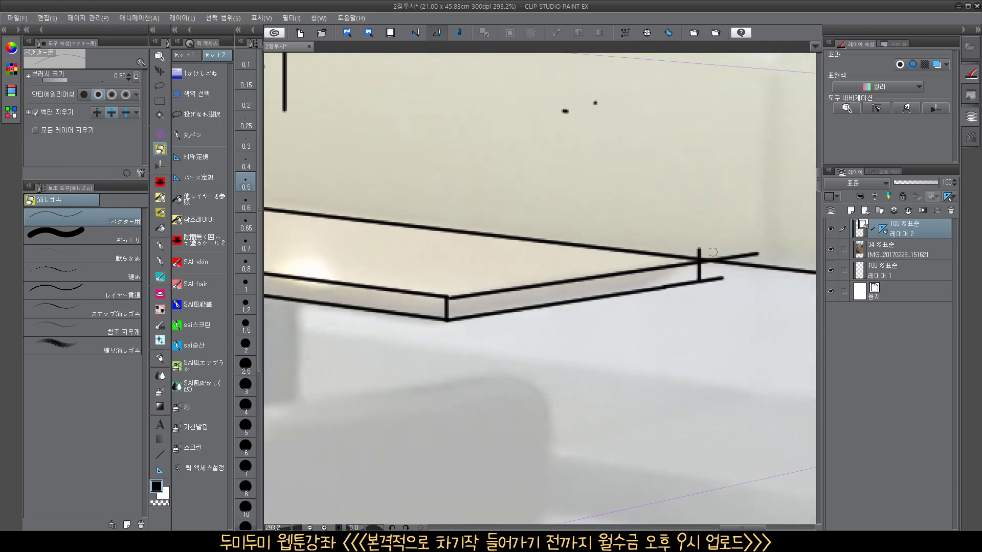
{"action": "left_click", "coordinate": [697, 250]}
{"action": "left_click_drag", "start_coordinate": [705, 252], "coordinate": [713, 292]}
Erase the ends of the right wall's vertical frame lines that extend below the sofa's top edge
{"action": "scroll", "coordinate": [713, 303], "scroll_direction": "down", "scroll_amount": 3}
{"action": "left_click_drag", "start_coordinate": [746, 351], "coordinate": [516, 361]}
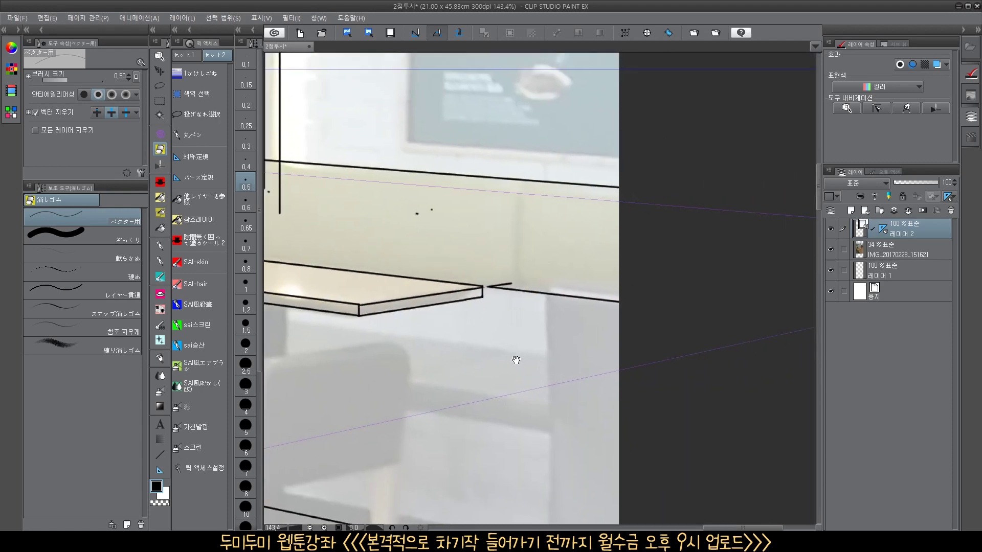
{"action": "left_click_drag", "start_coordinate": [504, 311], "coordinate": [629, 349]}
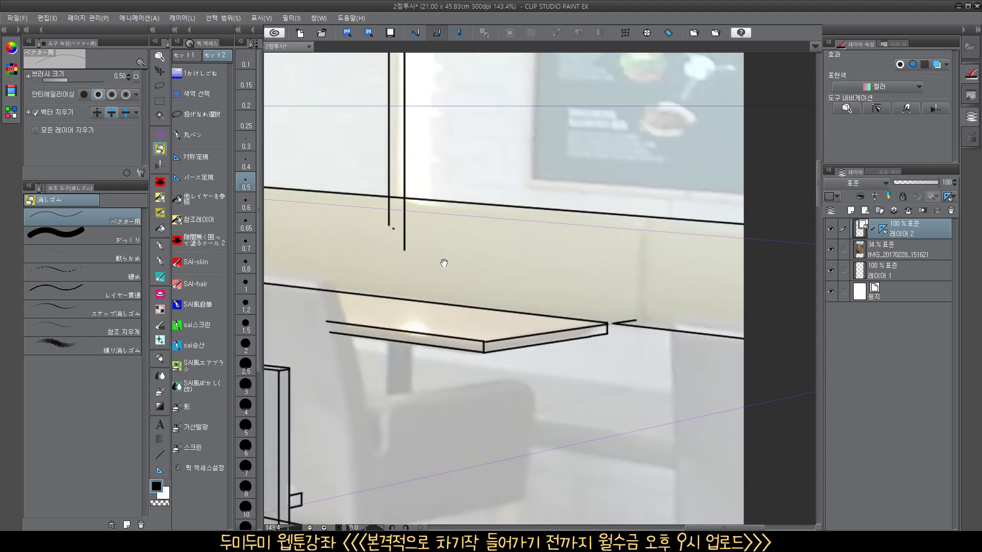
{"action": "left_click_drag", "start_coordinate": [444, 263], "coordinate": [636, 341]}
{"action": "left_click_drag", "start_coordinate": [561, 307], "coordinate": [724, 281]}
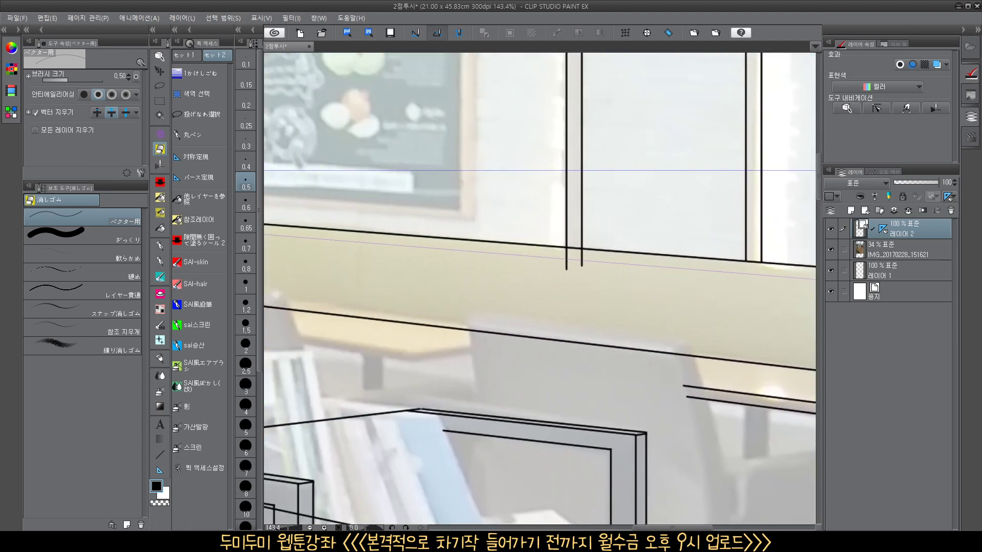
{"action": "left_click_drag", "start_coordinate": [581, 258], "coordinate": [775, 307]}
{"action": "left_click_drag", "start_coordinate": [541, 298], "coordinate": [705, 290]}
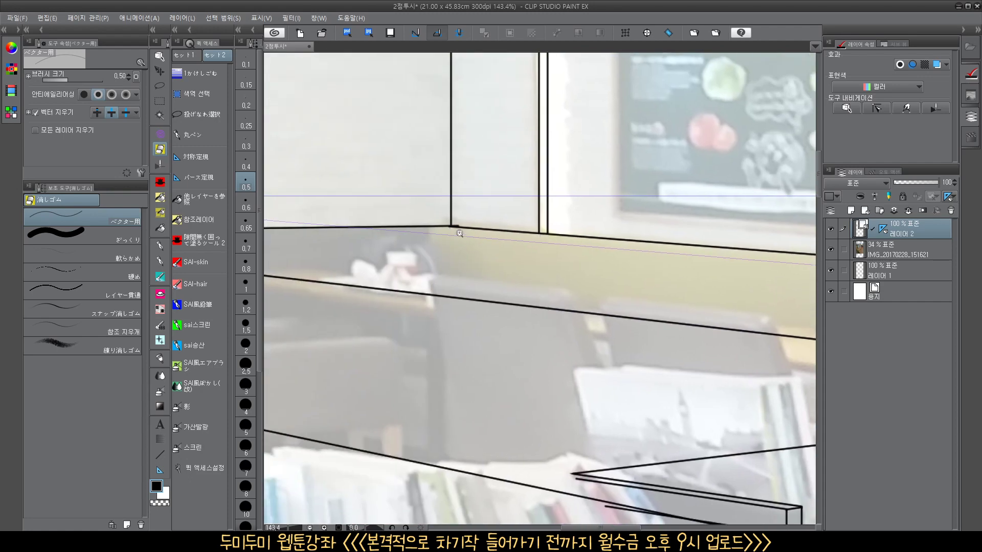
{"action": "scroll", "coordinate": [460, 234], "scroll_direction": "up", "scroll_amount": 3}
{"action": "scroll", "coordinate": [495, 214], "scroll_direction": "down", "scroll_amount": 5}
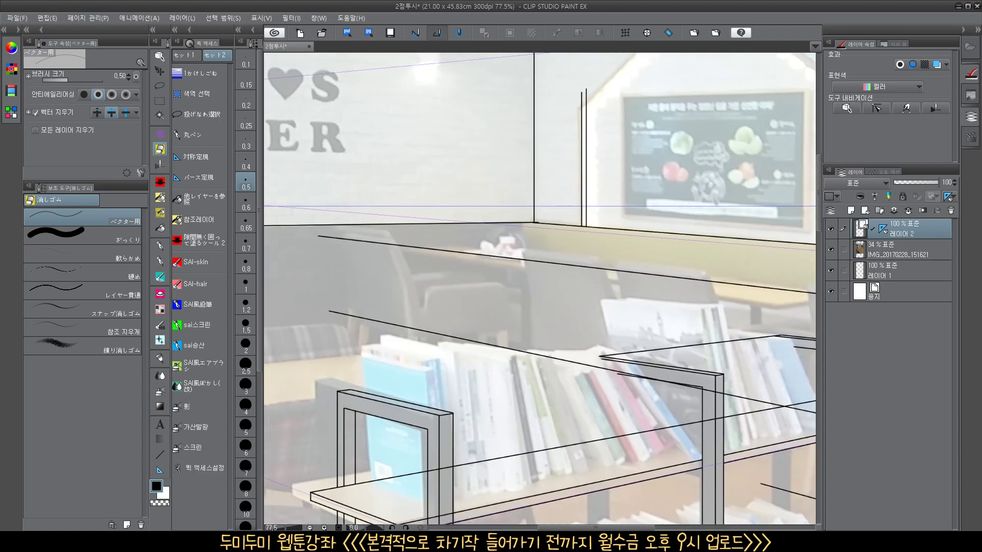
Switch from the vector eraser to the curve (曲線) line tool for the sofa's end
{"action": "left_click", "coordinate": [160, 454]}
{"action": "left_click", "coordinate": [107, 252]}
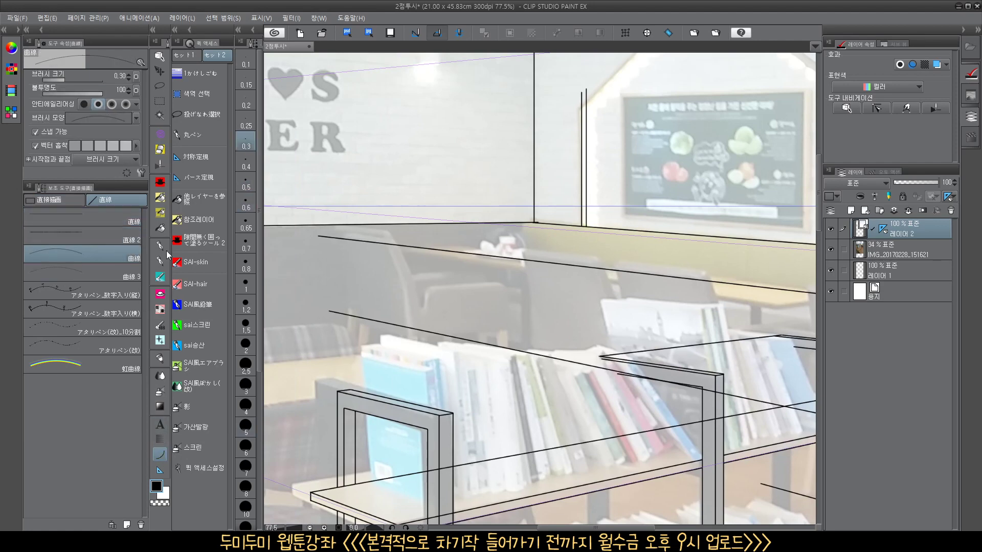
{"action": "scroll", "coordinate": [529, 243], "scroll_direction": "up", "scroll_amount": 4}
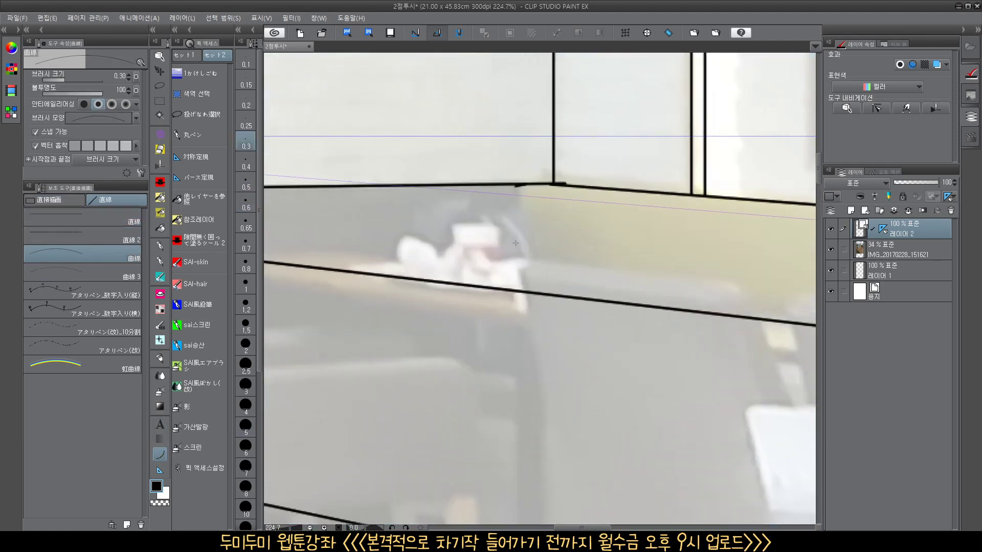
{"action": "left_click", "coordinate": [519, 226]}
{"action": "left_click_drag", "start_coordinate": [520, 207], "coordinate": [522, 209]}
{"action": "key", "text": "ctrl+z"}
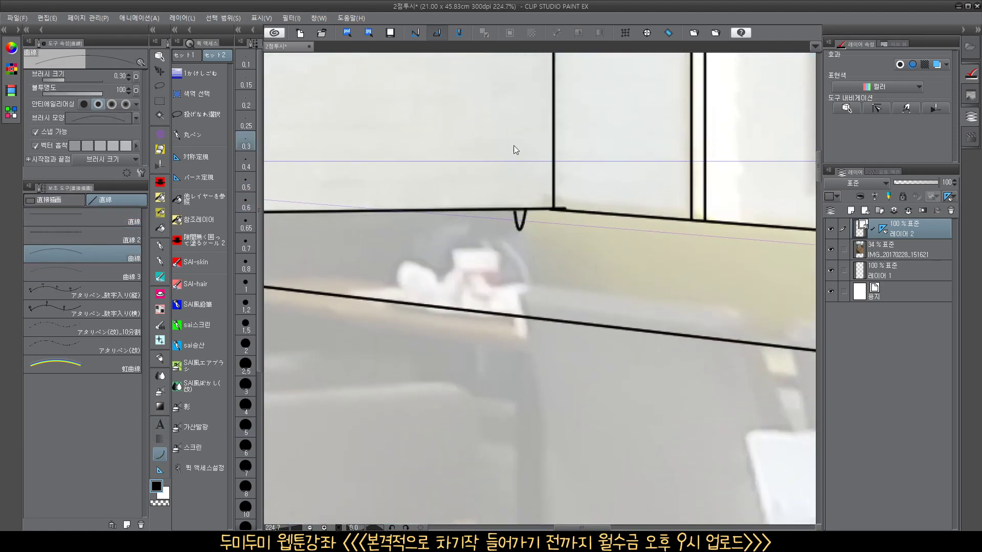
{"action": "key", "text": "ctrl+z"}
{"action": "mouse_move", "coordinate": [495, 95]}
{"action": "left_mouse_down"}
{"action": "mouse_move", "coordinate": [516, 116]}
{"action": "mouse_move", "coordinate": [515, 146]}
{"action": "left_mouse_up"}
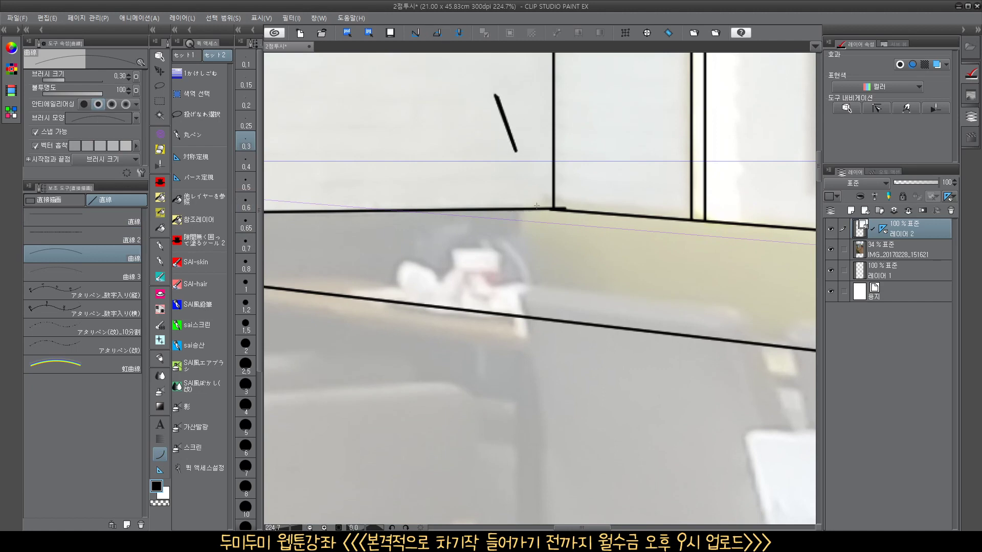
{"action": "key", "text": "ctrl+z"}
Draw the curved end of the sofa back from its top edge near the room's corner
{"action": "left_click_drag", "start_coordinate": [529, 210], "coordinate": [522, 299]}
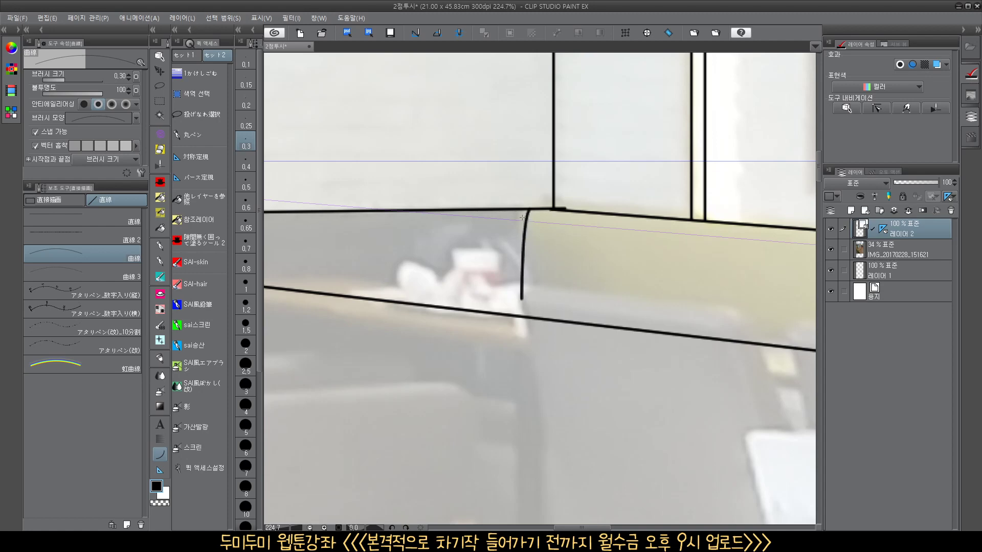
{"action": "left_click", "coordinate": [521, 233]}
{"action": "left_click_drag", "start_coordinate": [607, 231], "coordinate": [552, 237]}
Draw the backrest of the chair behind the bookshelf, with two parallel curves on its right side and one curve on its left
{"action": "left_click_drag", "start_coordinate": [713, 361], "coordinate": [429, 265]}
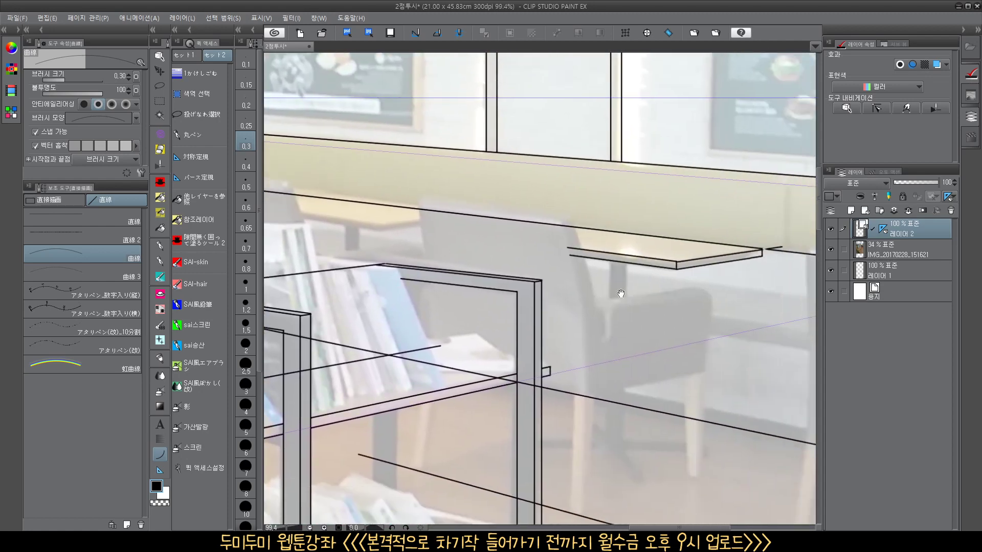
{"action": "left_click_drag", "start_coordinate": [675, 350], "coordinate": [588, 320]}
{"action": "left_click_drag", "start_coordinate": [501, 221], "coordinate": [522, 351]}
{"action": "left_click", "coordinate": [522, 275]}
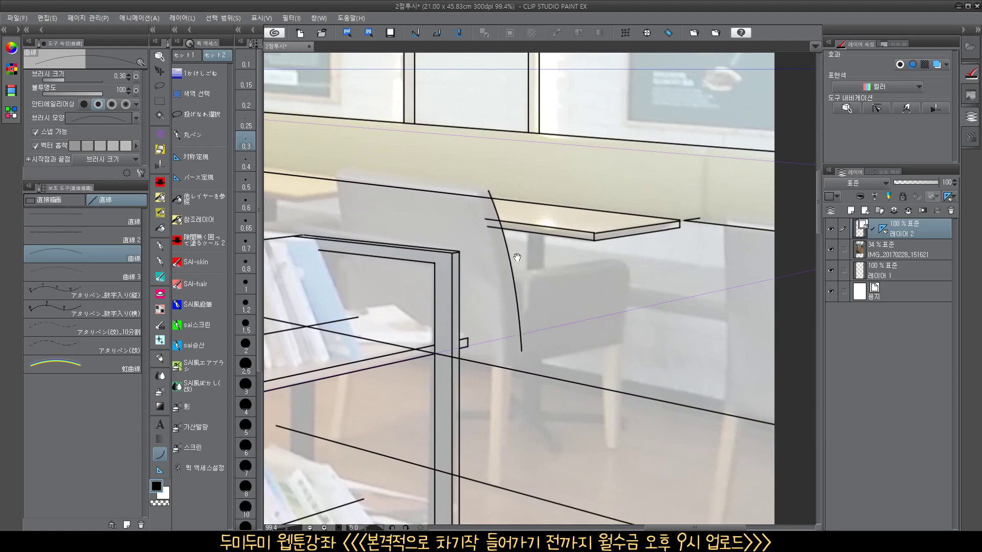
{"action": "left_click_drag", "start_coordinate": [480, 196], "coordinate": [505, 364]}
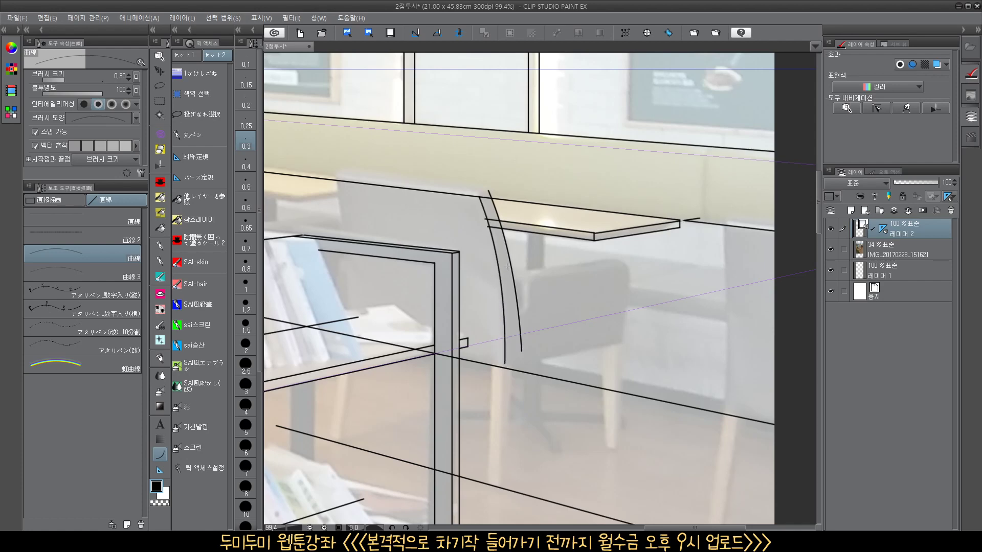
{"action": "left_click", "coordinate": [507, 269]}
{"action": "left_click_drag", "start_coordinate": [586, 391], "coordinate": [666, 401]}
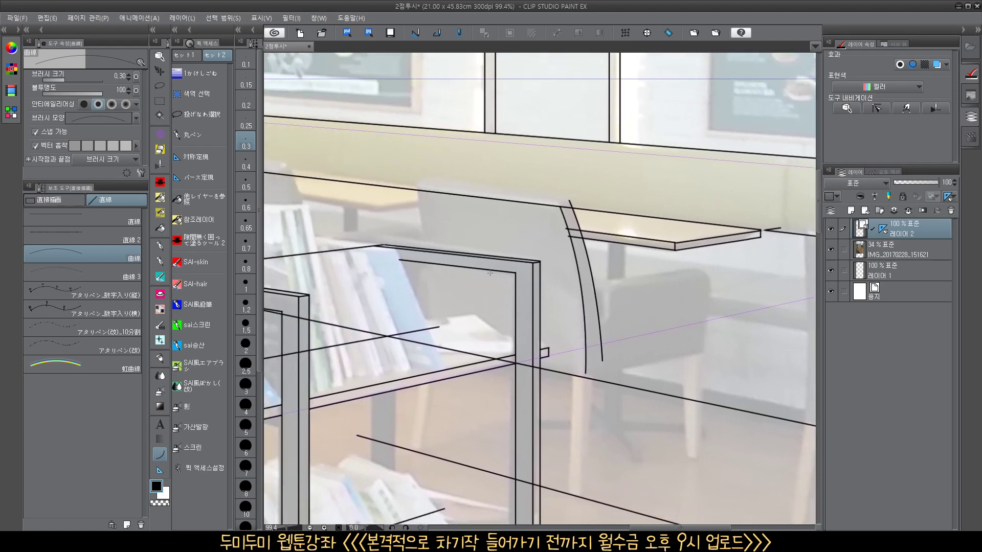
{"action": "left_click_drag", "start_coordinate": [416, 186], "coordinate": [433, 322]}
{"action": "left_click", "coordinate": [432, 245]}
Draw the curved left edge of the chair back at the canvas's right edge, starting just below the sofa
{"action": "left_click_drag", "start_coordinate": [542, 300], "coordinate": [308, 253]}
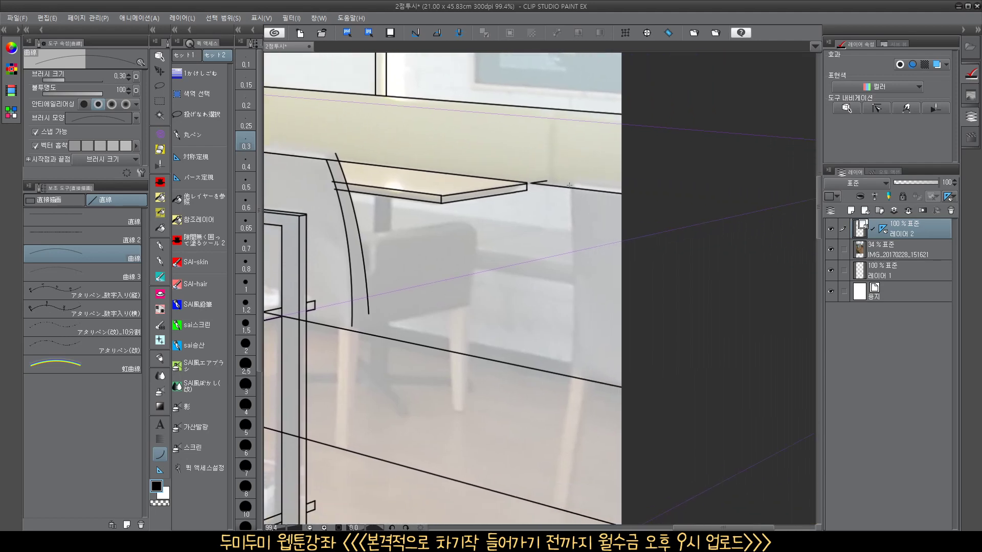
{"action": "left_click_drag", "start_coordinate": [569, 185], "coordinate": [571, 377]}
{"action": "left_click", "coordinate": [583, 284]}
{"action": "left_click_drag", "start_coordinate": [605, 340], "coordinate": [581, 353]}
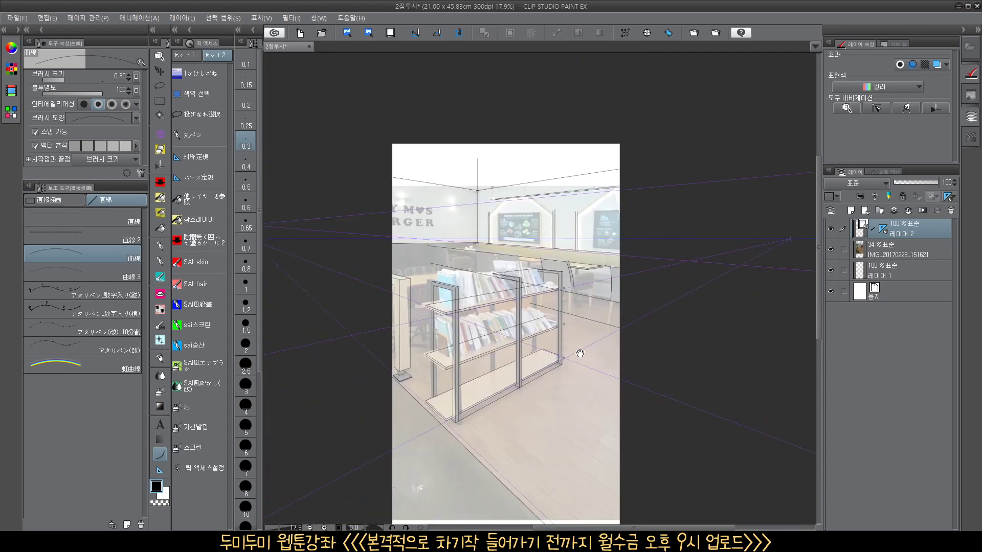
{"action": "left_click_drag", "start_coordinate": [583, 402], "coordinate": [584, 363]}
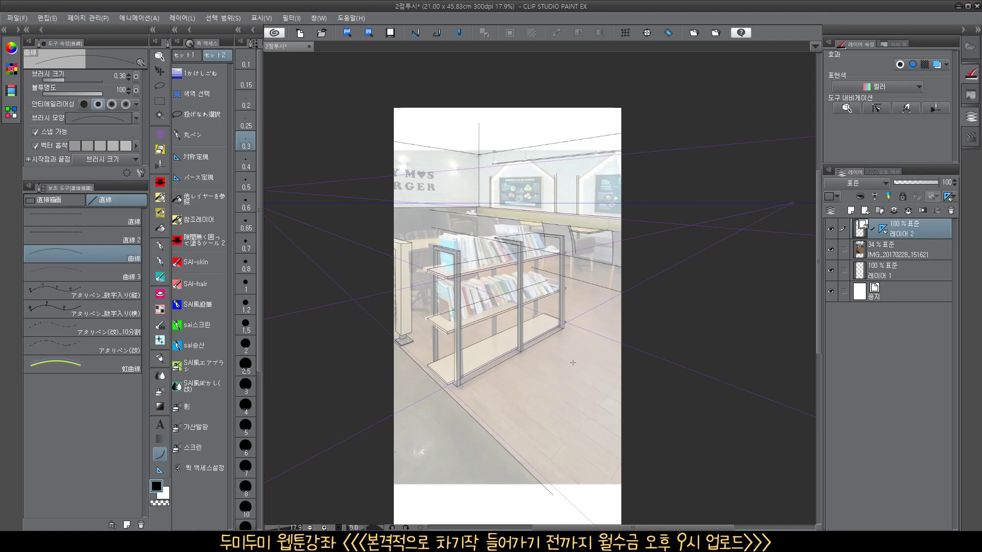
Save the drawing, switch to File Explorer and open the shared-backgrounds folder numbered 6 inside ○자료책 모음 on drive D
{"action": "left_click", "coordinate": [391, 34]}
{"action": "left_click", "coordinate": [153, 543]}
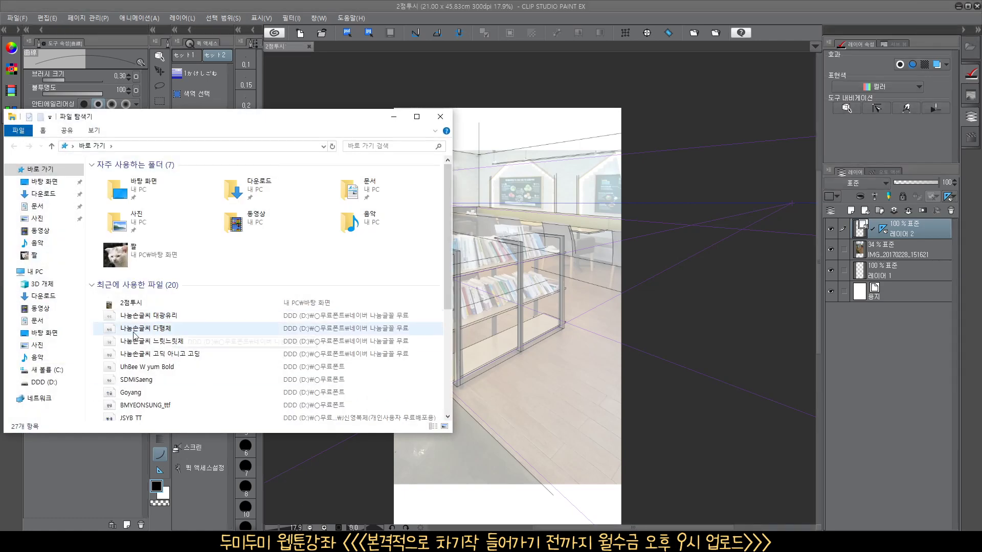
{"action": "left_click", "coordinate": [52, 382]}
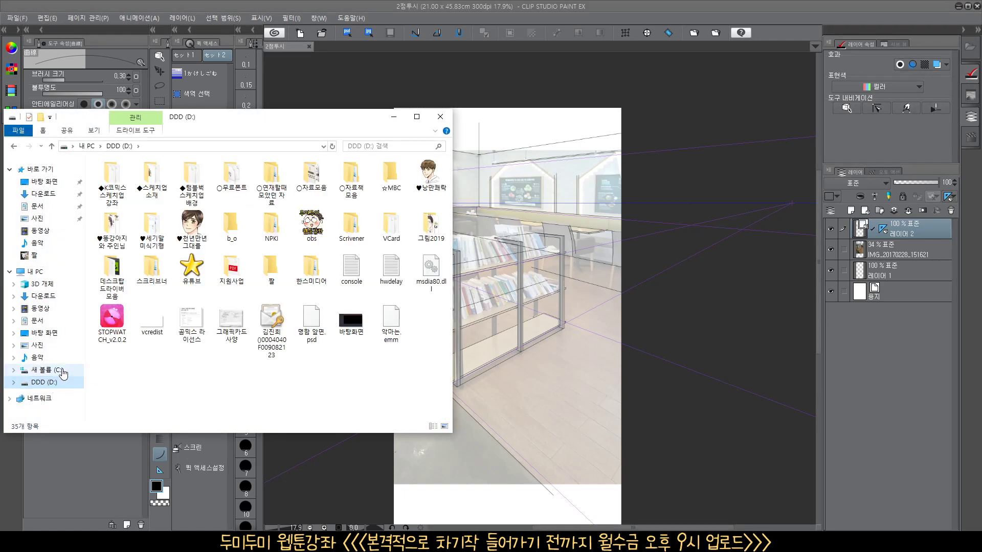
{"action": "double_click", "coordinate": [313, 180]}
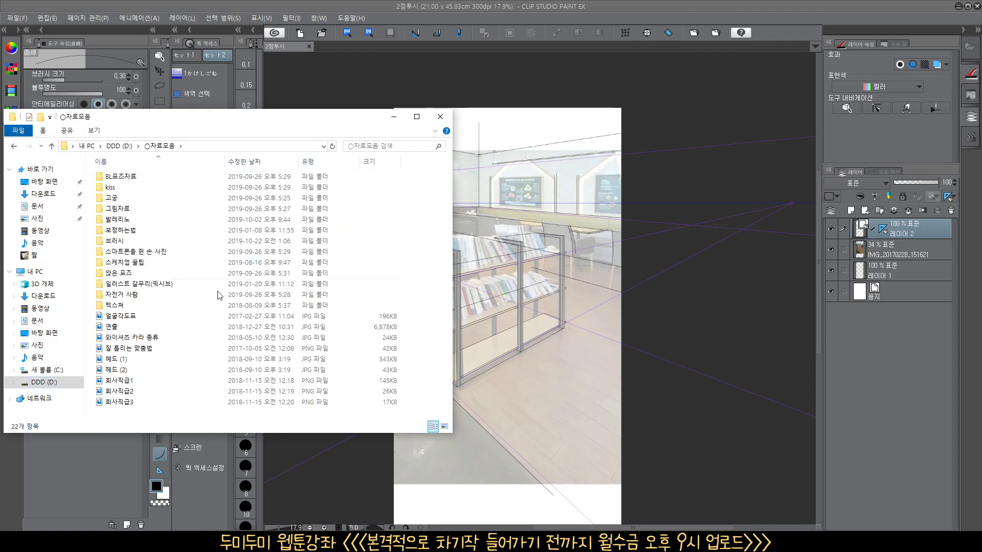
{"action": "left_click", "coordinate": [14, 146]}
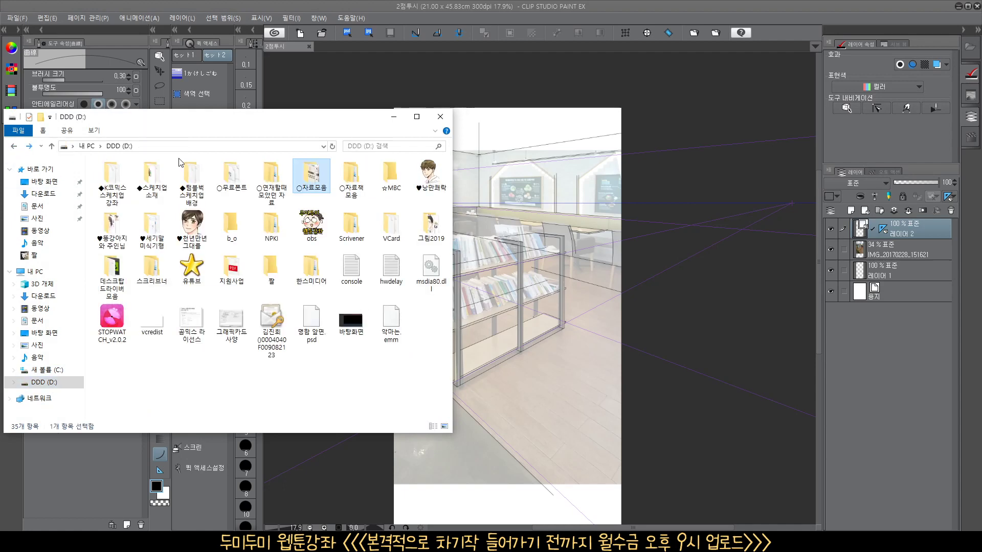
{"action": "double_click", "coordinate": [356, 180]}
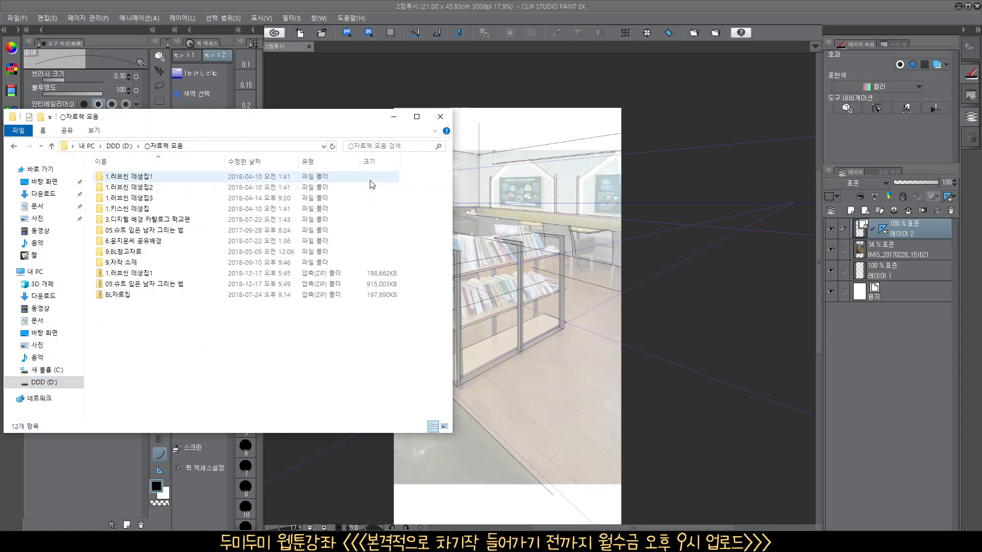
{"action": "double_click", "coordinate": [153, 242]}
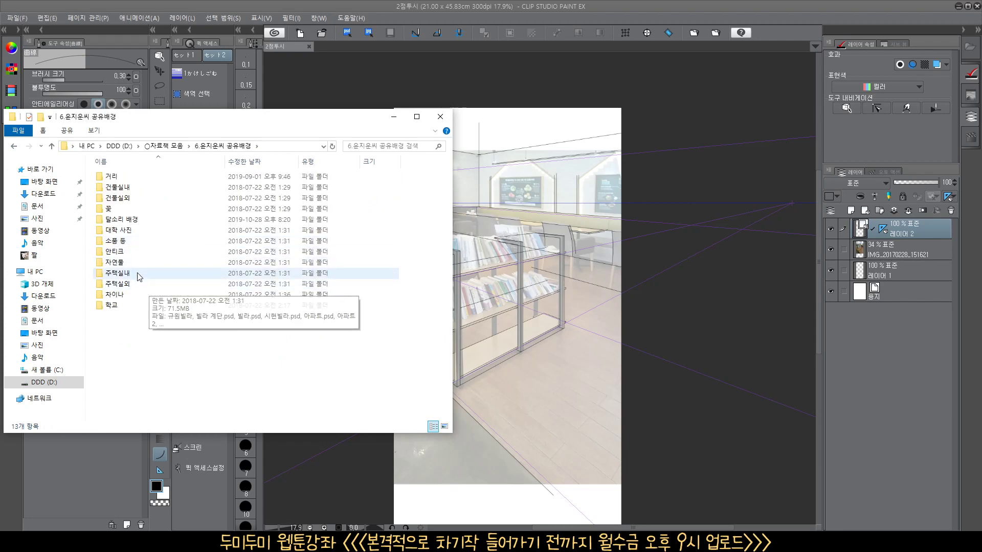
Look through the PSD files in the 건물실내 and 건물실외 background folders
{"action": "double_click", "coordinate": [123, 188]}
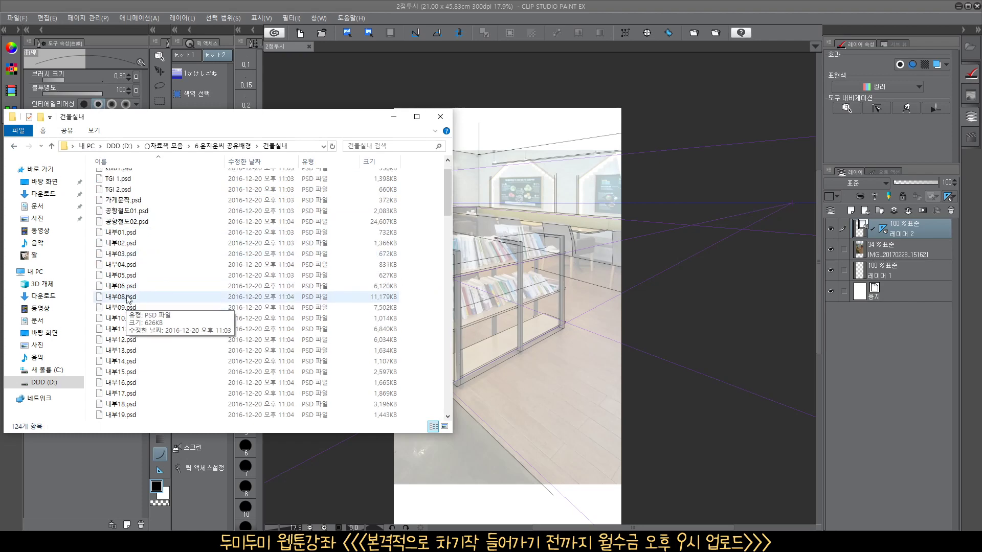
{"action": "scroll", "coordinate": [131, 212], "scroll_direction": "down", "scroll_amount": 1}
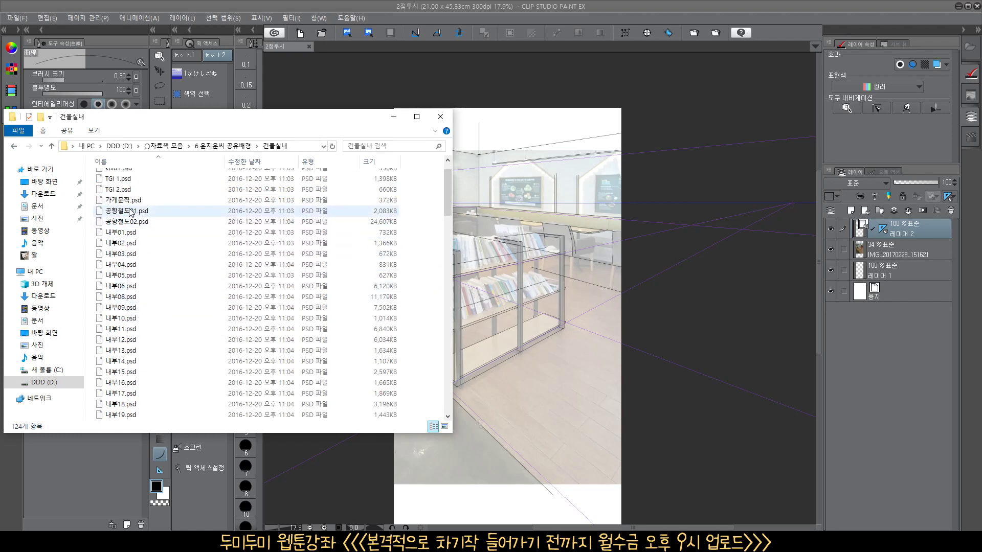
{"action": "left_click", "coordinate": [15, 146]}
{"action": "double_click", "coordinate": [111, 203]}
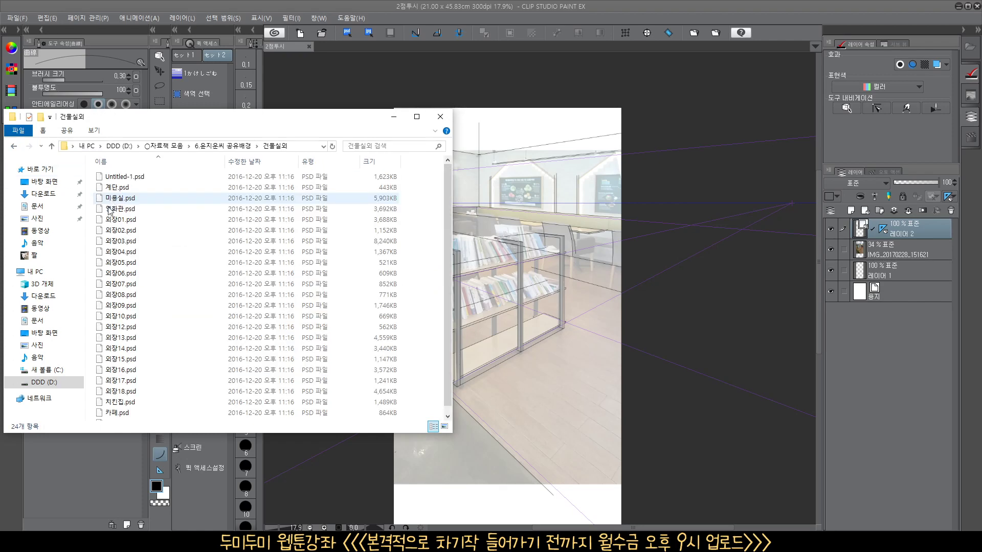
{"action": "left_click", "coordinate": [15, 146]}
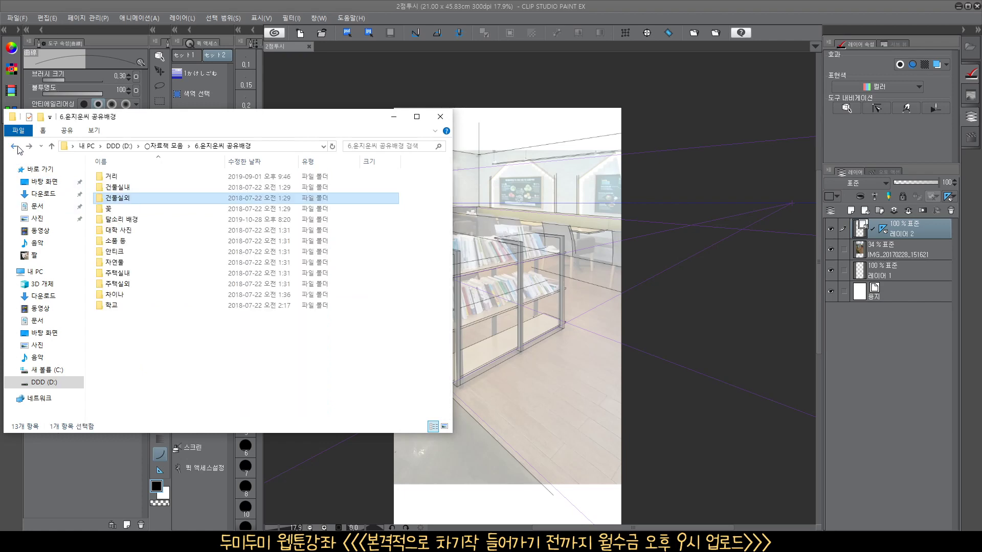
Browse the 달소리 배경 folder as large icons and open the 빌딩01 drawing in Clip Studio Paint
{"action": "double_click", "coordinate": [122, 219]}
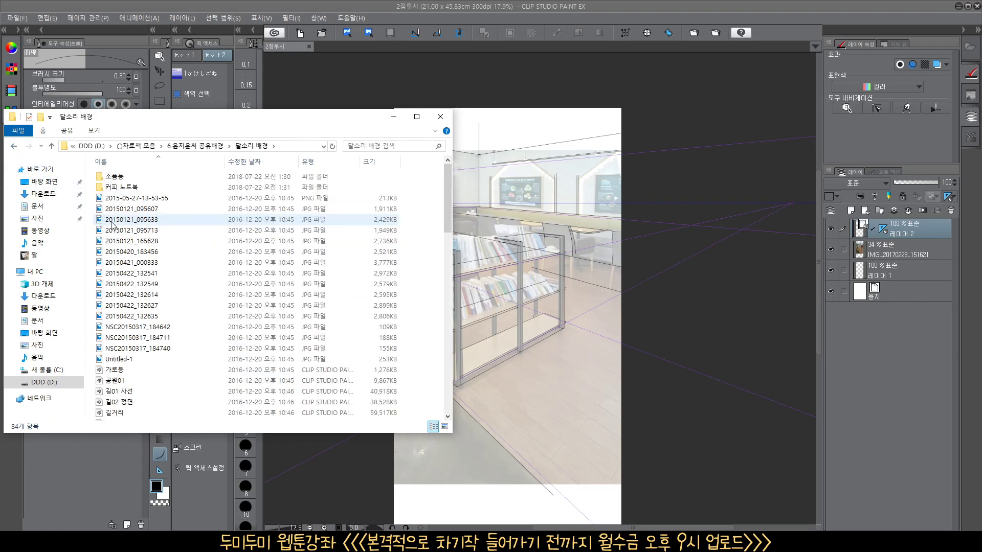
{"action": "scroll", "coordinate": [131, 267], "scroll_direction": "down", "scroll_amount": 3}
{"action": "scroll", "coordinate": [130, 267], "scroll_direction": "down", "scroll_amount": 6}
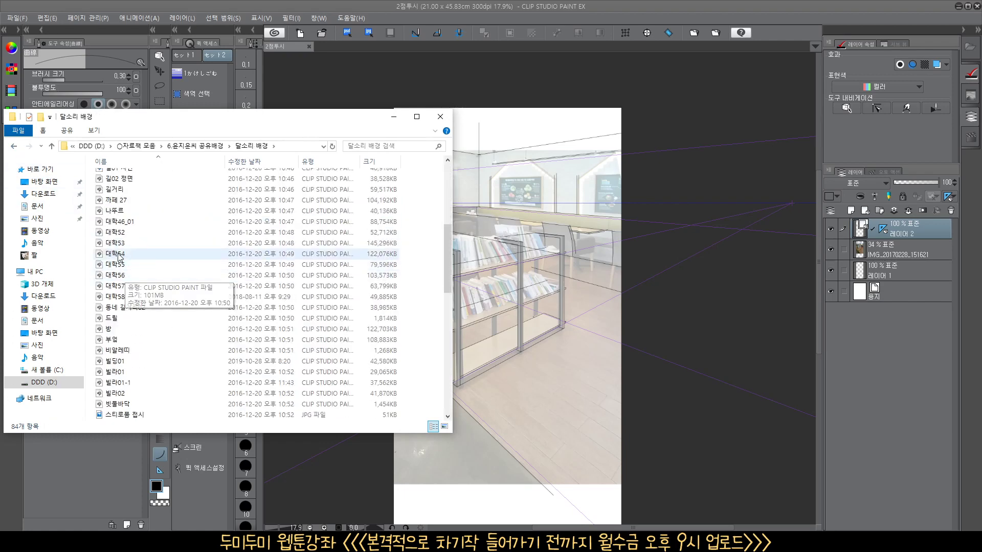
{"action": "left_click", "coordinate": [93, 131]}
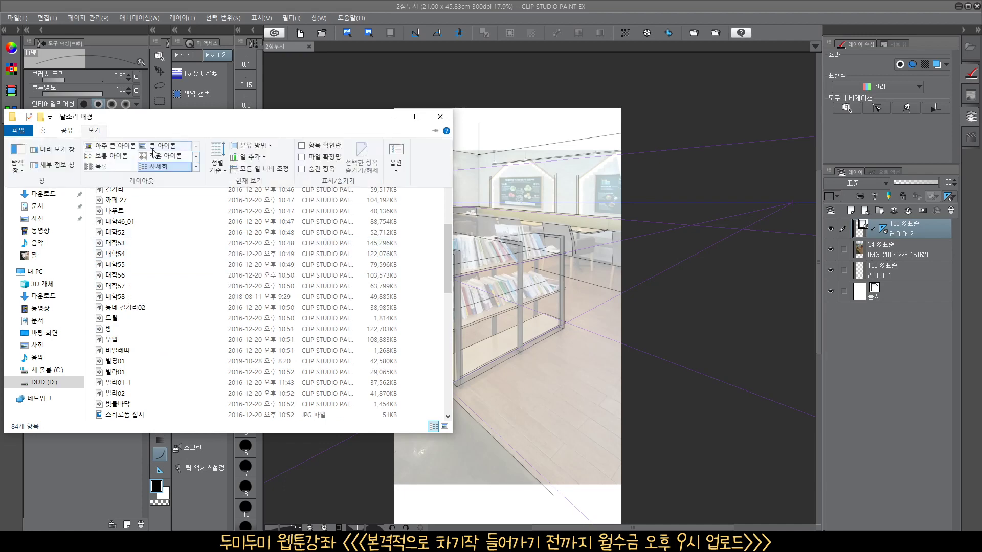
{"action": "left_click", "coordinate": [153, 146]}
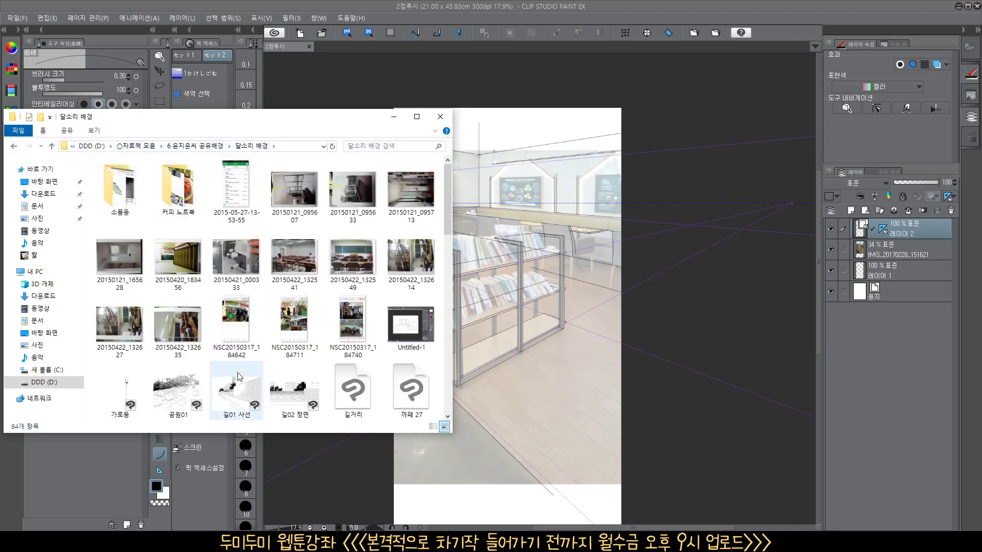
{"action": "scroll", "coordinate": [238, 377], "scroll_direction": "down", "scroll_amount": 5}
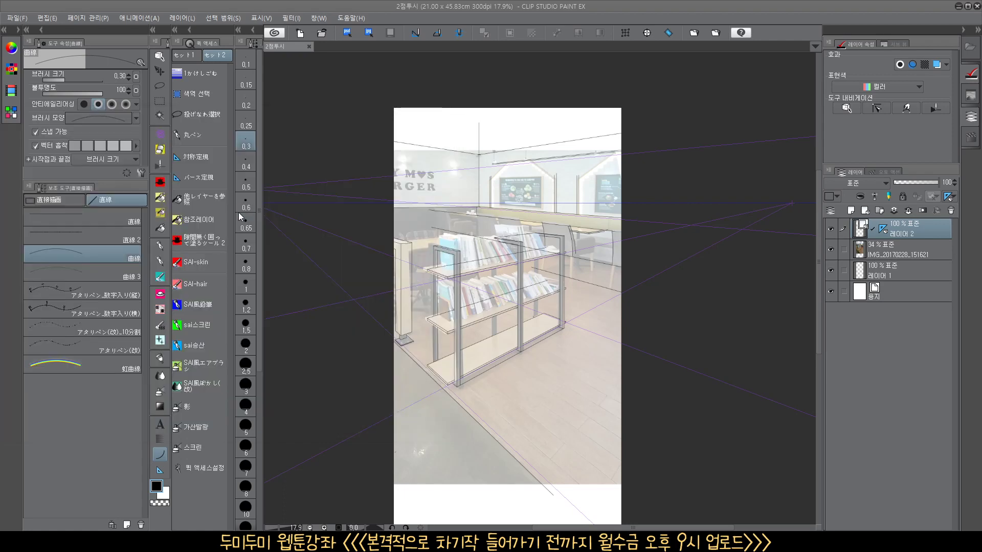
{"action": "double_click", "coordinate": [239, 213]}
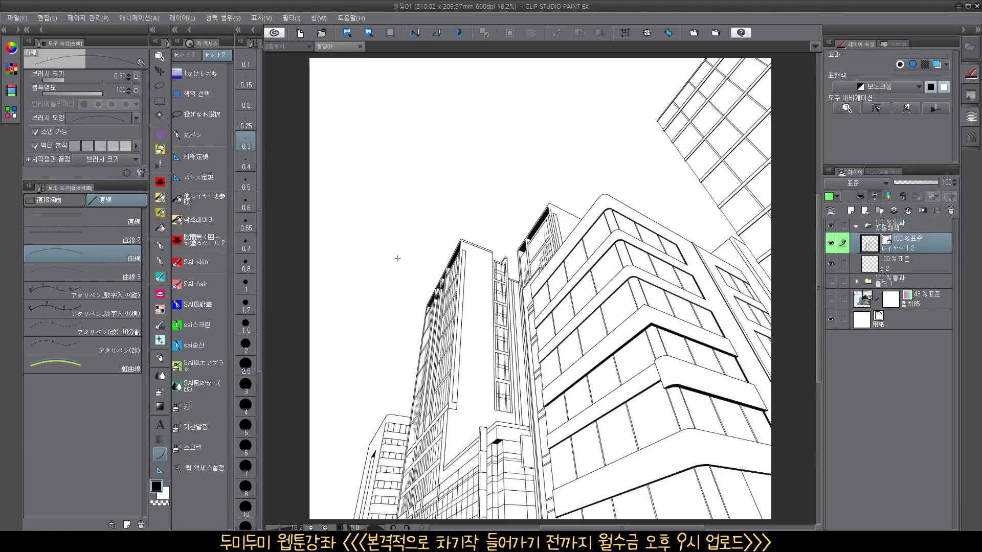
Add two new vector layers above the line art layer レイヤー12 in 빌딩01
{"action": "left_click_drag", "start_coordinate": [504, 340], "coordinate": [483, 329]}
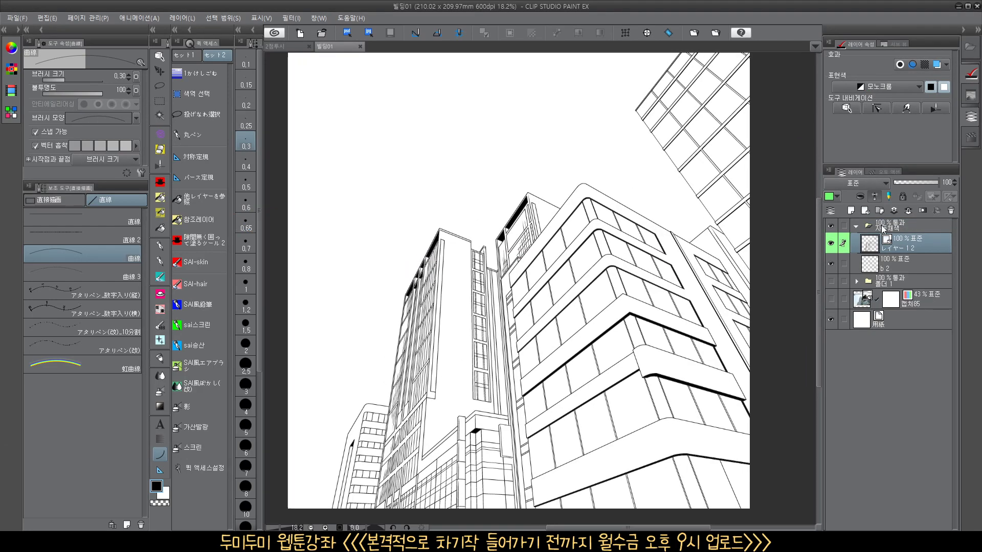
{"action": "left_click", "coordinate": [867, 210]}
{"action": "left_click", "coordinate": [867, 211]}
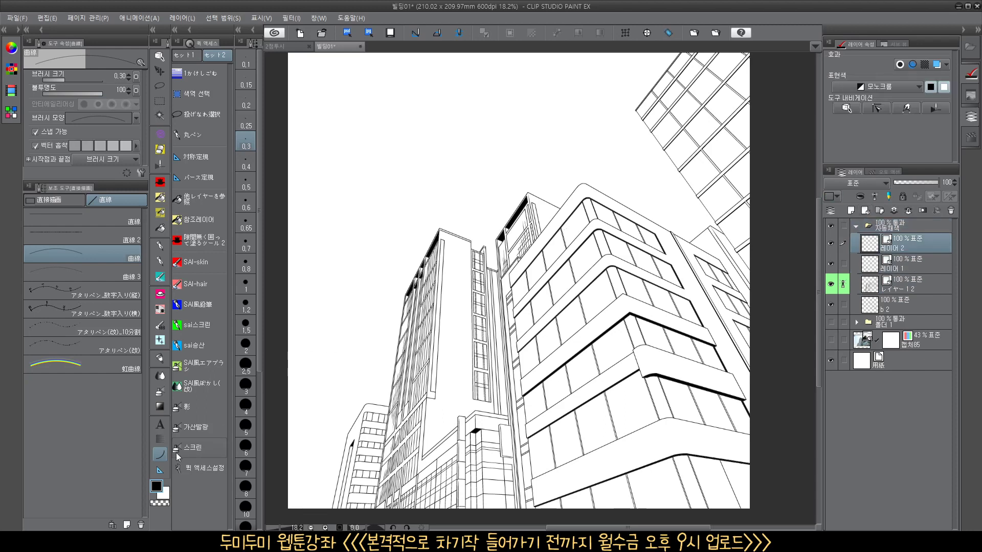
Try straight lines (直線) along the edges of the buildings, then undo them
{"action": "left_click", "coordinate": [117, 217]}
{"action": "left_click_drag", "start_coordinate": [334, 493], "coordinate": [409, 100]}
{"action": "left_click_drag", "start_coordinate": [444, 225], "coordinate": [361, 357]}
{"action": "left_click_drag", "start_coordinate": [341, 396], "coordinate": [310, 479]}
{"action": "scroll", "coordinate": [557, 353], "scroll_direction": "down", "scroll_amount": 3}
{"action": "mouse_move", "coordinate": [534, 247]}
{"action": "left_mouse_down"}
{"action": "mouse_move", "coordinate": [704, 340]}
{"action": "mouse_move", "coordinate": [703, 349]}
{"action": "left_mouse_up"}
{"action": "key", "text": "ctrl+z"}
{"action": "key", "text": "ctrl+z"}
{"action": "key", "text": "ctrl+z"}
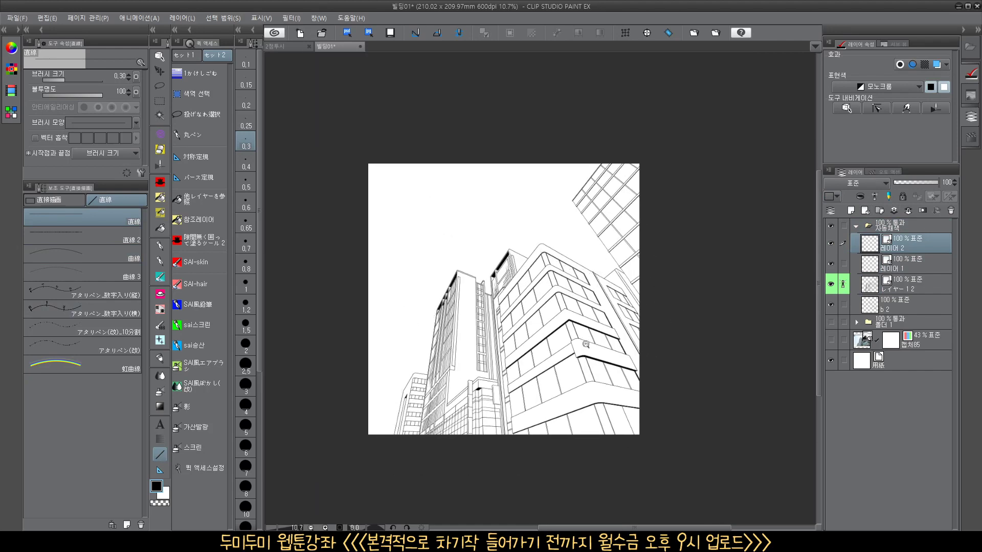
Compare the building line art with its reference photo by showing and hiding the photo layer
{"action": "scroll", "coordinate": [584, 347], "scroll_direction": "up", "scroll_amount": 4}
{"action": "left_click_drag", "start_coordinate": [528, 334], "coordinate": [578, 343]}
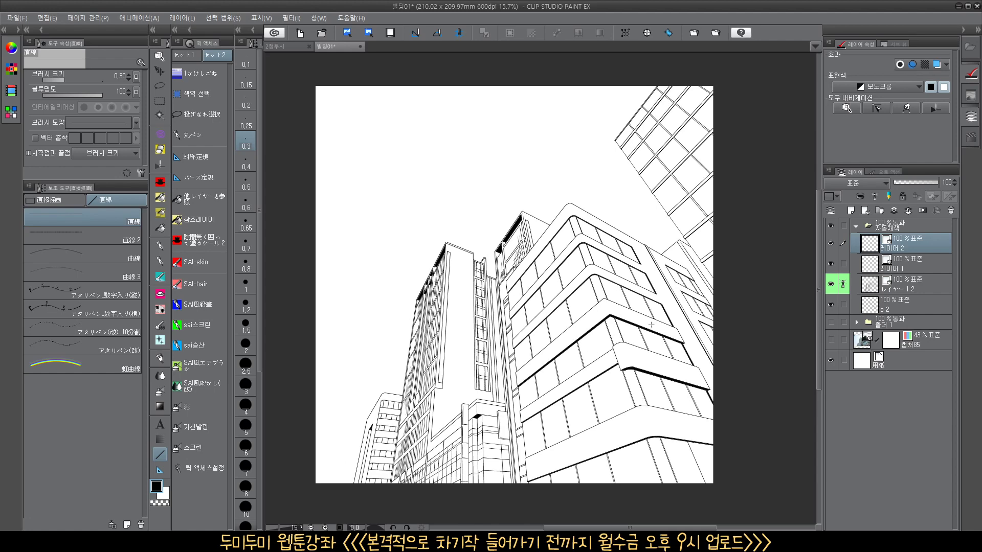
{"action": "left_click", "coordinate": [831, 340]}
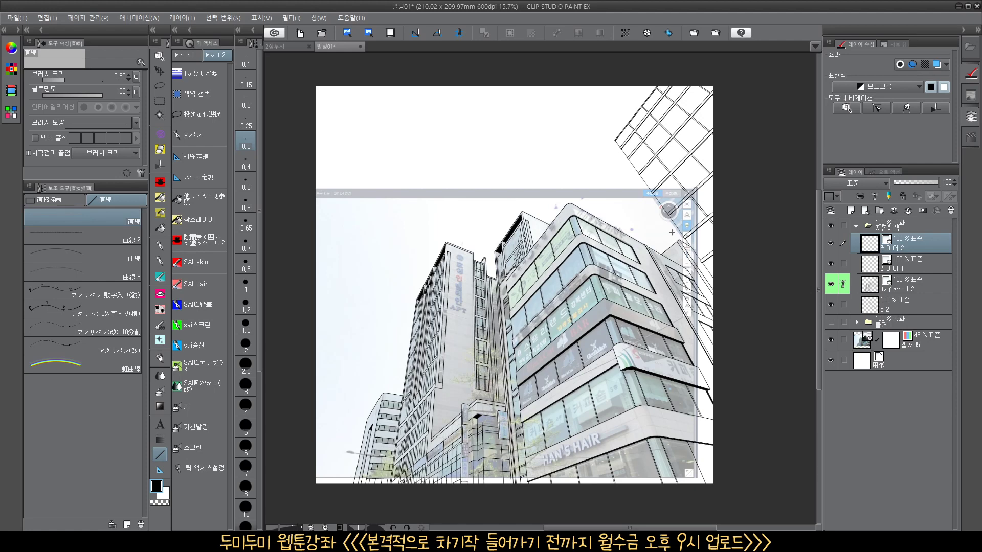
{"action": "left_click", "coordinate": [830, 339]}
{"action": "left_click_drag", "start_coordinate": [648, 365], "coordinate": [608, 353]}
{"action": "left_click", "coordinate": [831, 340]}
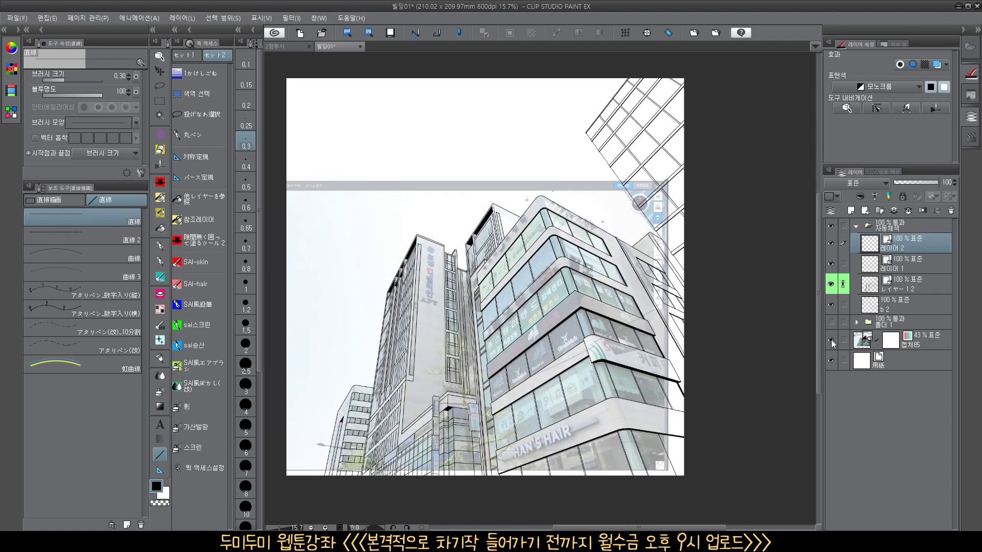
{"action": "left_click", "coordinate": [831, 339]}
{"action": "scroll", "coordinate": [556, 310], "scroll_direction": "down", "scroll_amount": 2}
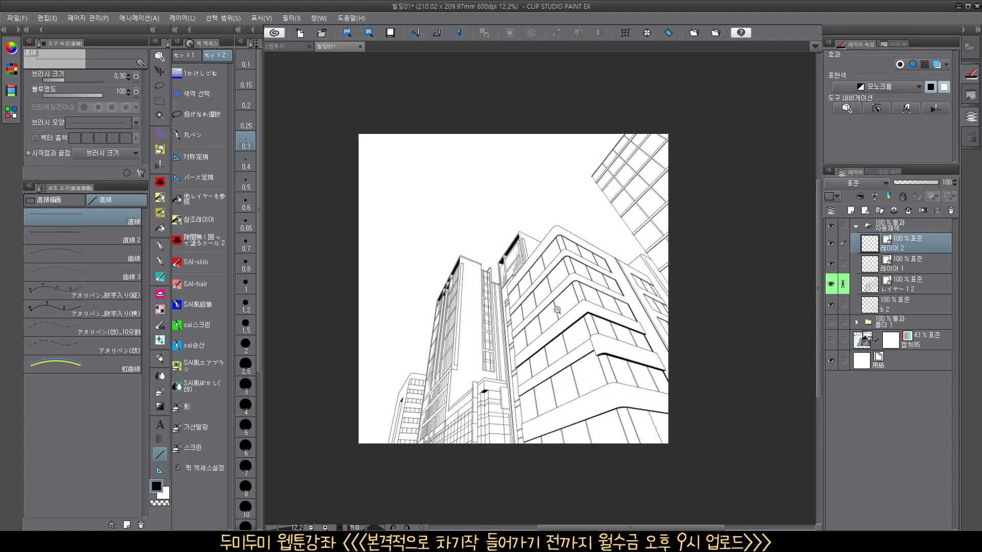
{"action": "scroll", "coordinate": [557, 310], "scroll_direction": "up", "scroll_amount": 1}
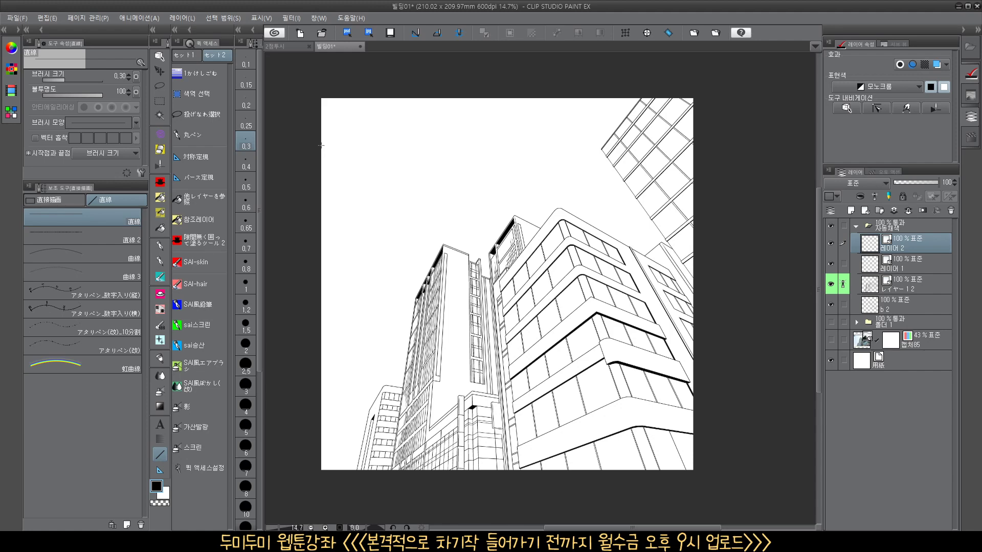
Return to the 2점투시 café drawing with the bookshelf and walls in view
{"action": "left_click", "coordinate": [294, 43]}
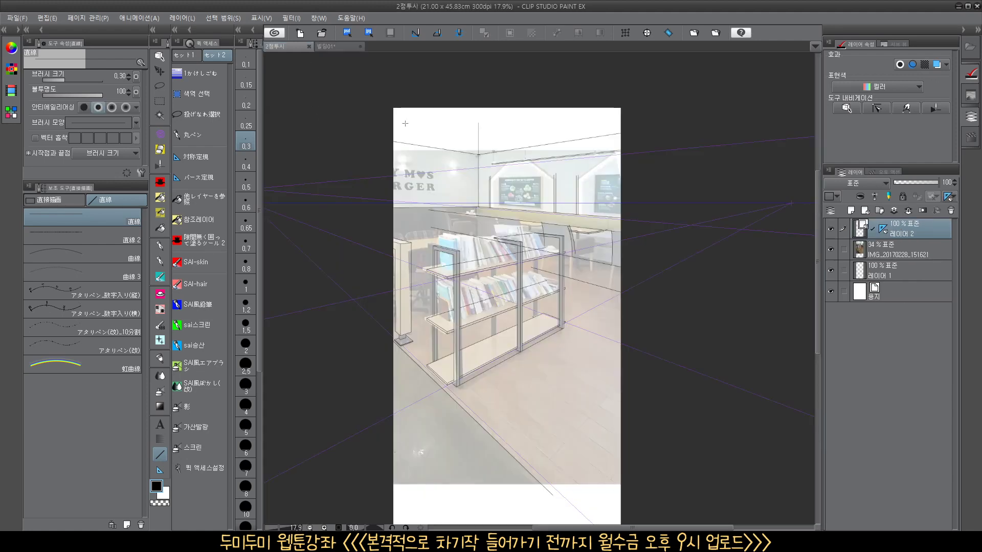
{"action": "scroll", "coordinate": [510, 362], "scroll_direction": "up", "scroll_amount": 2}
{"action": "left_click_drag", "start_coordinate": [510, 362], "coordinate": [515, 378]}
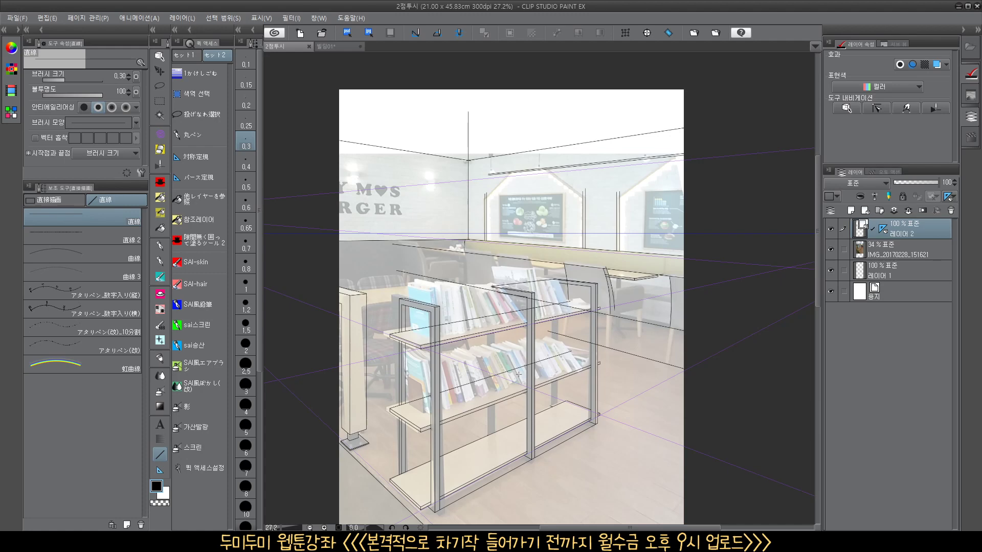
Try short straight strokes across the books on the bookshelf and undo the last one
{"action": "left_click_drag", "start_coordinate": [493, 348], "coordinate": [512, 342]}
{"action": "left_click_drag", "start_coordinate": [505, 395], "coordinate": [517, 384]}
{"action": "left_click_drag", "start_coordinate": [504, 378], "coordinate": [555, 336]}
{"action": "key", "text": "ctrl+z"}
Circle the books, the wall lettering and the menu board freehand with the 丸ペン pen
{"action": "left_click_drag", "start_coordinate": [491, 208], "coordinate": [509, 197]}
{"action": "left_click", "coordinate": [214, 134]}
{"action": "scroll", "coordinate": [509, 197], "scroll_direction": "down", "scroll_amount": 5}
{"action": "scroll", "coordinate": [480, 333], "scroll_direction": "up", "scroll_amount": 3}
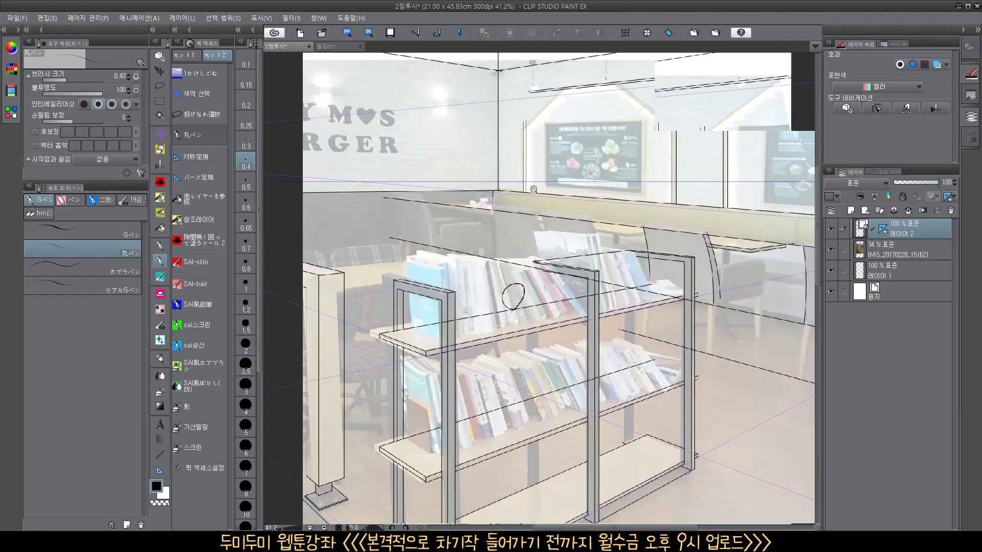
{"action": "mouse_move", "coordinate": [560, 156]}
{"action": "left_mouse_down"}
{"action": "mouse_move", "coordinate": [583, 131]}
{"action": "mouse_move", "coordinate": [562, 159]}
{"action": "left_mouse_up"}
{"action": "scroll", "coordinate": [563, 158], "scroll_direction": "up", "scroll_amount": 2}
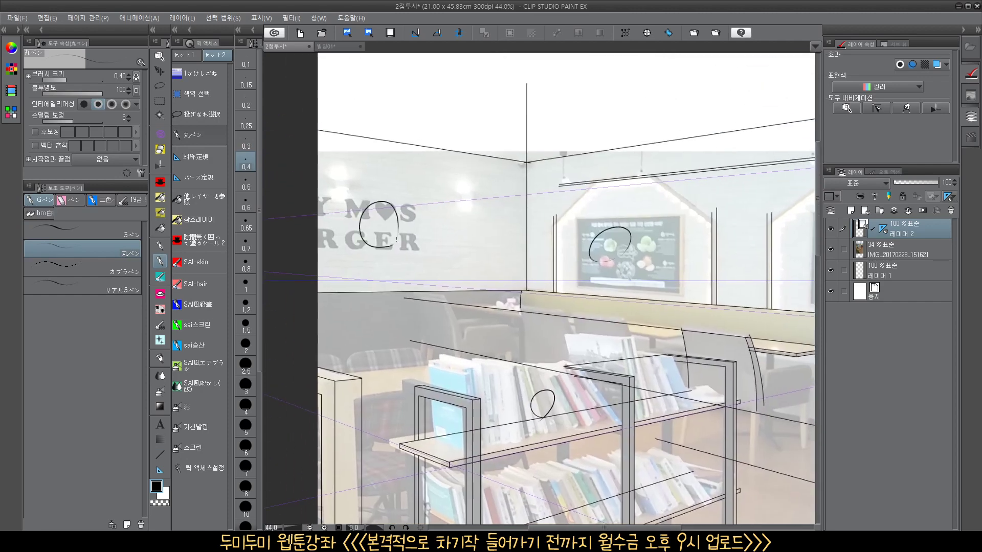
{"action": "left_click_drag", "start_coordinate": [692, 277], "coordinate": [552, 282]}
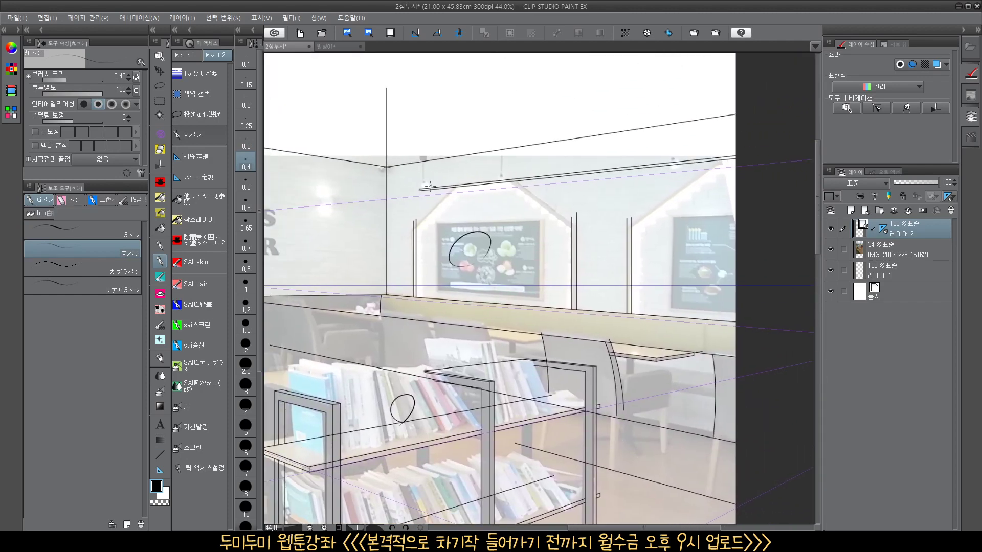
Circle the light rail's end, the area below the chair and the open floor freehand with the 丸ペン pen
{"action": "left_click_drag", "start_coordinate": [430, 186], "coordinate": [433, 188]}
{"action": "left_click_drag", "start_coordinate": [635, 426], "coordinate": [635, 248]}
{"action": "left_click_drag", "start_coordinate": [625, 380], "coordinate": [605, 369]}
{"action": "mouse_move", "coordinate": [605, 262]}
{"action": "left_mouse_down"}
{"action": "mouse_move", "coordinate": [588, 268]}
{"action": "mouse_move", "coordinate": [606, 259]}
{"action": "left_mouse_up"}
{"action": "left_click_drag", "start_coordinate": [669, 297], "coordinate": [627, 307]}
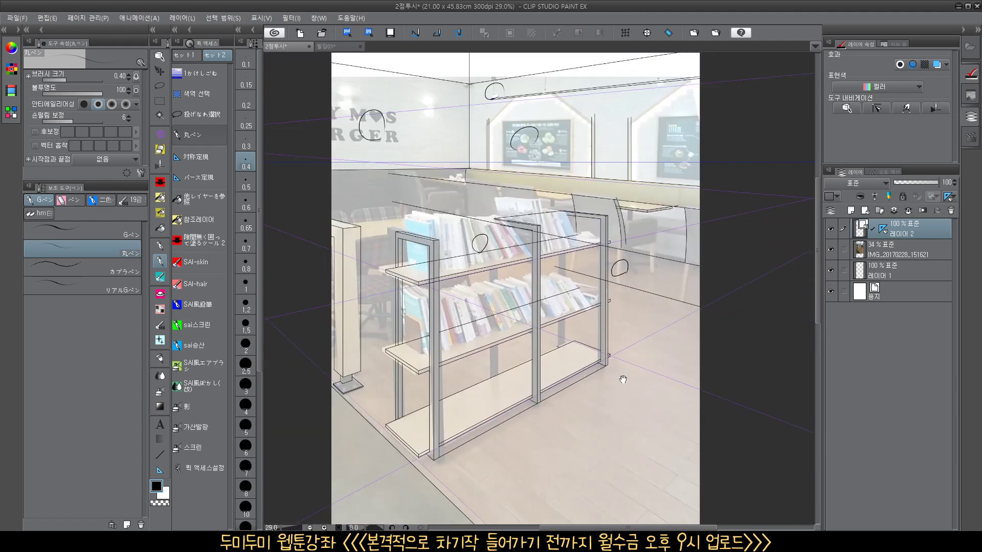
{"action": "left_click_drag", "start_coordinate": [622, 379], "coordinate": [634, 306]}
{"action": "mouse_move", "coordinate": [609, 383]}
{"action": "left_mouse_down"}
{"action": "mouse_move", "coordinate": [667, 404]}
{"action": "mouse_move", "coordinate": [655, 419]}
{"action": "mouse_move", "coordinate": [617, 434]}
{"action": "left_mouse_up"}
{"action": "left_click_drag", "start_coordinate": [631, 405], "coordinate": [621, 420]}
{"action": "left_click_drag", "start_coordinate": [637, 384], "coordinate": [633, 409]}
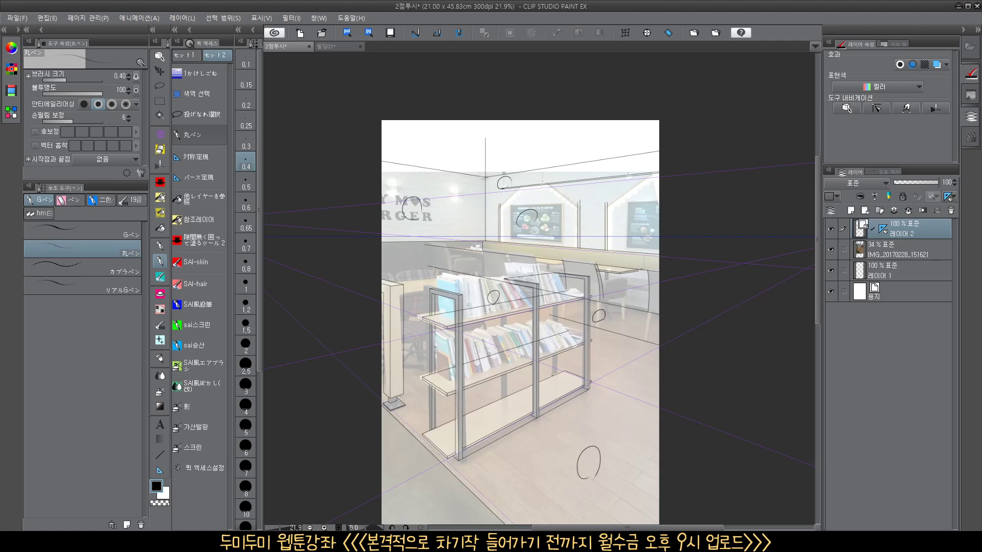
Open the 지하철계단_거친선 drawing from the 달소리 배경 folder, then bring the folder back into view
{"action": "left_click", "coordinate": [330, 46]}
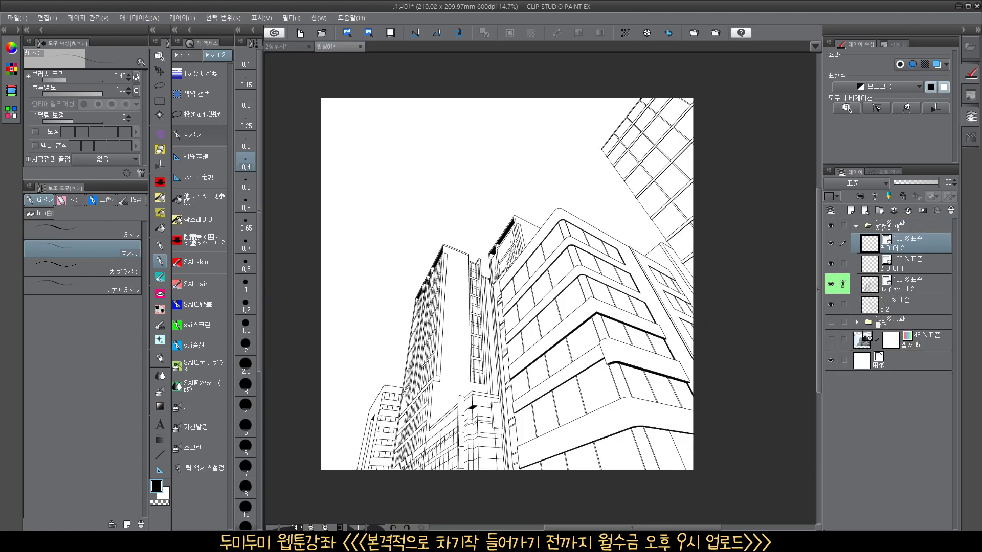
{"action": "key", "text": "alt+Tab"}
{"action": "scroll", "coordinate": [279, 319], "scroll_direction": "down", "scroll_amount": 5}
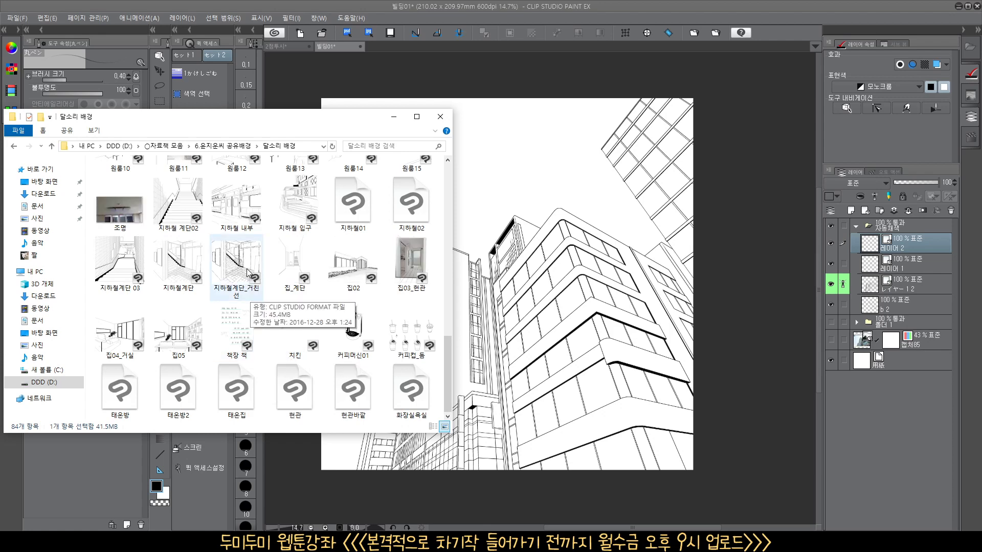
{"action": "key", "text": "alt+Tab"}
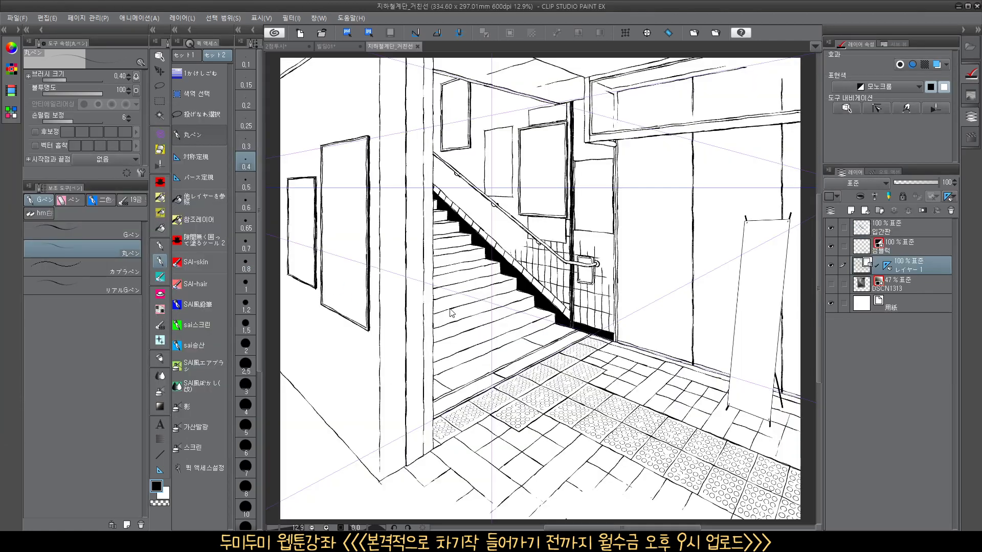
{"action": "left_click", "coordinate": [245, 541]}
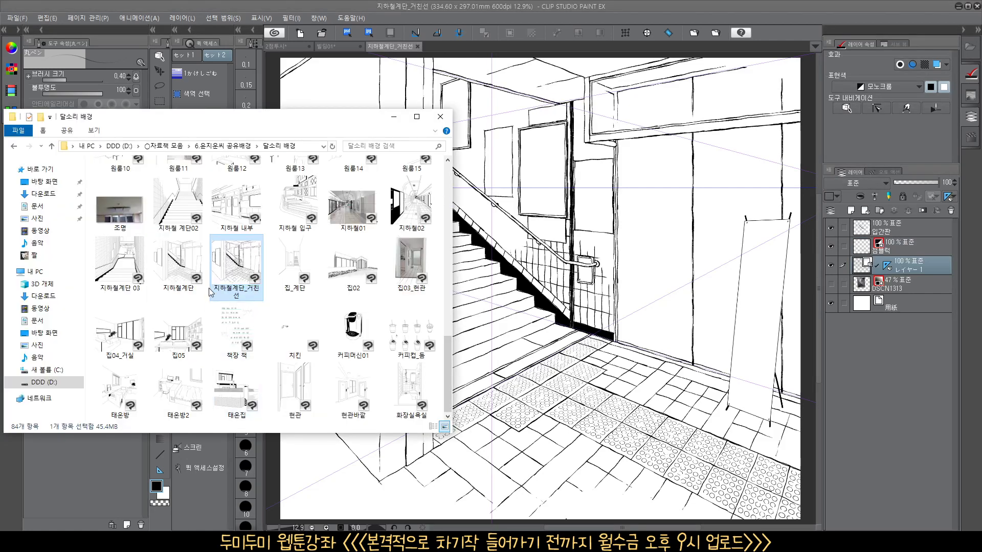
Open the 지하철계단 drawing from the 달소리 배경 folder, accepting the older-version warning, and inspect its clean line art
{"action": "double_click", "coordinate": [175, 265]}
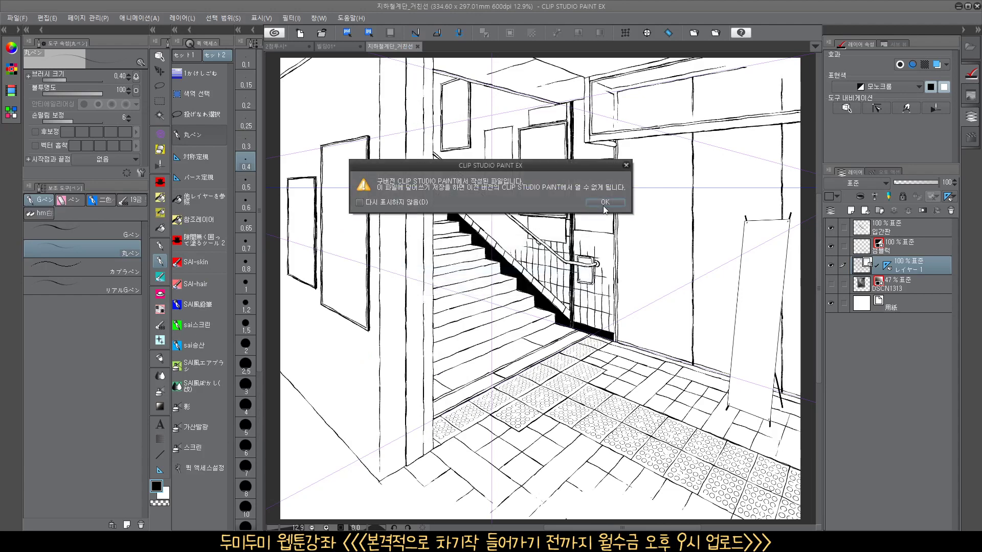
{"action": "left_click", "coordinate": [605, 202]}
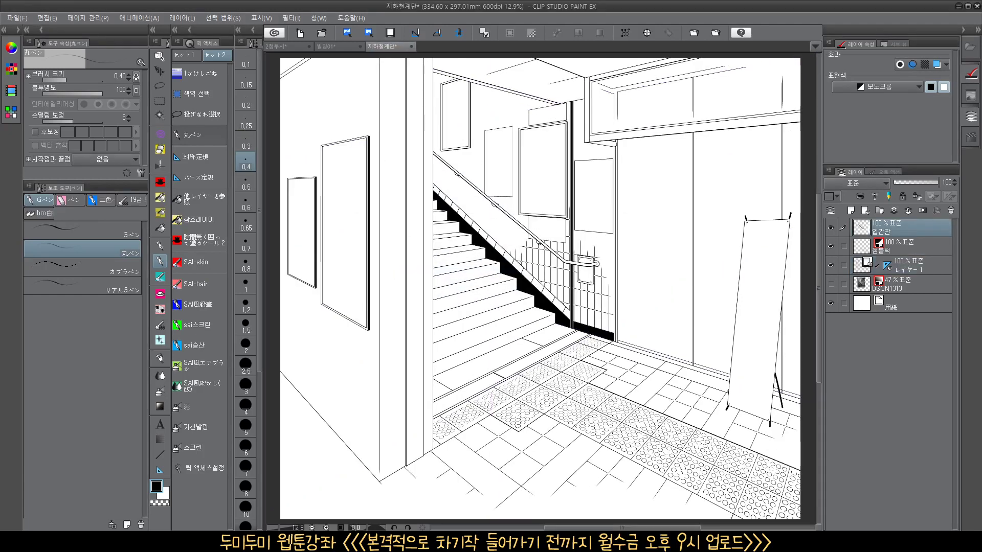
{"action": "scroll", "coordinate": [501, 283], "scroll_direction": "up", "scroll_amount": 2}
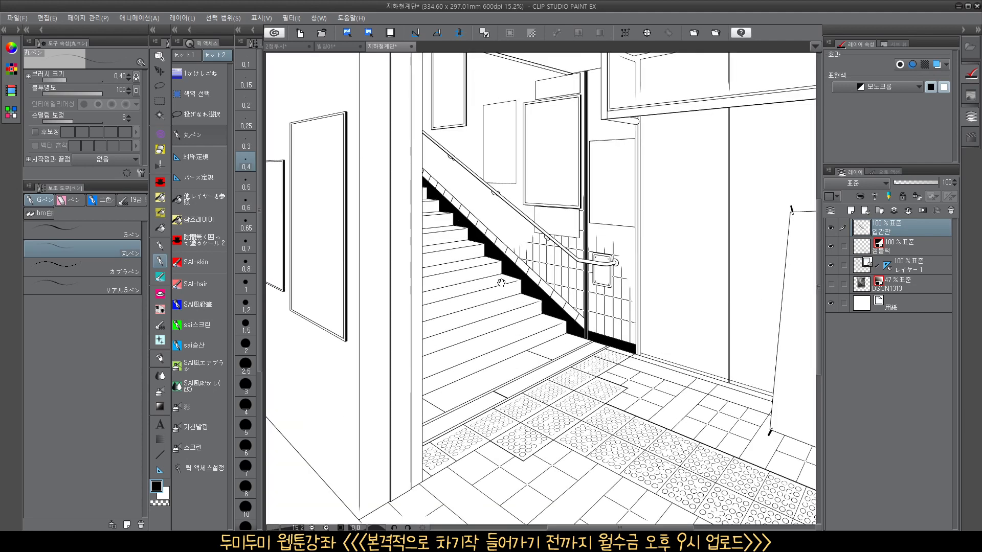
{"action": "scroll", "coordinate": [502, 283], "scroll_direction": "down", "scroll_amount": 2}
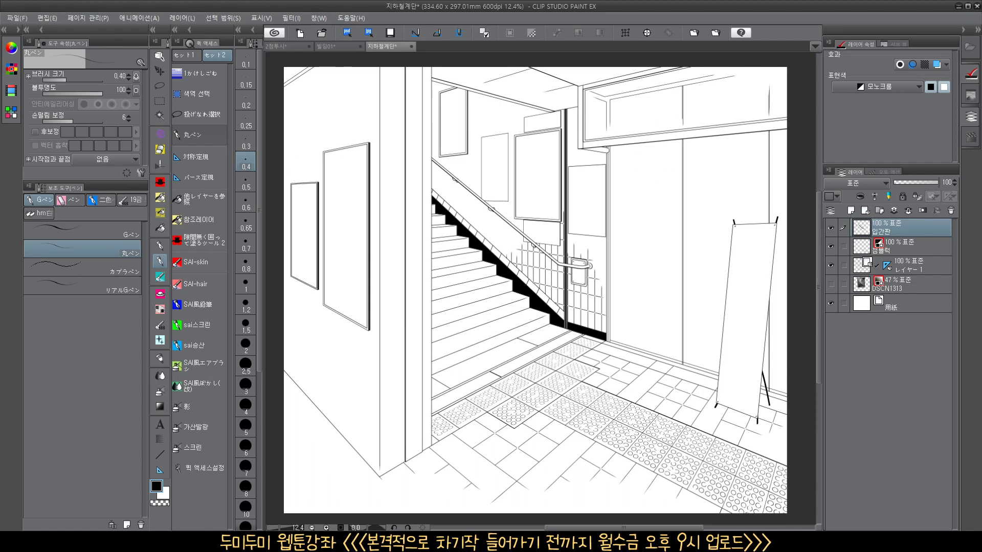
Add two new layers, try freehand circles over the handrail and the paved floor, and undo the circles
{"action": "left_click", "coordinate": [855, 209]}
{"action": "left_click", "coordinate": [855, 209]}
{"action": "left_click_drag", "start_coordinate": [551, 286], "coordinate": [556, 270]}
{"action": "mouse_move", "coordinate": [638, 381]}
{"action": "left_mouse_down"}
{"action": "mouse_move", "coordinate": [626, 366]}
{"action": "mouse_move", "coordinate": [624, 315]}
{"action": "left_mouse_up"}
{"action": "mouse_move", "coordinate": [602, 371]}
{"action": "left_mouse_down"}
{"action": "mouse_move", "coordinate": [584, 370]}
{"action": "mouse_move", "coordinate": [600, 373]}
{"action": "left_mouse_up"}
{"action": "mouse_move", "coordinate": [634, 336]}
{"action": "left_mouse_down"}
{"action": "mouse_move", "coordinate": [618, 279]}
{"action": "mouse_move", "coordinate": [609, 306]}
{"action": "left_mouse_up"}
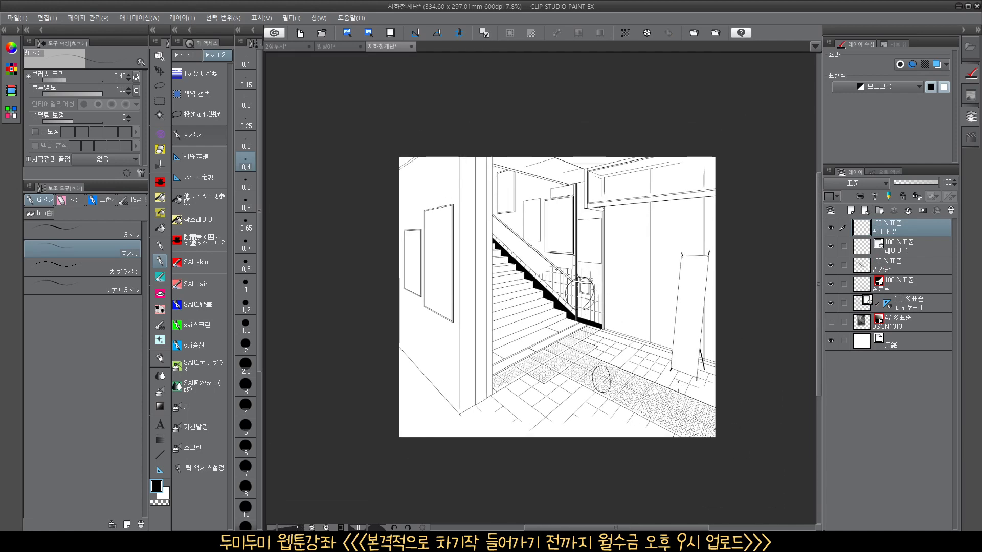
{"action": "key", "text": "ctrl+z"}
{"action": "key", "text": "ctrl+z"}
Draw overlapping freehand circles around the lower stairs and floor, and try two wider arcs outside them that are undone
{"action": "scroll", "coordinate": [640, 403], "scroll_direction": "up", "scroll_amount": 1}
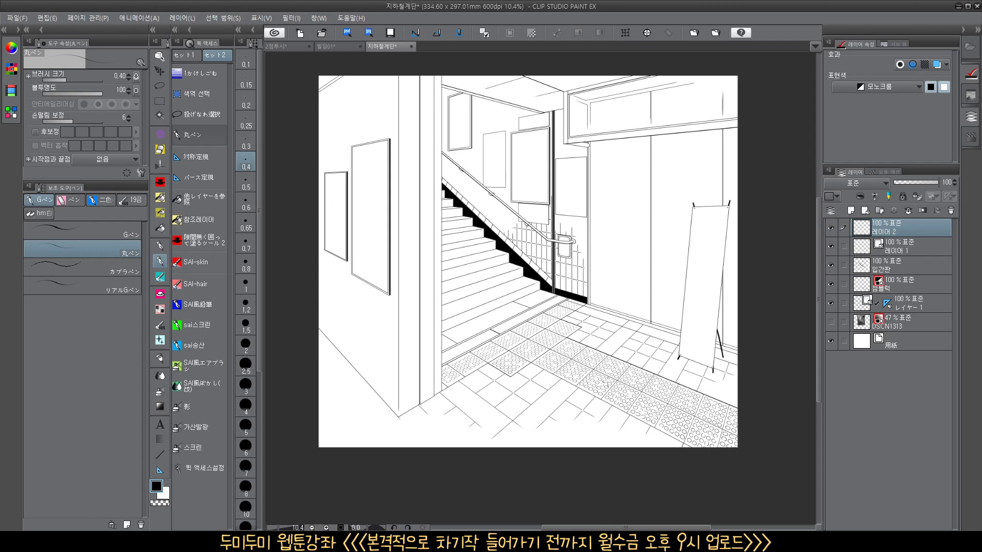
{"action": "left_click_drag", "start_coordinate": [634, 390], "coordinate": [645, 412]}
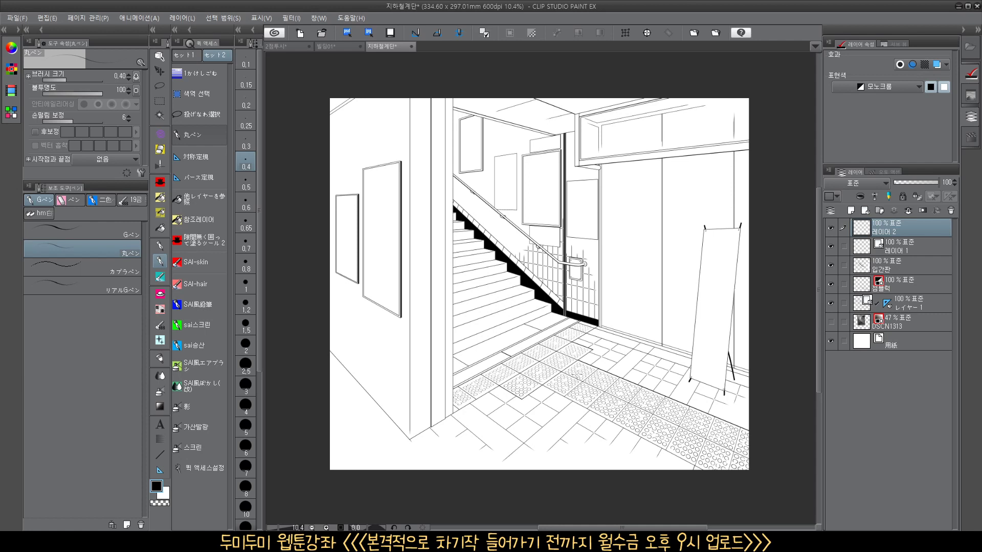
{"action": "mouse_move", "coordinate": [562, 342]}
{"action": "left_mouse_down"}
{"action": "mouse_move", "coordinate": [577, 379]}
{"action": "mouse_move", "coordinate": [581, 352]}
{"action": "mouse_move", "coordinate": [478, 306]}
{"action": "mouse_move", "coordinate": [553, 323]}
{"action": "left_mouse_up"}
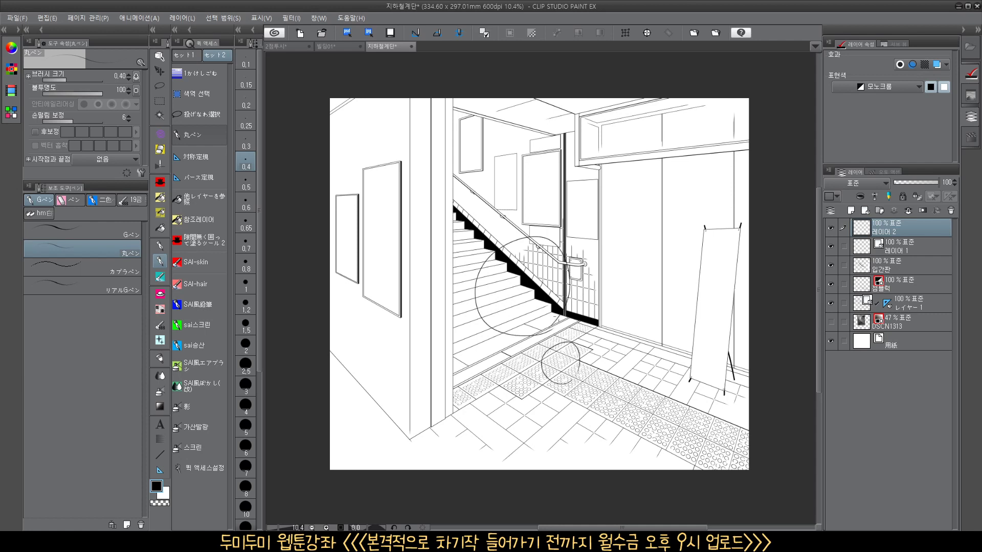
{"action": "mouse_move", "coordinate": [553, 385]}
{"action": "left_mouse_down"}
{"action": "mouse_move", "coordinate": [590, 224]}
{"action": "mouse_move", "coordinate": [501, 369]}
{"action": "mouse_move", "coordinate": [597, 260]}
{"action": "mouse_move", "coordinate": [465, 292]}
{"action": "mouse_move", "coordinate": [581, 364]}
{"action": "mouse_move", "coordinate": [556, 378]}
{"action": "left_mouse_up"}
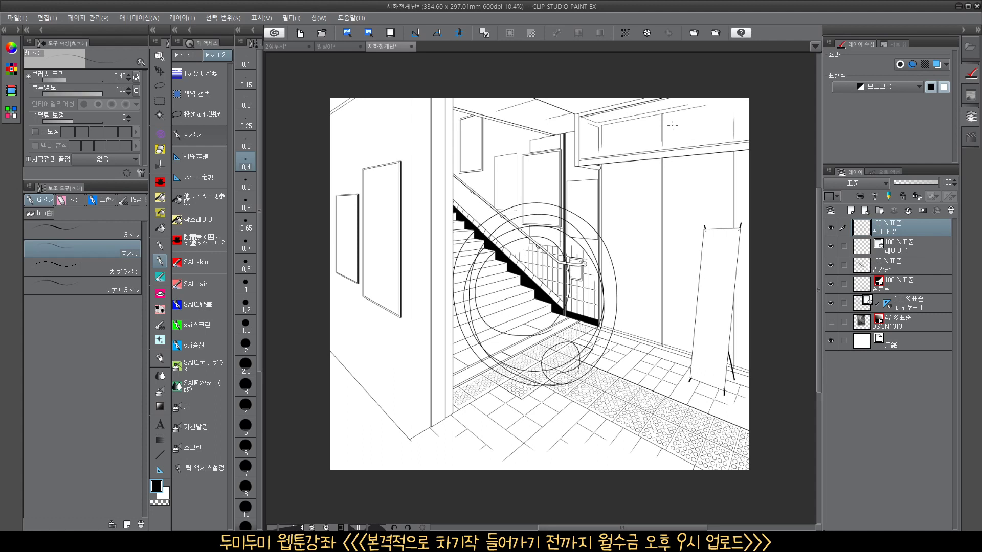
{"action": "left_click_drag", "start_coordinate": [681, 132], "coordinate": [724, 317]}
{"action": "mouse_move", "coordinate": [443, 137]}
{"action": "left_mouse_down"}
{"action": "mouse_move", "coordinate": [420, 149]}
{"action": "mouse_move", "coordinate": [367, 337]}
{"action": "mouse_move", "coordinate": [428, 435]}
{"action": "left_mouse_up"}
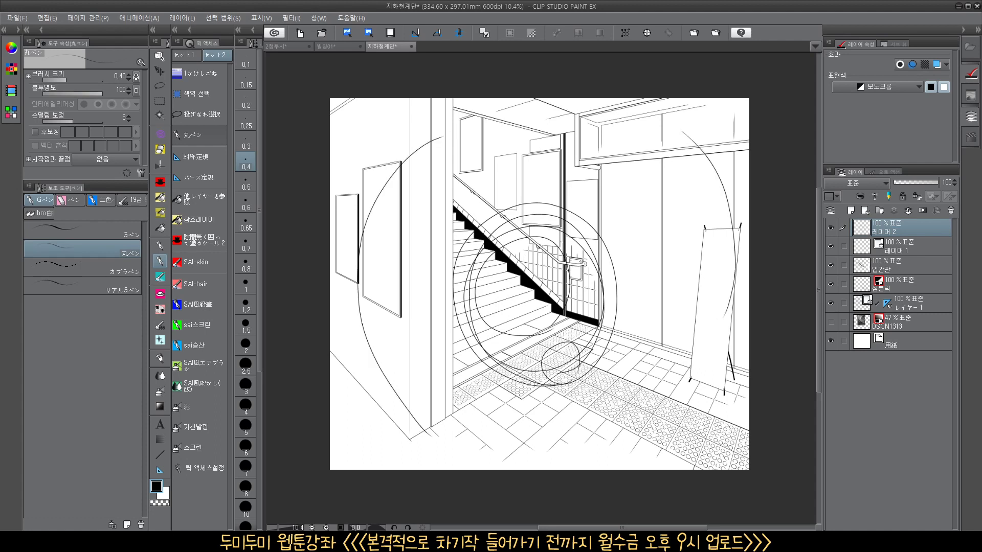
{"action": "key", "text": "ctrl+z"}
{"action": "key", "text": "ctrl+z"}
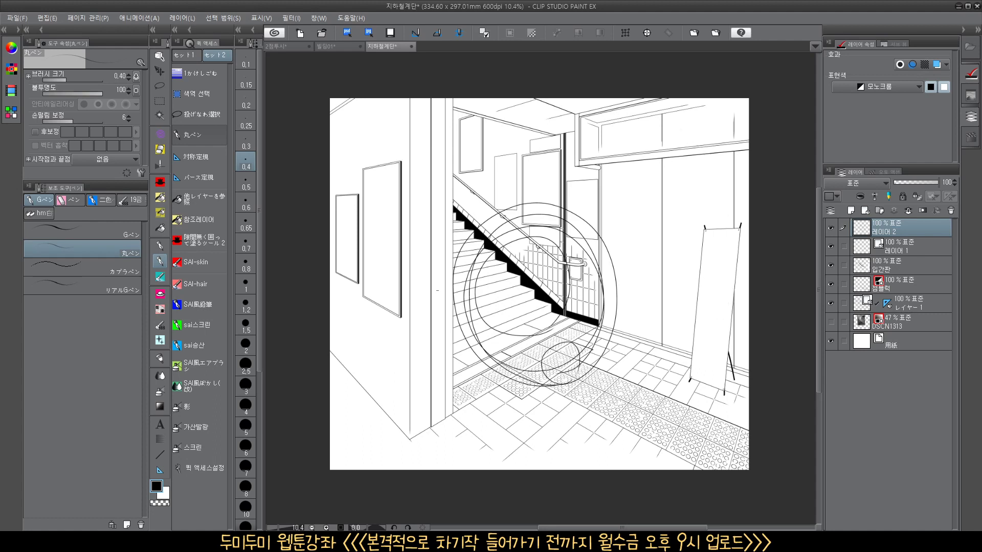
Sketch two rough standing figures, one in front of the framed wall panels and one beside the standing sign
{"action": "mouse_move", "coordinate": [368, 213]}
{"action": "left_mouse_down"}
{"action": "mouse_move", "coordinate": [354, 221]}
{"action": "mouse_move", "coordinate": [378, 225]}
{"action": "mouse_move", "coordinate": [350, 396]}
{"action": "left_mouse_up"}
{"action": "left_click_drag", "start_coordinate": [378, 245], "coordinate": [375, 437]}
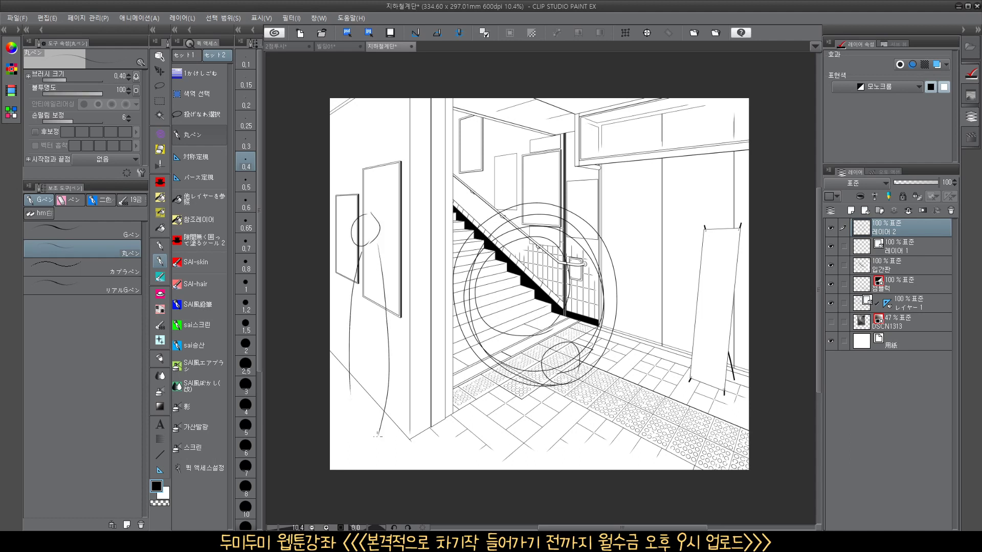
{"action": "left_click_drag", "start_coordinate": [350, 397], "coordinate": [378, 467]}
{"action": "mouse_move", "coordinate": [680, 206]}
{"action": "left_mouse_down"}
{"action": "mouse_move", "coordinate": [686, 240]}
{"action": "mouse_move", "coordinate": [668, 328]}
{"action": "left_mouse_up"}
{"action": "left_click_drag", "start_coordinate": [694, 246], "coordinate": [691, 396]}
{"action": "left_click_drag", "start_coordinate": [675, 313], "coordinate": [673, 417]}
{"action": "left_click_drag", "start_coordinate": [698, 409], "coordinate": [691, 417]}
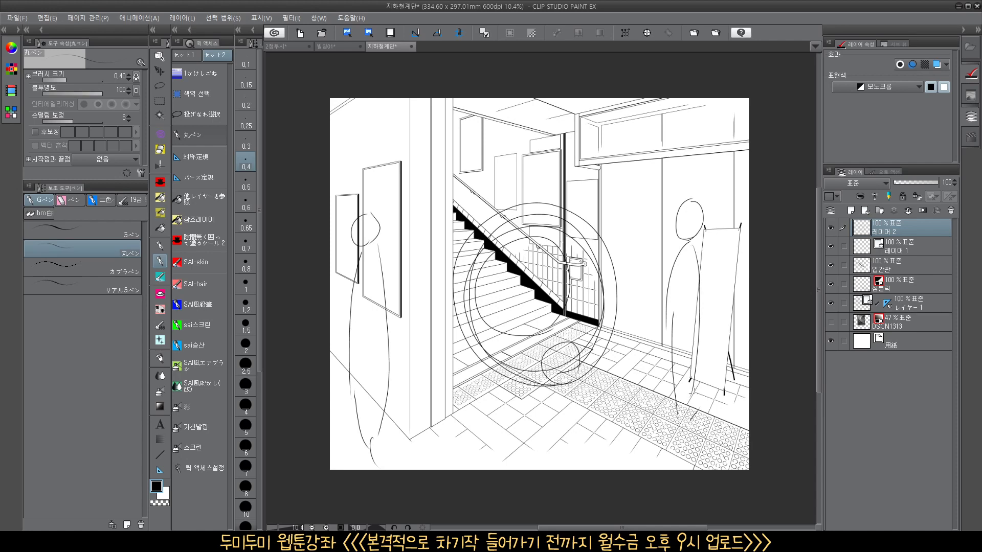
Delete the layer holding the rough circles and figures, and review the staircase line art
{"action": "scroll", "coordinate": [692, 417], "scroll_direction": "down", "scroll_amount": 1}
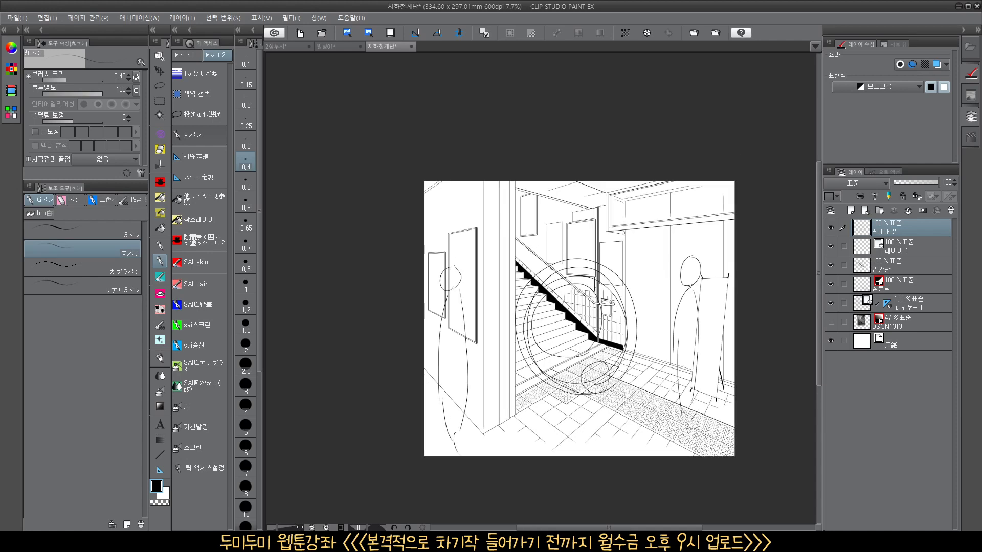
{"action": "left_click", "coordinate": [950, 210]}
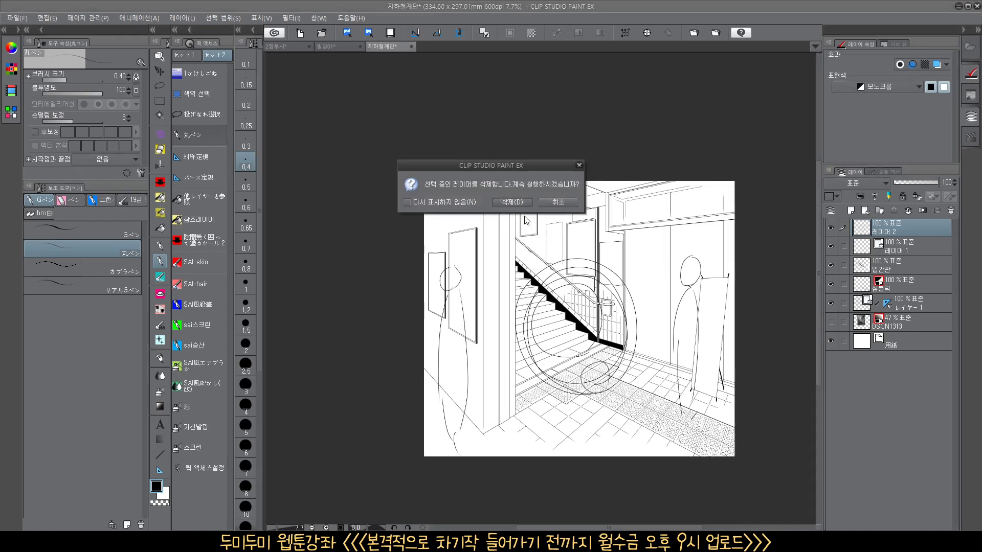
{"action": "left_click", "coordinate": [511, 203]}
{"action": "scroll", "coordinate": [445, 343], "scroll_direction": "up", "scroll_amount": 1}
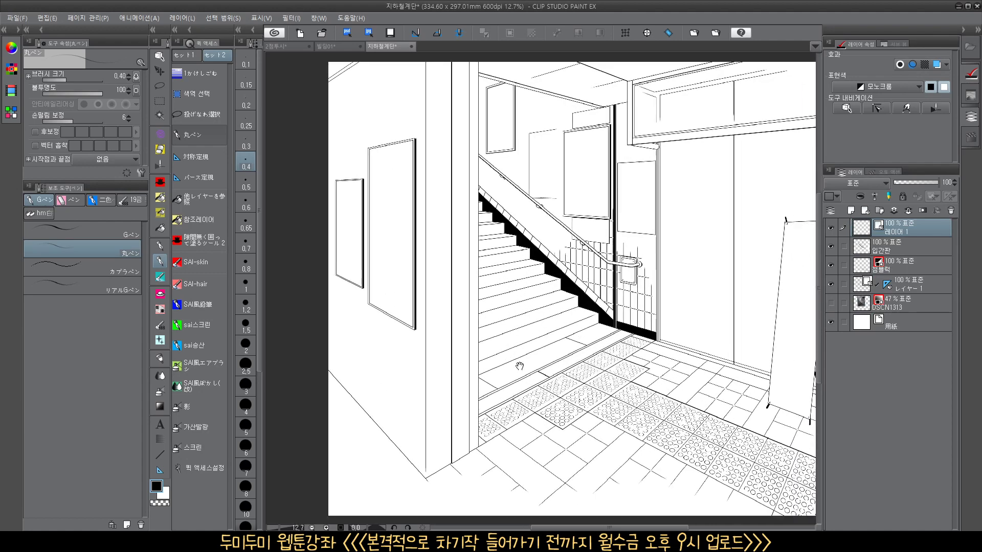
{"action": "scroll", "coordinate": [445, 342], "scroll_direction": "down", "scroll_amount": 1}
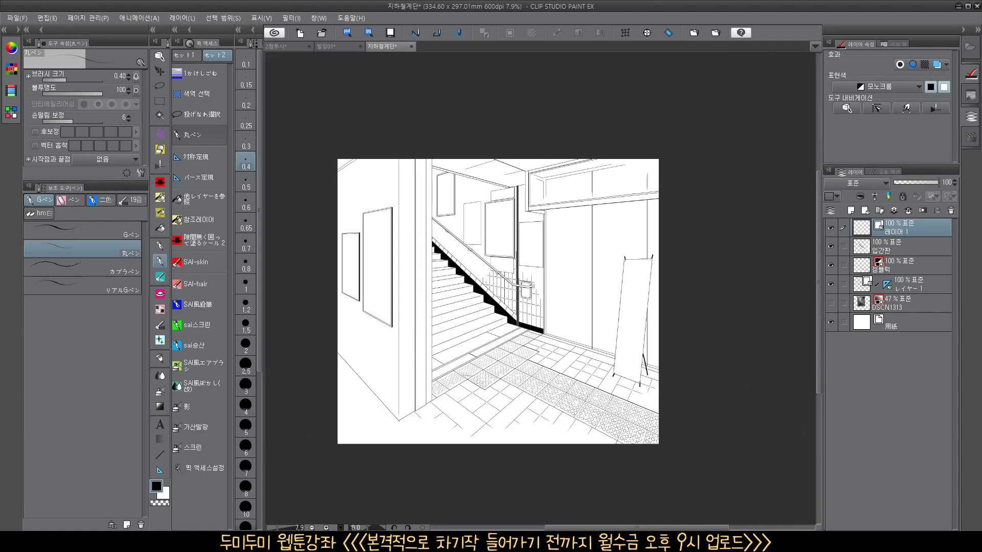
Try one large freehand circle around the staircase area on a new layer and undo it
{"action": "left_click", "coordinate": [851, 210]}
{"action": "mouse_move", "coordinate": [481, 392]}
{"action": "left_mouse_down"}
{"action": "mouse_move", "coordinate": [517, 391]}
{"action": "mouse_move", "coordinate": [628, 276]}
{"action": "mouse_move", "coordinate": [538, 385]}
{"action": "left_mouse_up"}
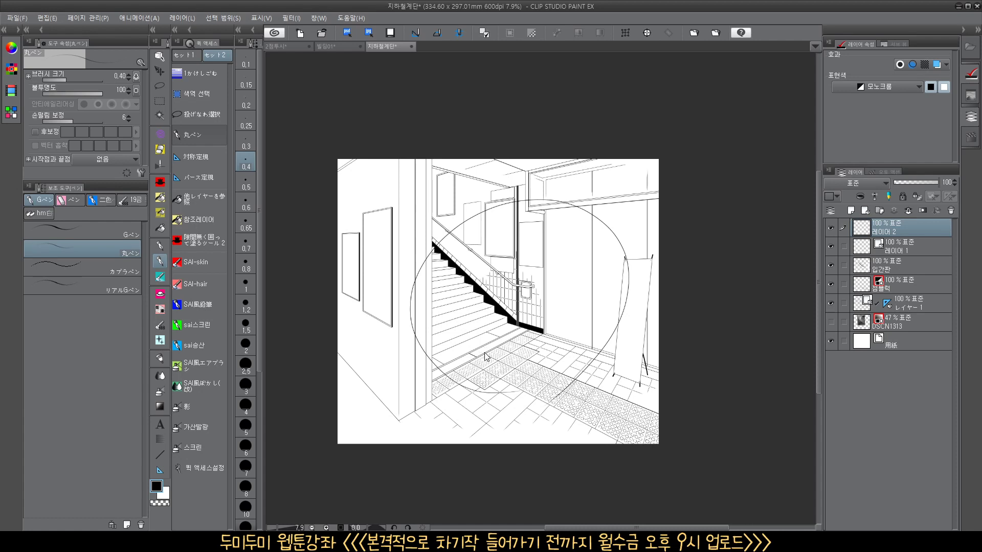
{"action": "key", "text": "ctrl+z"}
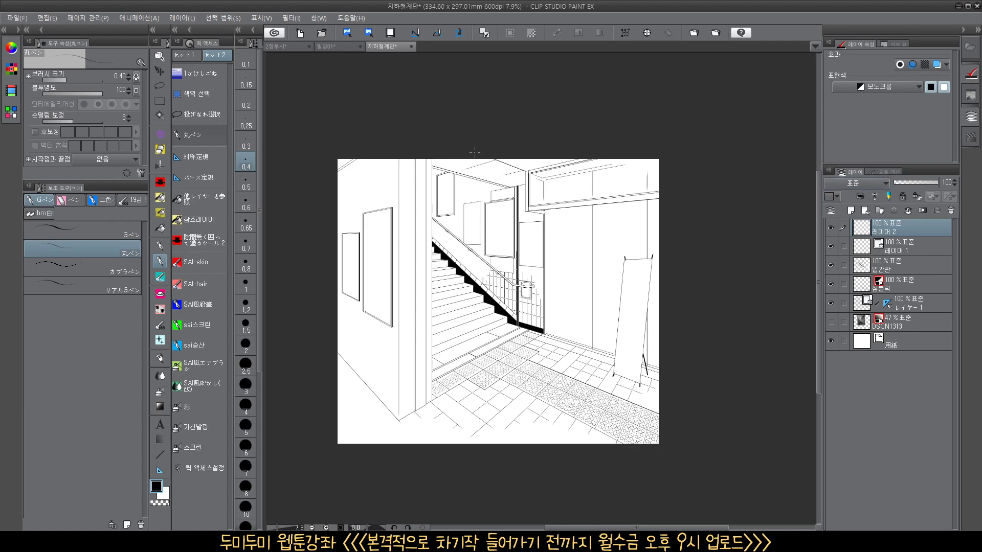
Close the 지하철계단 drawing, open 커피컵_돔 from the 달소리 배경 folder and select its 레이어 1 복사 layer
{"action": "left_click", "coordinate": [413, 47]}
{"action": "left_click", "coordinate": [497, 201]}
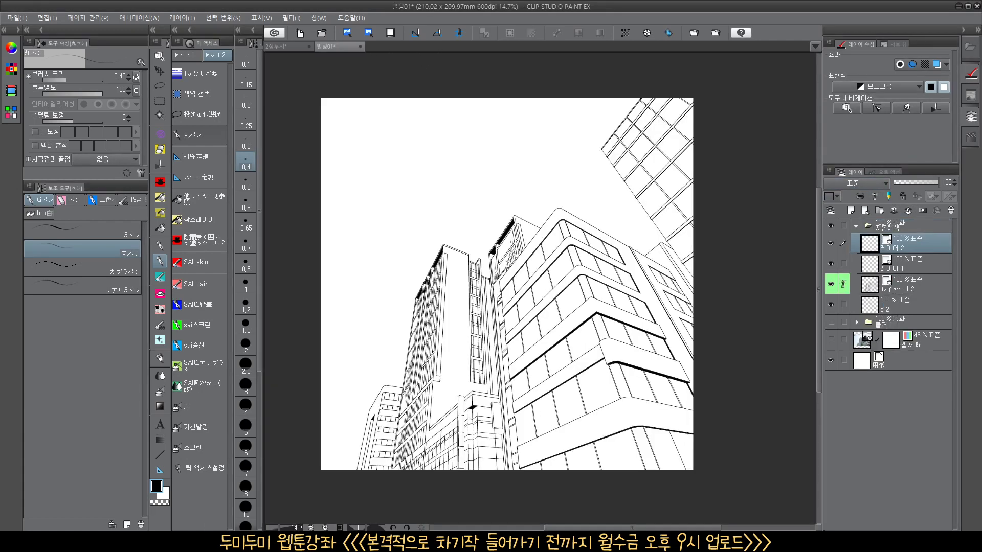
{"action": "key", "text": "alt+Tab"}
{"action": "left_click", "coordinate": [406, 341]}
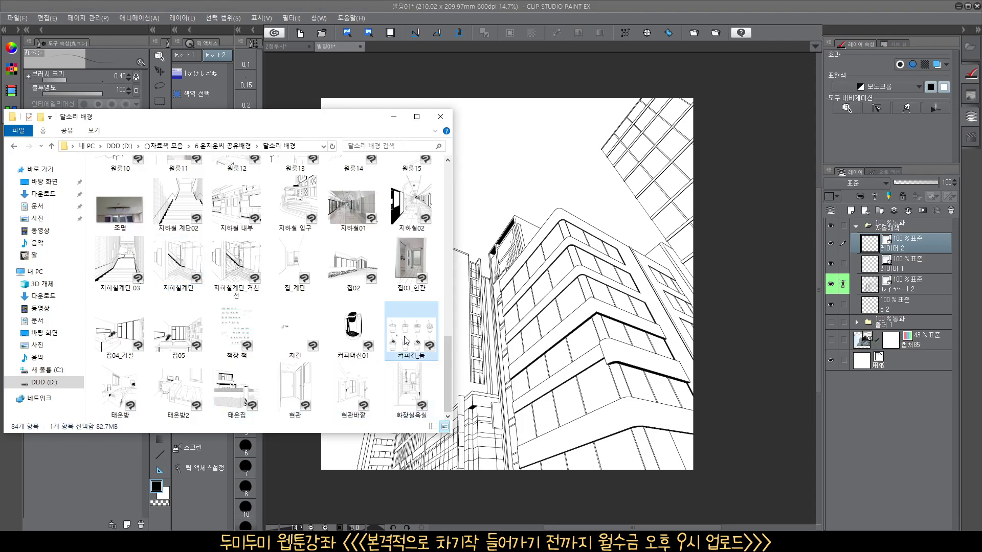
{"action": "key", "text": "alt+Tab"}
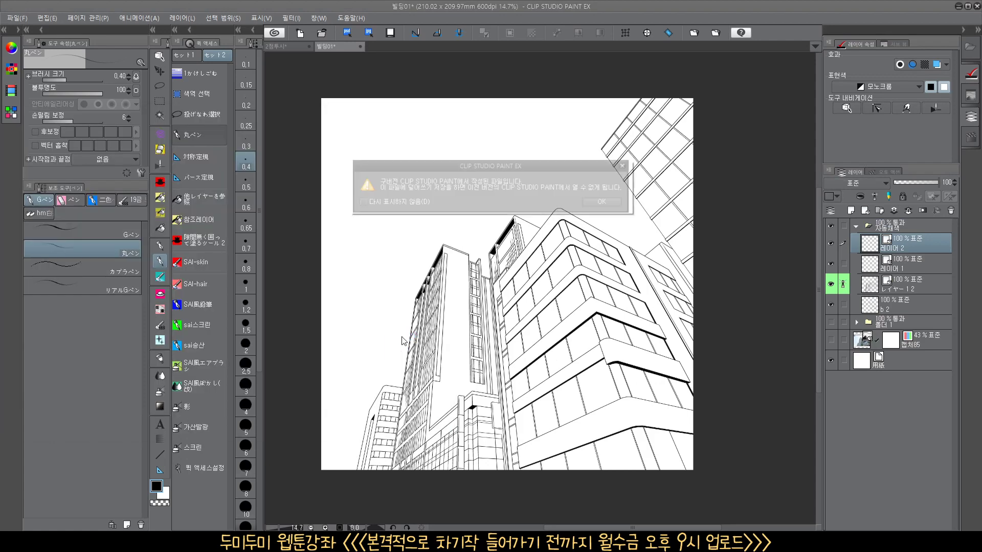
{"action": "left_click", "coordinate": [607, 202]}
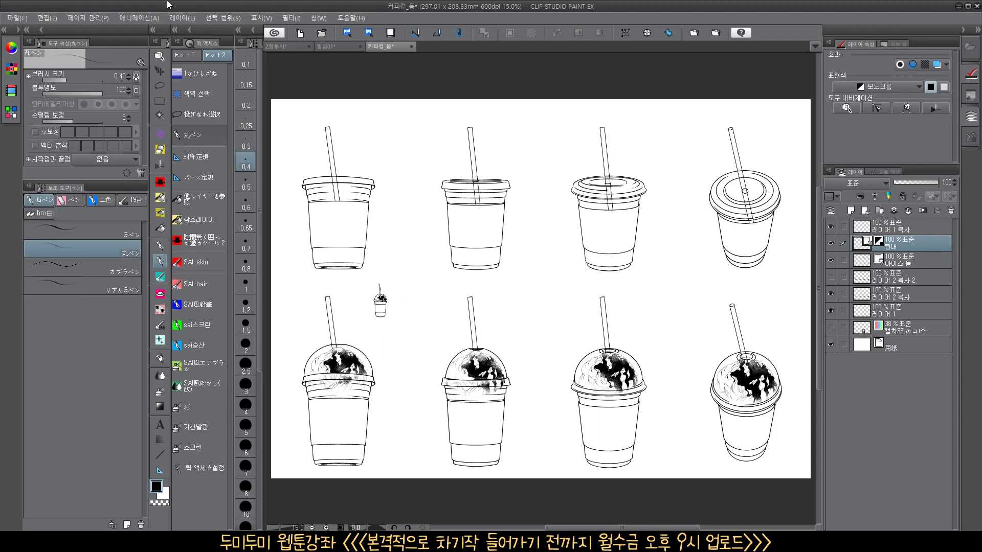
{"action": "left_click", "coordinate": [909, 225]}
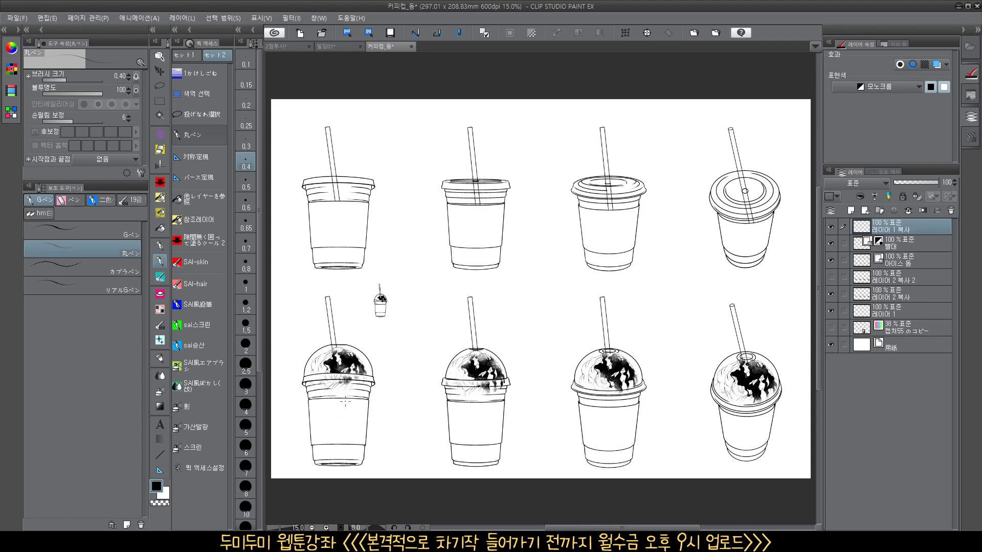
Return to the 2점투시 café drawing and bring the whole bookshelf and the circled floor area into view
{"action": "left_click", "coordinate": [286, 46]}
{"action": "scroll", "coordinate": [475, 259], "scroll_direction": "down", "scroll_amount": 2}
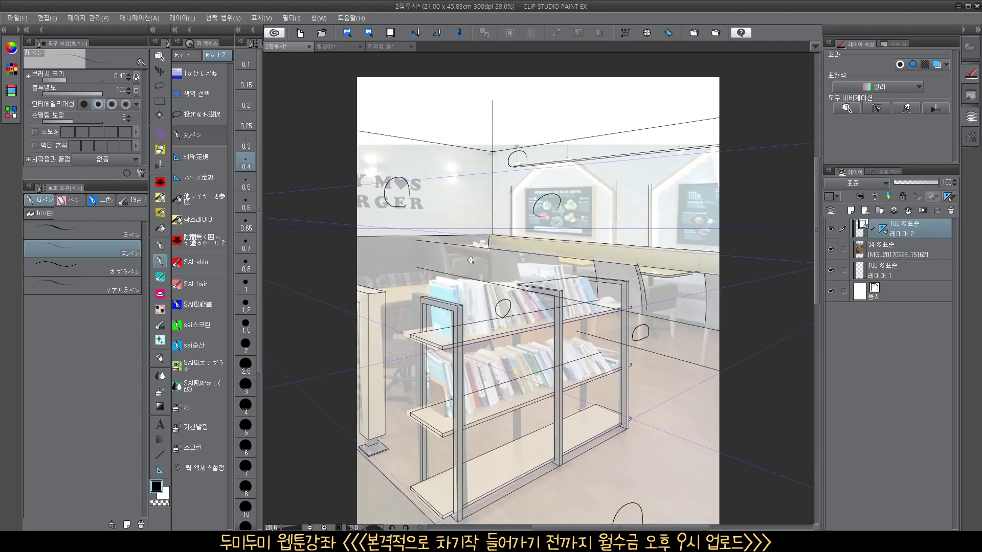
{"action": "left_click_drag", "start_coordinate": [455, 351], "coordinate": [398, 290]}
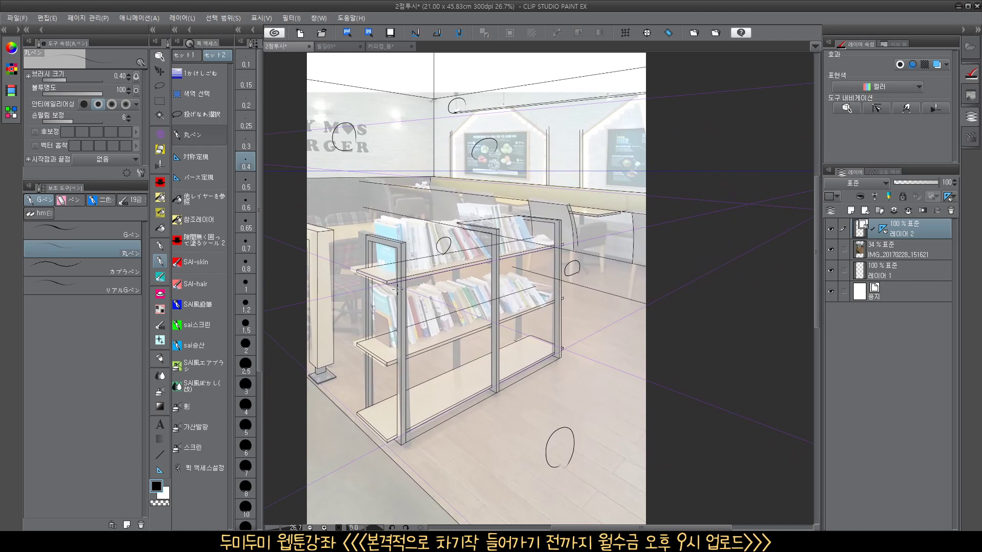